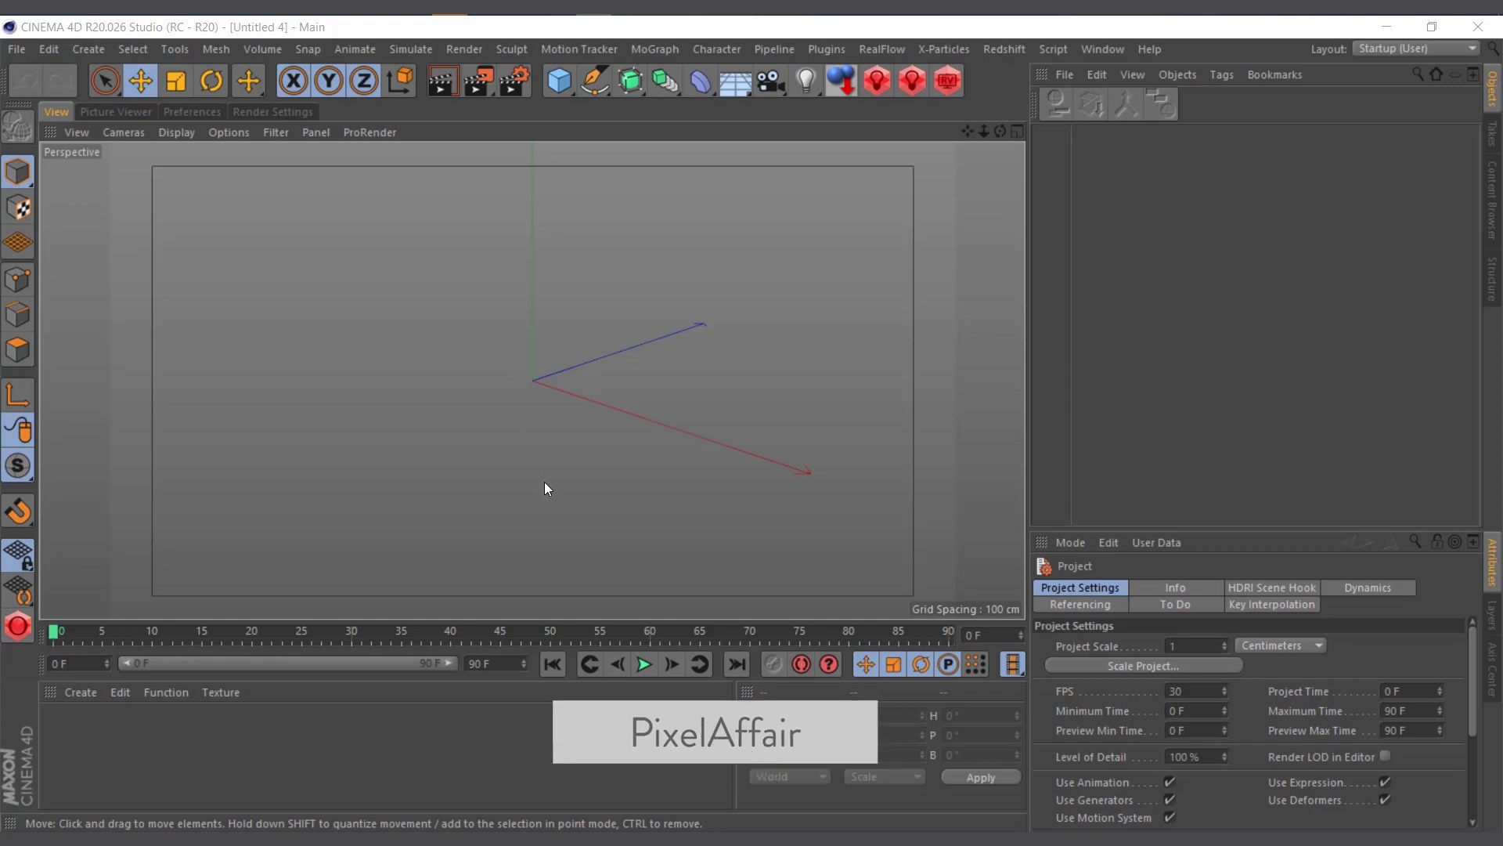
In the Untitled 3 project, replace the MoText object's text 'Text' with 'PIXEL'.
click(1103, 49)
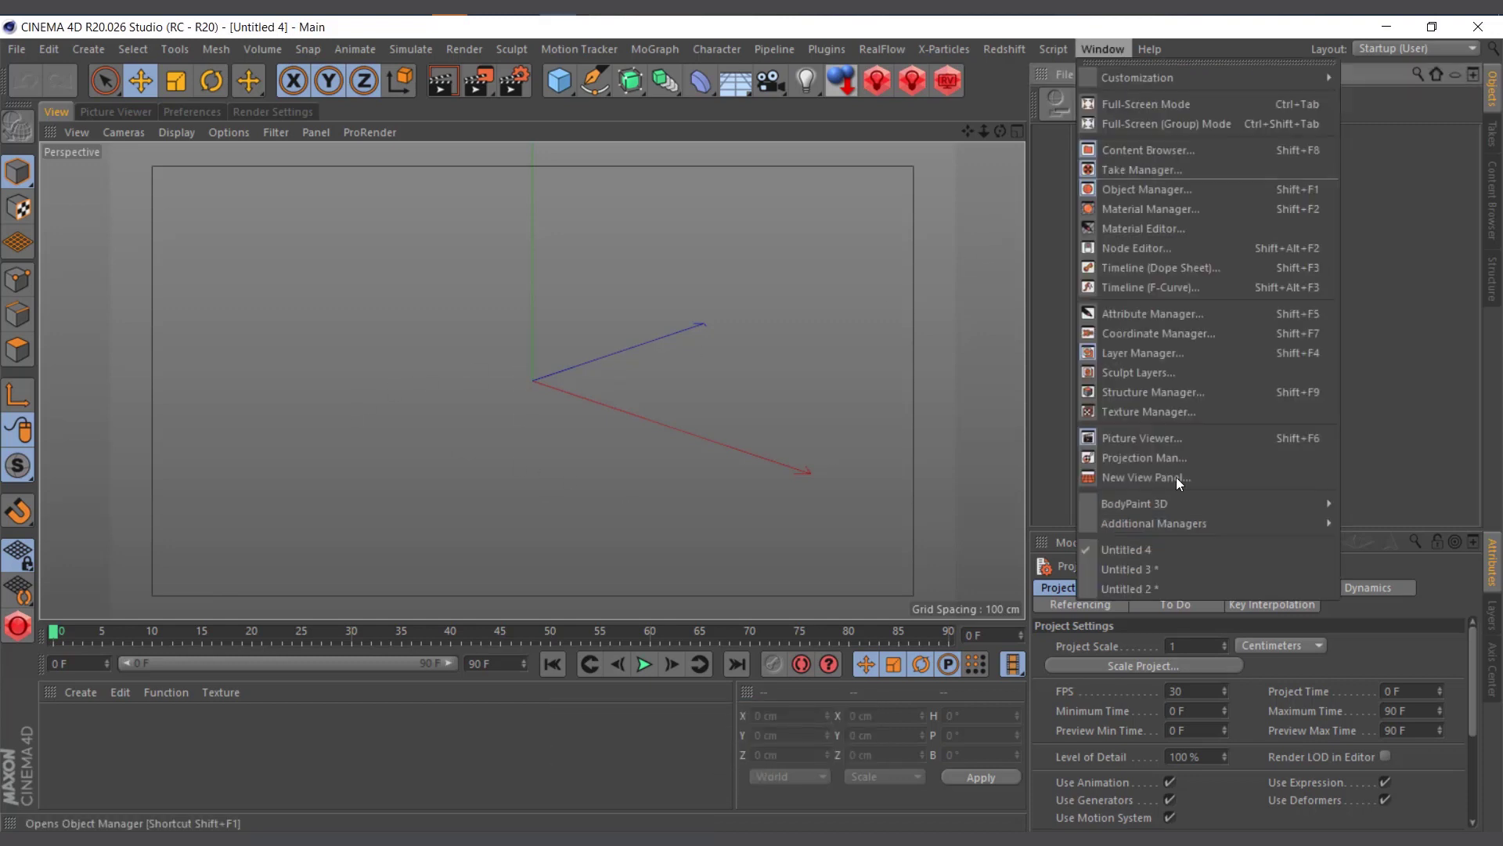
click(1157, 570)
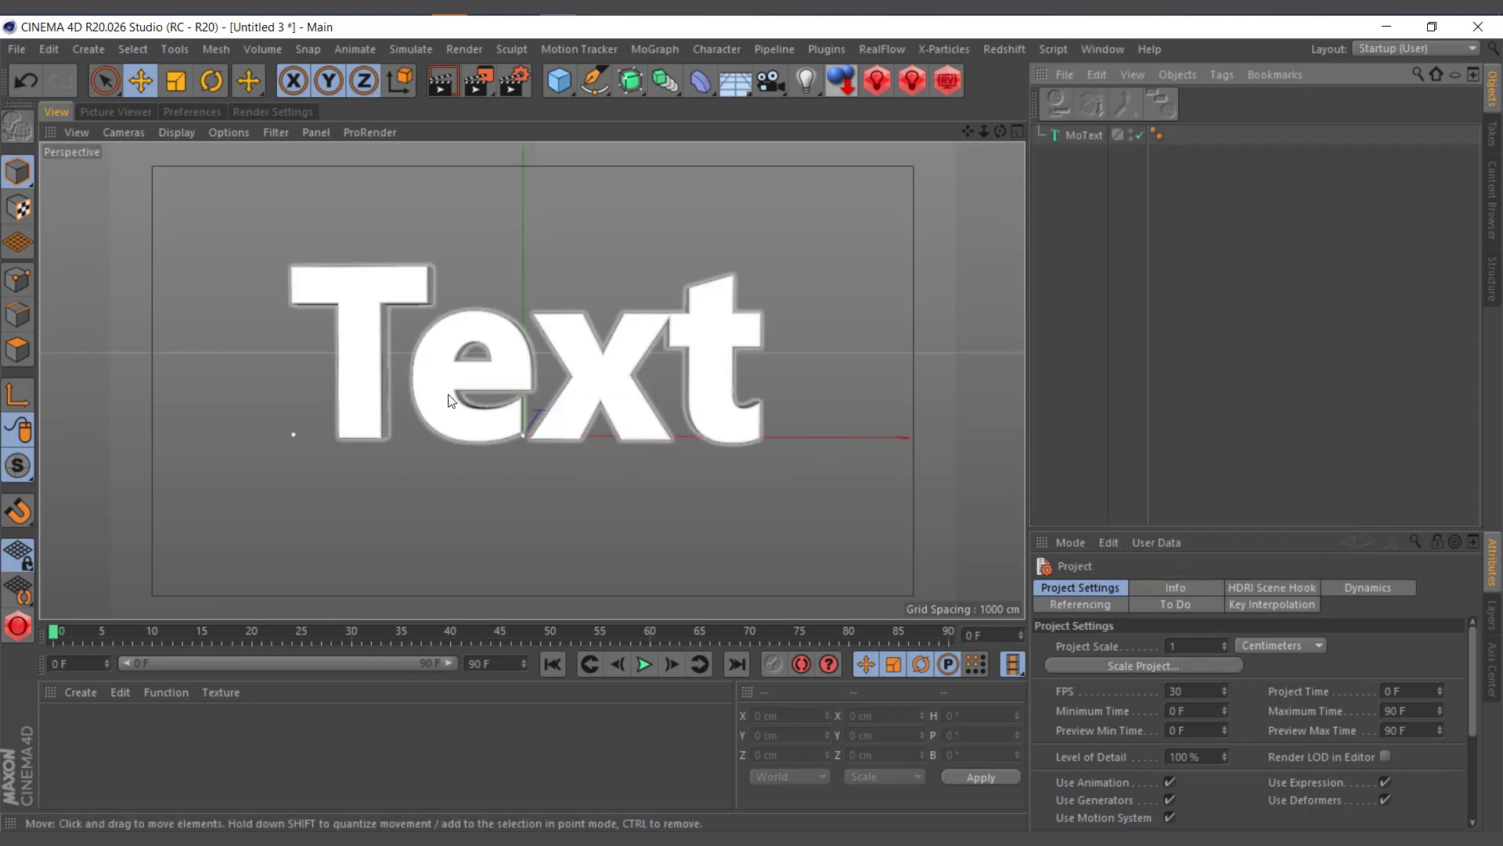
click(1059, 134)
click(1137, 587)
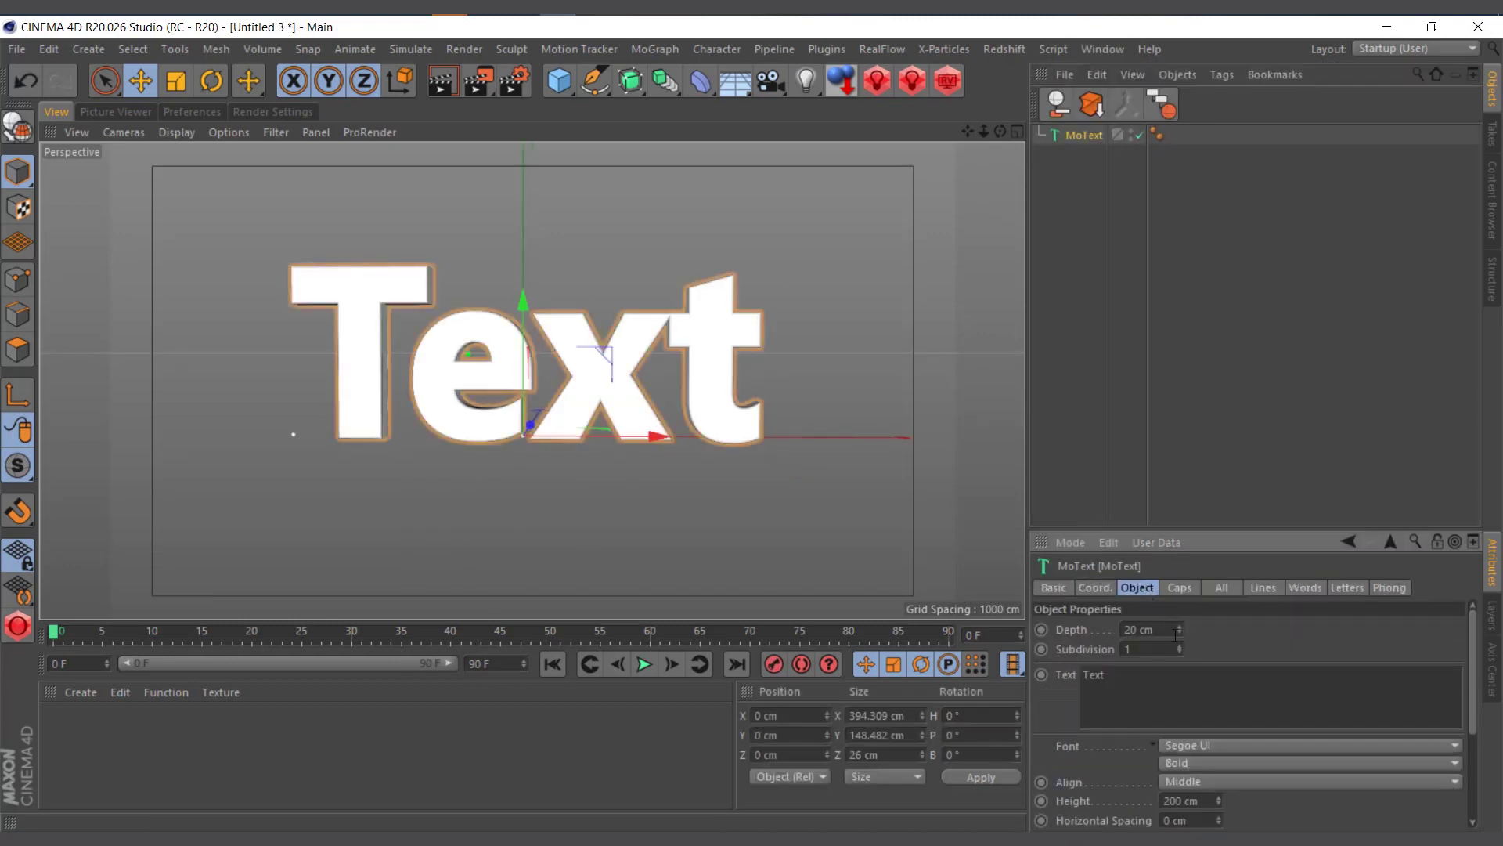
text(P)
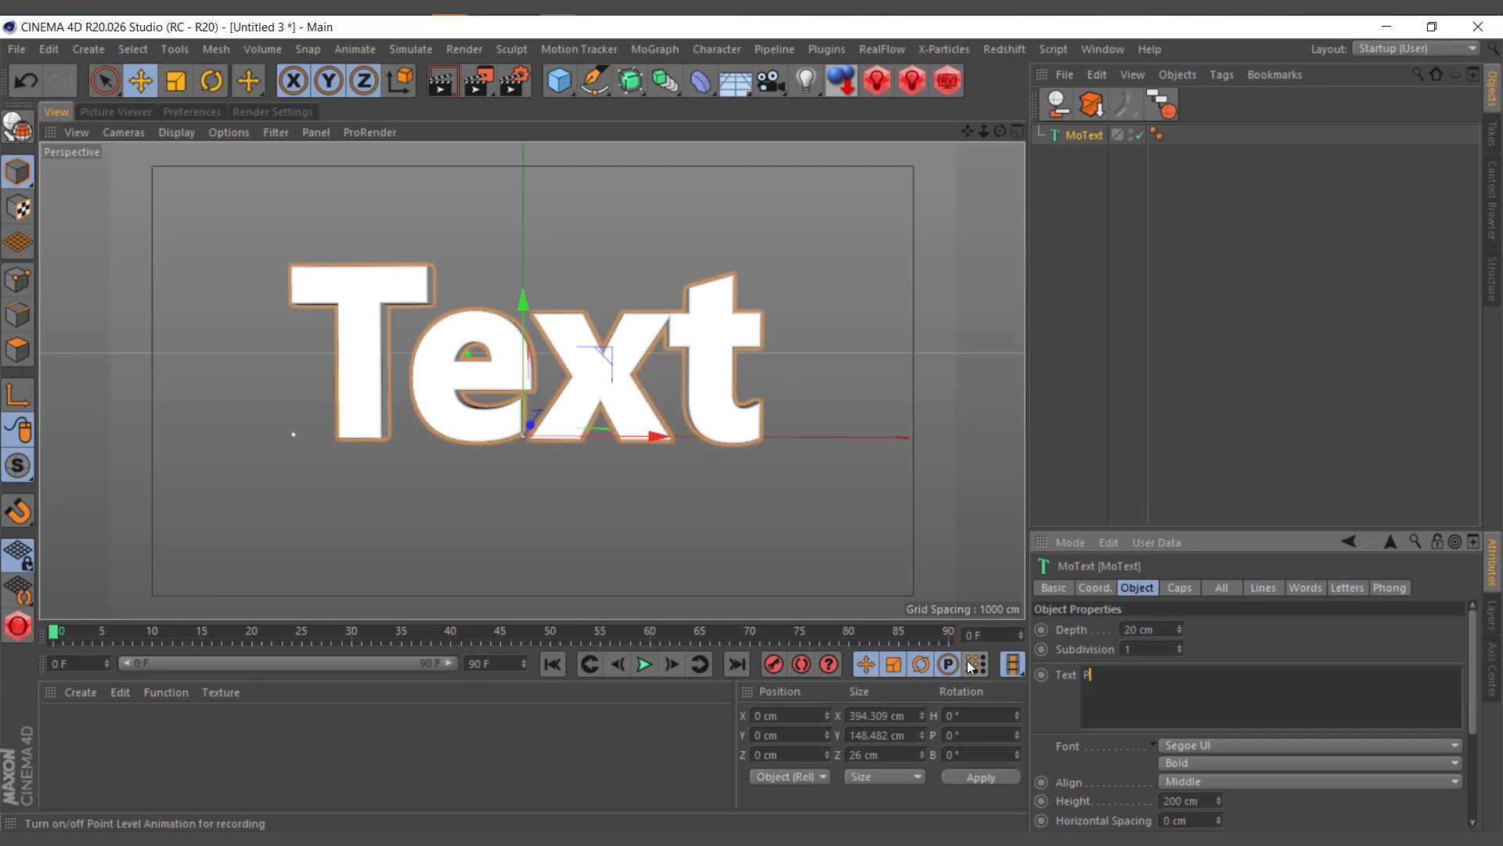
text(IXEL)
click(408, 753)
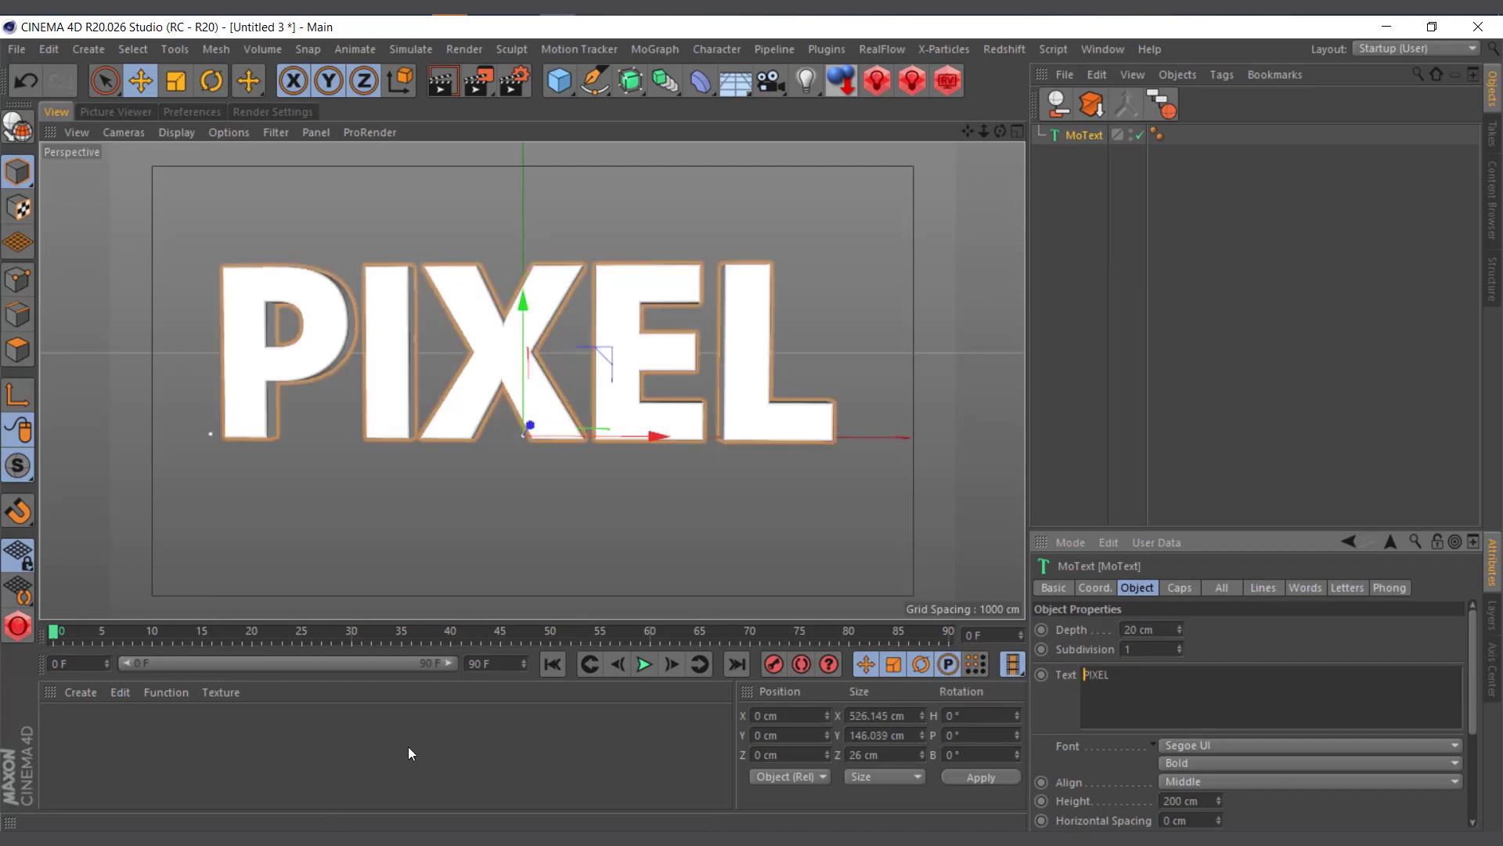
click(78, 691)
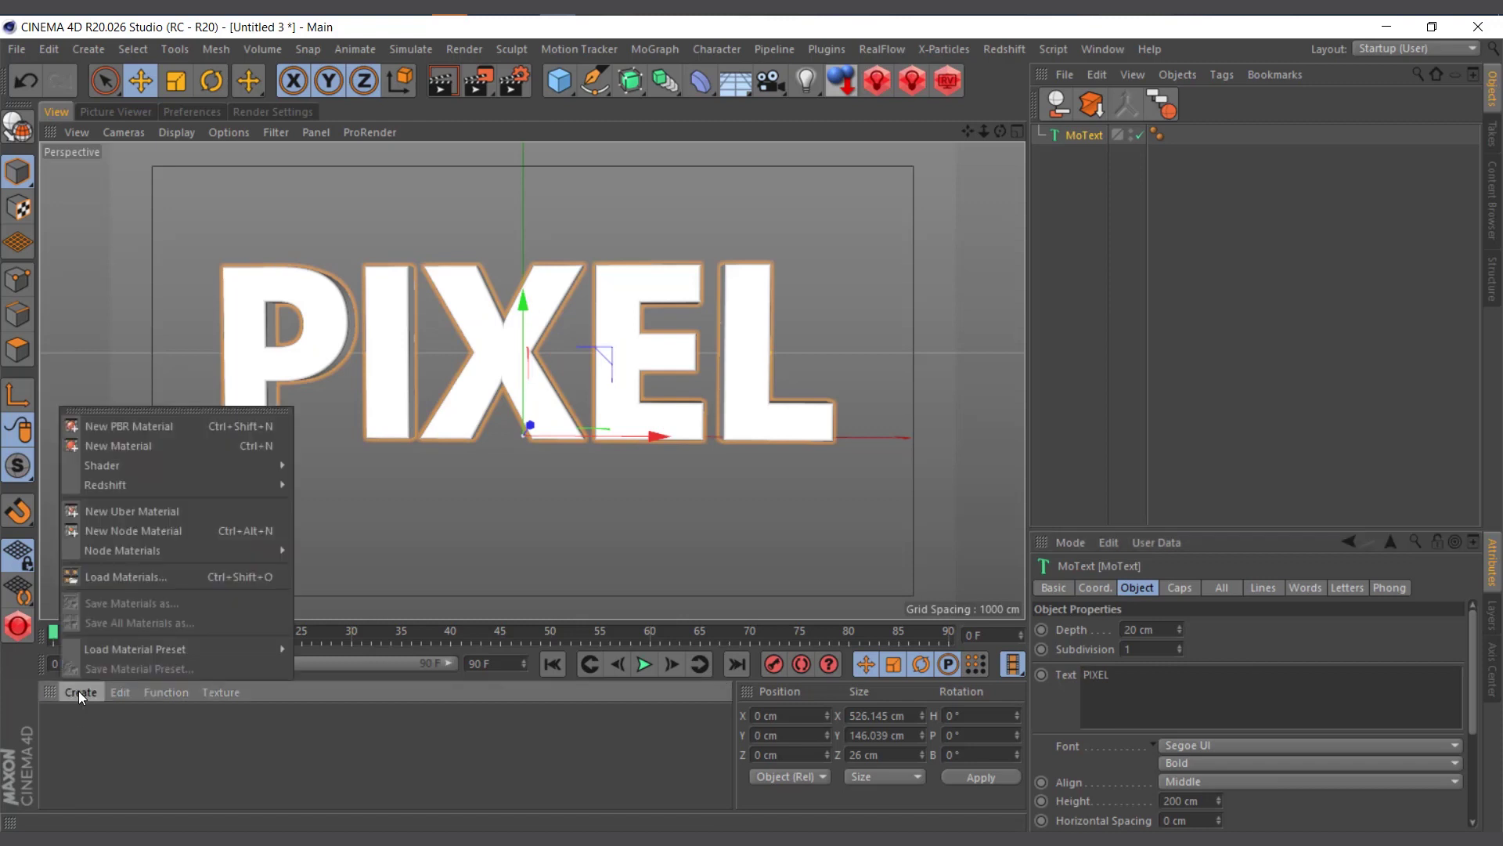
Create a new material Mat and apply it to the MoText object.
click(194, 444)
drag(69, 736, 1090, 137)
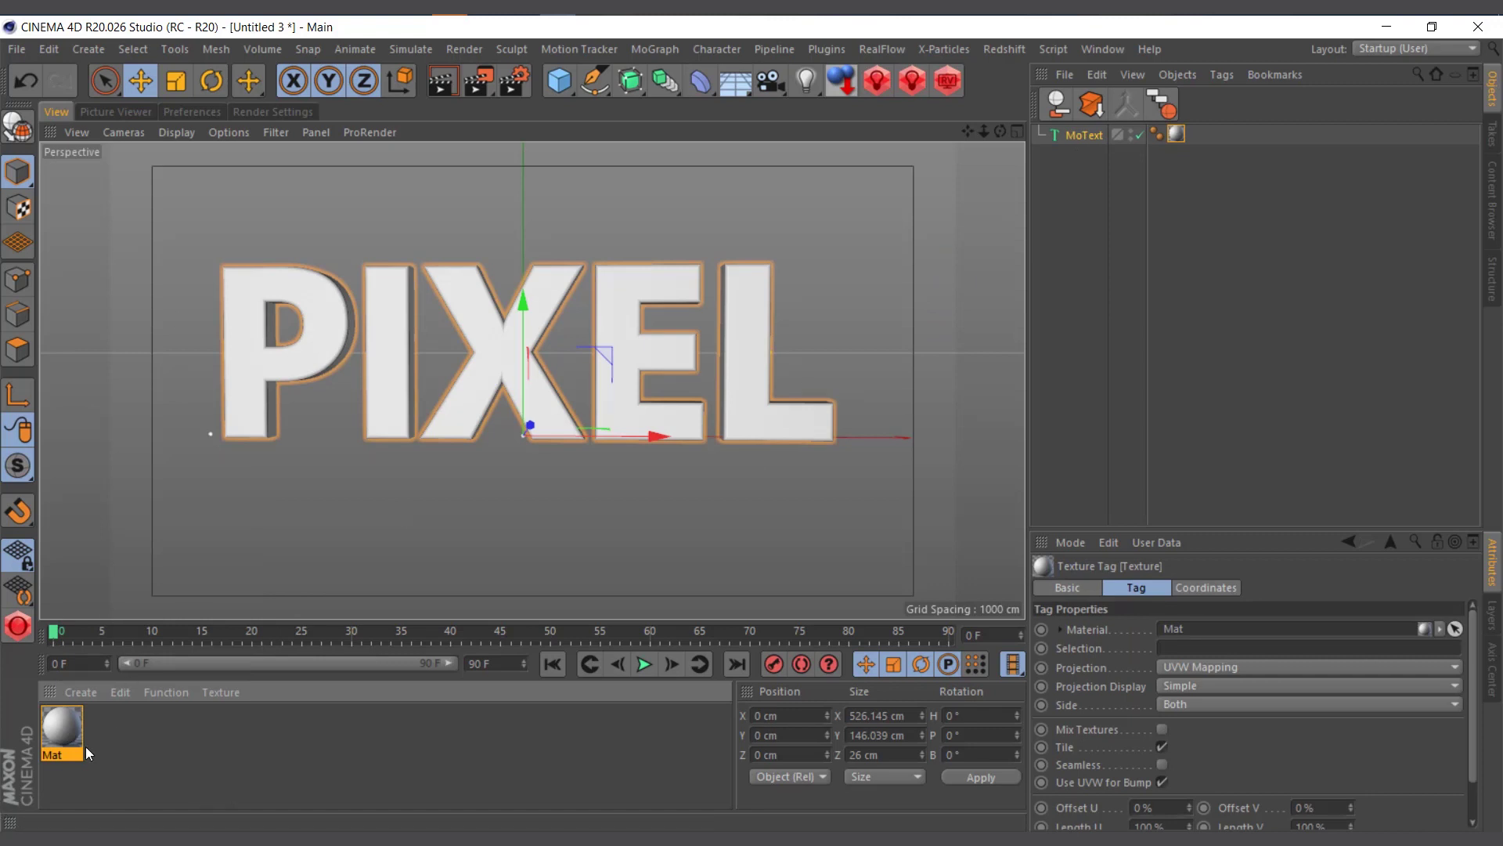
double_click(62, 728)
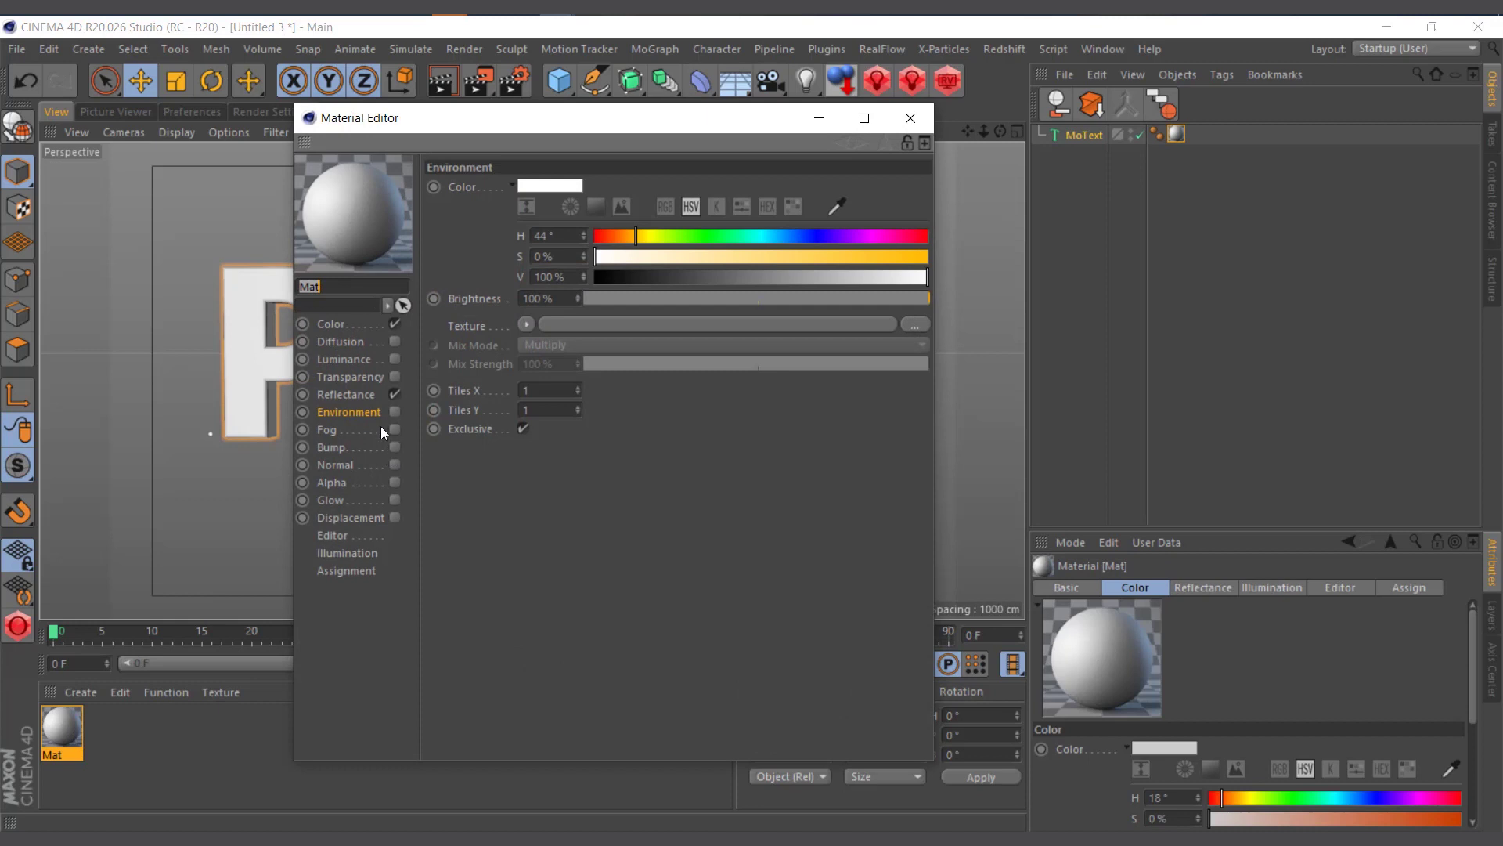
In Mat's Material Editor, enable the Environment channel and disable Reflectance.
click(361, 412)
click(346, 393)
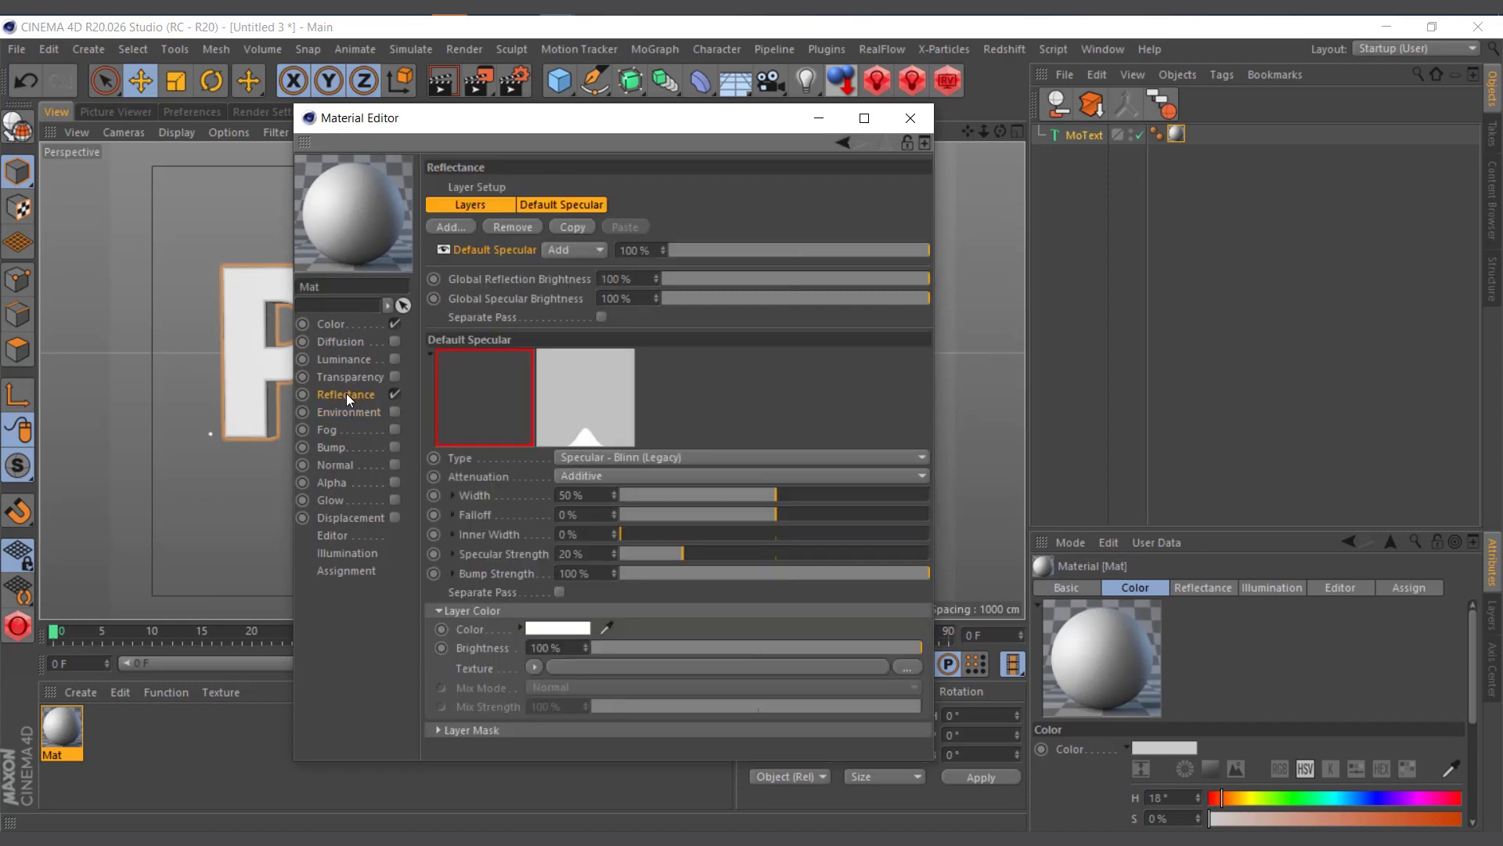
click(360, 414)
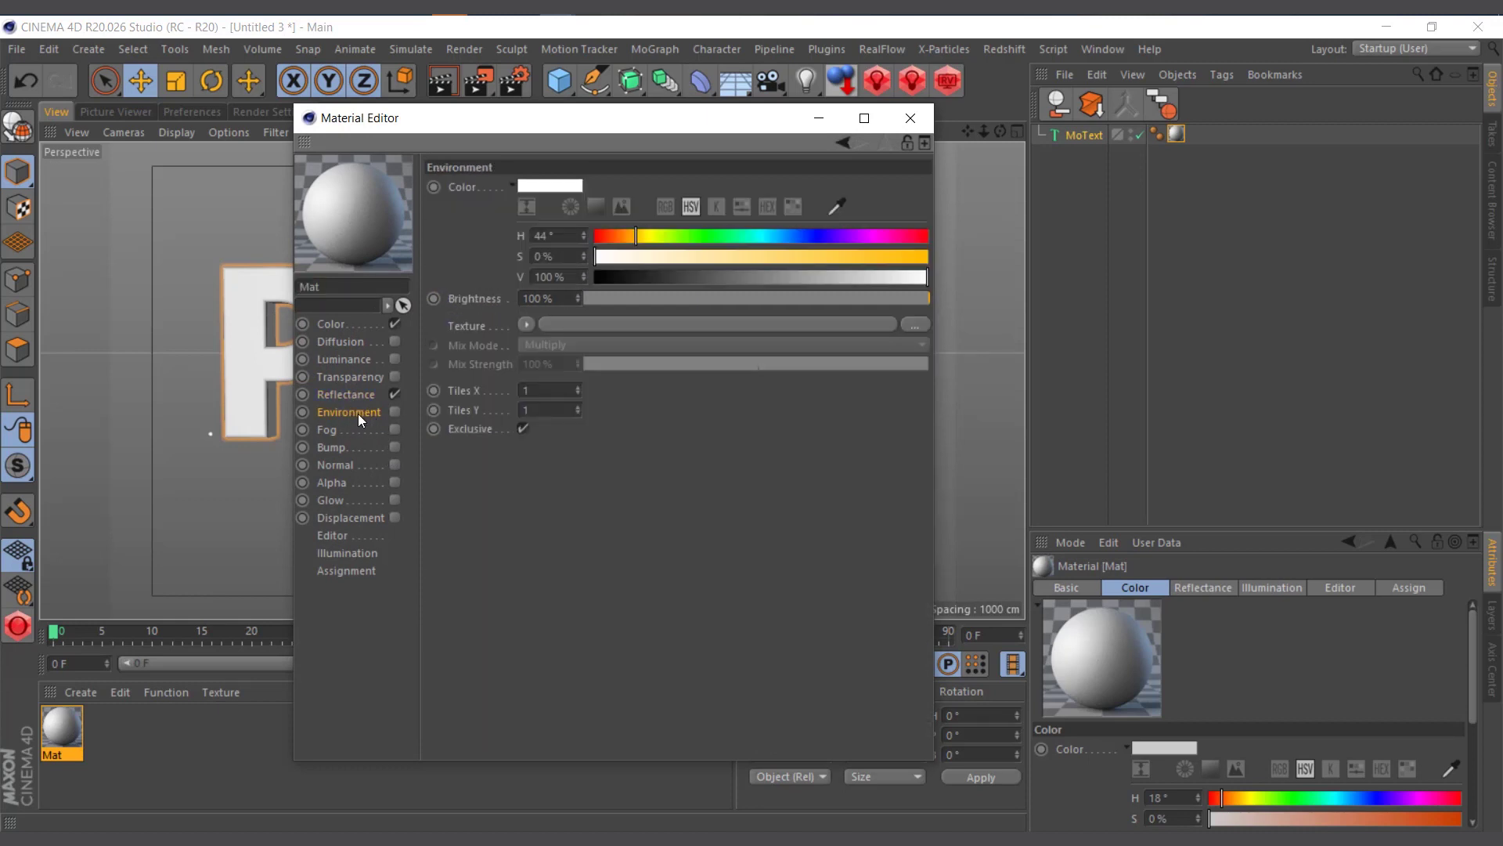
click(395, 412)
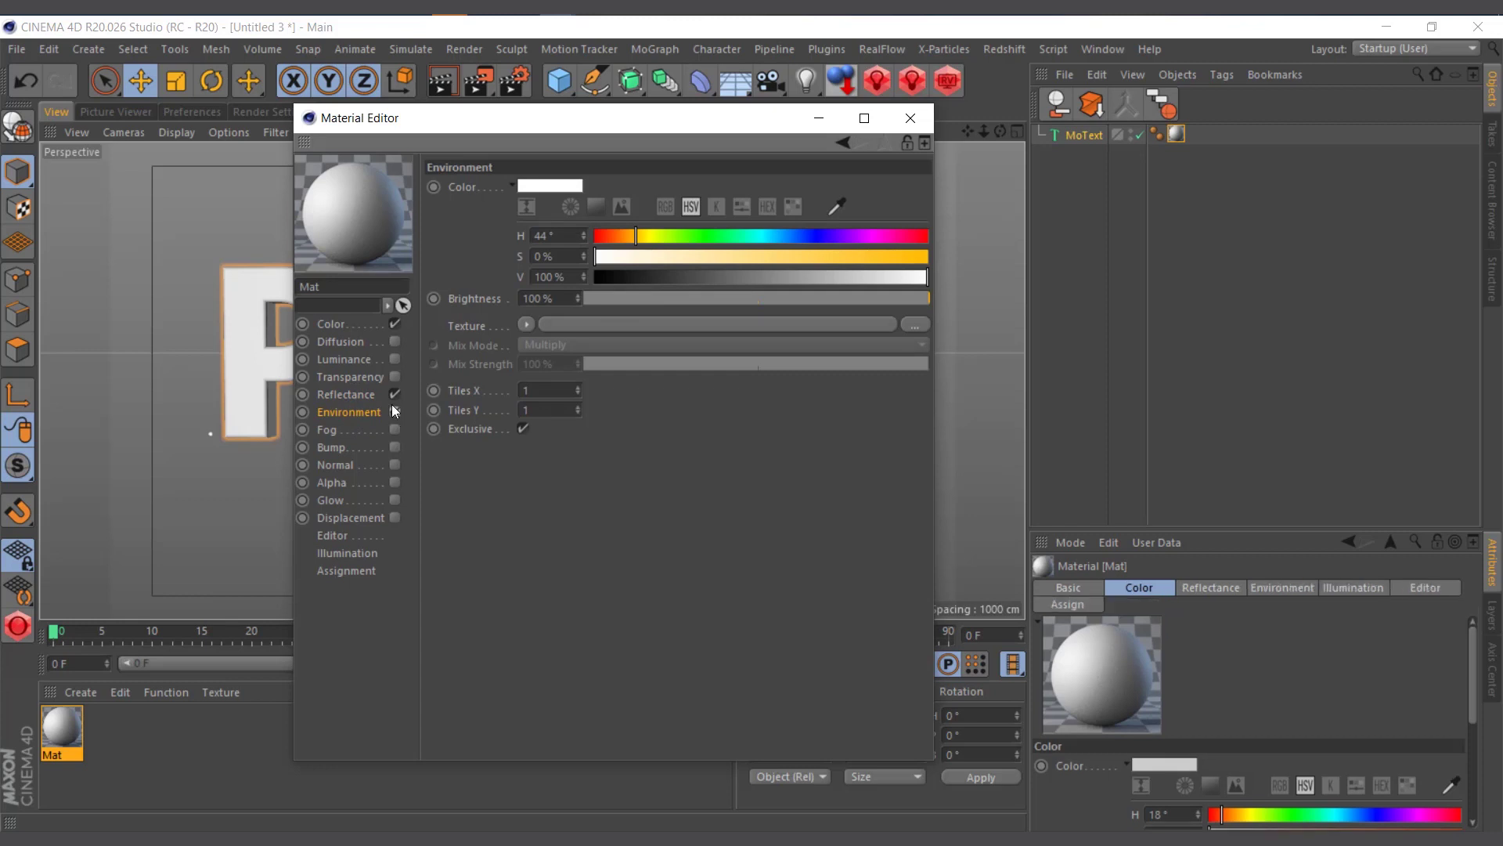
click(394, 395)
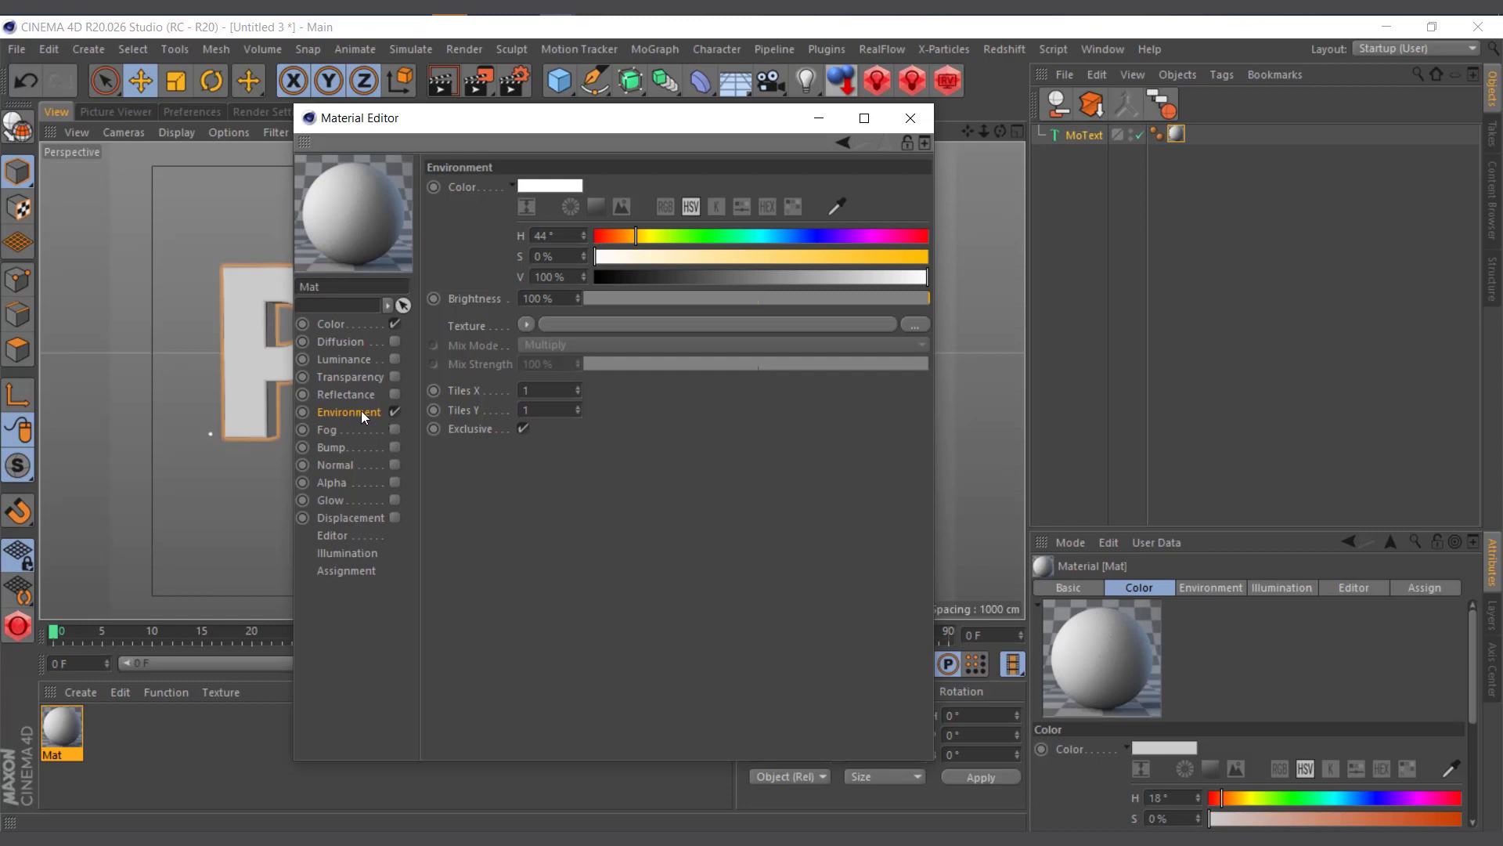
drag(577, 128, 854, 147)
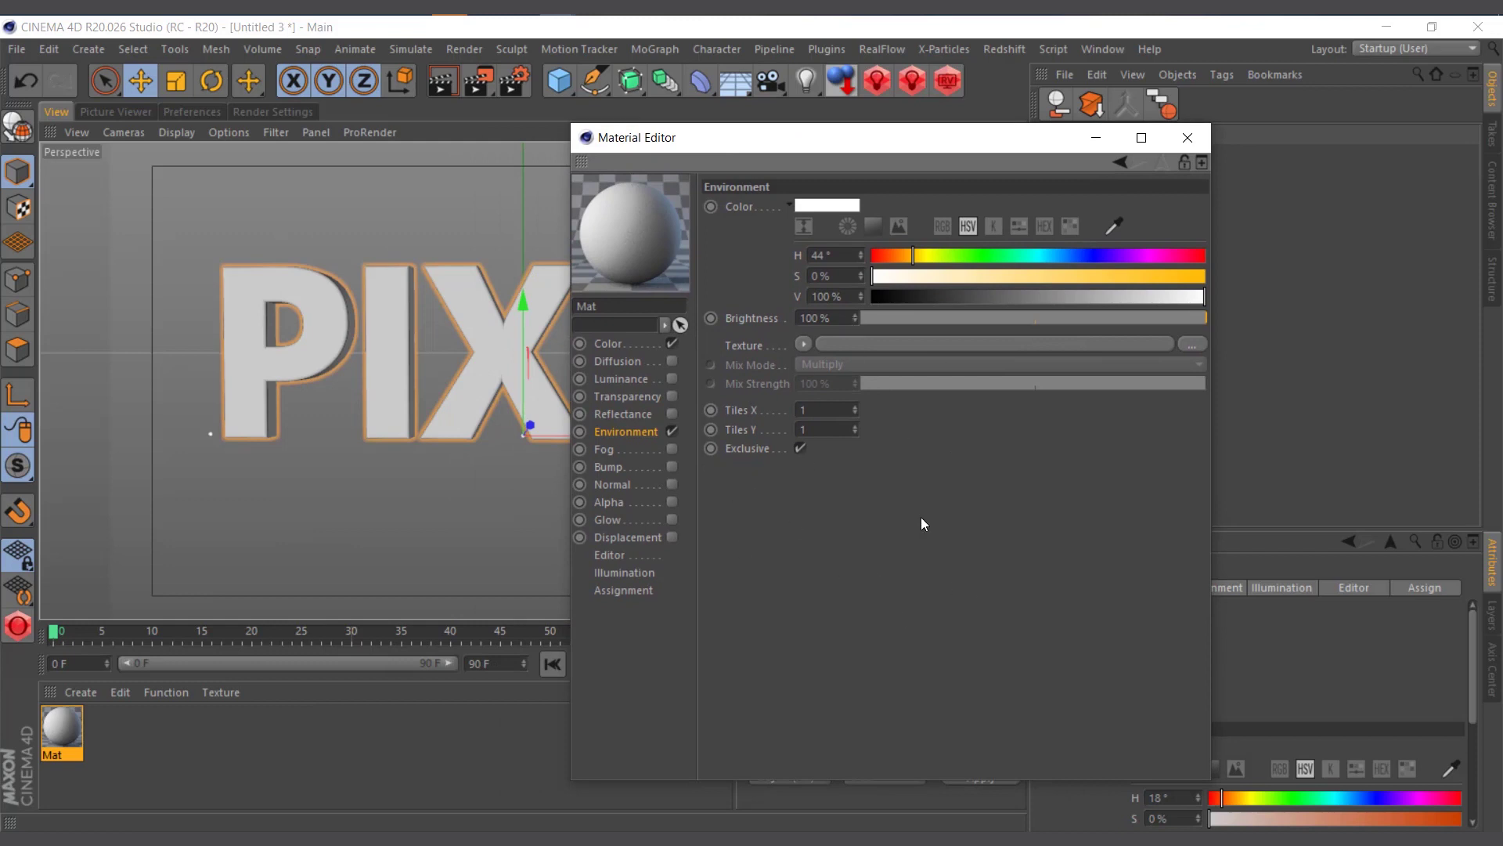
drag(897, 143, 812, 146)
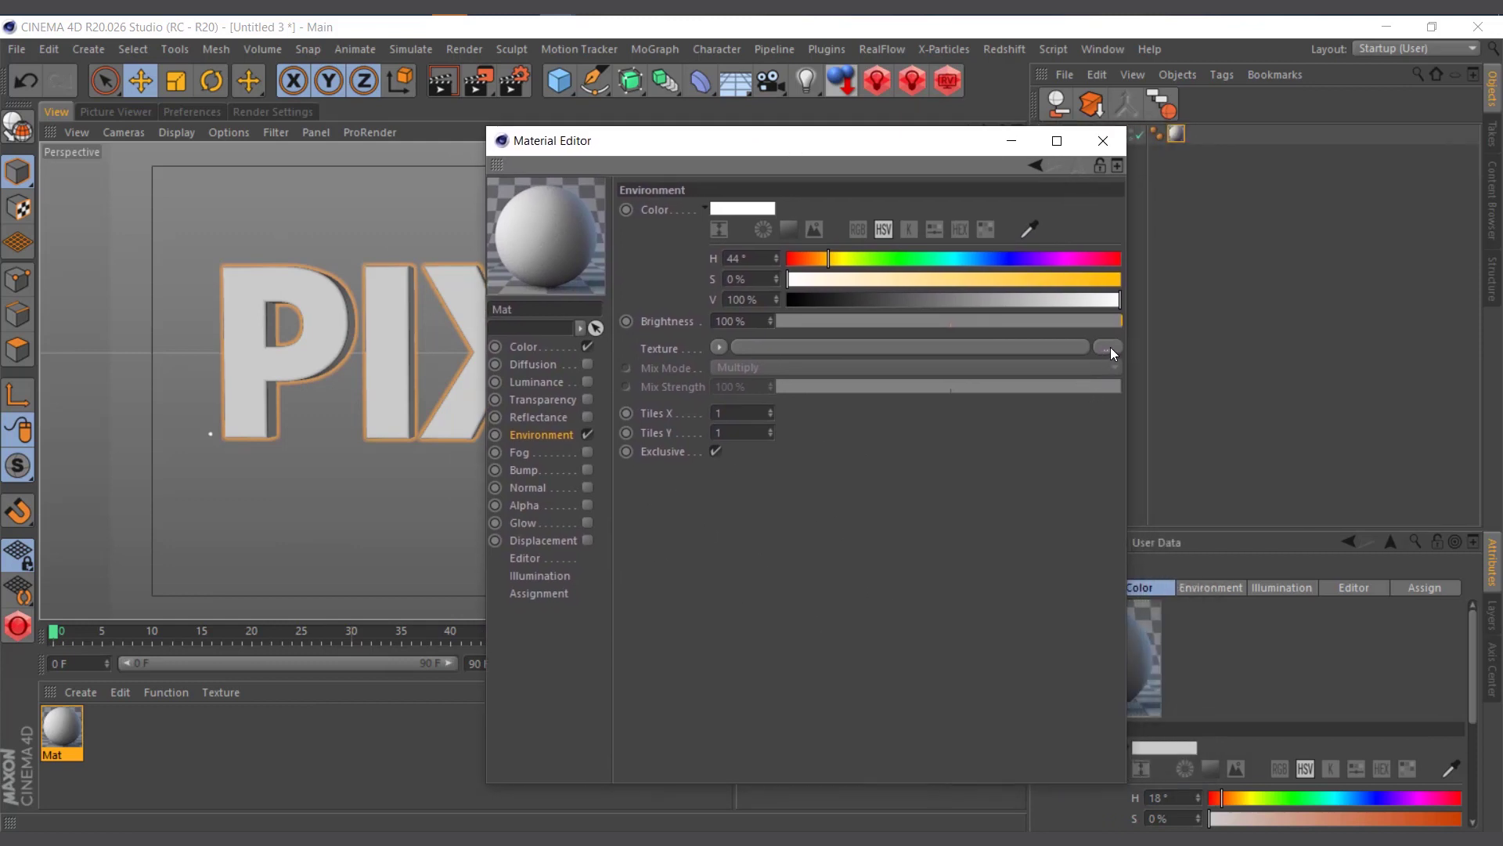
Load Town.png as Mat's environment texture without copying it into the project.
click(1108, 347)
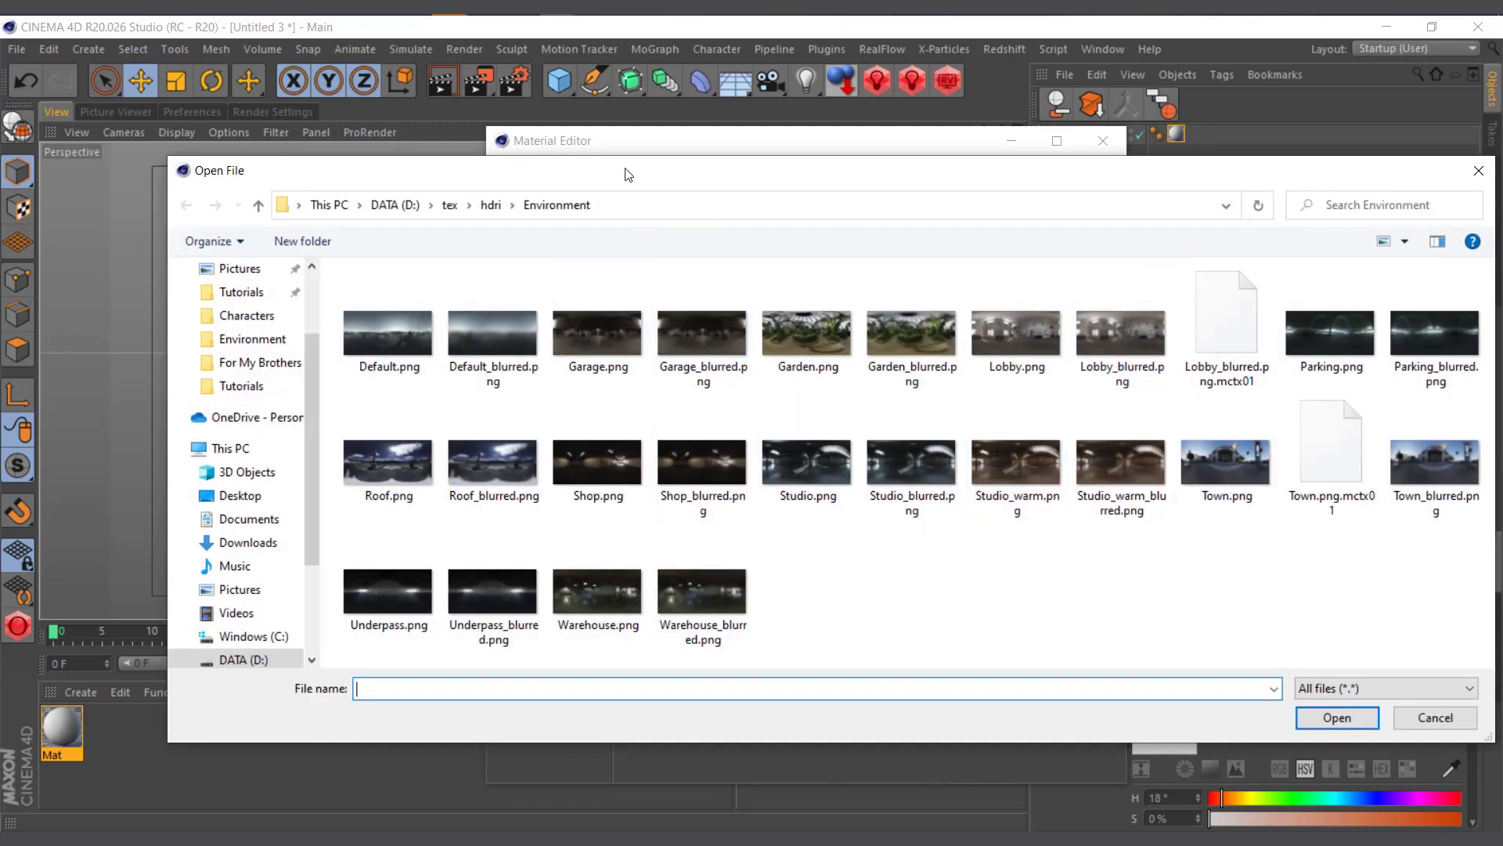
drag(624, 172, 492, 152)
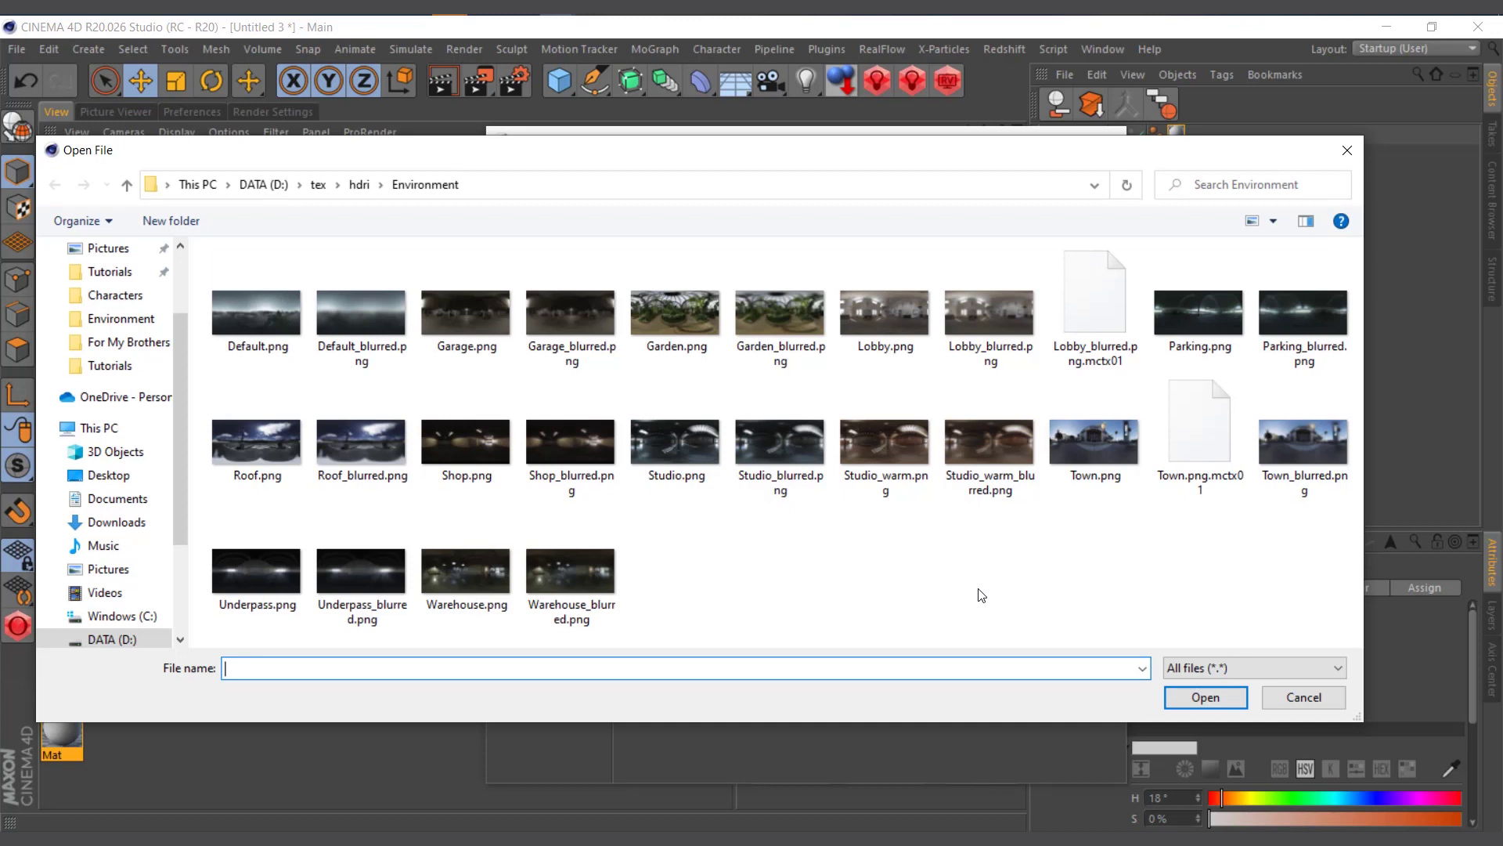
click(1104, 462)
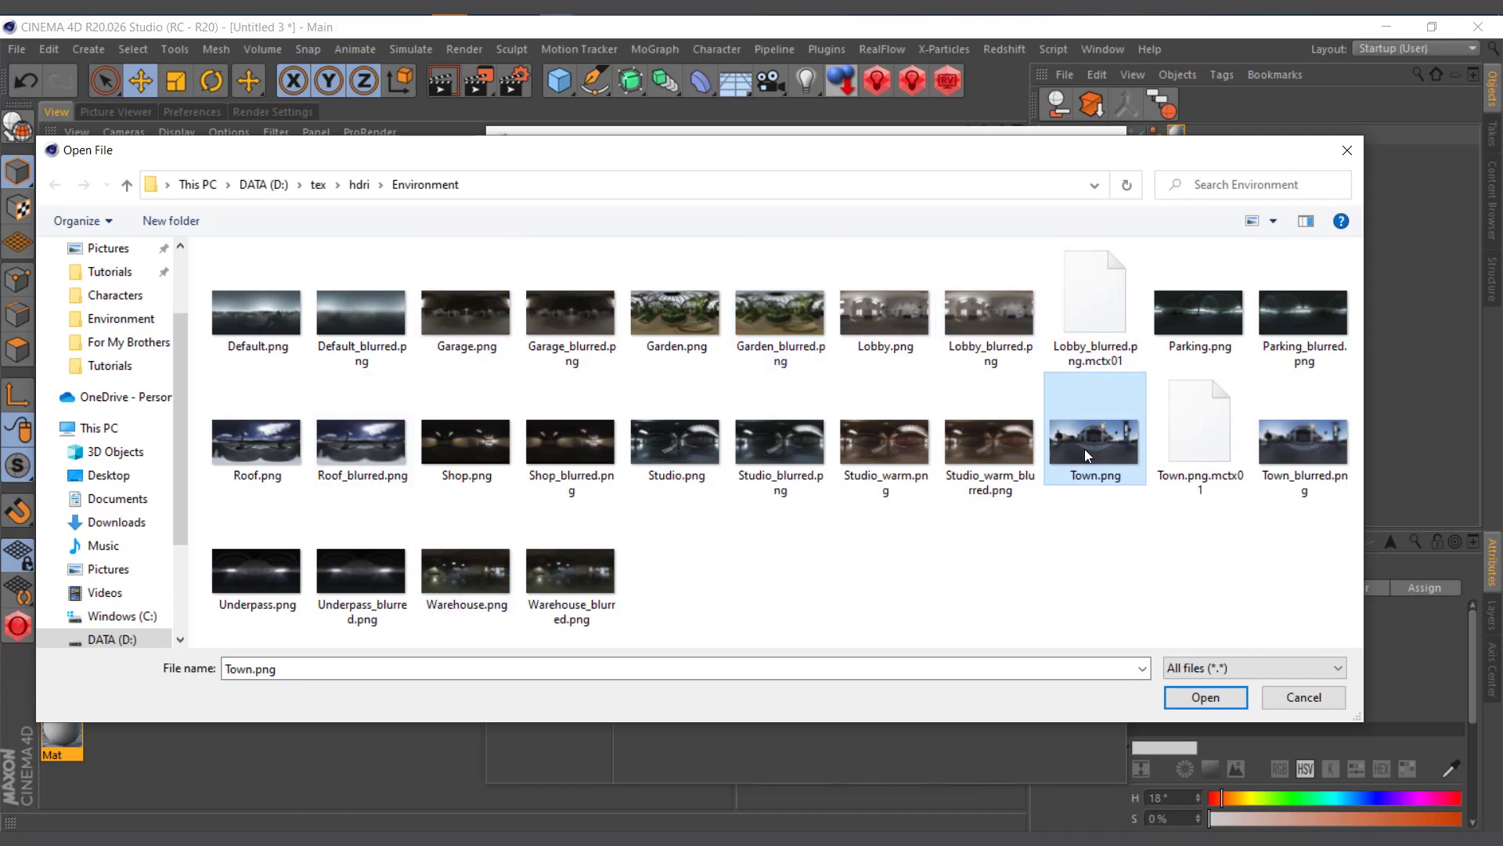
click(1205, 695)
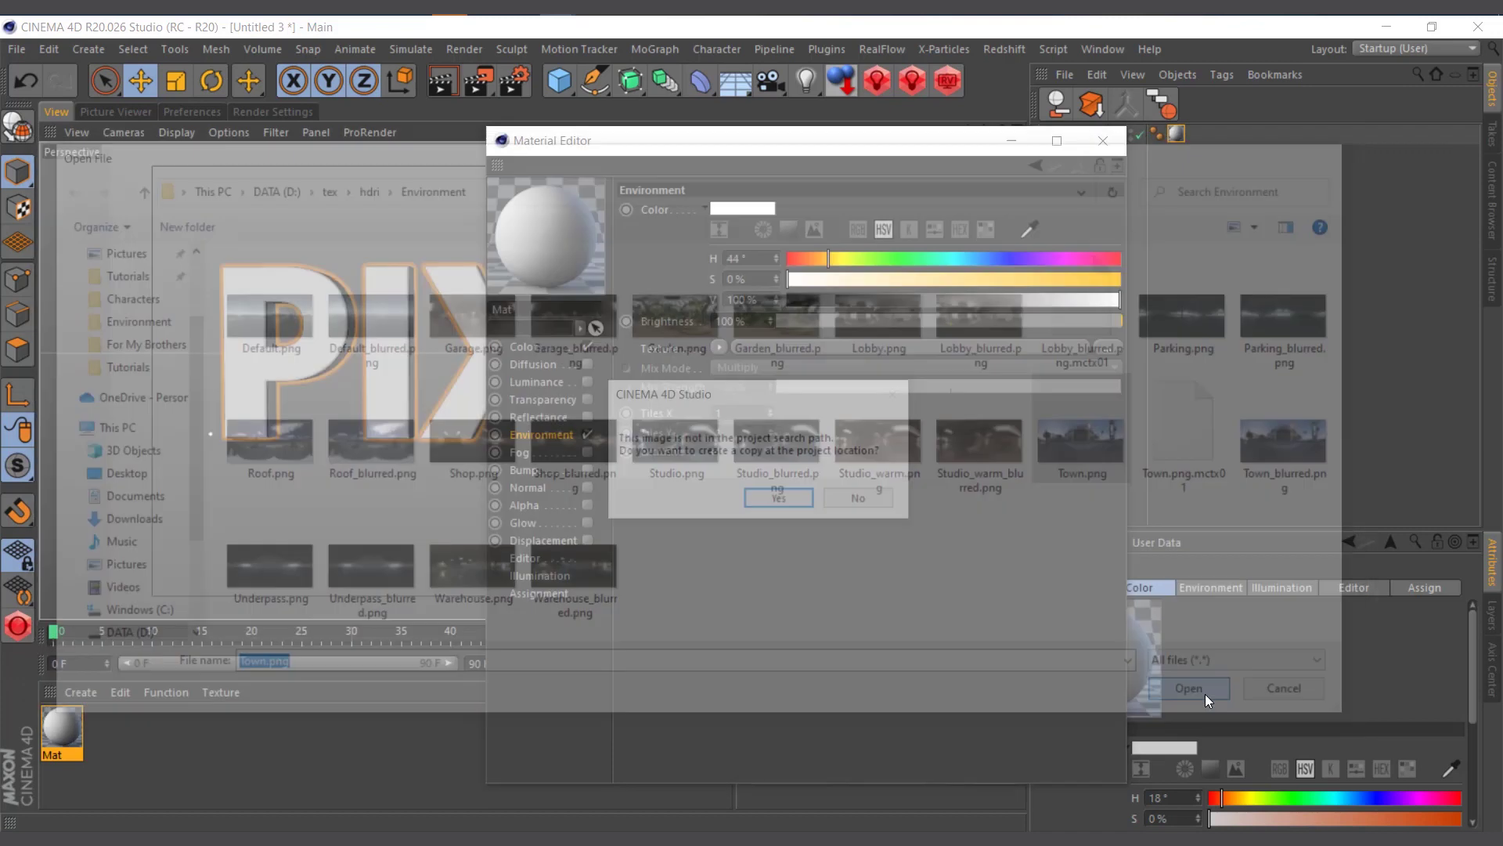
click(872, 499)
drag(872, 156, 538, 138)
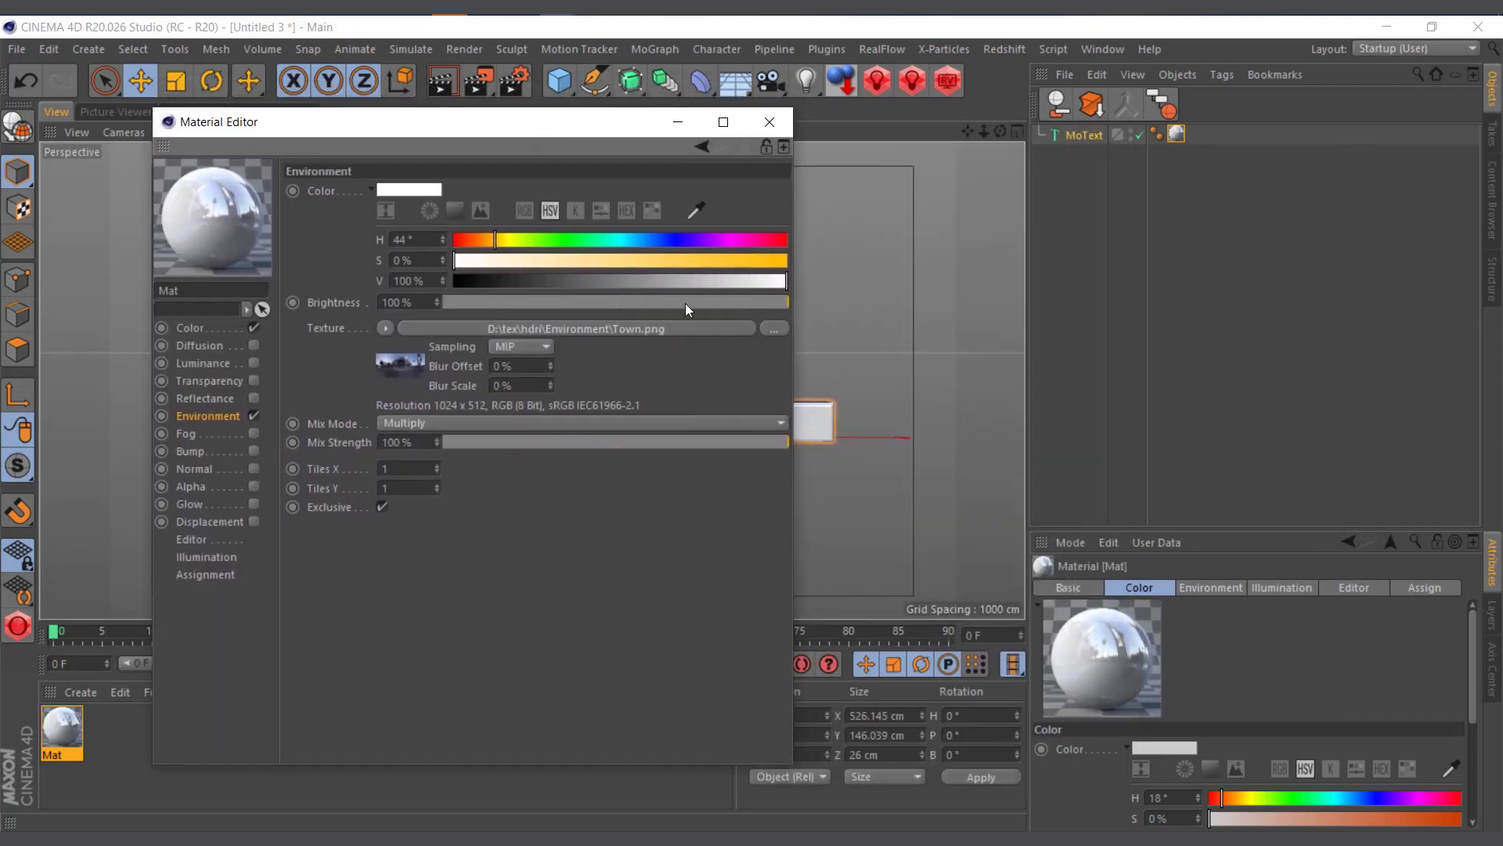
Search the Presets library for 'hdri' and add the Sunny Park preset as a material.
click(1493, 199)
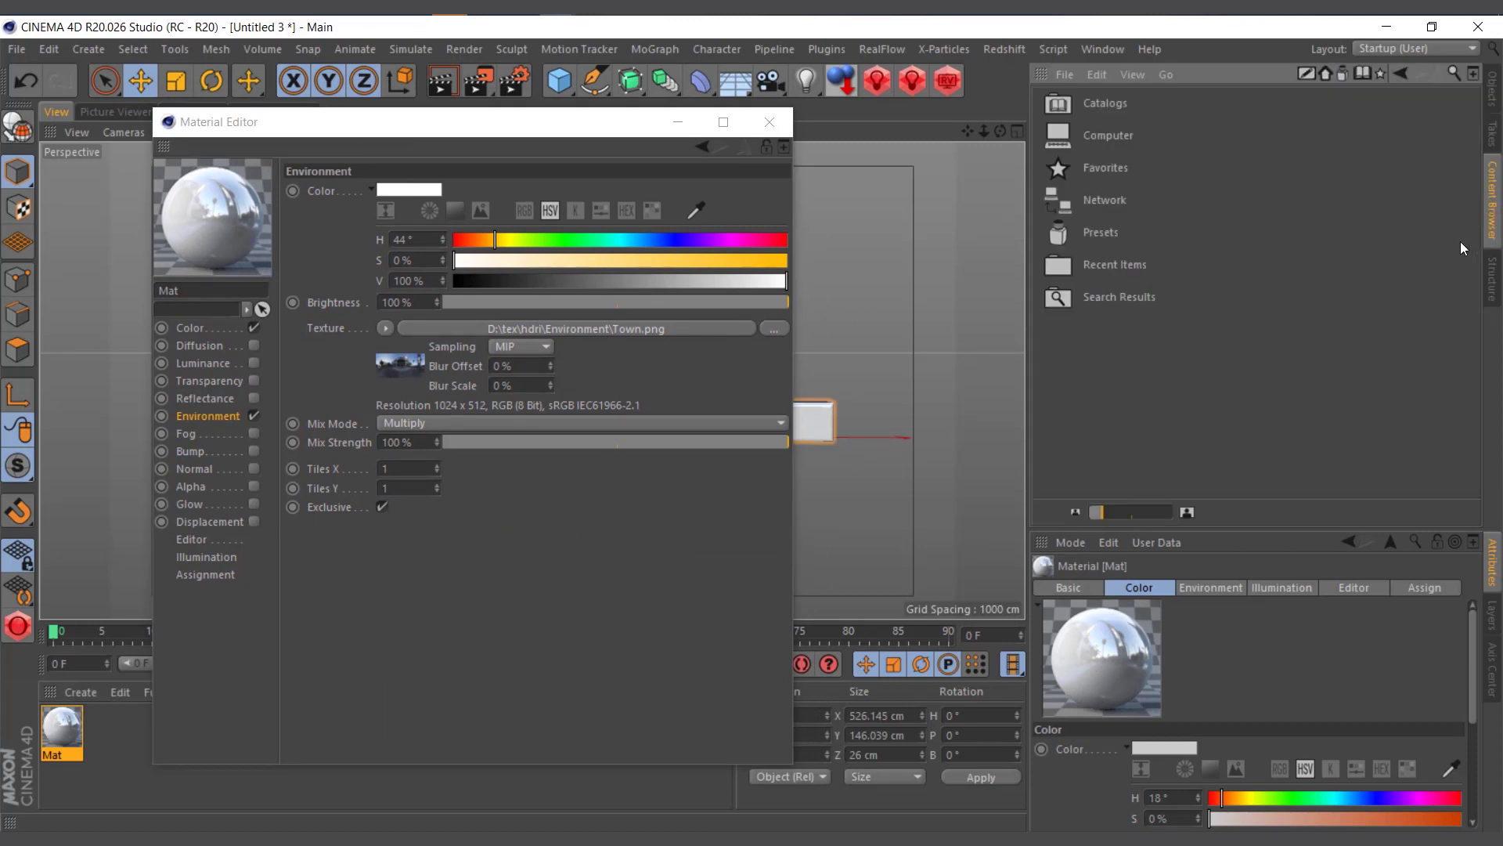
double_click(1084, 235)
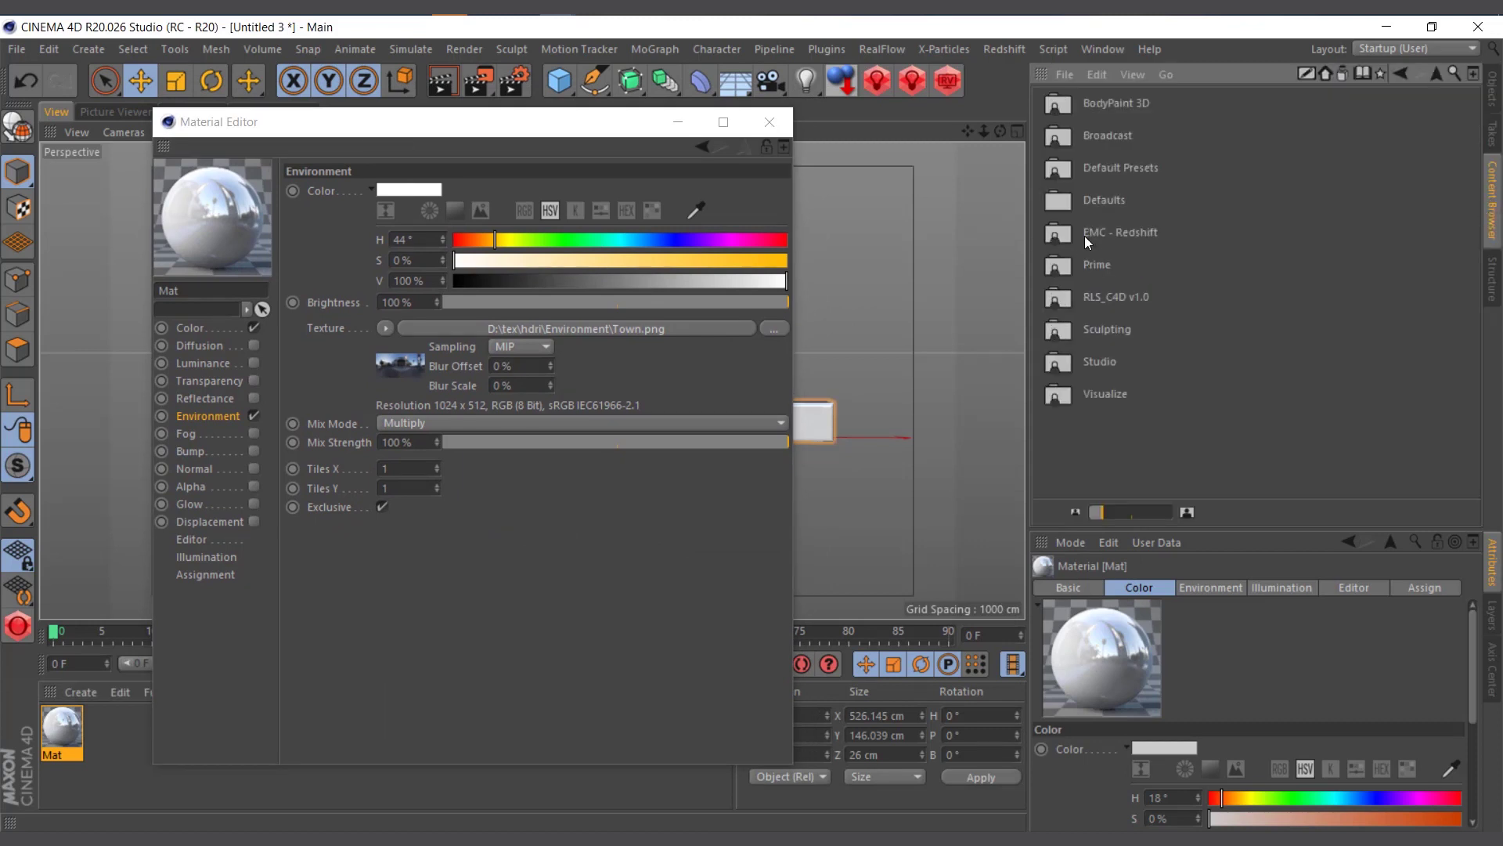
click(1454, 73)
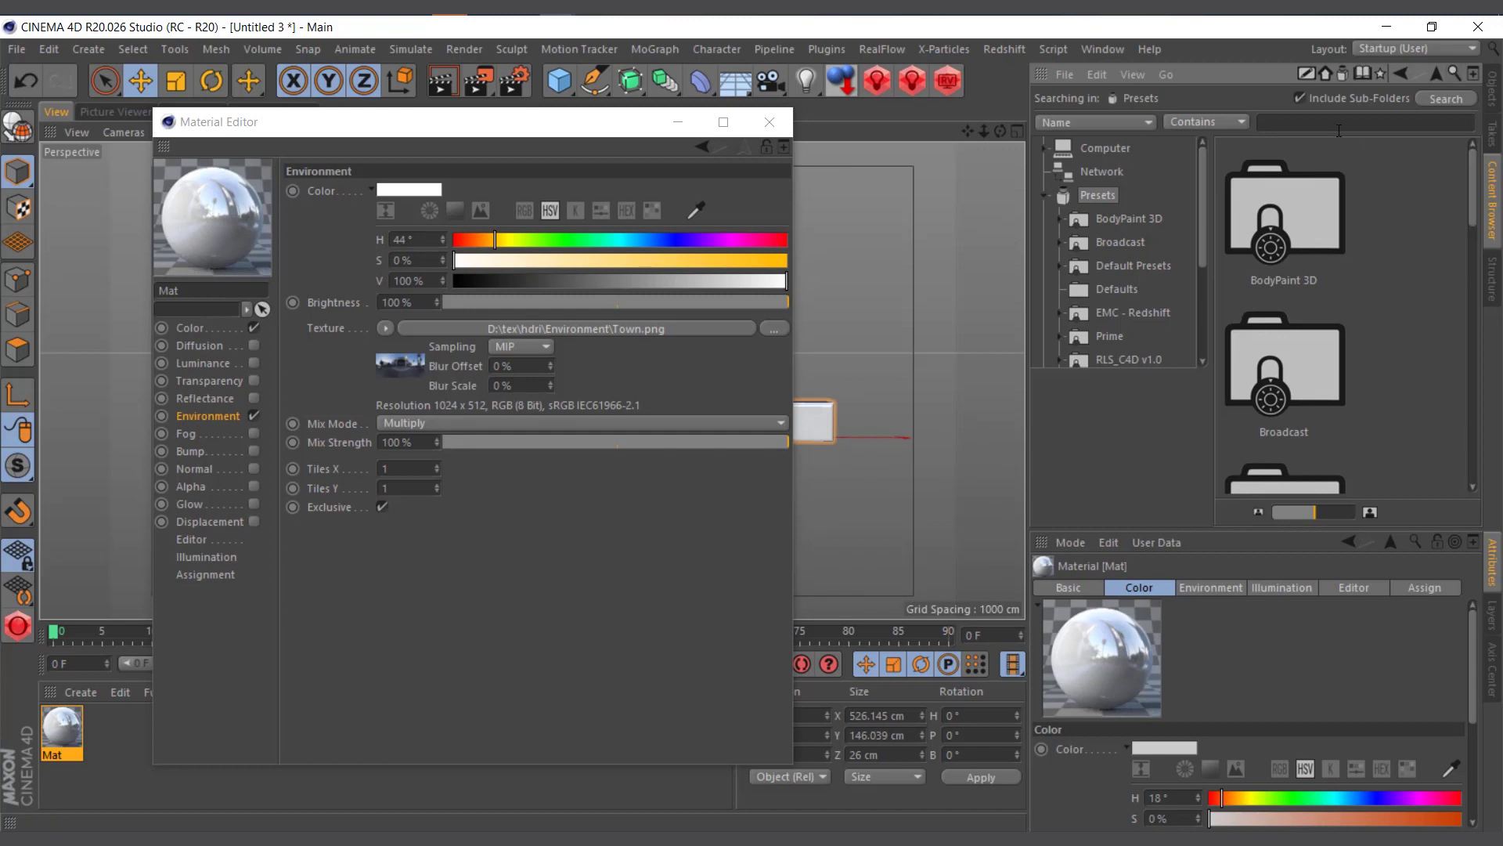
text(hdri)
click(1445, 99)
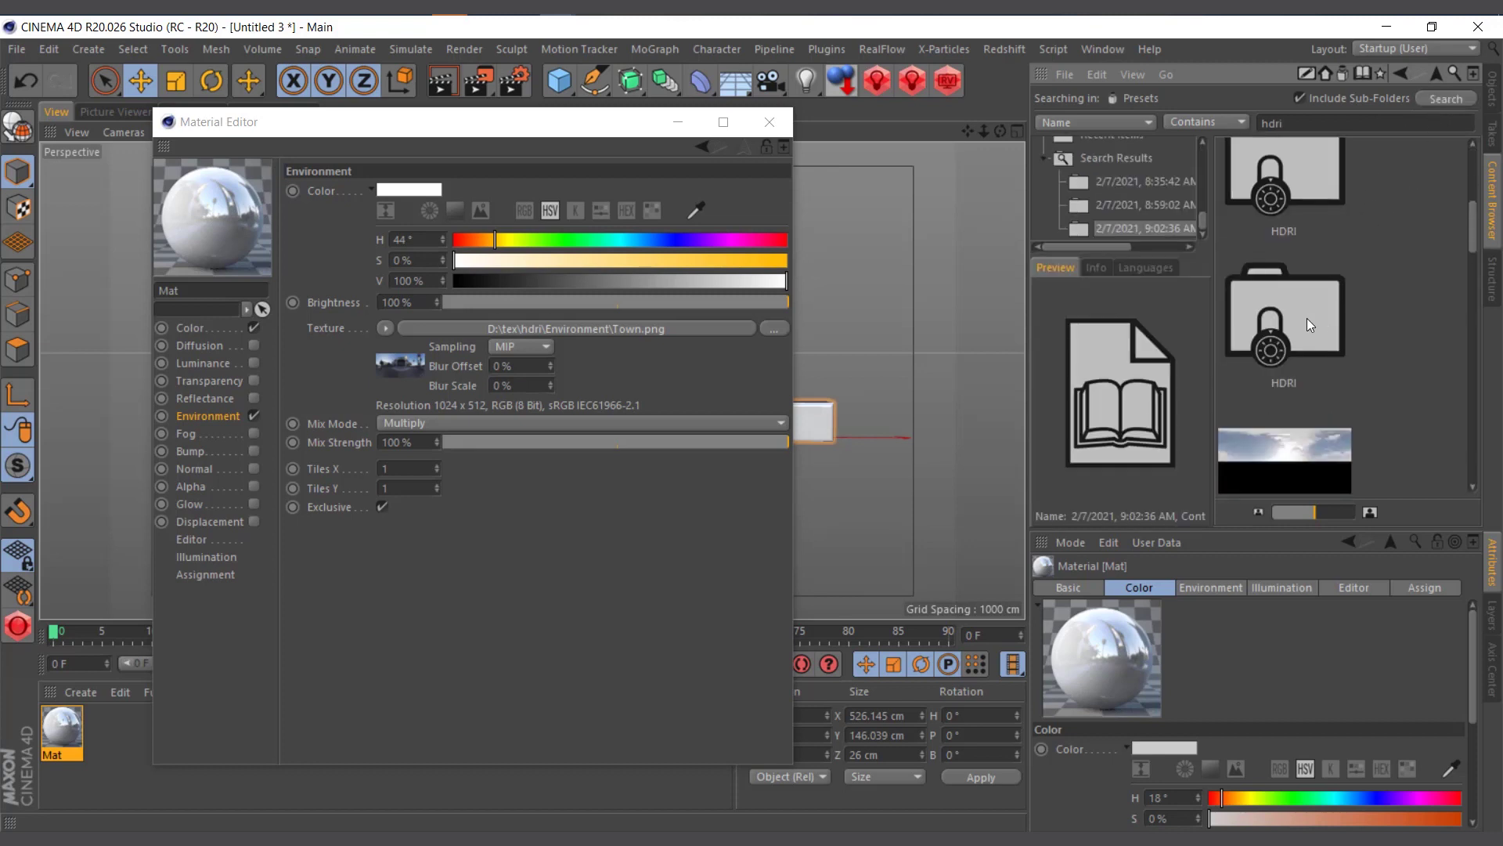
double_click(1308, 321)
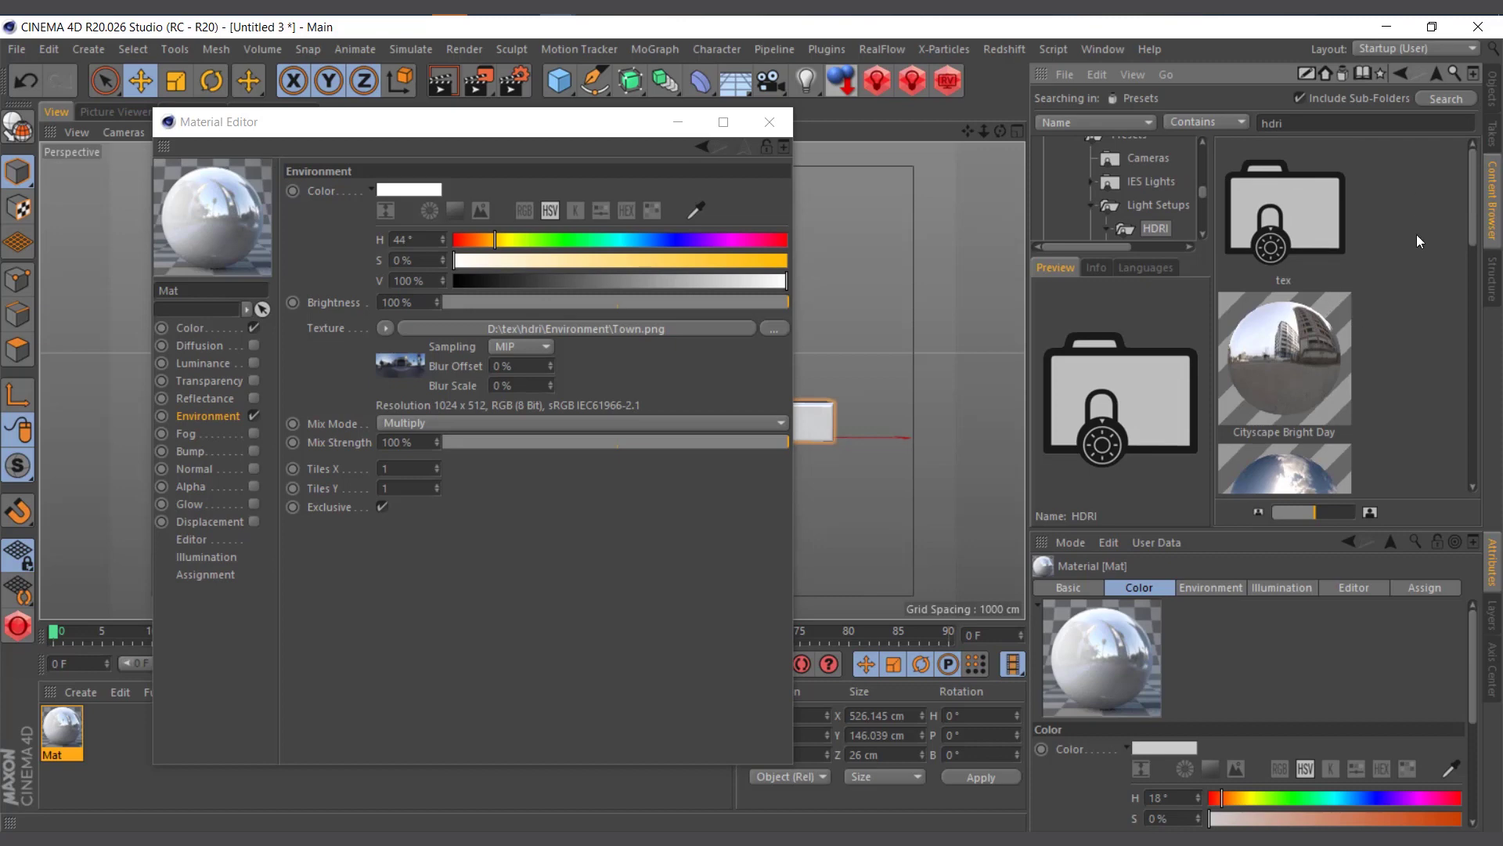
scroll(1327, 307, down, 5)
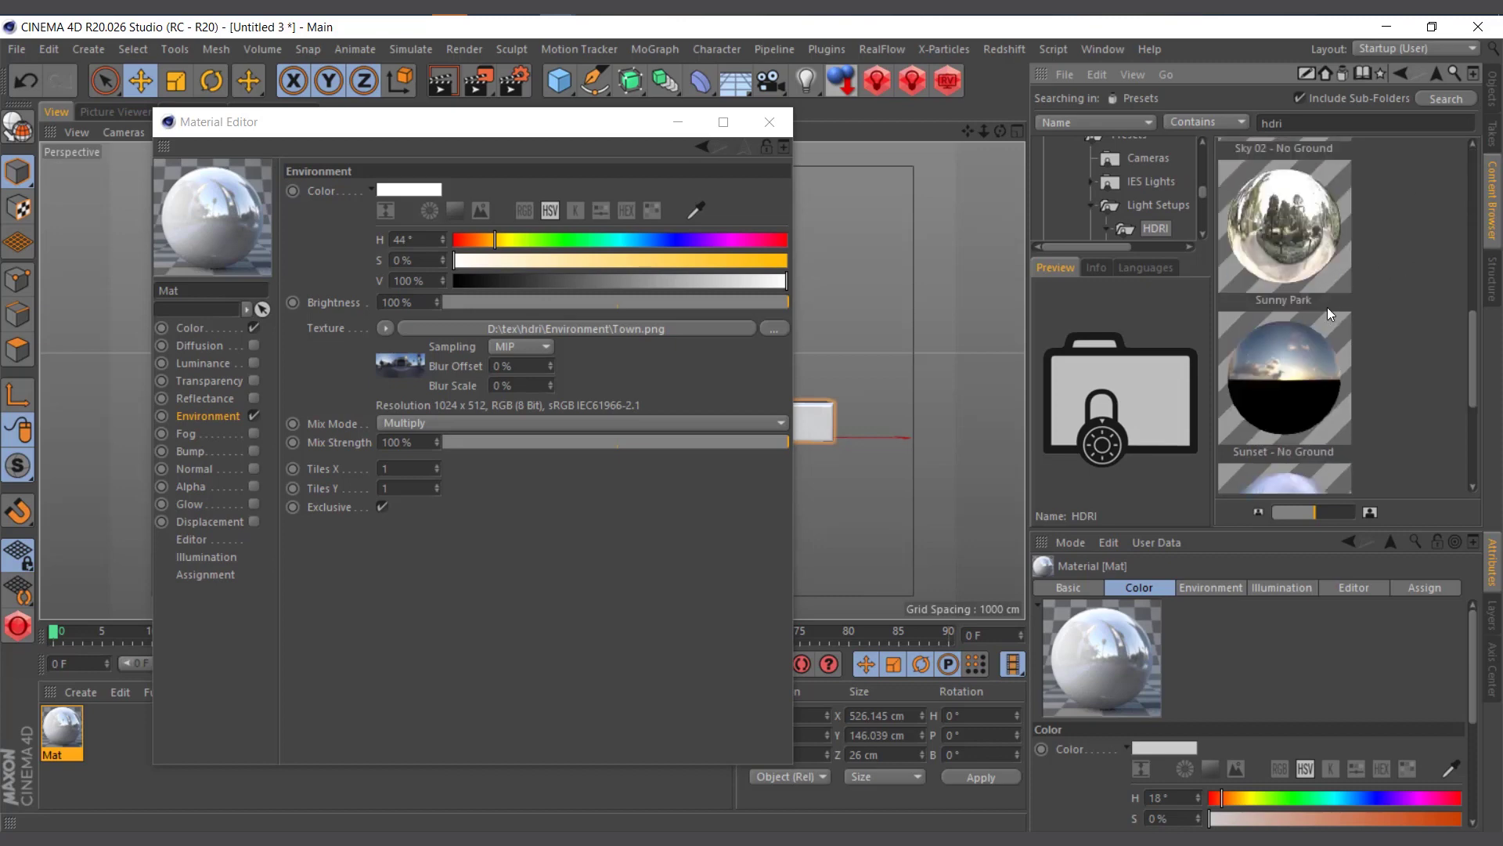
click(771, 125)
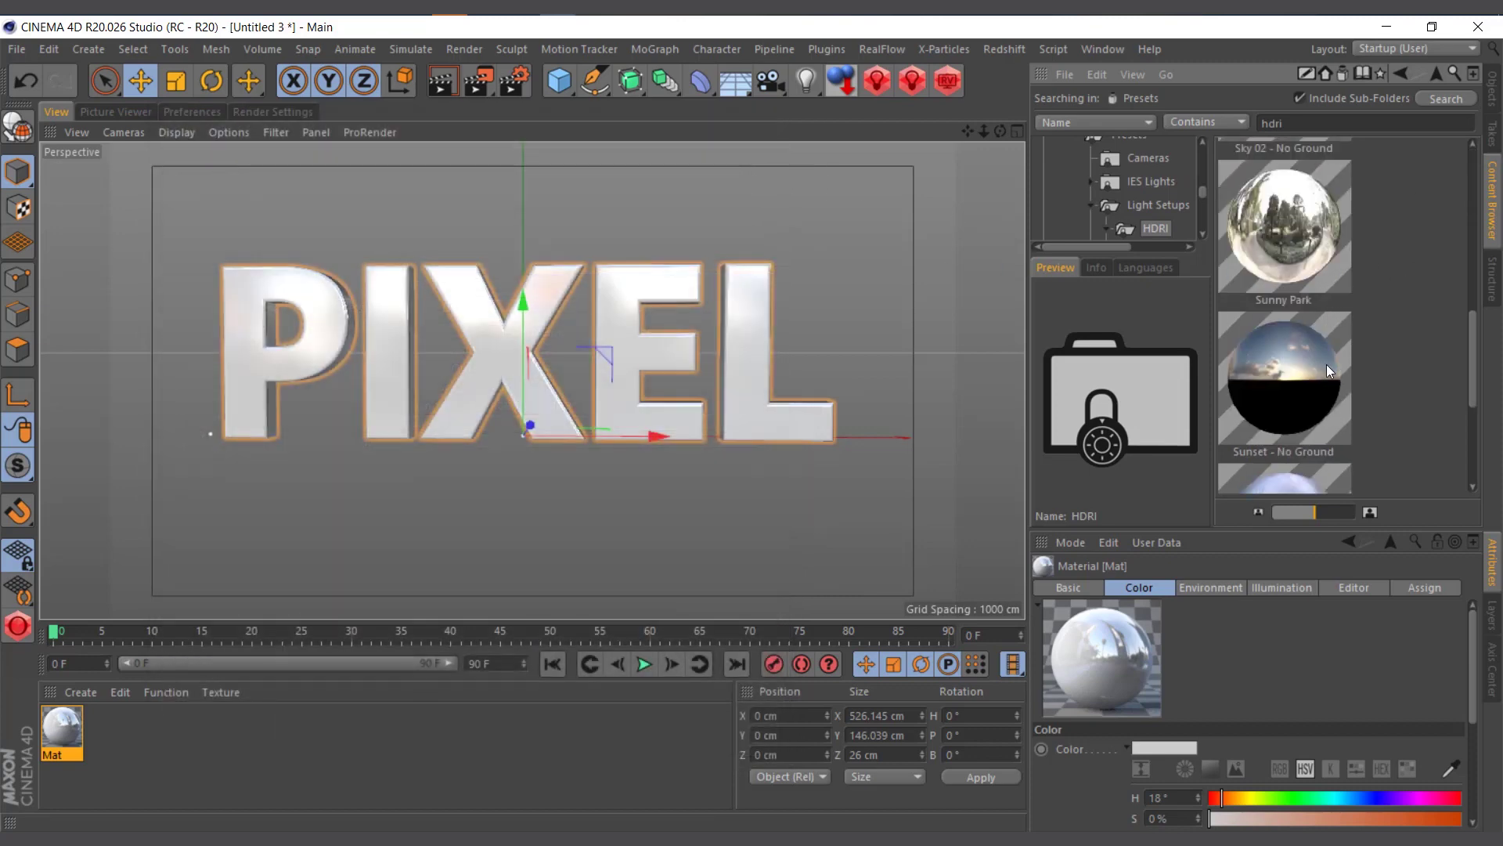
drag(1283, 305, 302, 767)
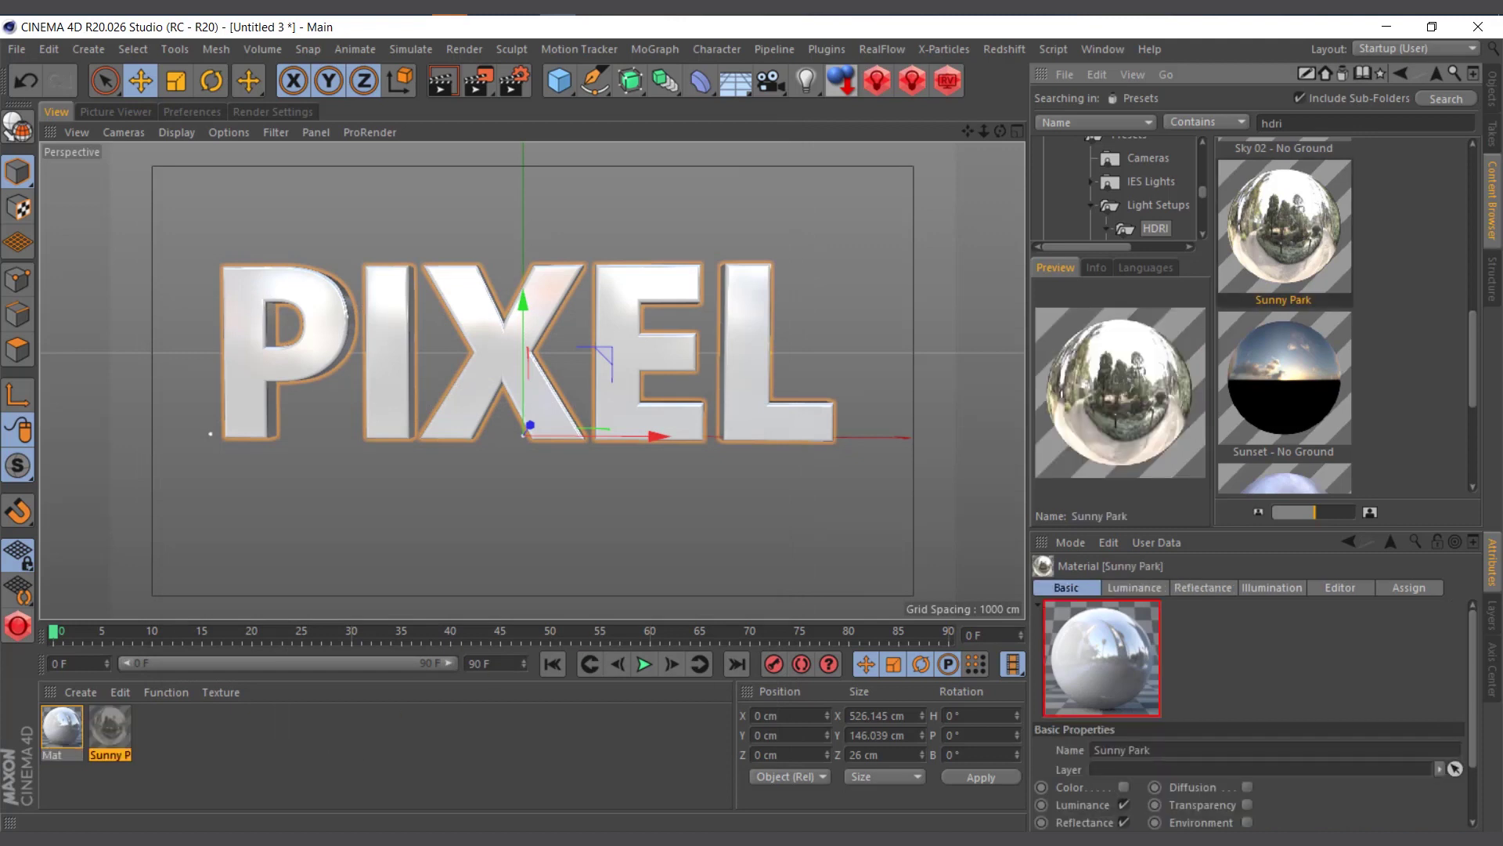
Open the HDRI tex folder, then create Mat.1 and open its Environment settings.
scroll(1398, 337, up, 5)
double_click(1312, 248)
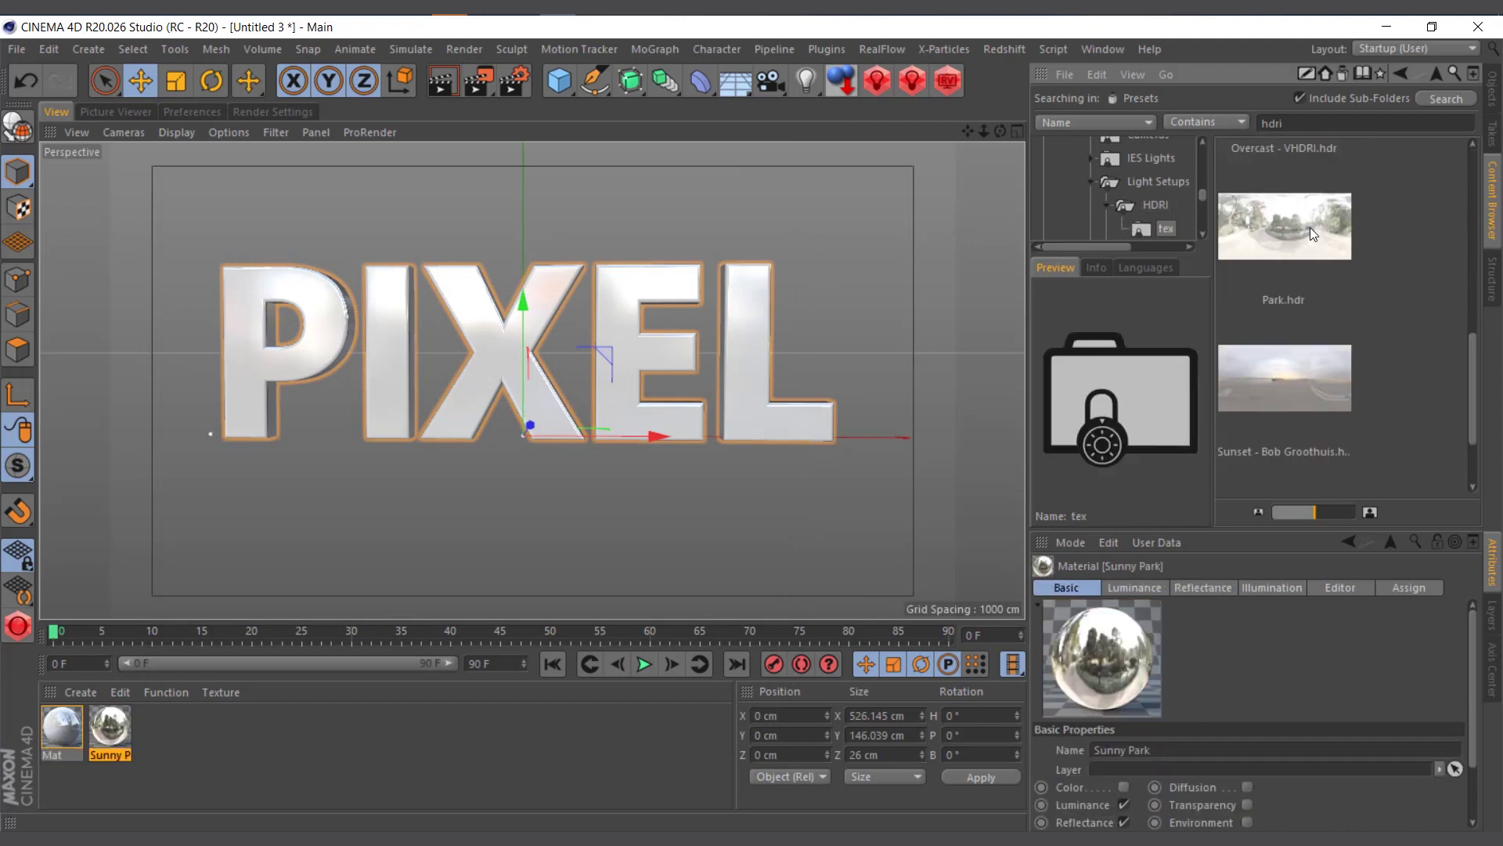
double_click(226, 759)
double_click(57, 723)
click(336, 412)
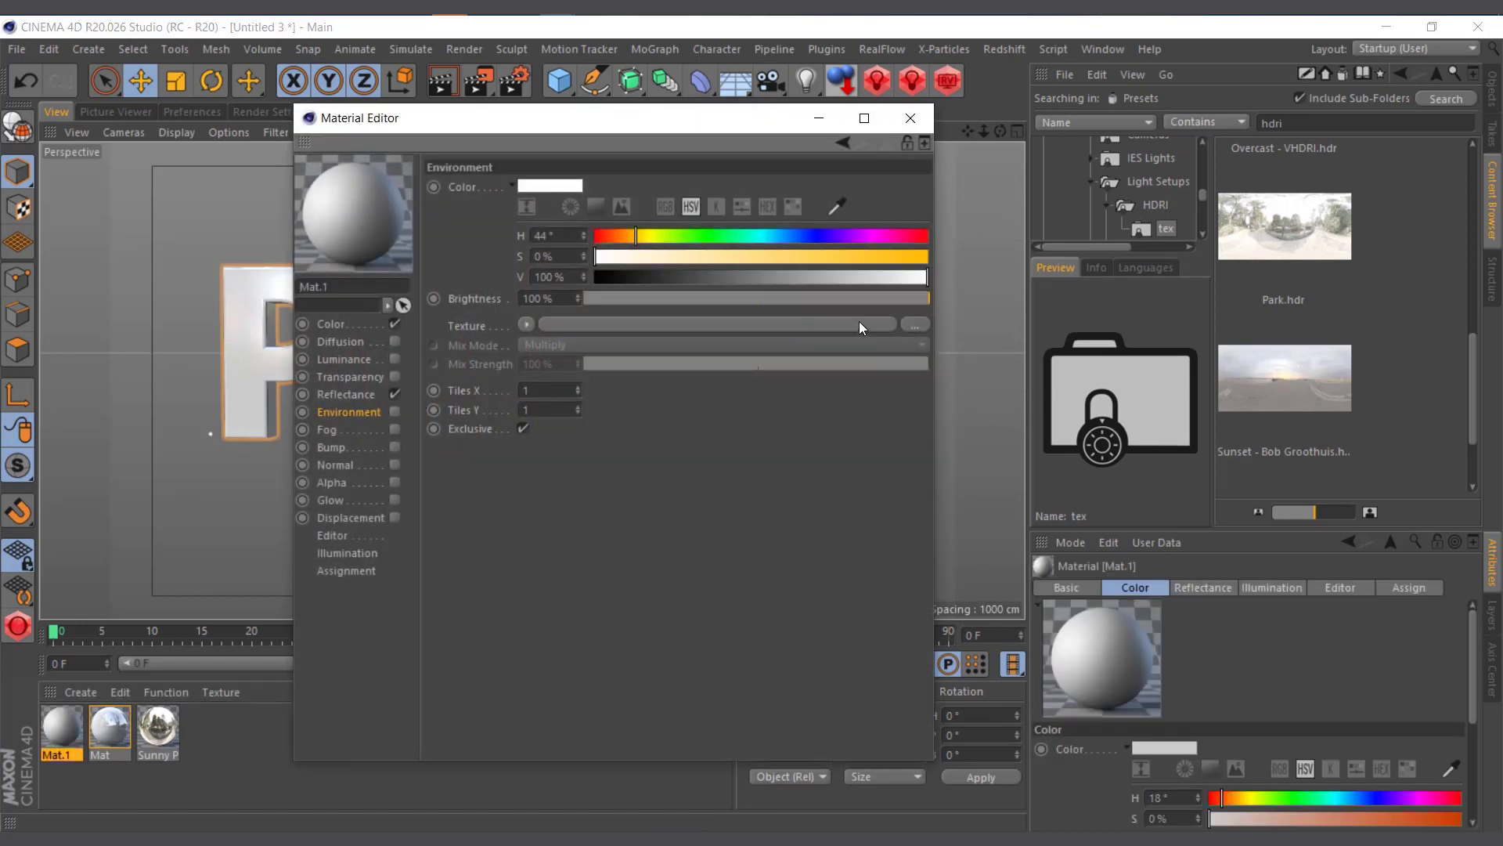
Turn off Mat.1's Reflectance, enable Environment with Park.hdr, and return to the Objects list.
click(395, 395)
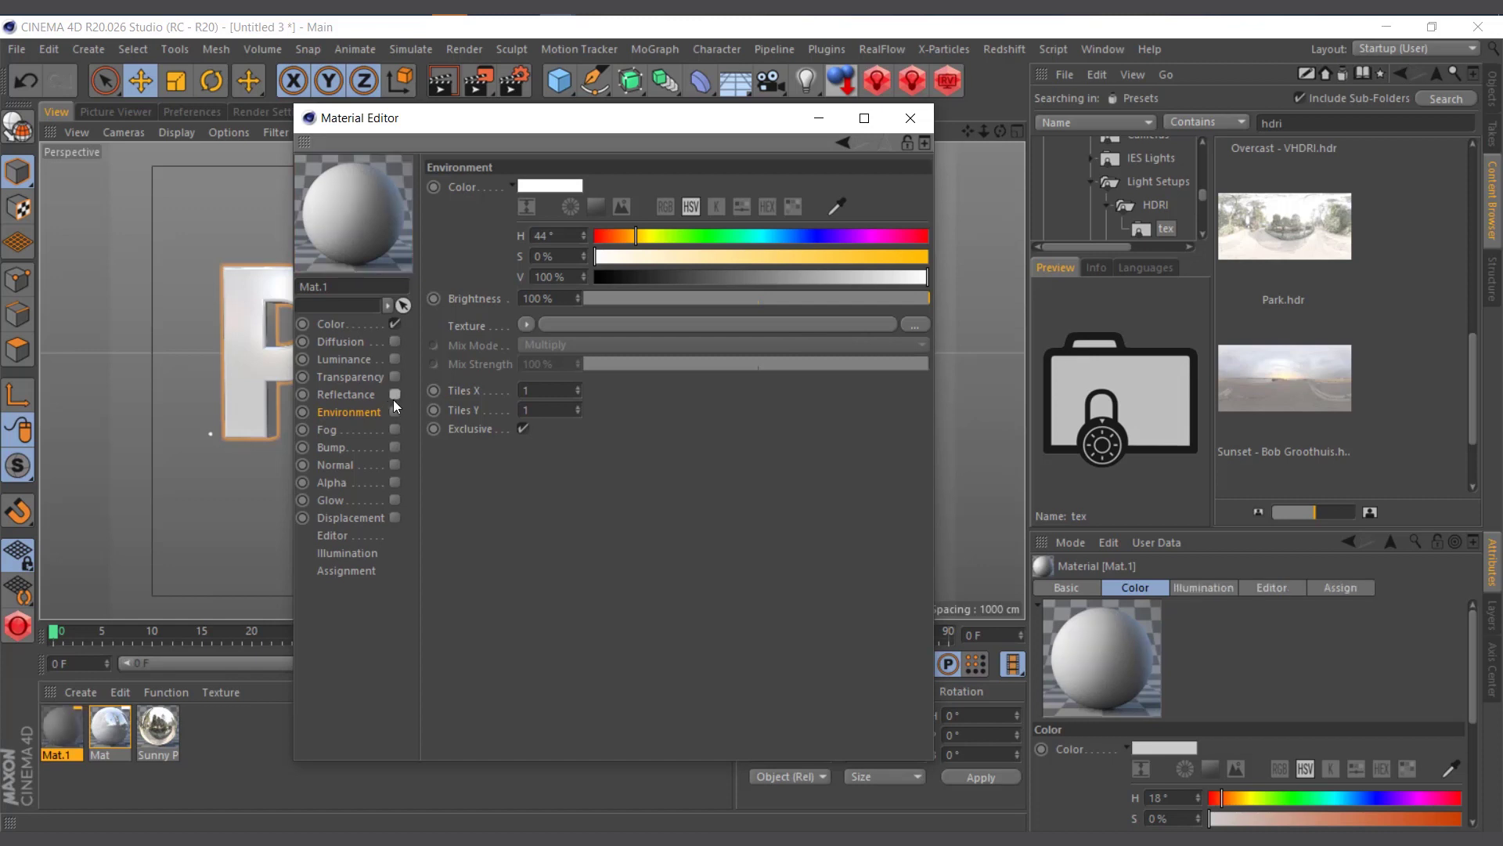
click(395, 412)
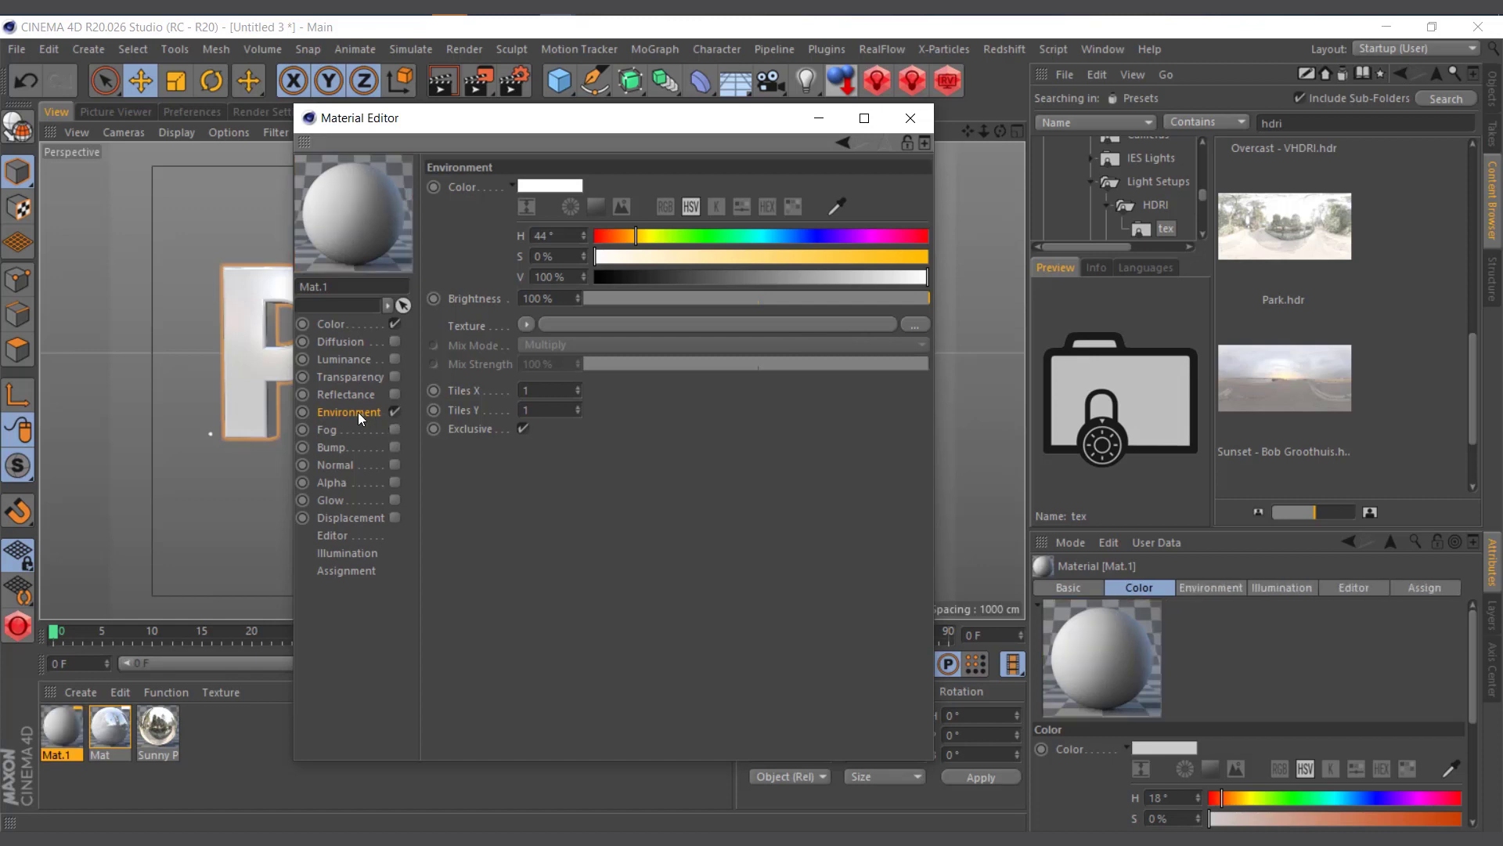
click(913, 325)
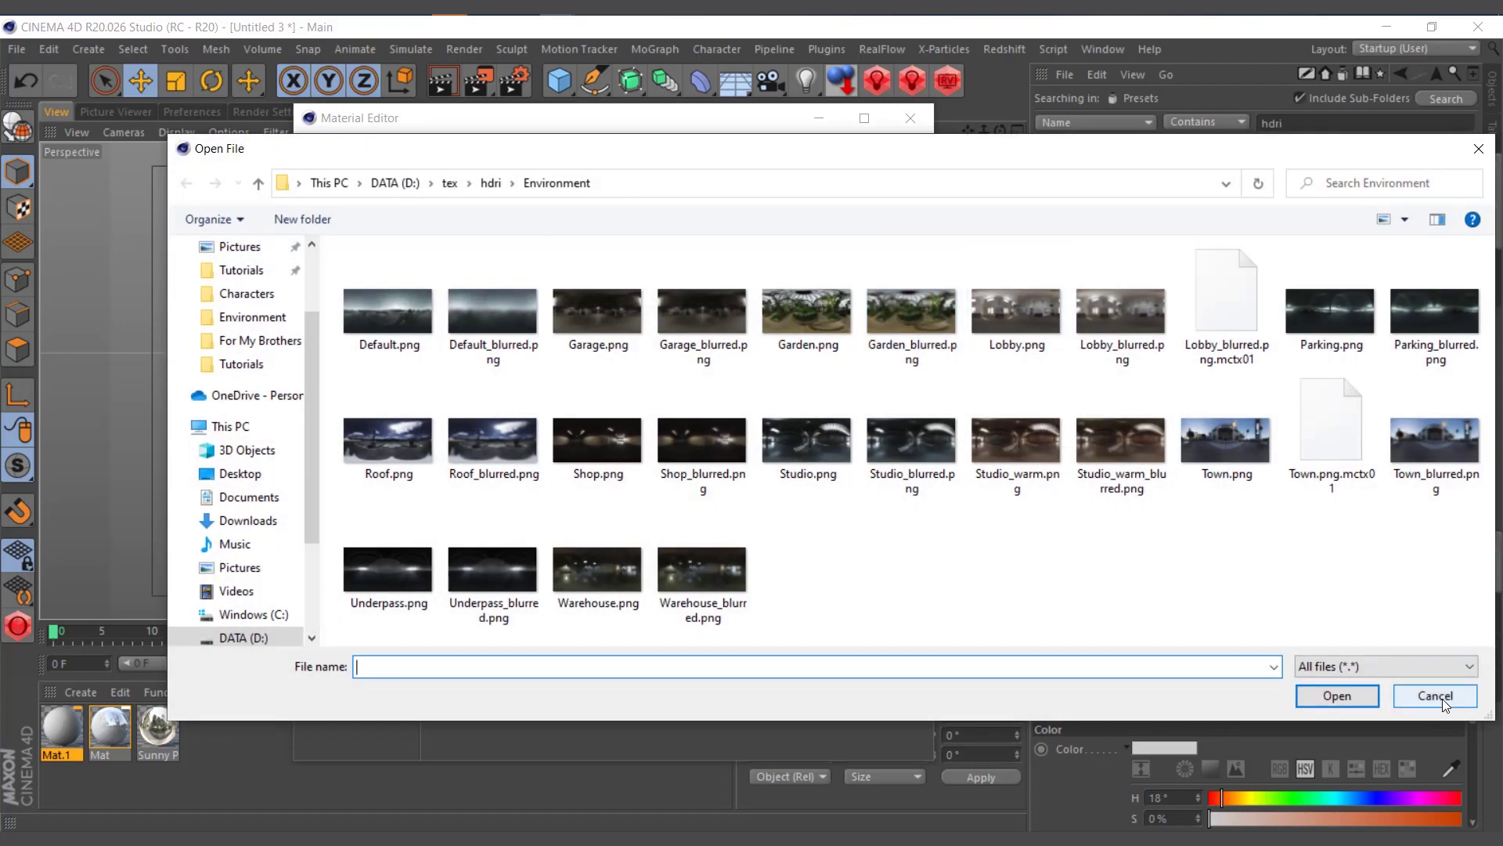
click(1442, 698)
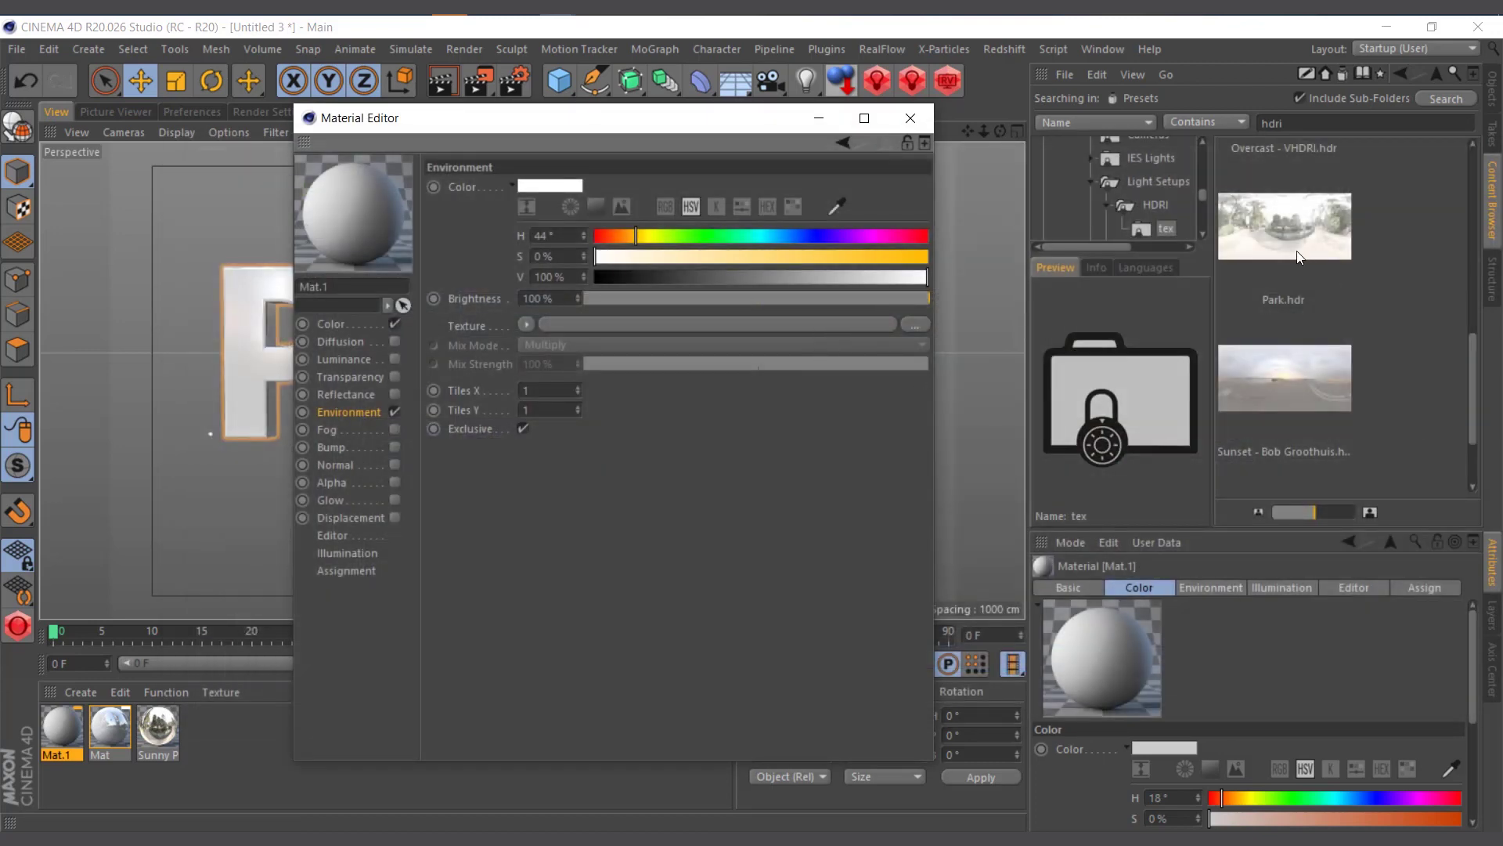
drag(1299, 232, 915, 334)
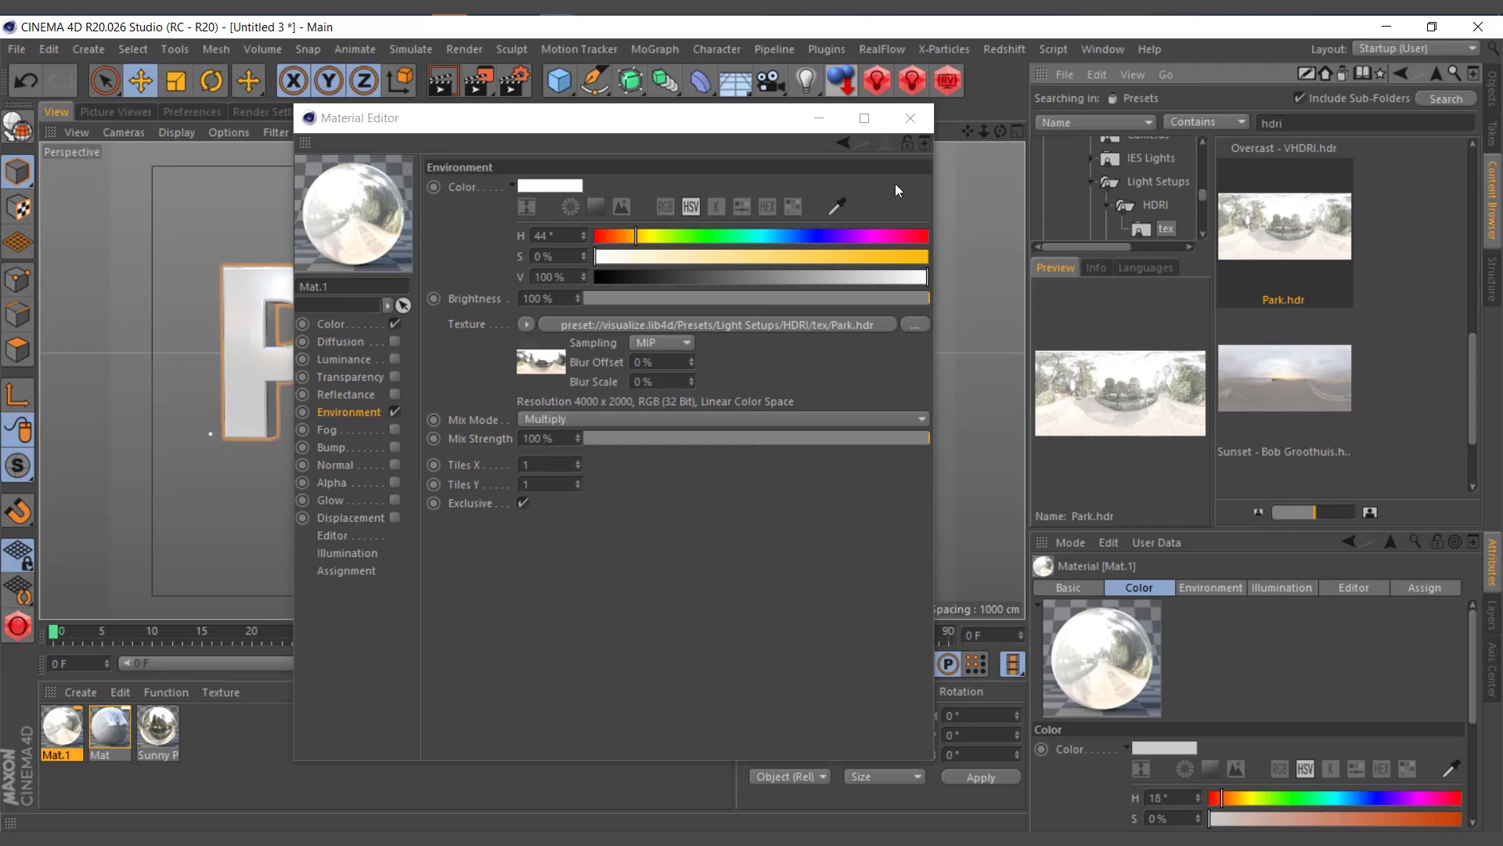
click(912, 121)
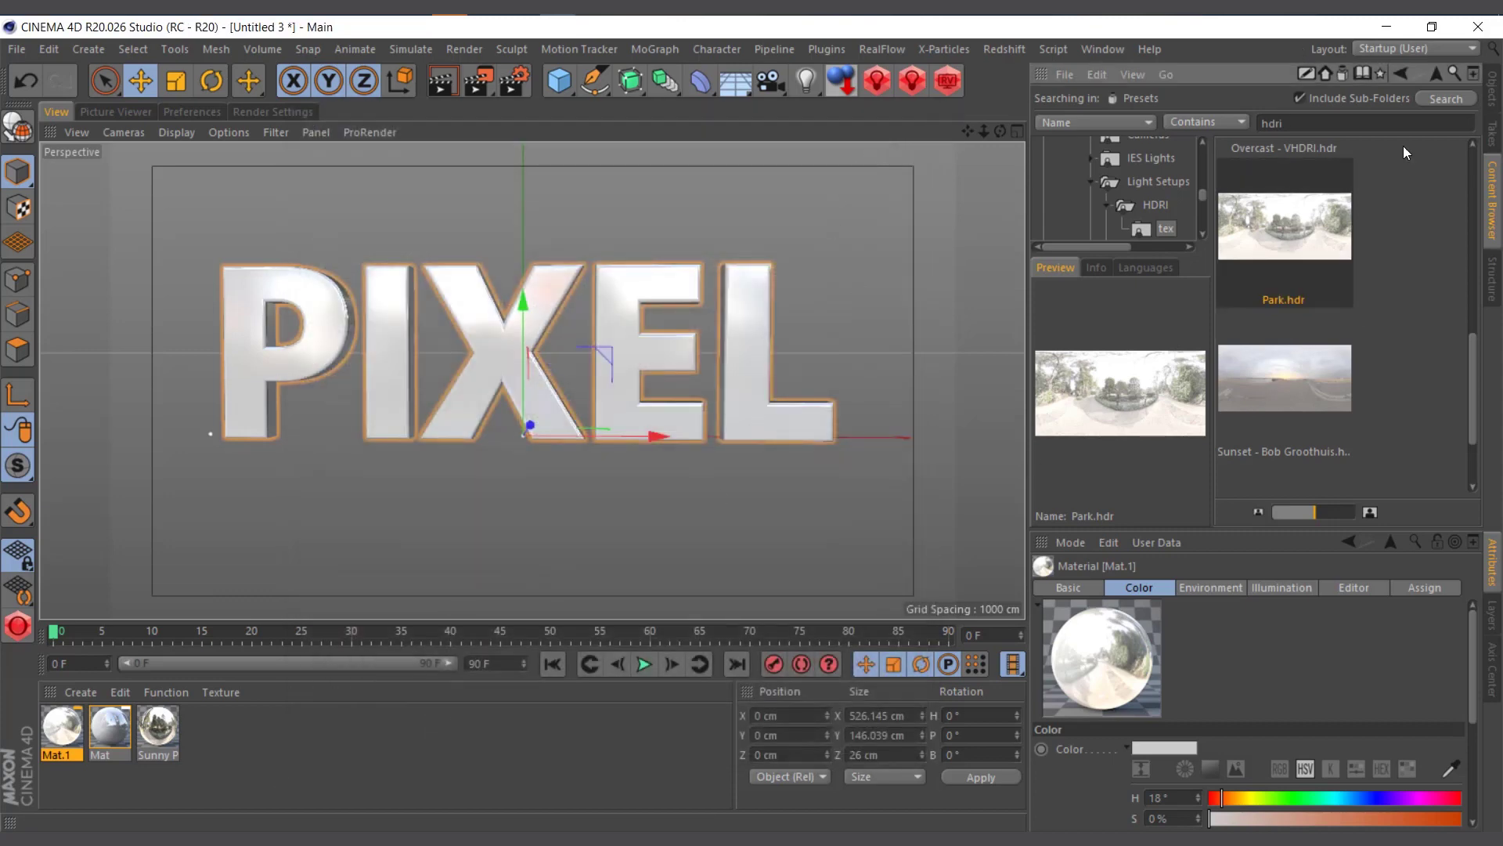
click(1493, 100)
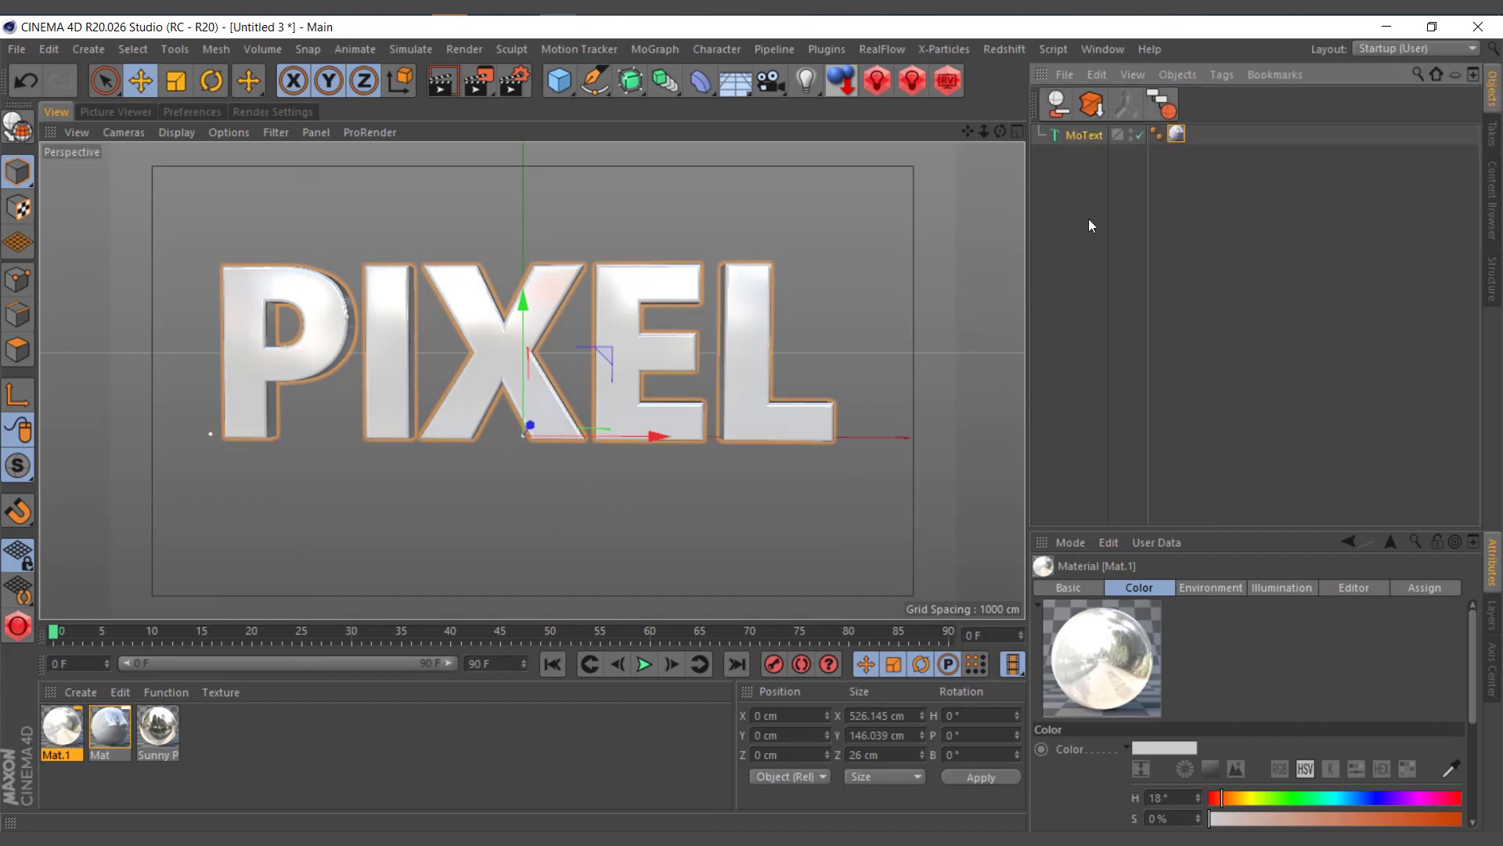
Move Mat after Sunny Park and render a preview of the white PIXEL text.
drag(102, 728, 247, 754)
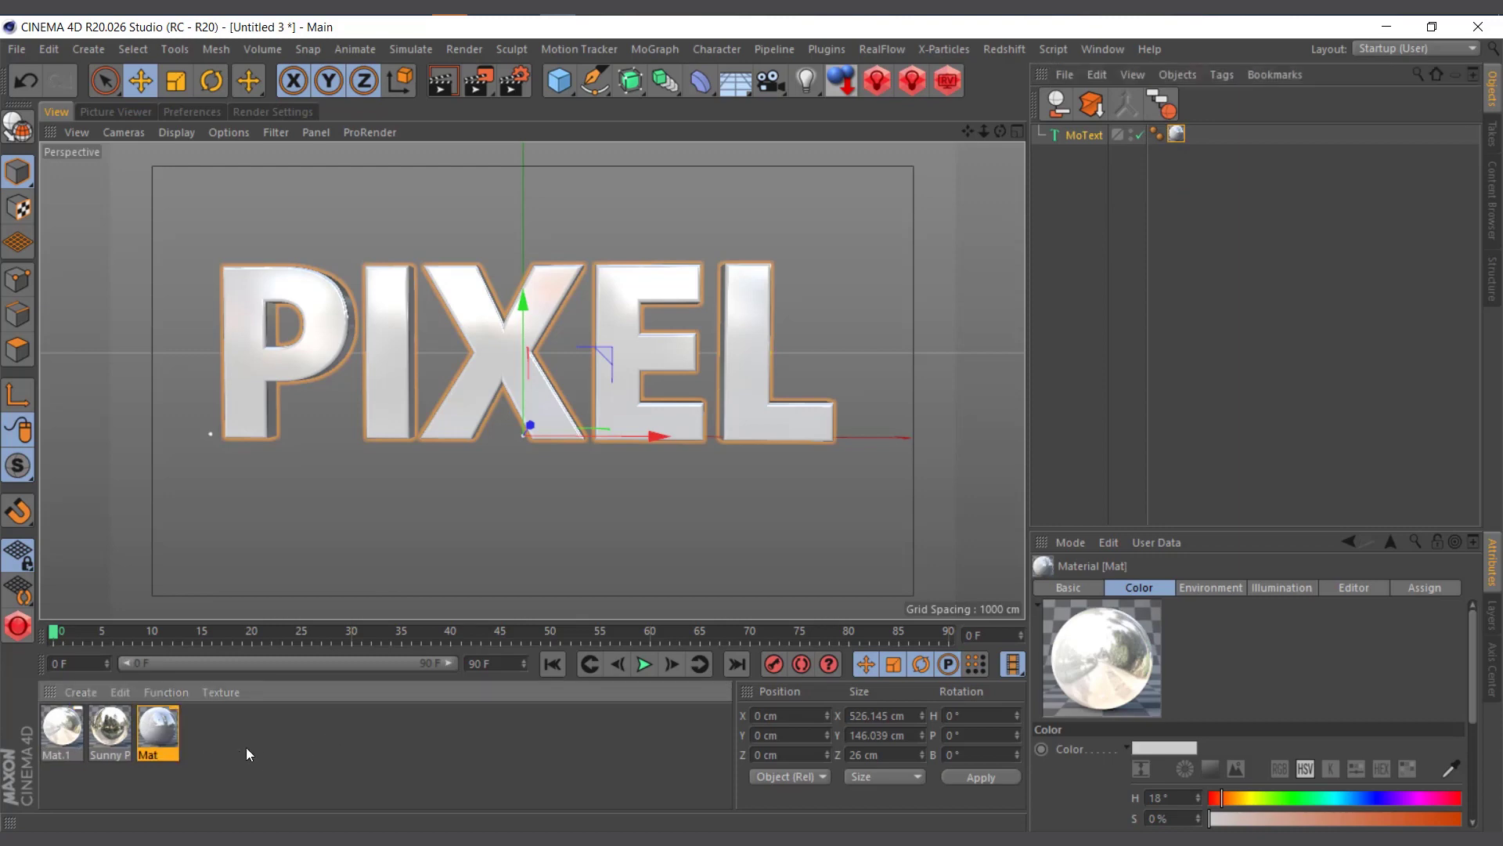
double_click(162, 731)
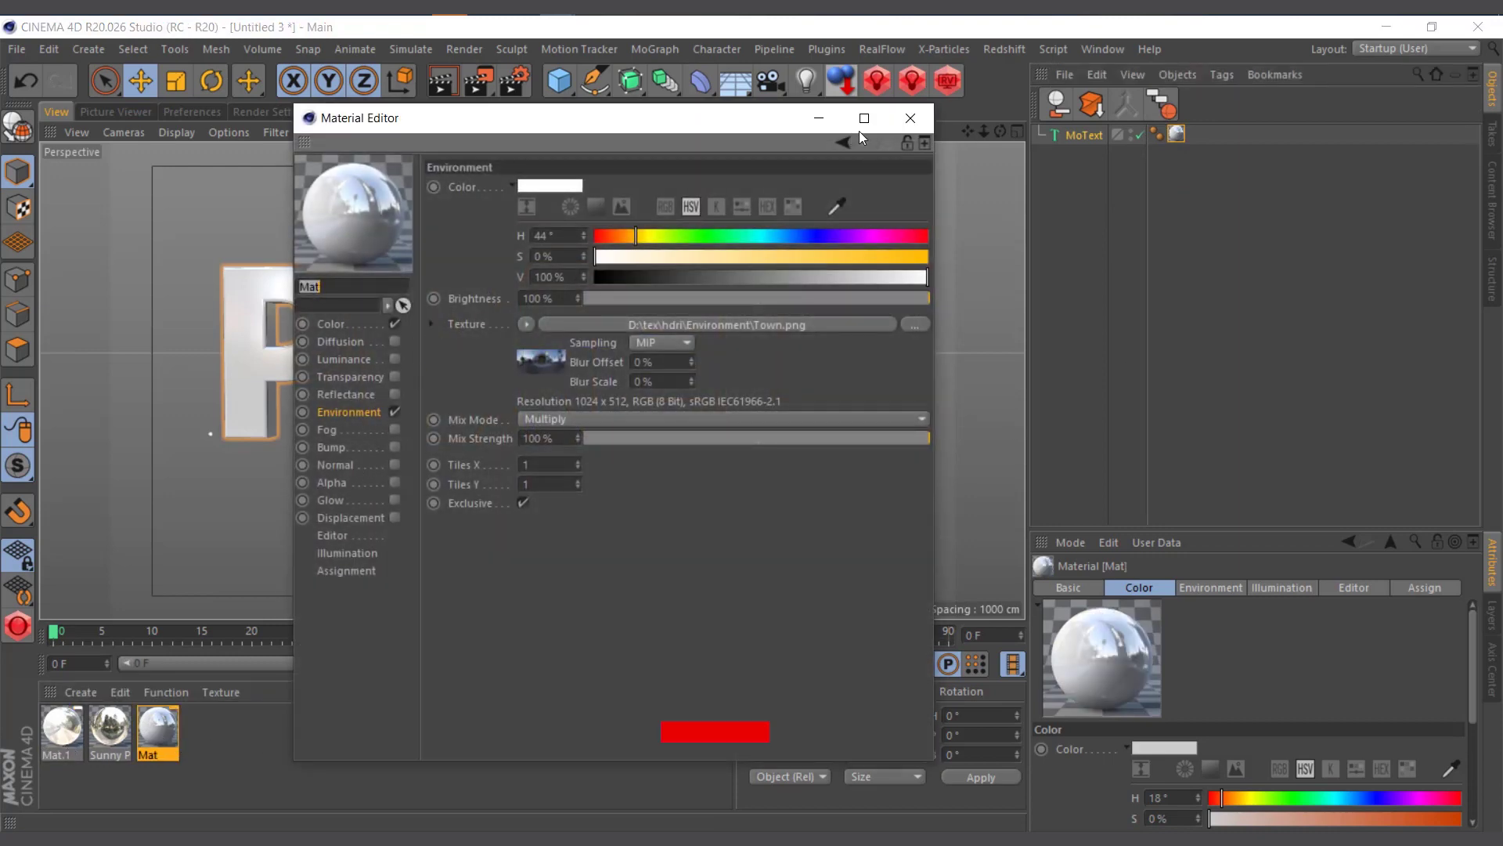
click(910, 117)
click(441, 81)
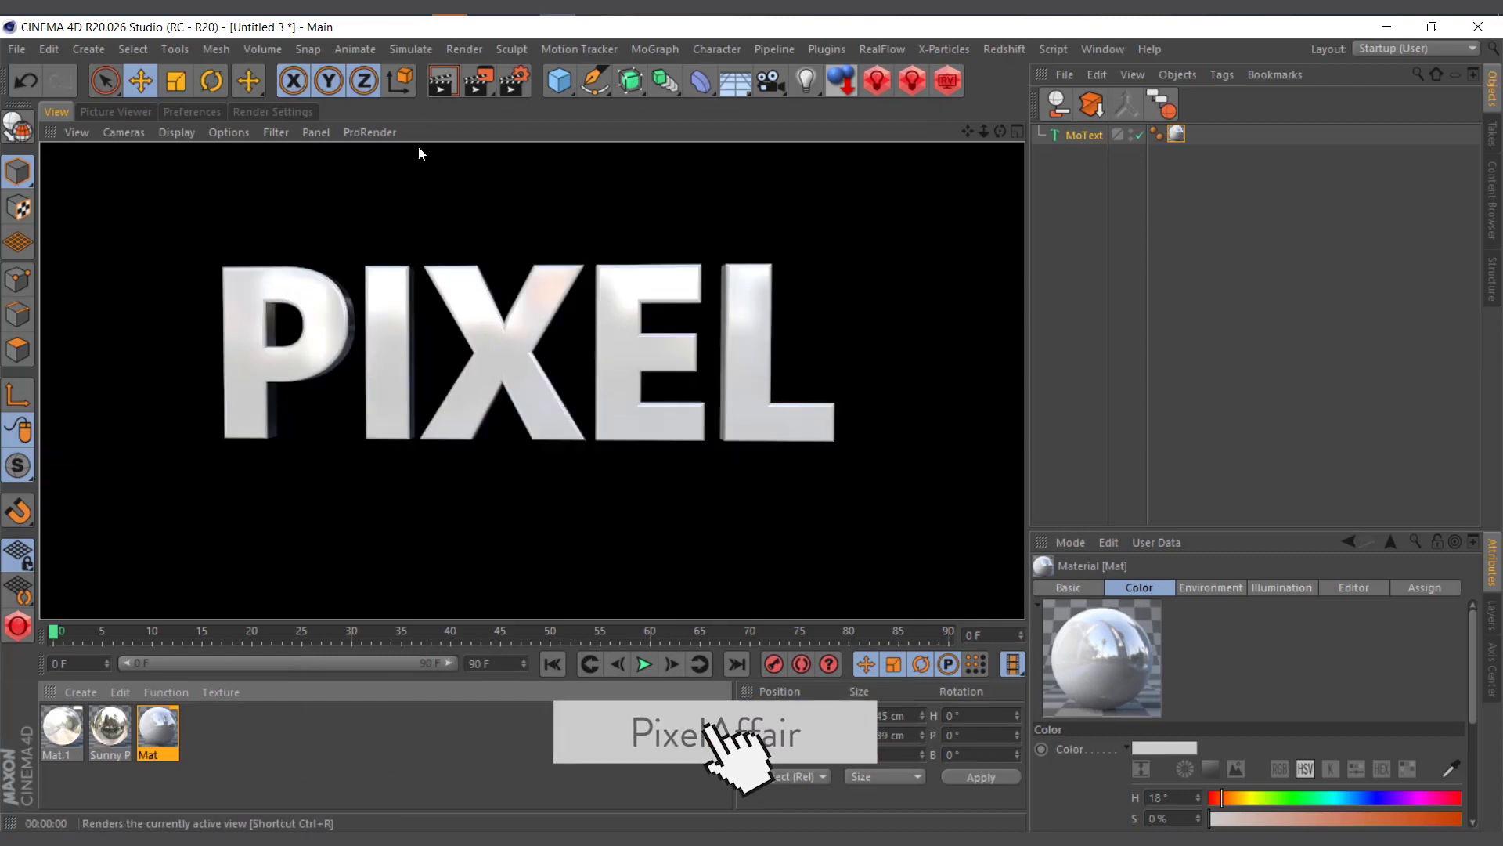
Tint Mat's Color orange, around H 34°, S 97%, V 80%.
double_click(165, 736)
click(359, 328)
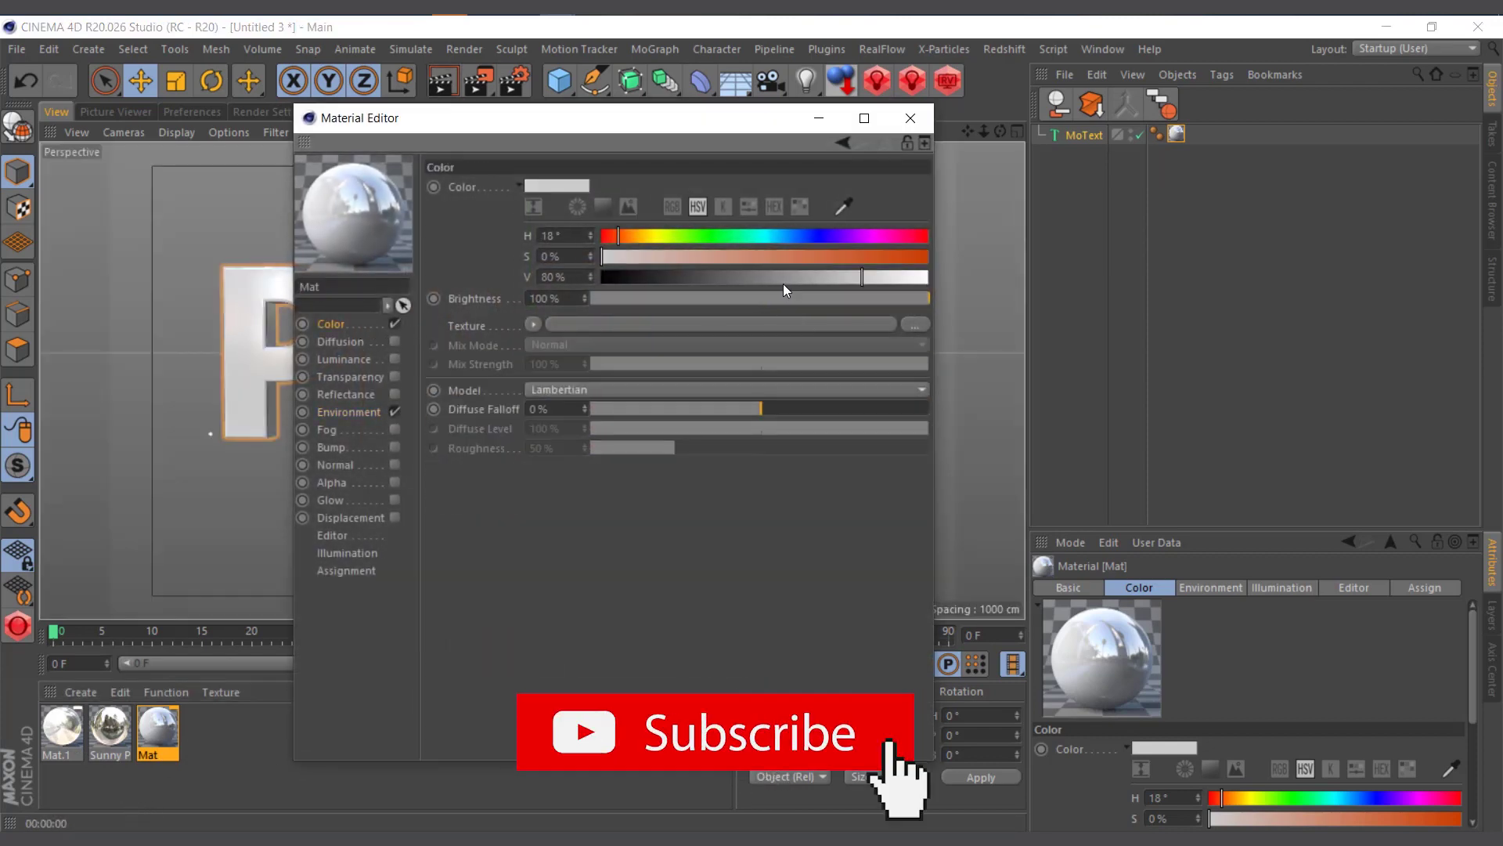
drag(750, 237, 632, 238)
Set Mat's colour to H 27°, S 100%, V 100% and render the orange text.
drag(911, 275, 929, 277)
click(927, 256)
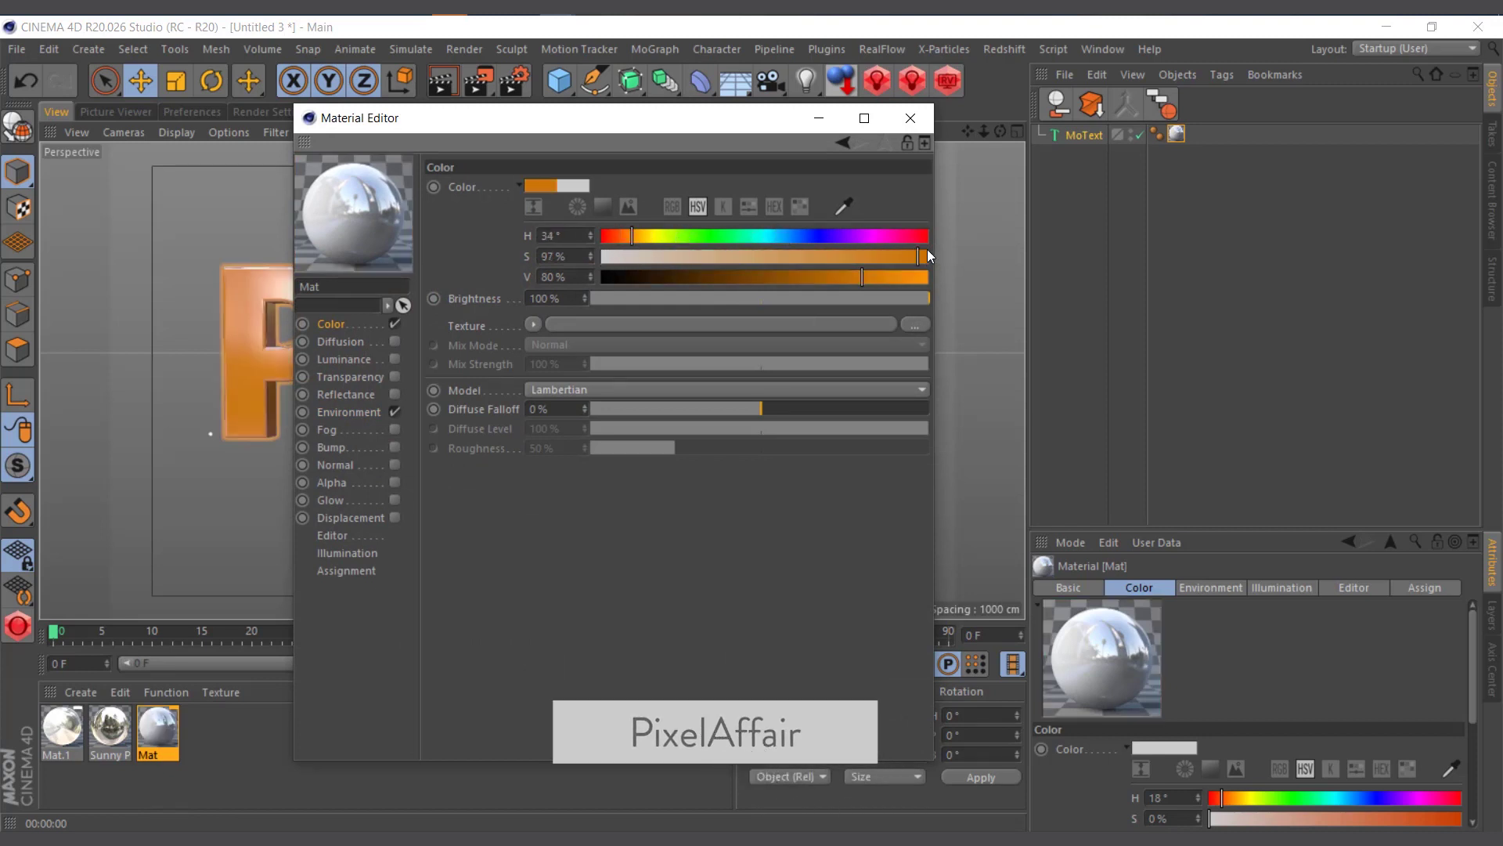
click(625, 234)
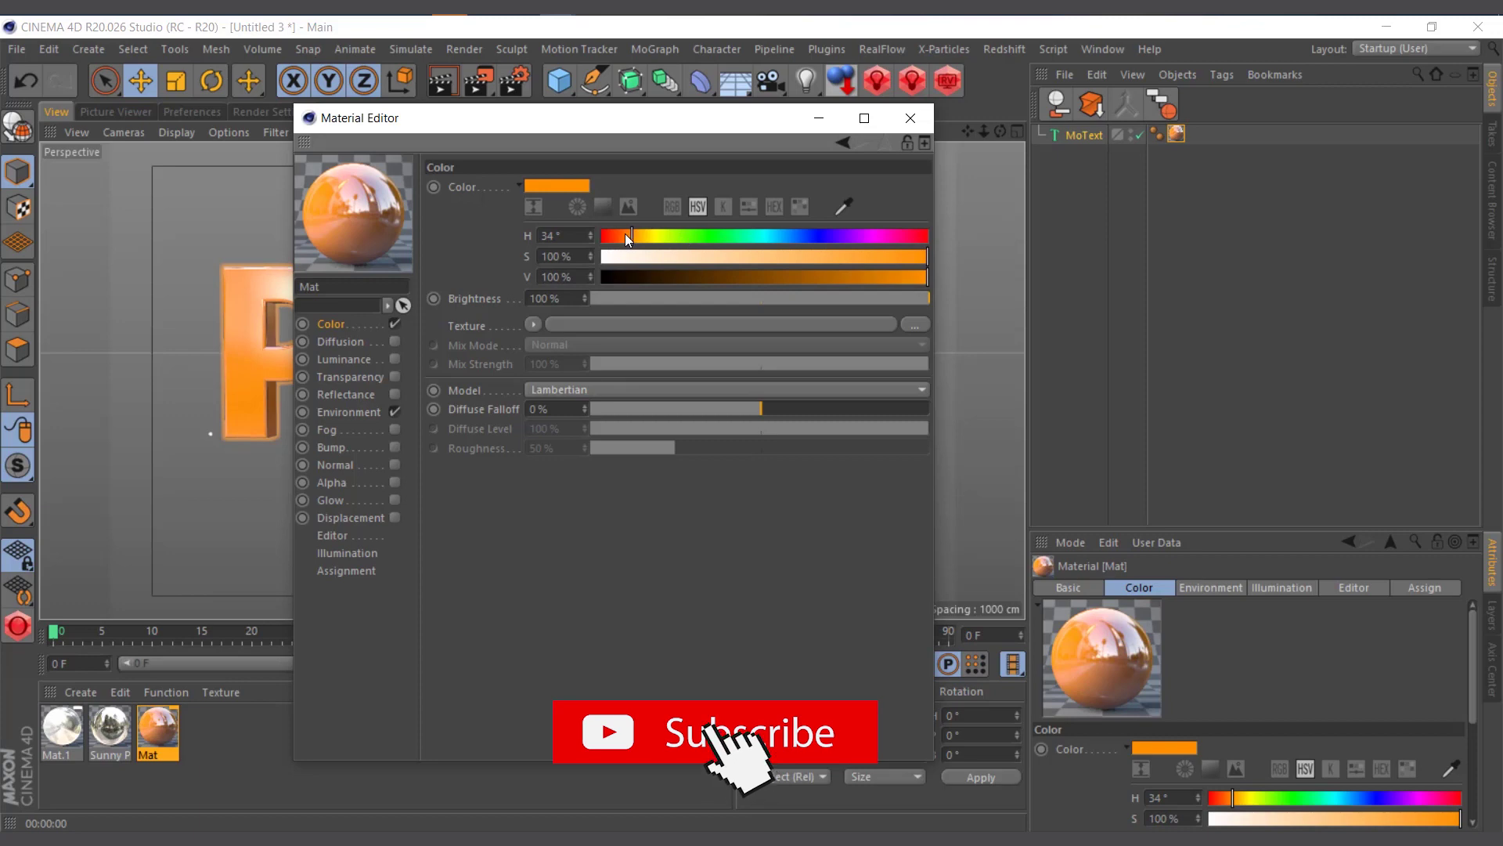
click(910, 117)
key(ctrl+r)
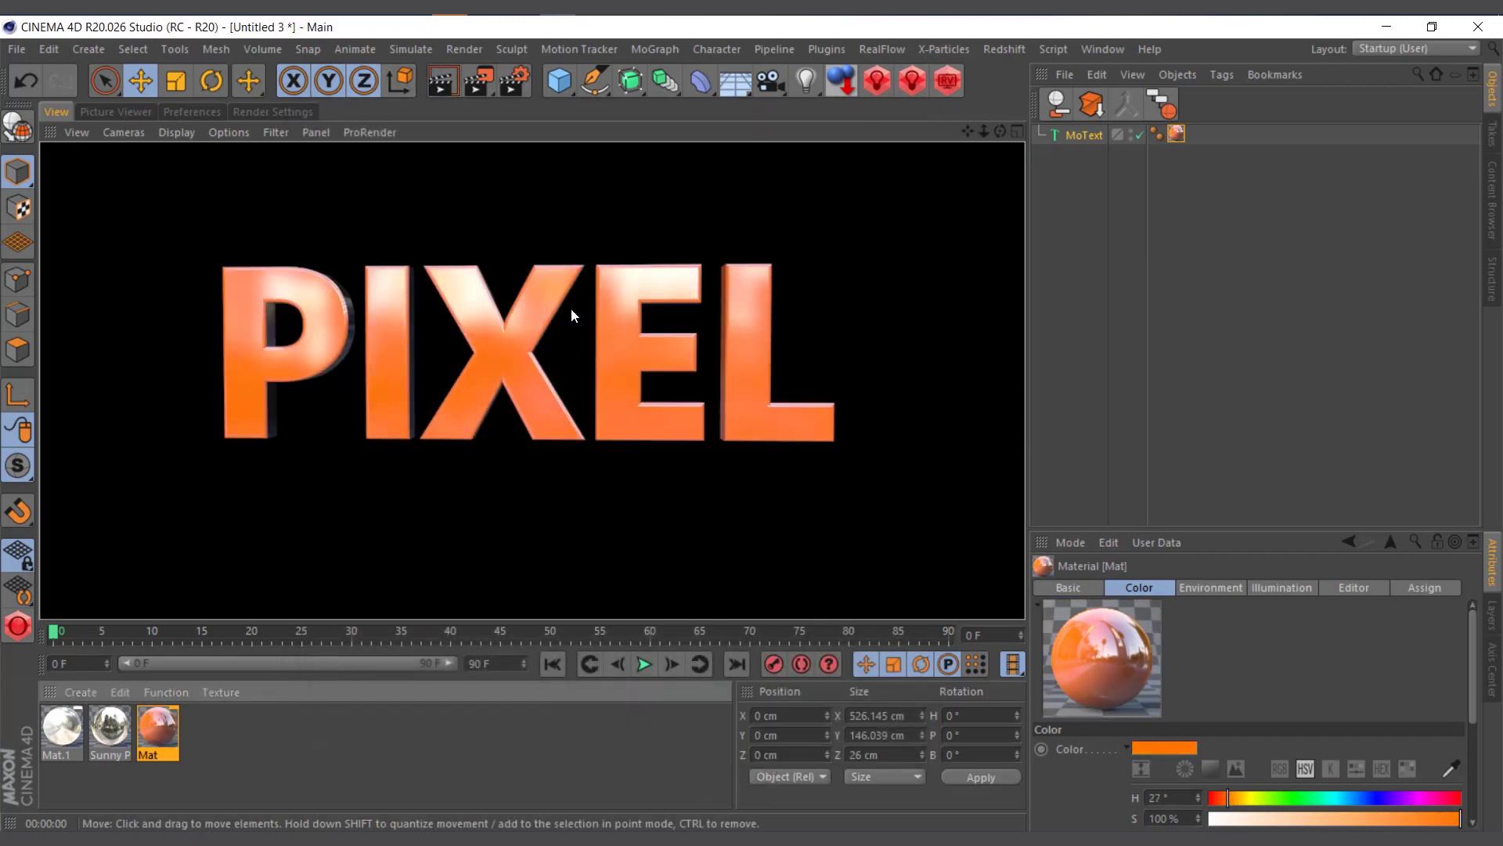
double_click(159, 736)
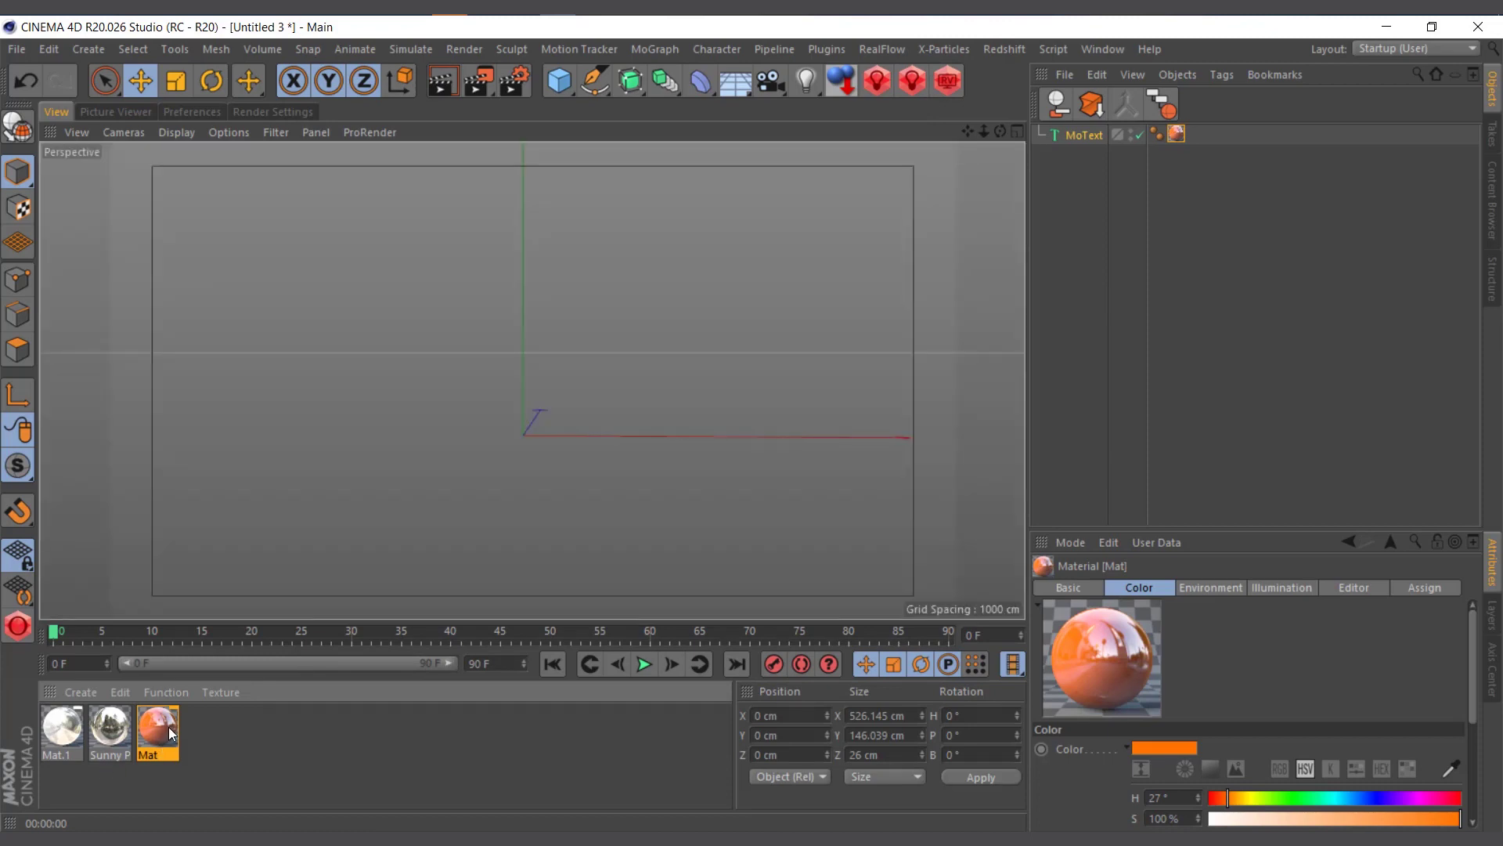
Set the brightness of Mat's Environment channel to 150%.
click(368, 412)
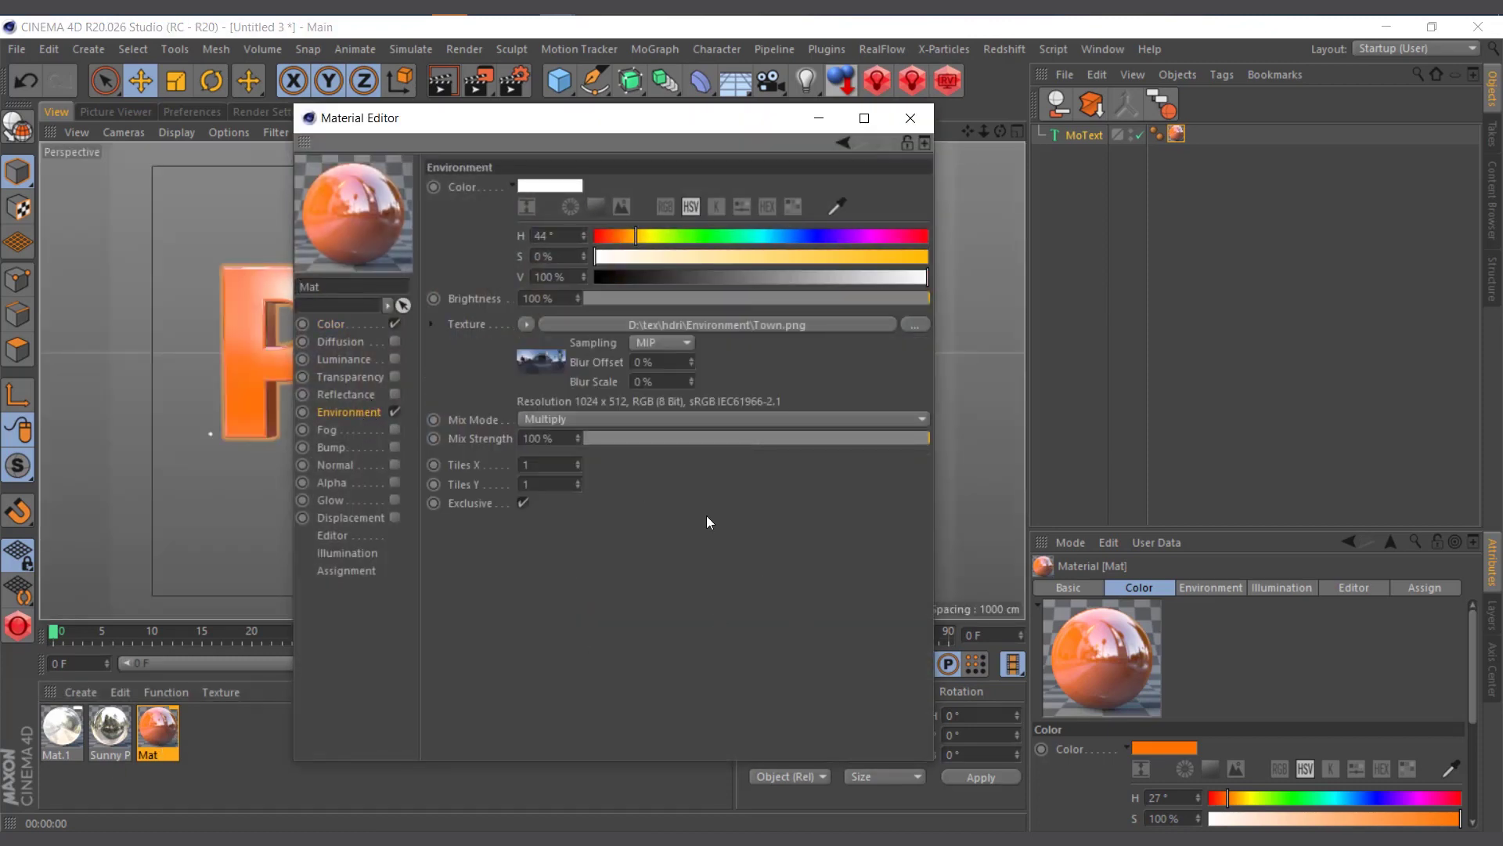
drag(659, 140, 913, 178)
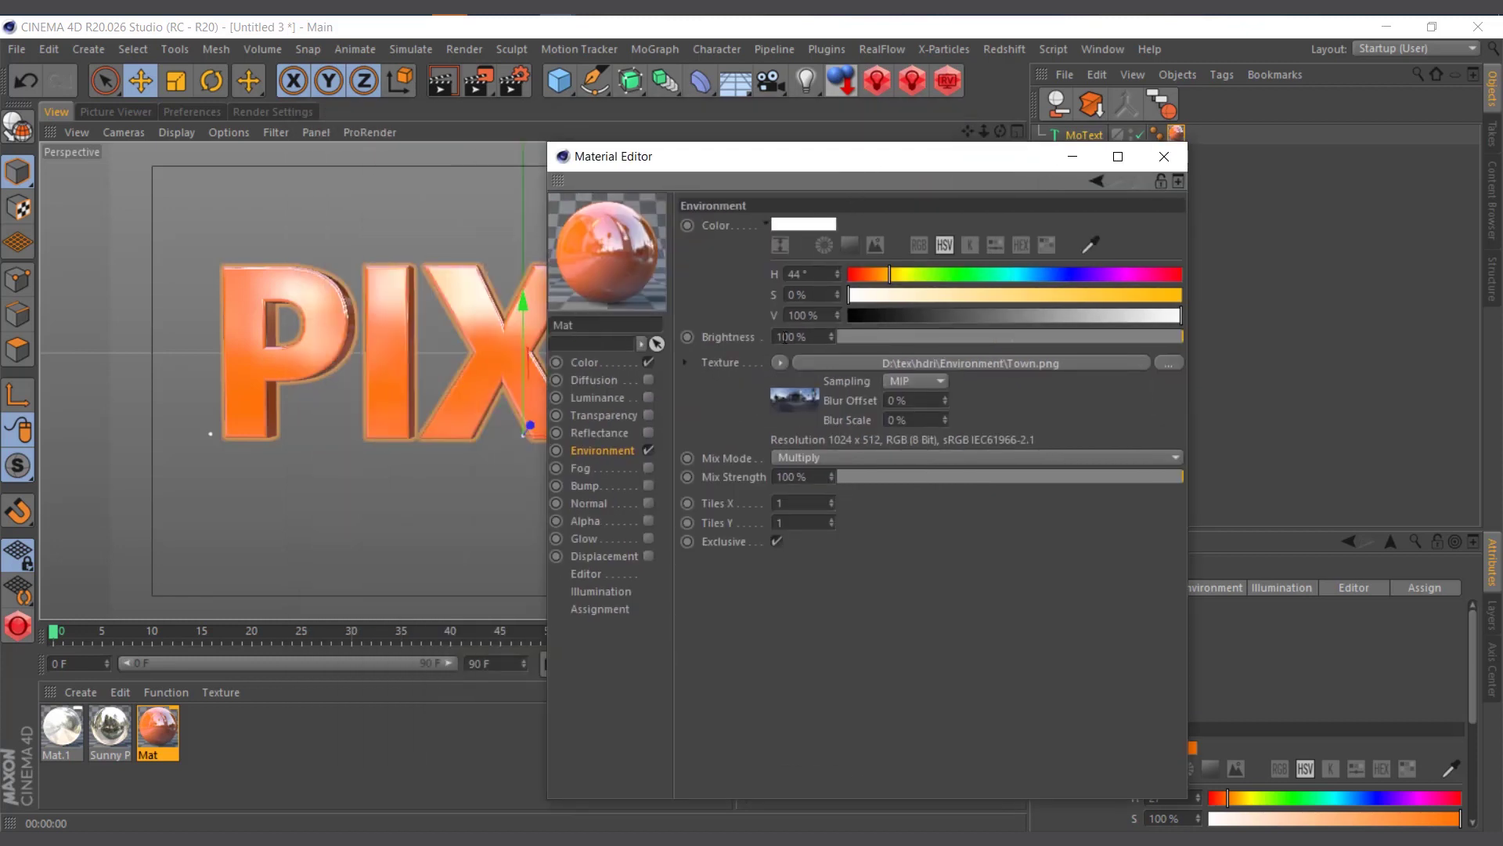
text(150)
key(Return)
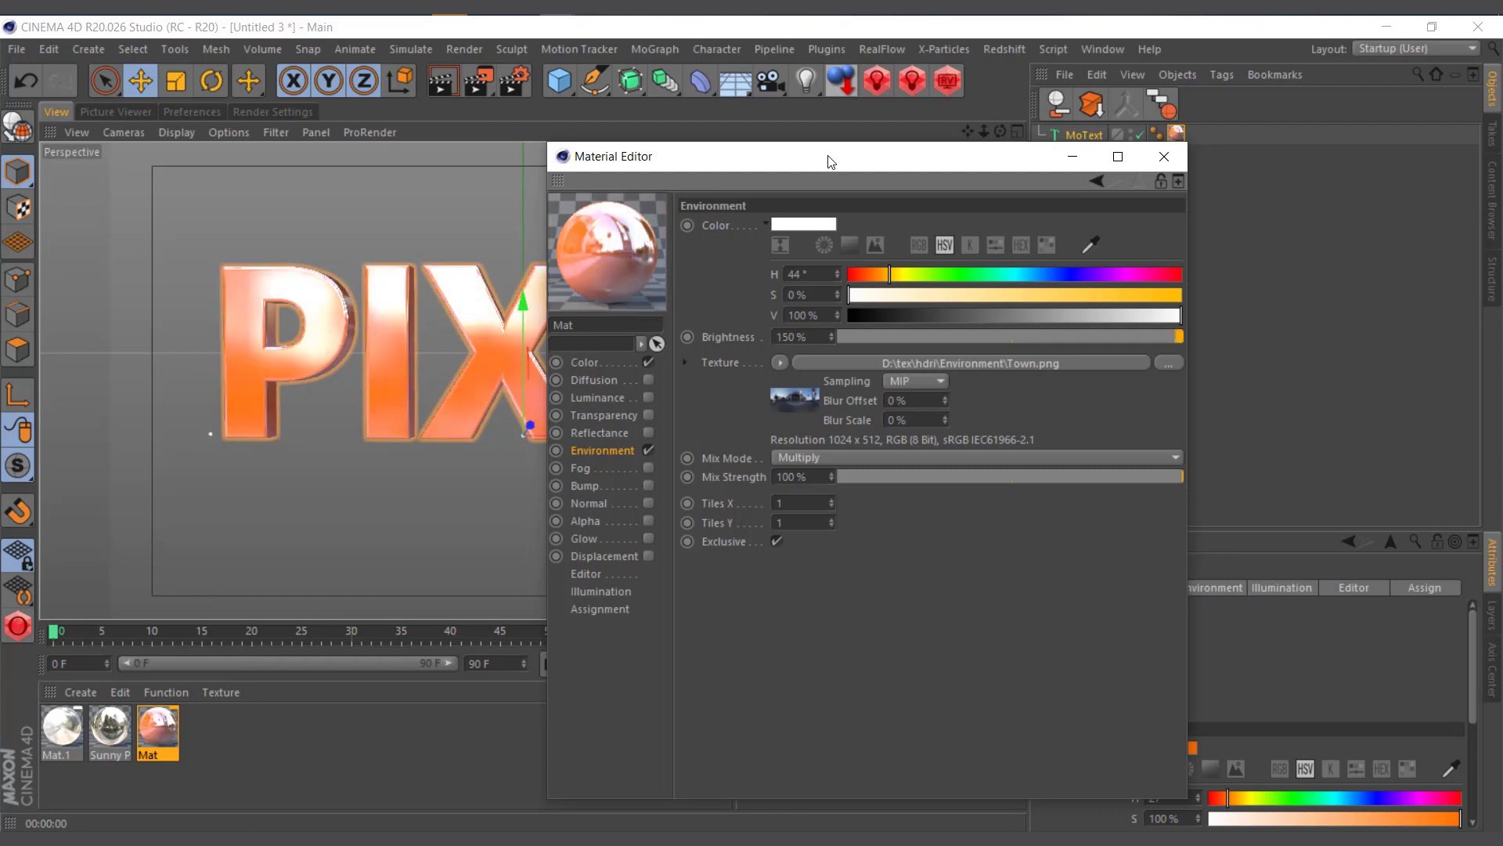
drag(830, 161, 1057, 153)
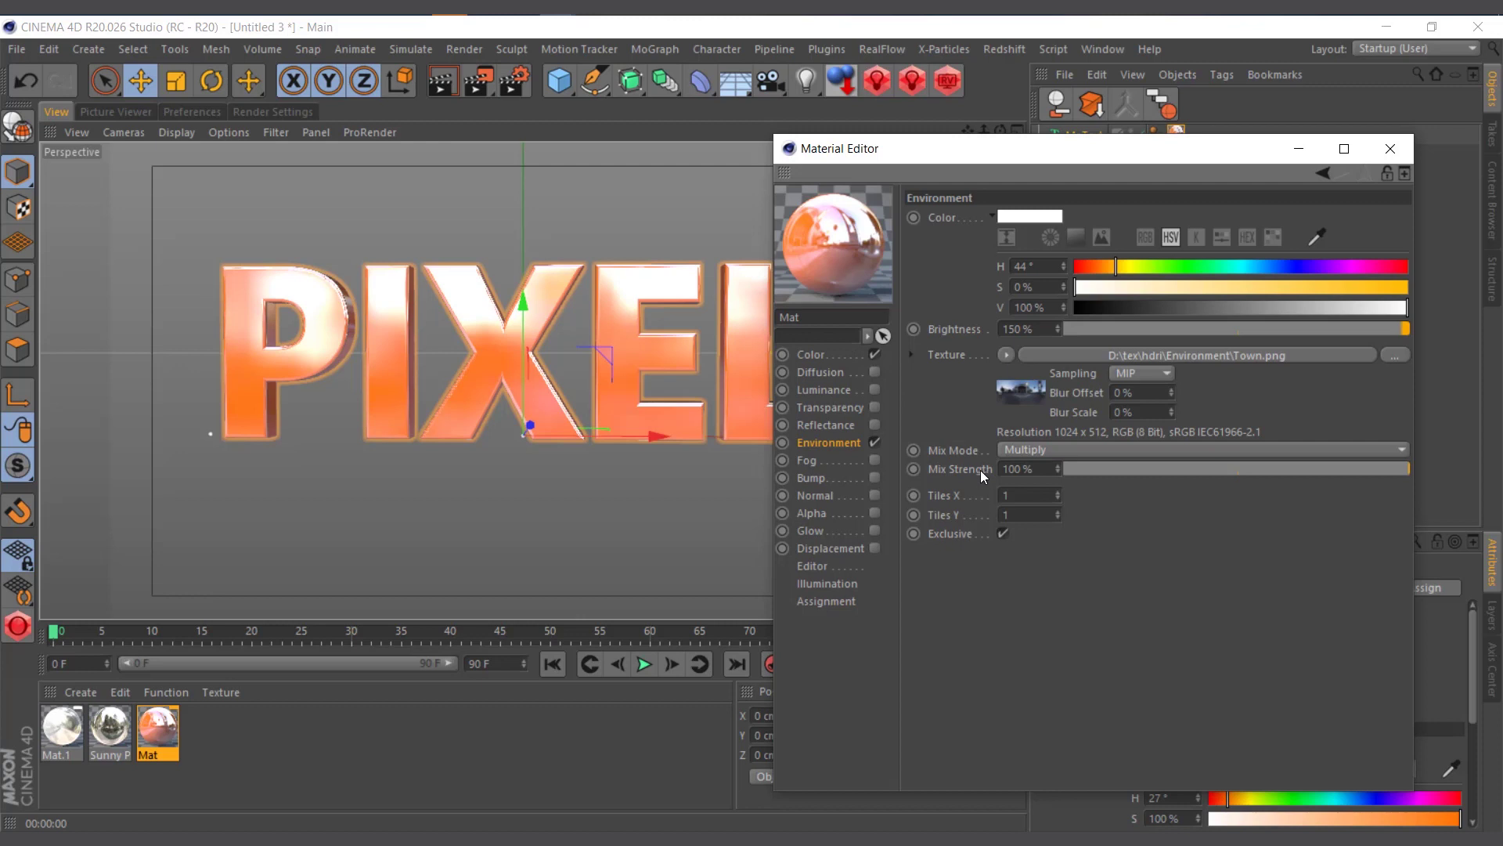
Test 3 × 3 environment tiling in a render, then reset the tiles to 1.
drag(1313, 468, 1449, 473)
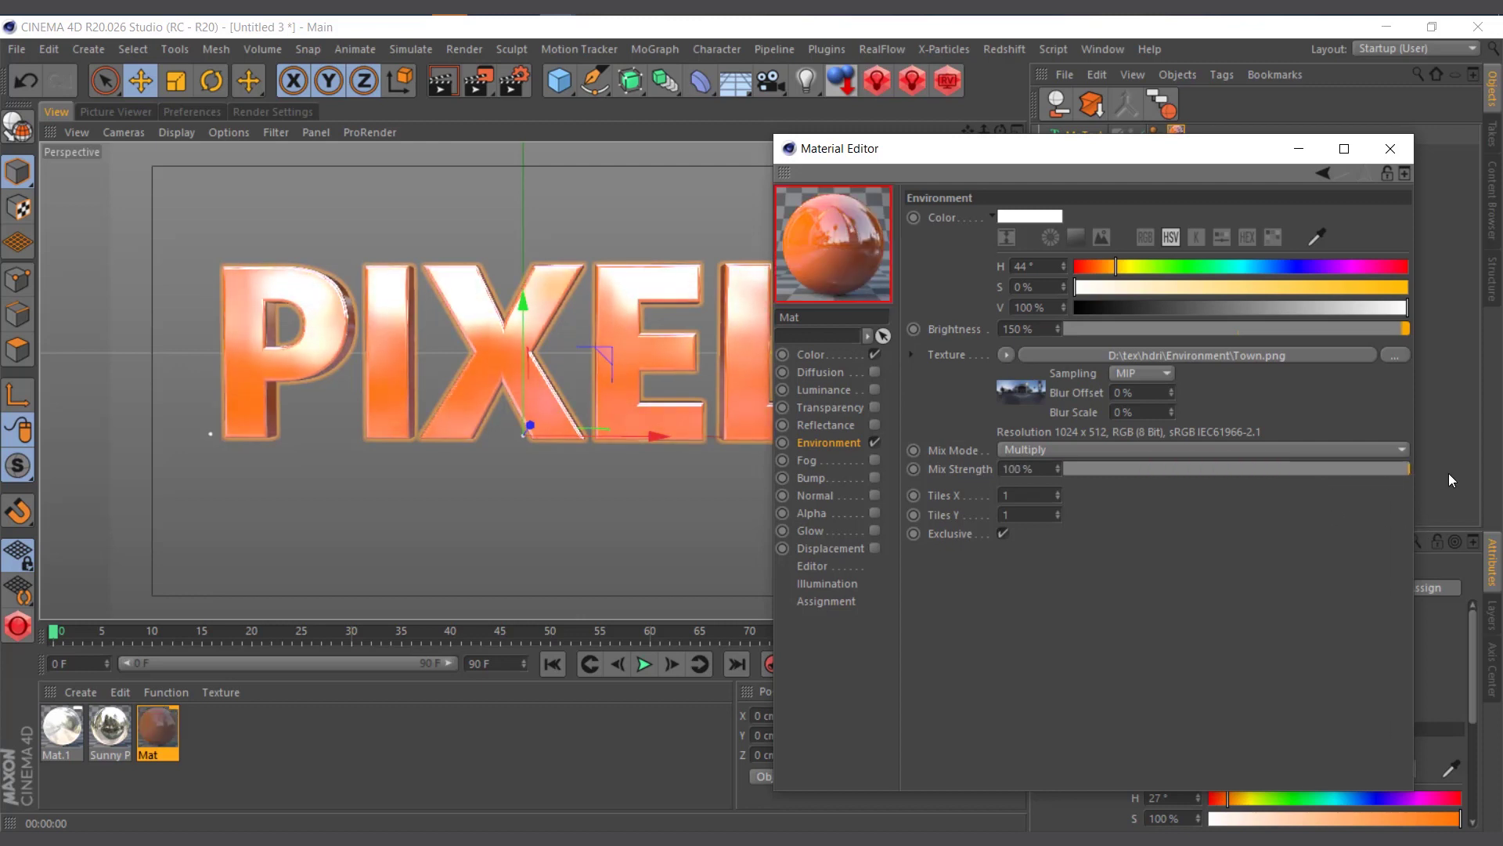
double_click(1035, 493)
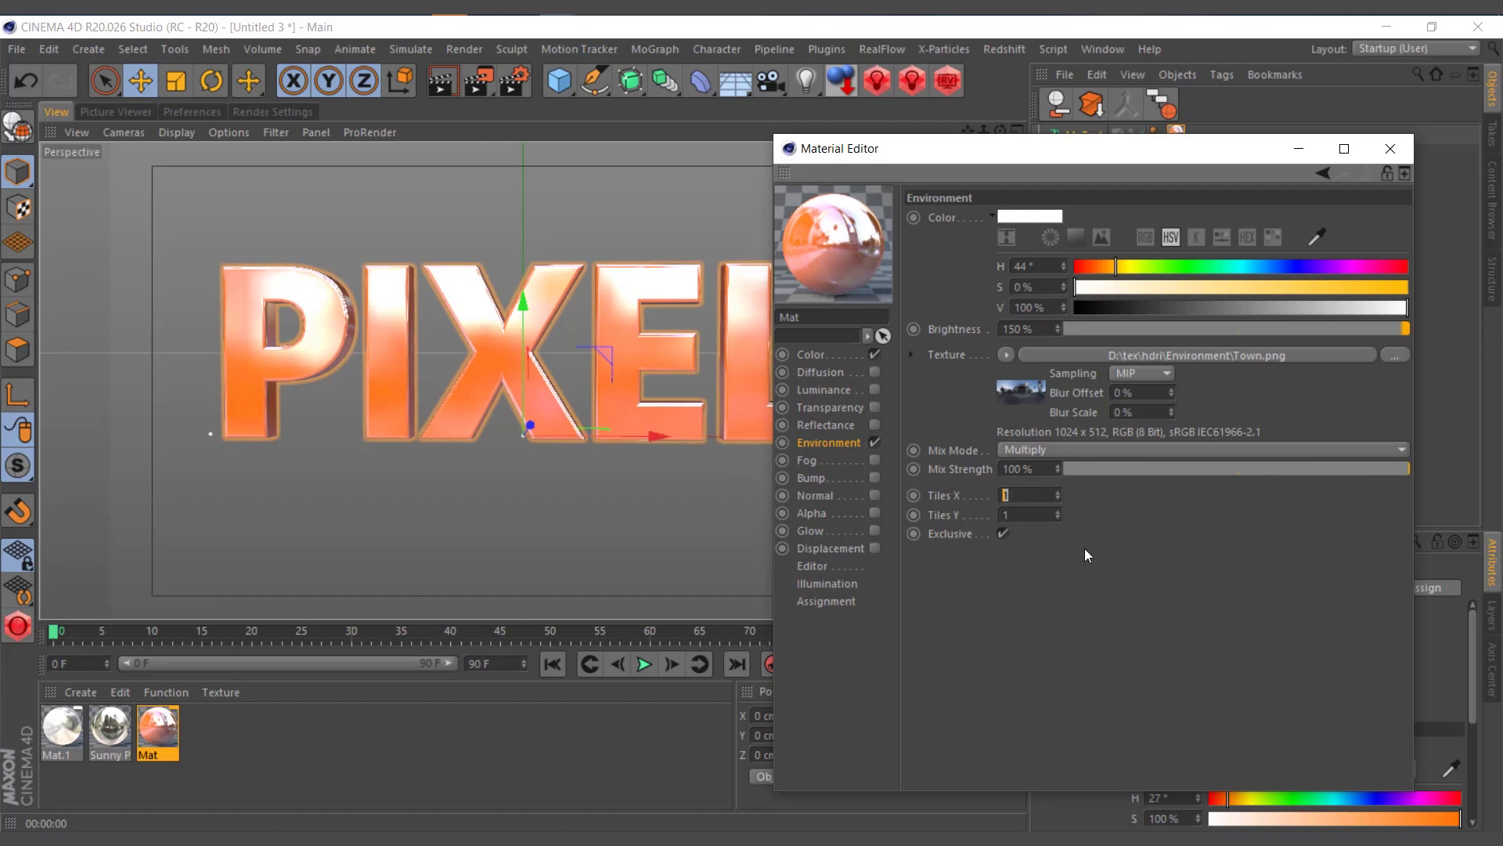
double_click(1009, 514)
text(3)
key(Return)
click(447, 83)
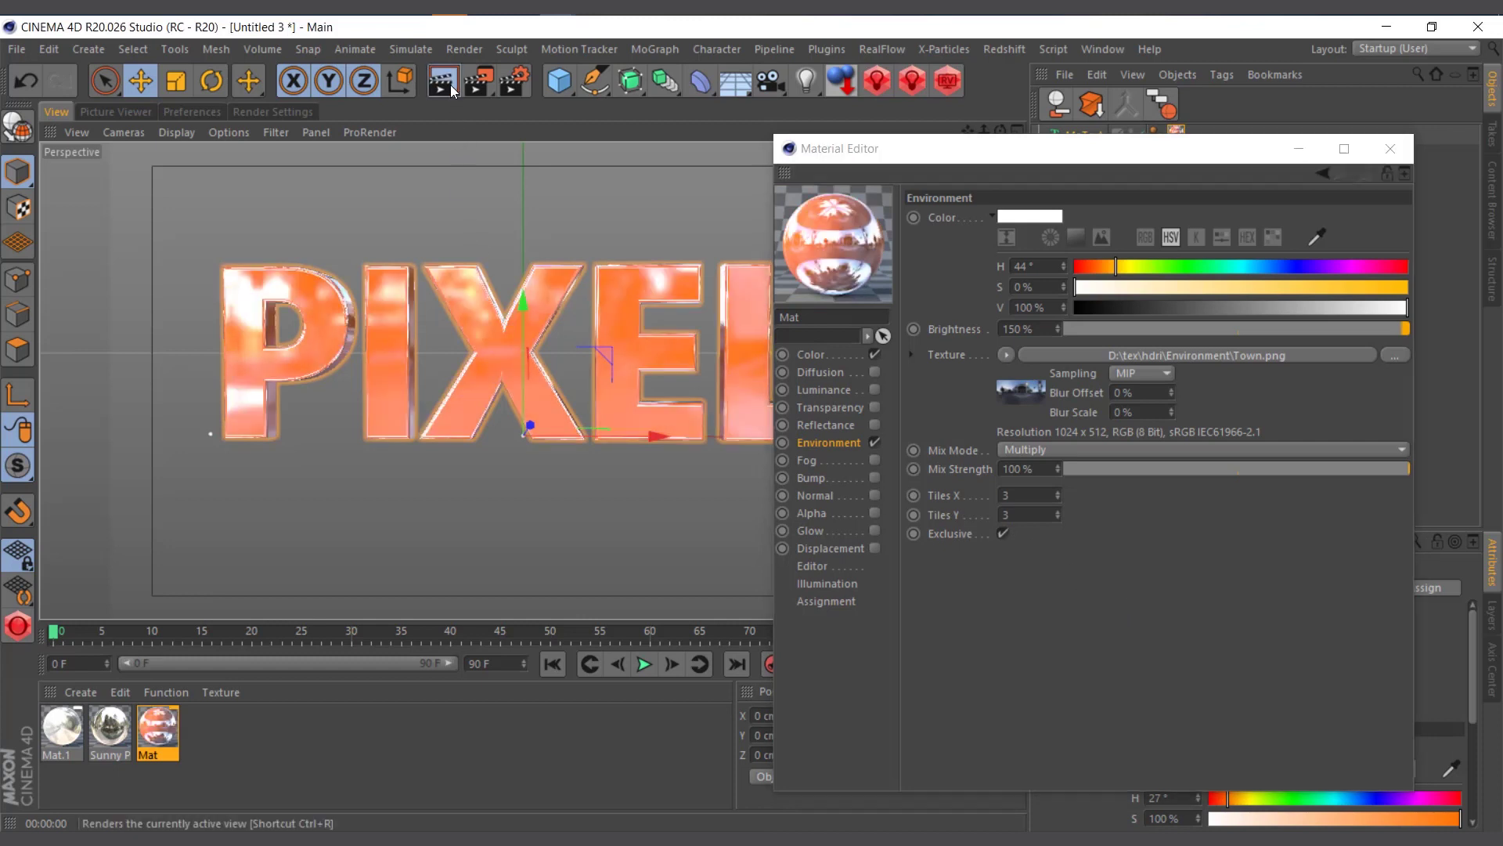
drag(998, 152, 1045, 135)
drag(1106, 481, 1091, 510)
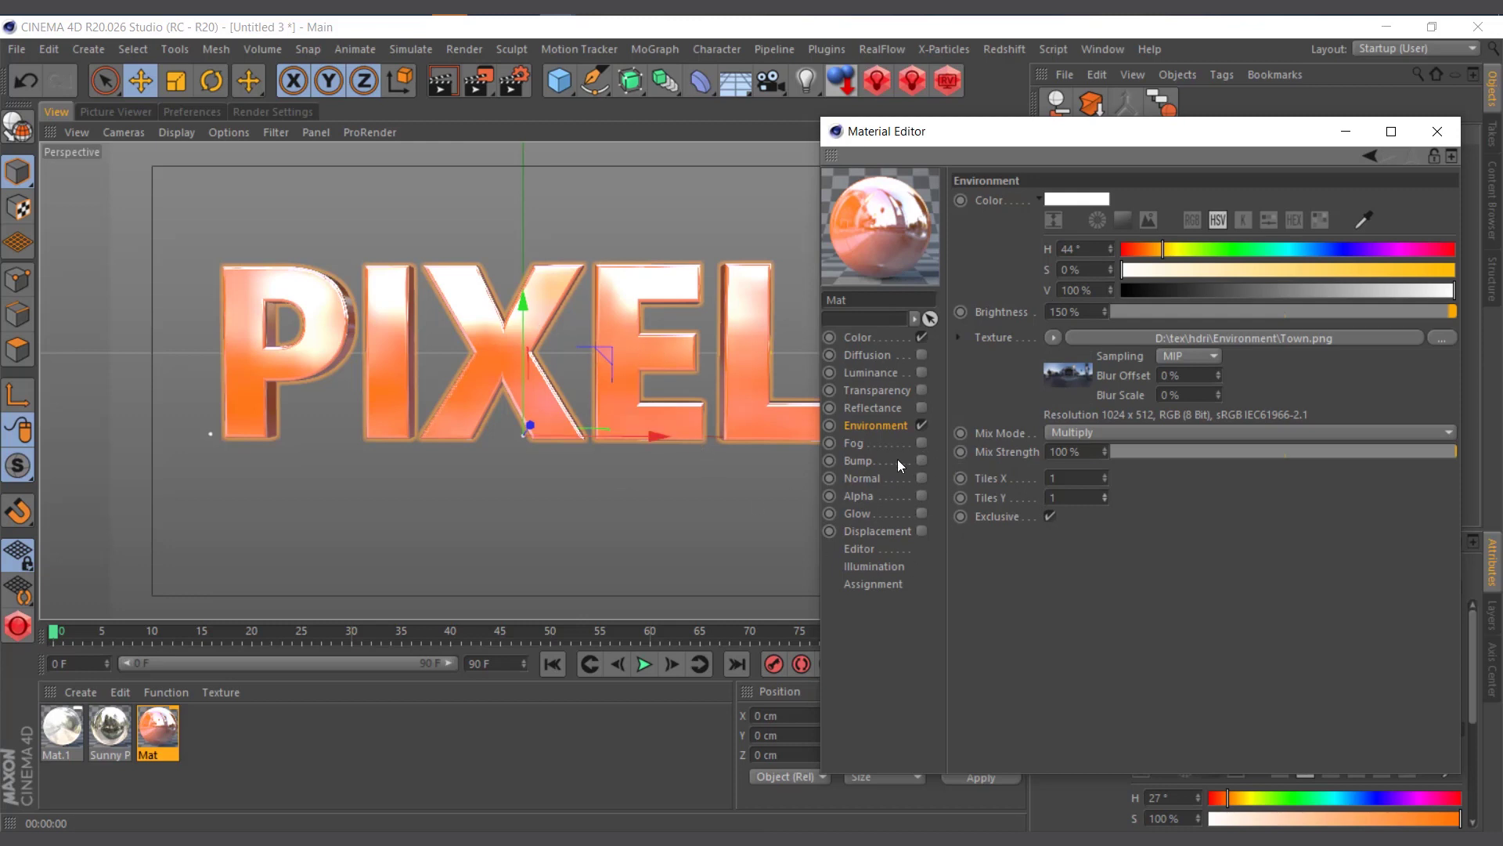
Put a Gradient shader in Mat's Bump channel and set its type to 2D - V.
click(859, 460)
drag(1130, 136, 1031, 244)
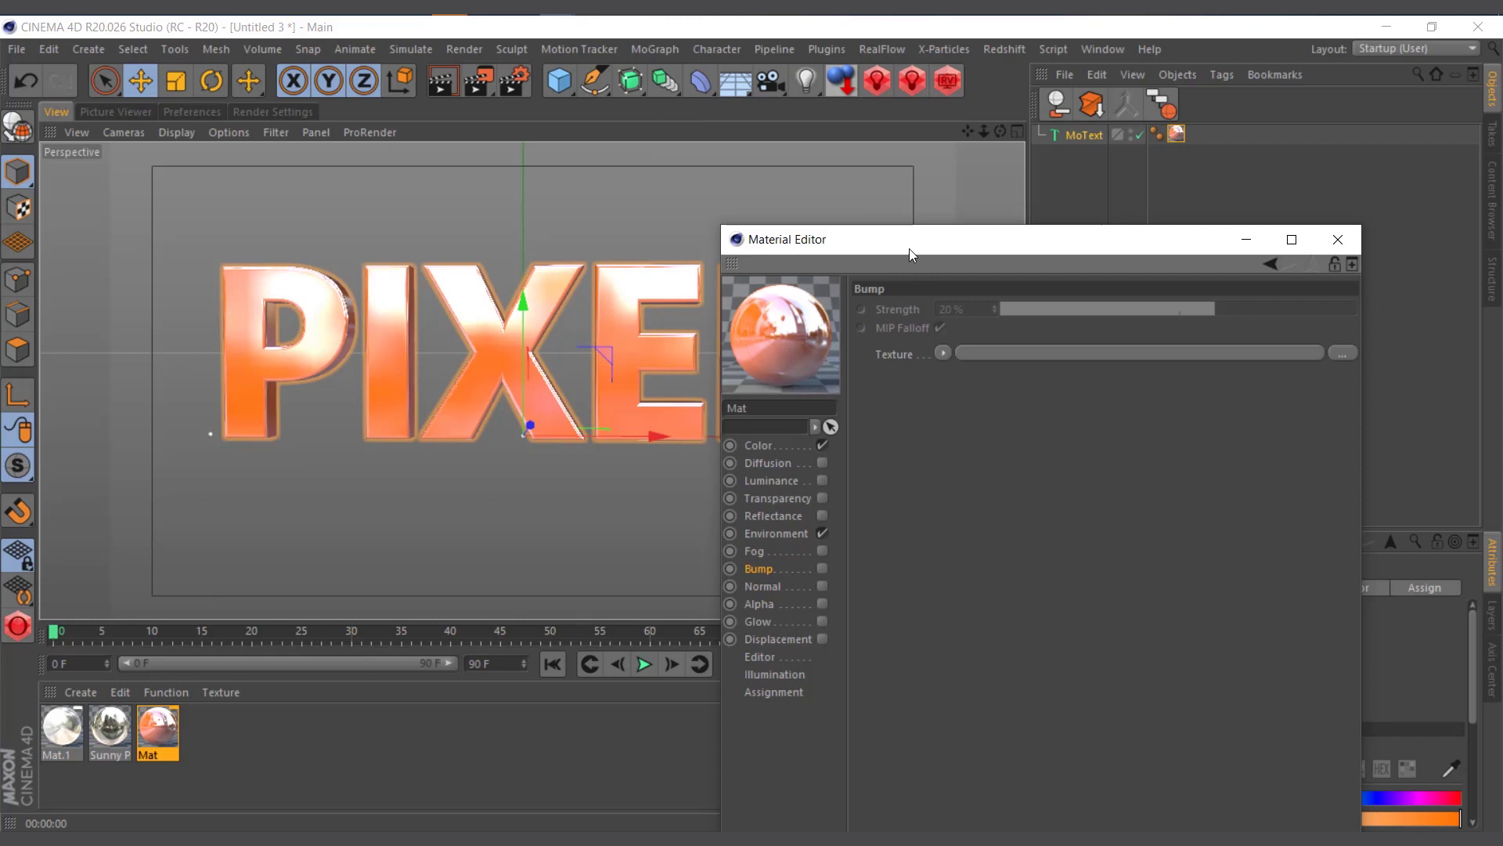
drag(919, 243, 890, 121)
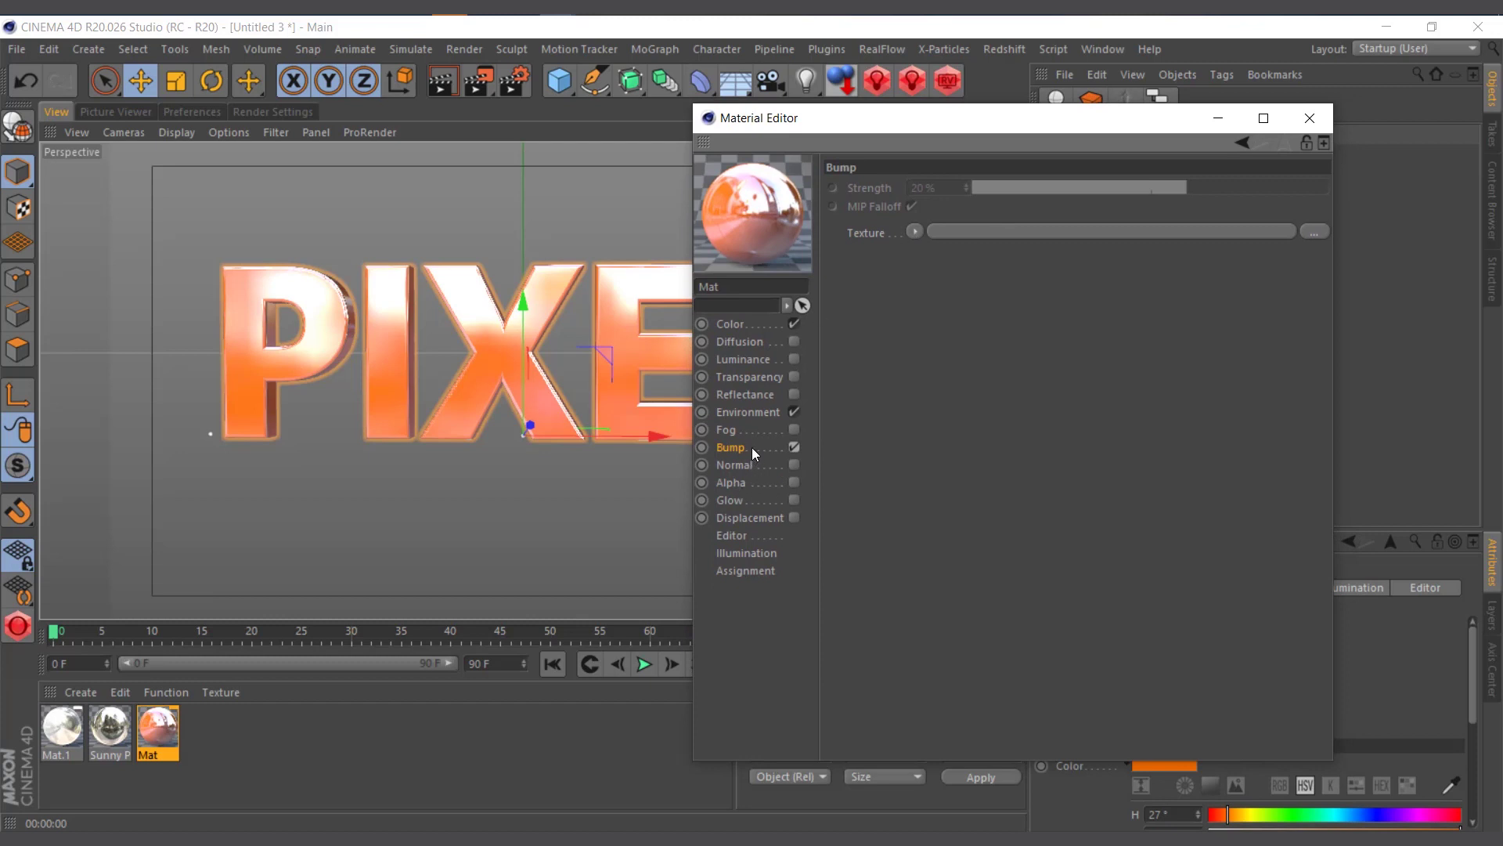
click(915, 233)
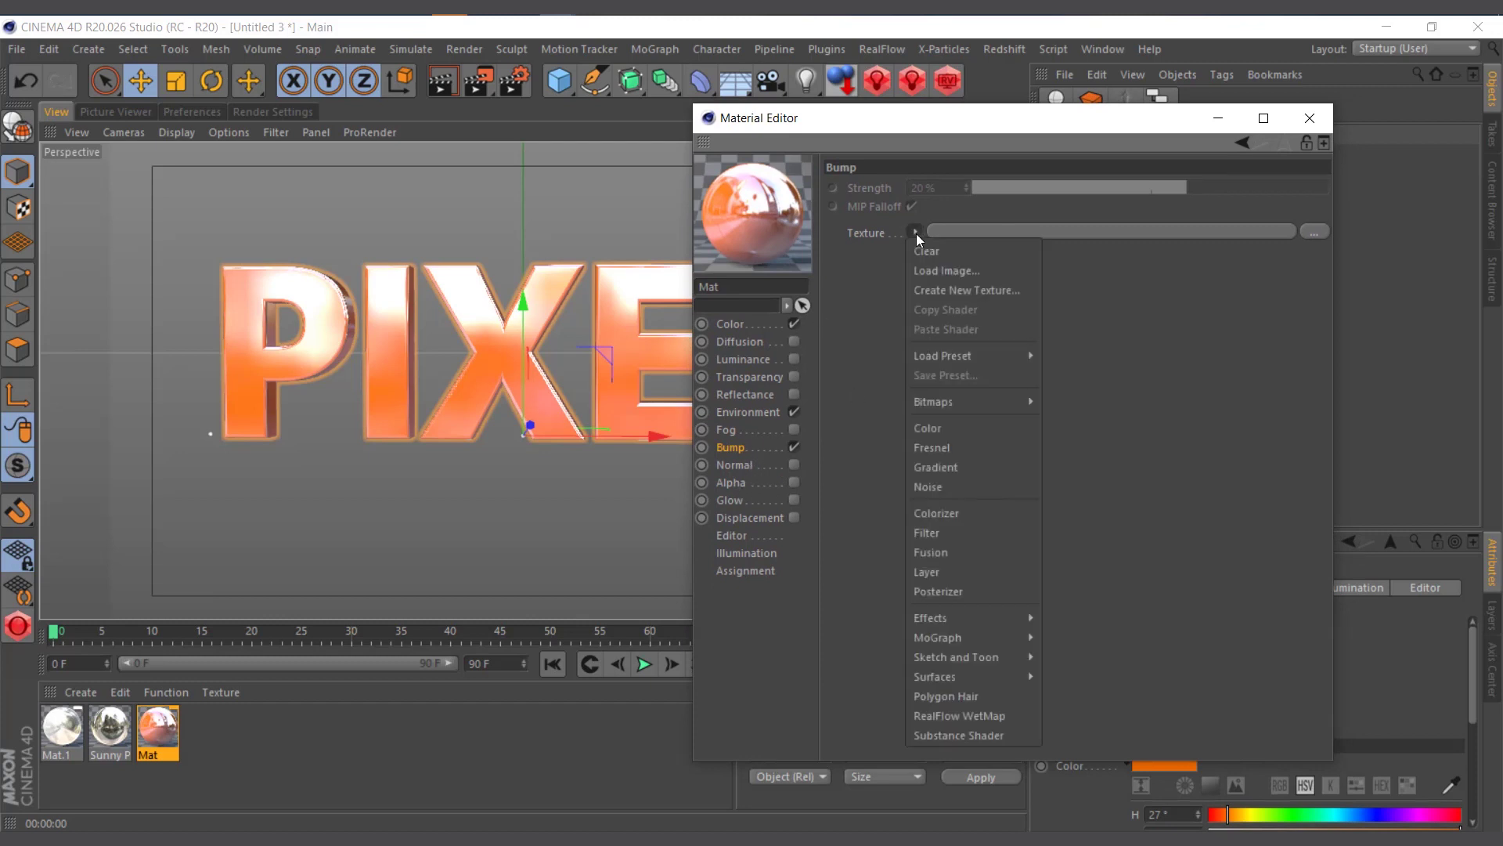
click(933, 470)
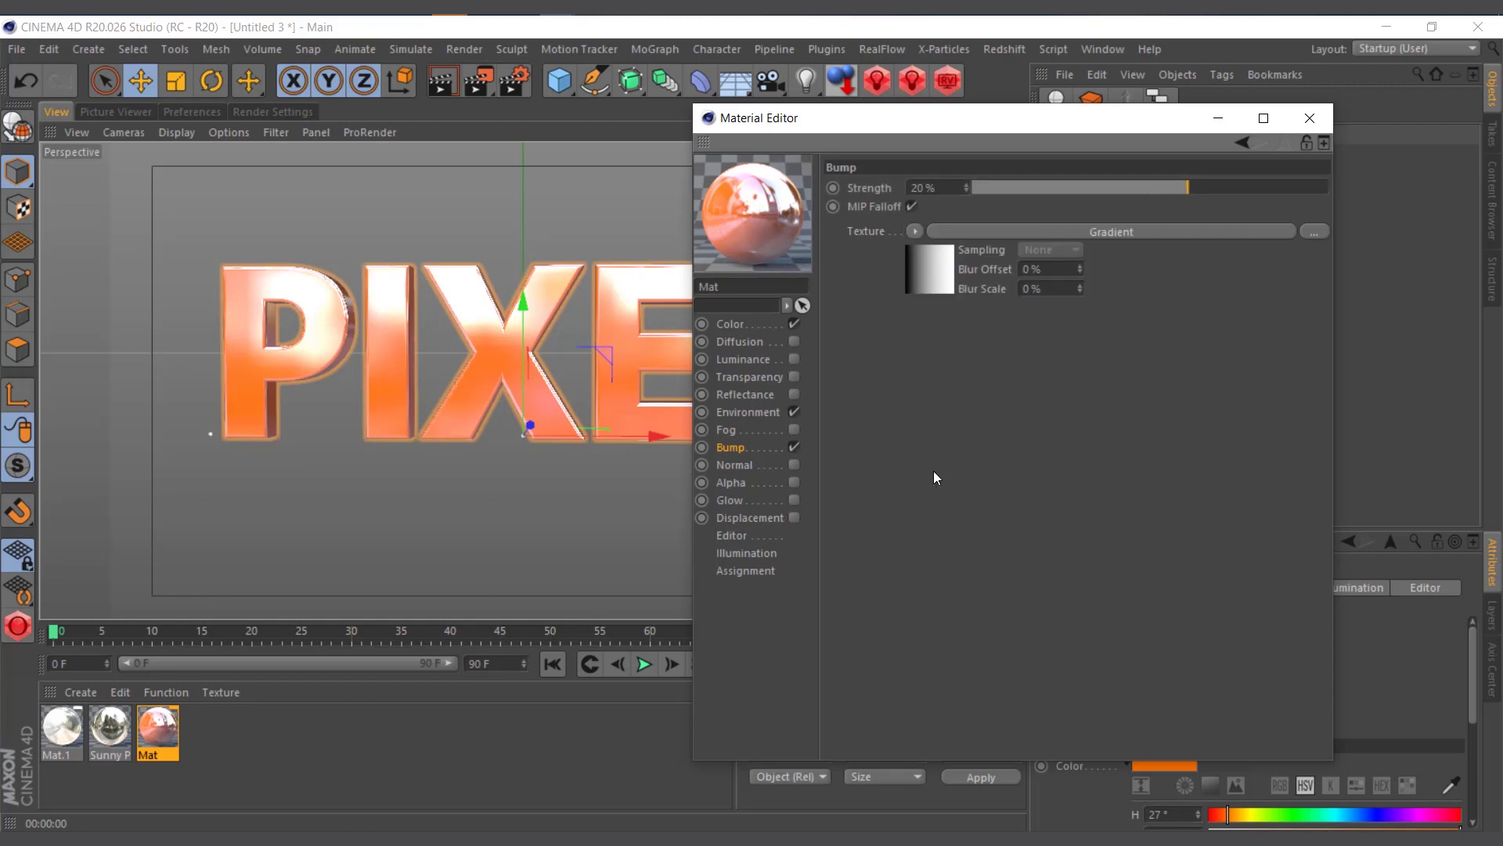
click(933, 268)
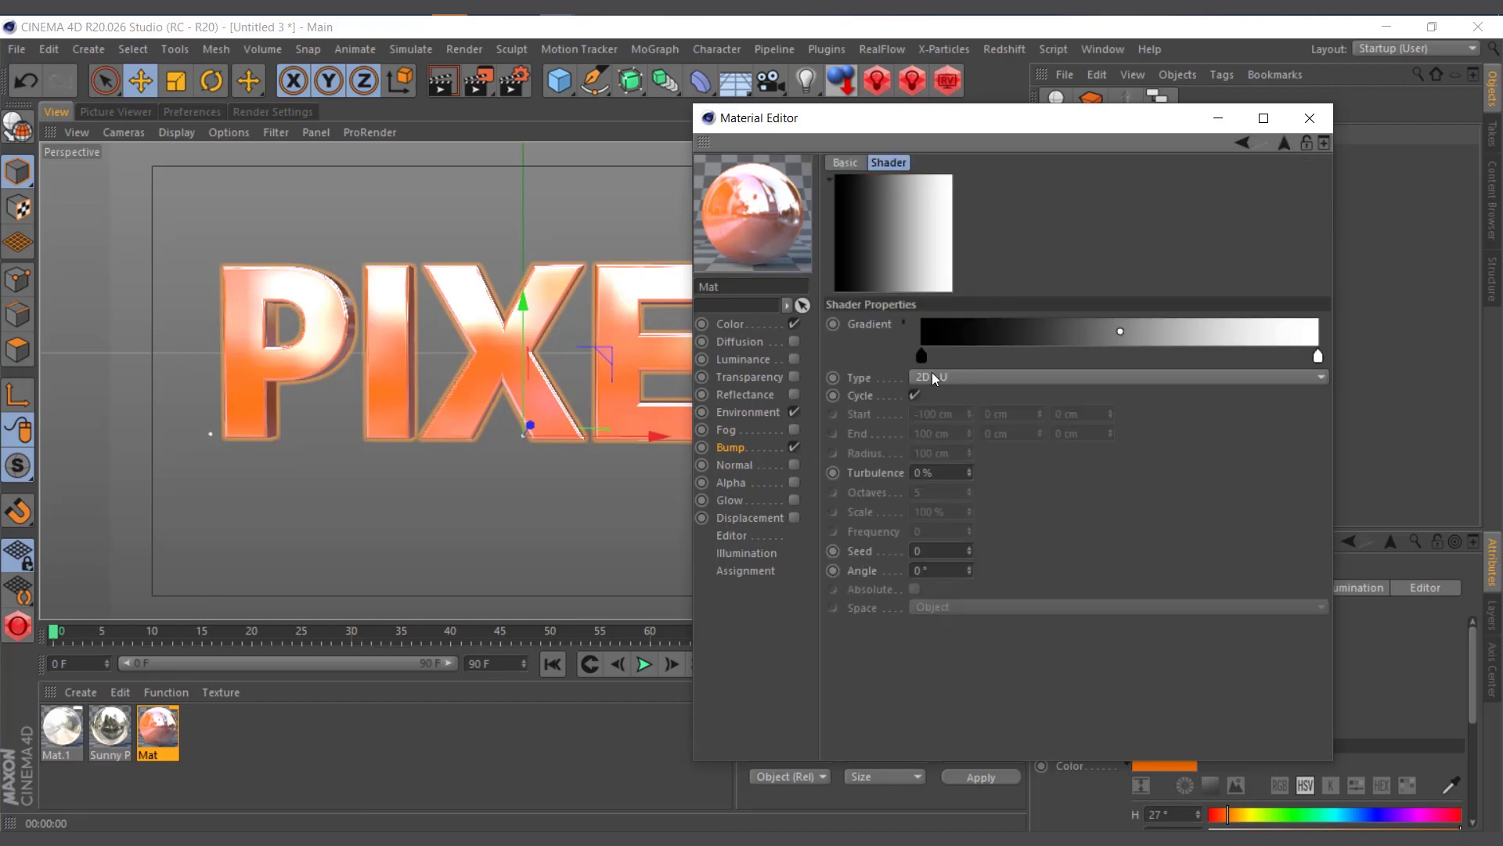
click(984, 374)
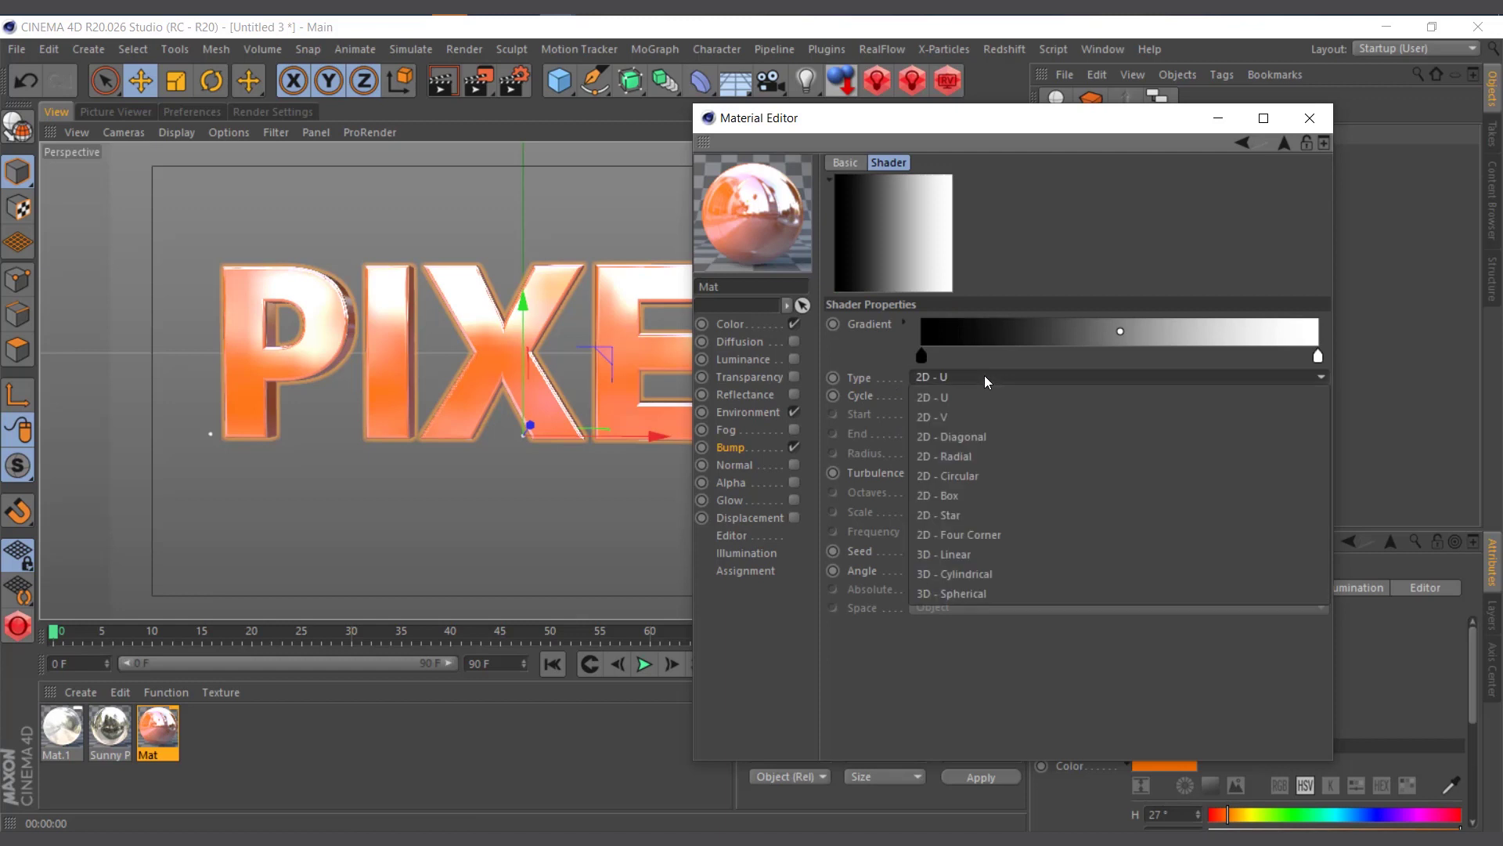
click(974, 416)
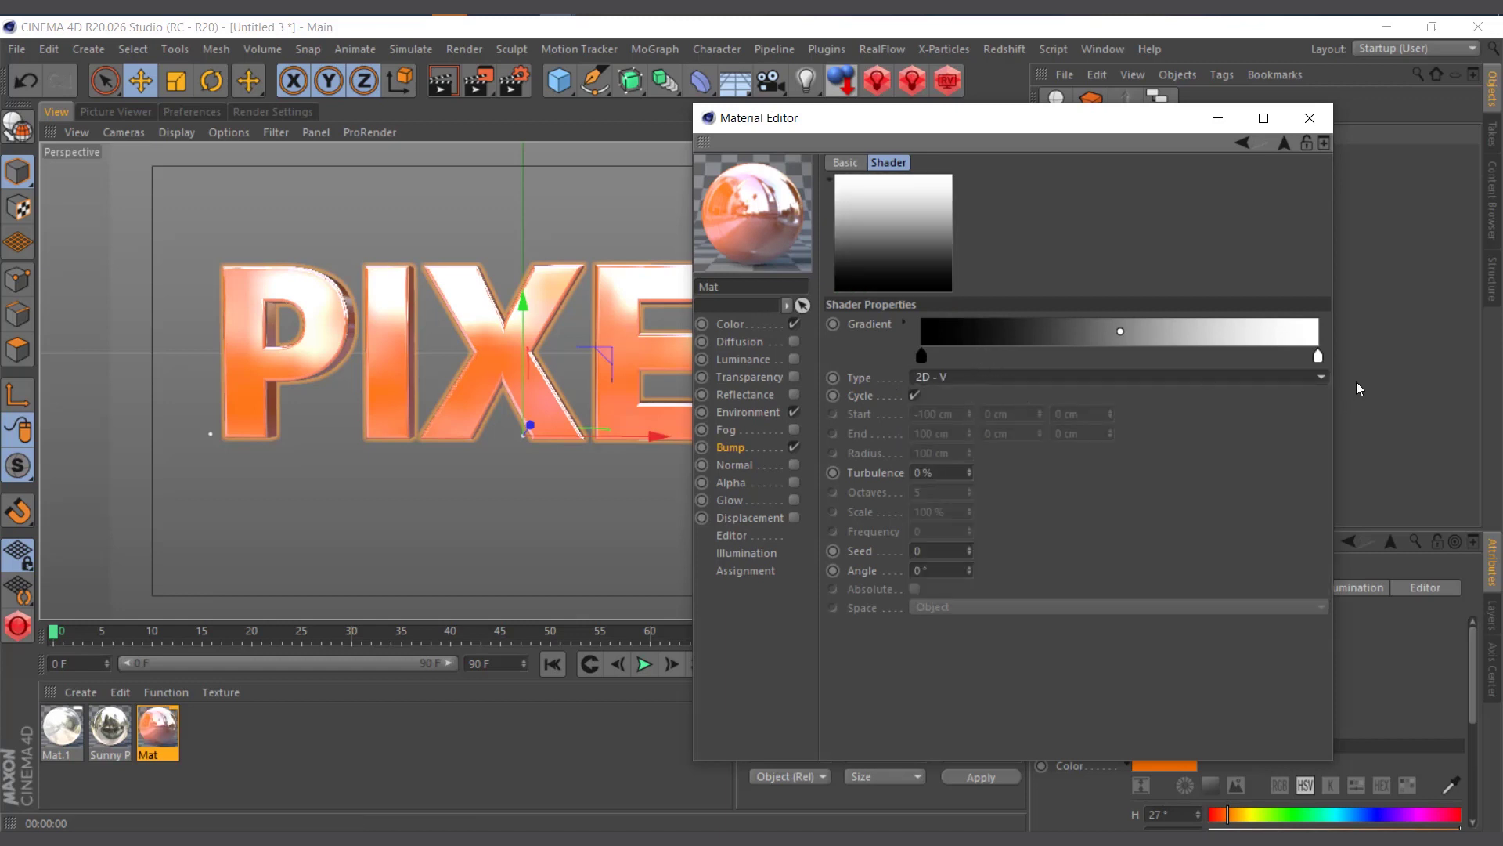
Arrange the gradient knots black-white-black and distribute them evenly.
drag(1318, 357, 1102, 358)
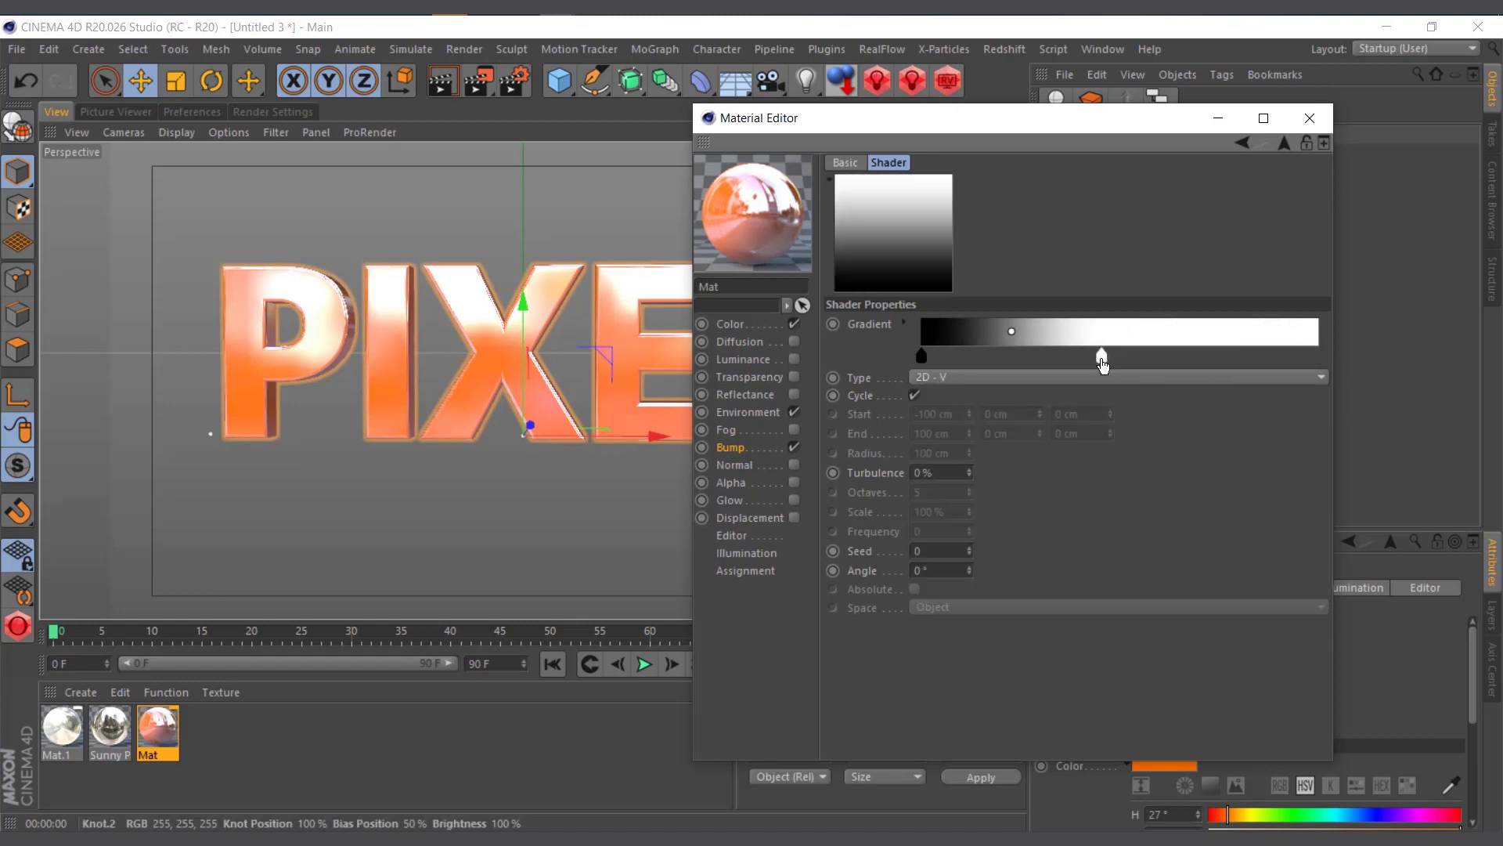
drag(921, 356, 1328, 378)
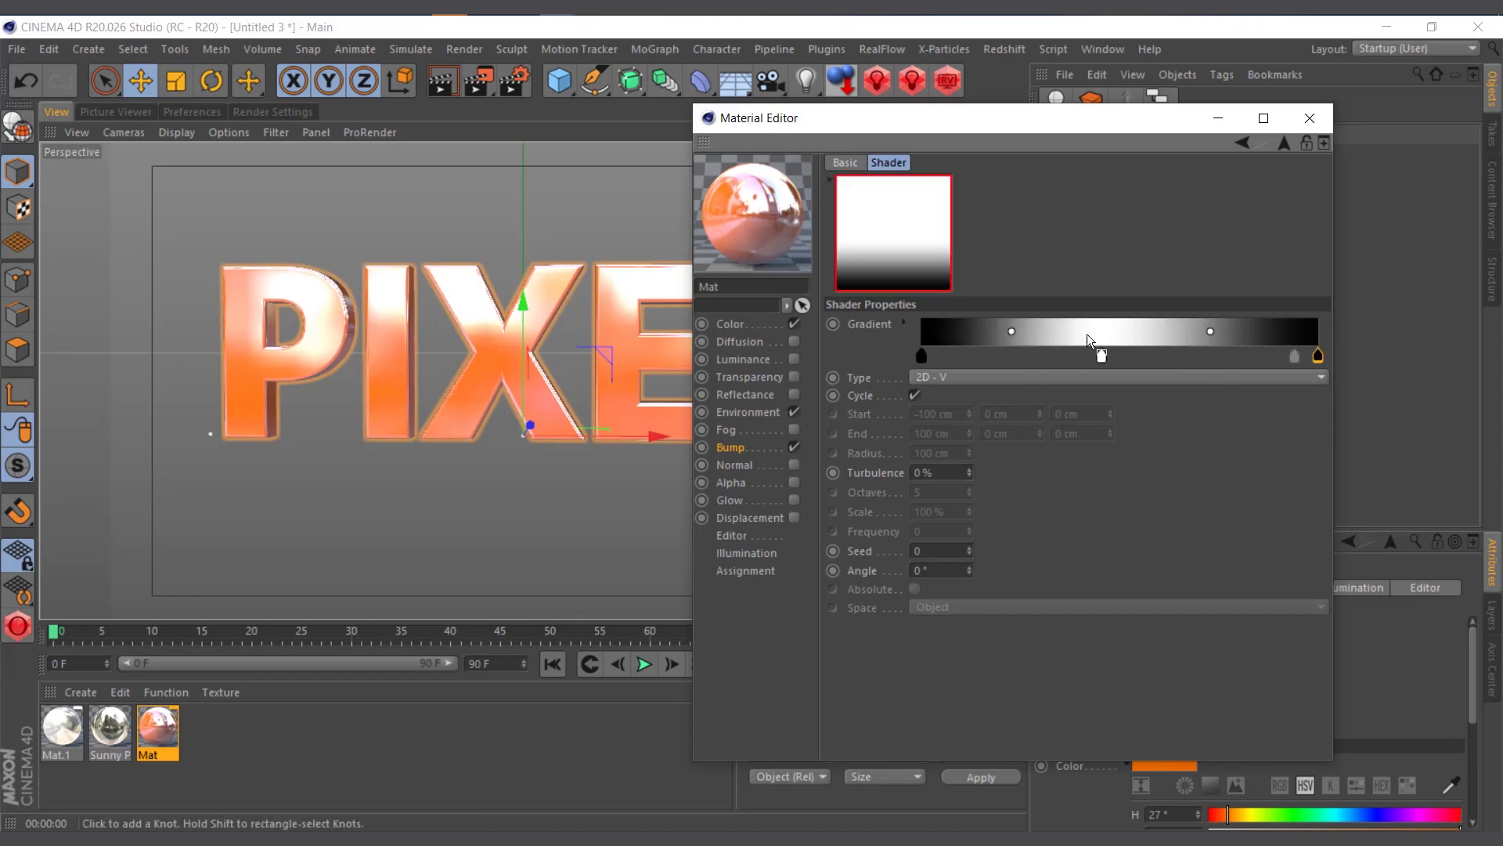
click(987, 354)
drag(1006, 355, 999, 355)
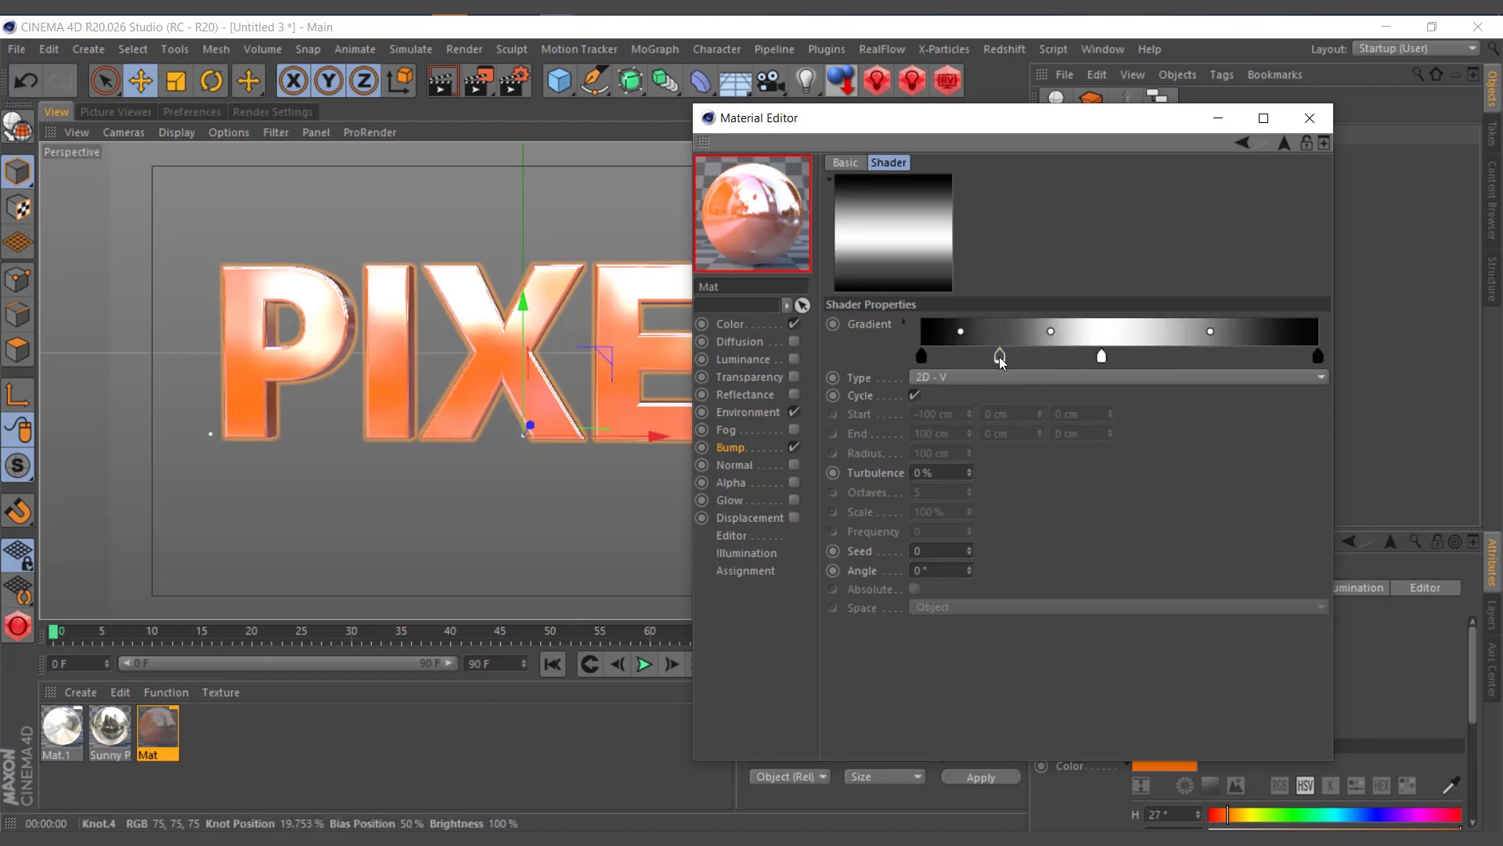
double_click(999, 356)
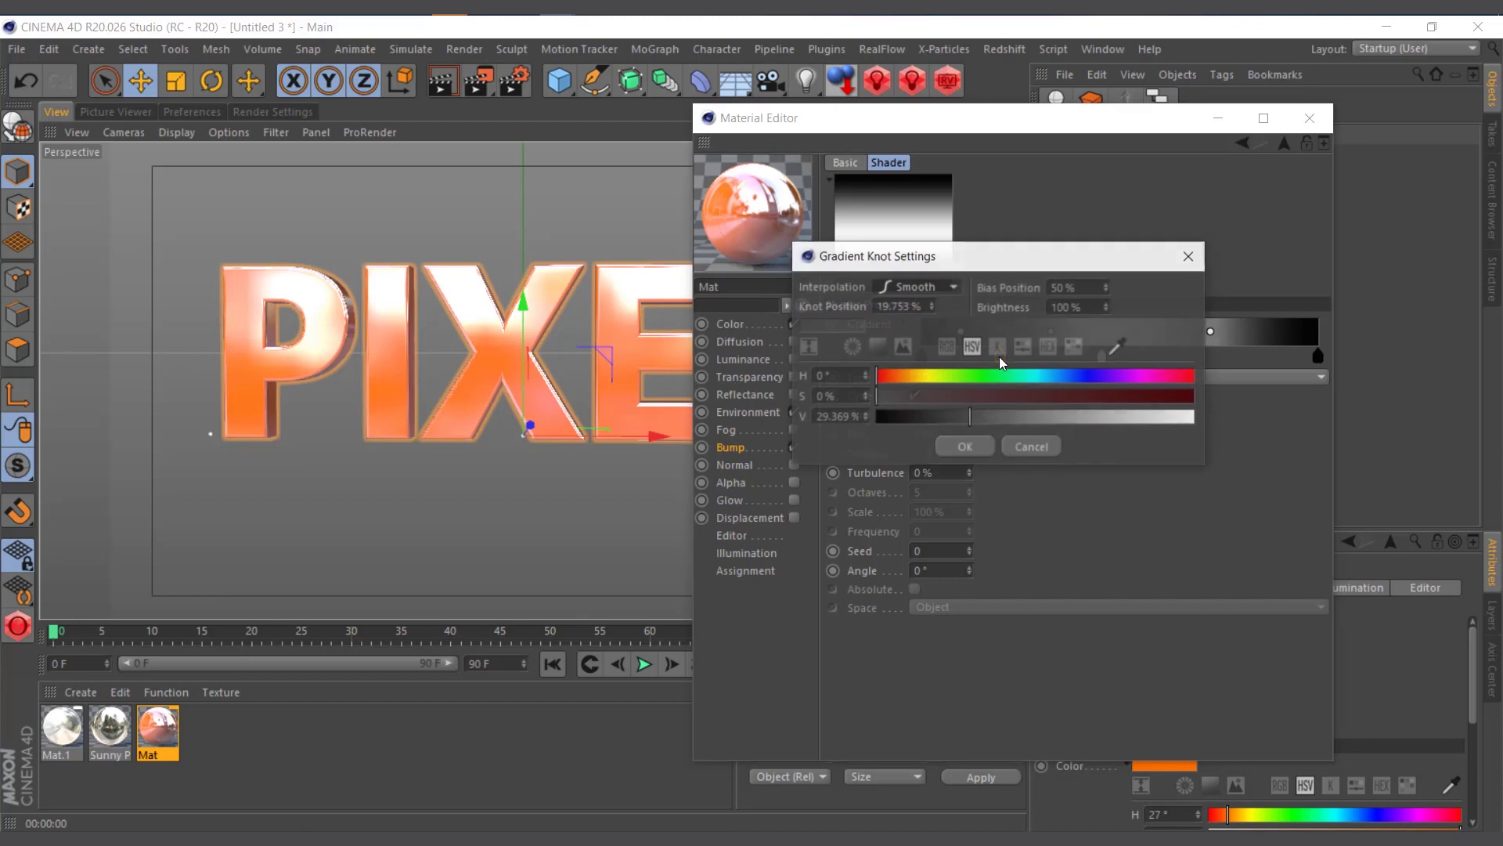
click(1031, 447)
drag(999, 357, 1044, 476)
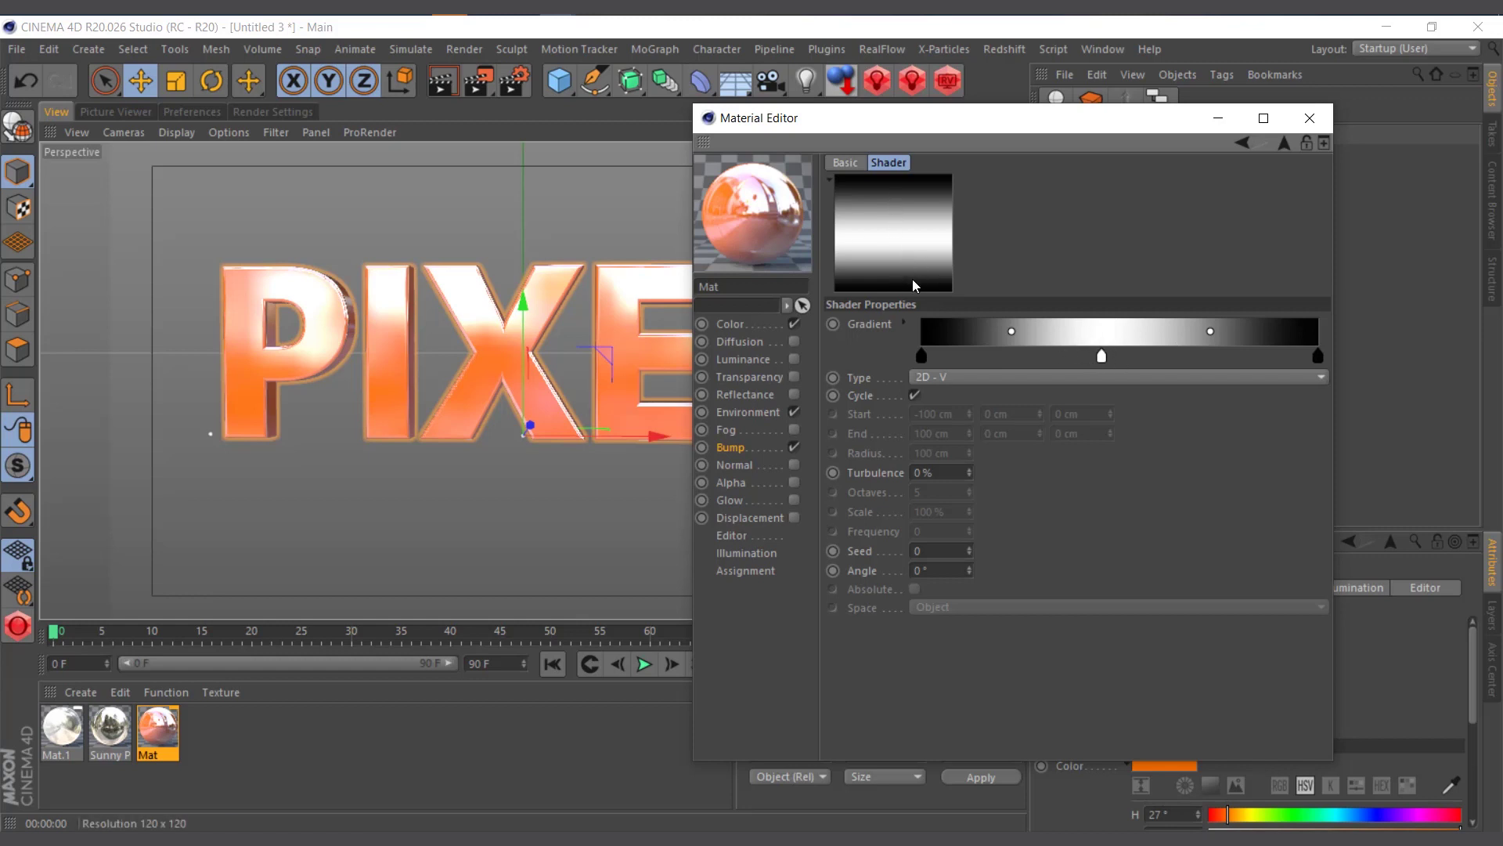
right_click(1134, 339)
click(1222, 393)
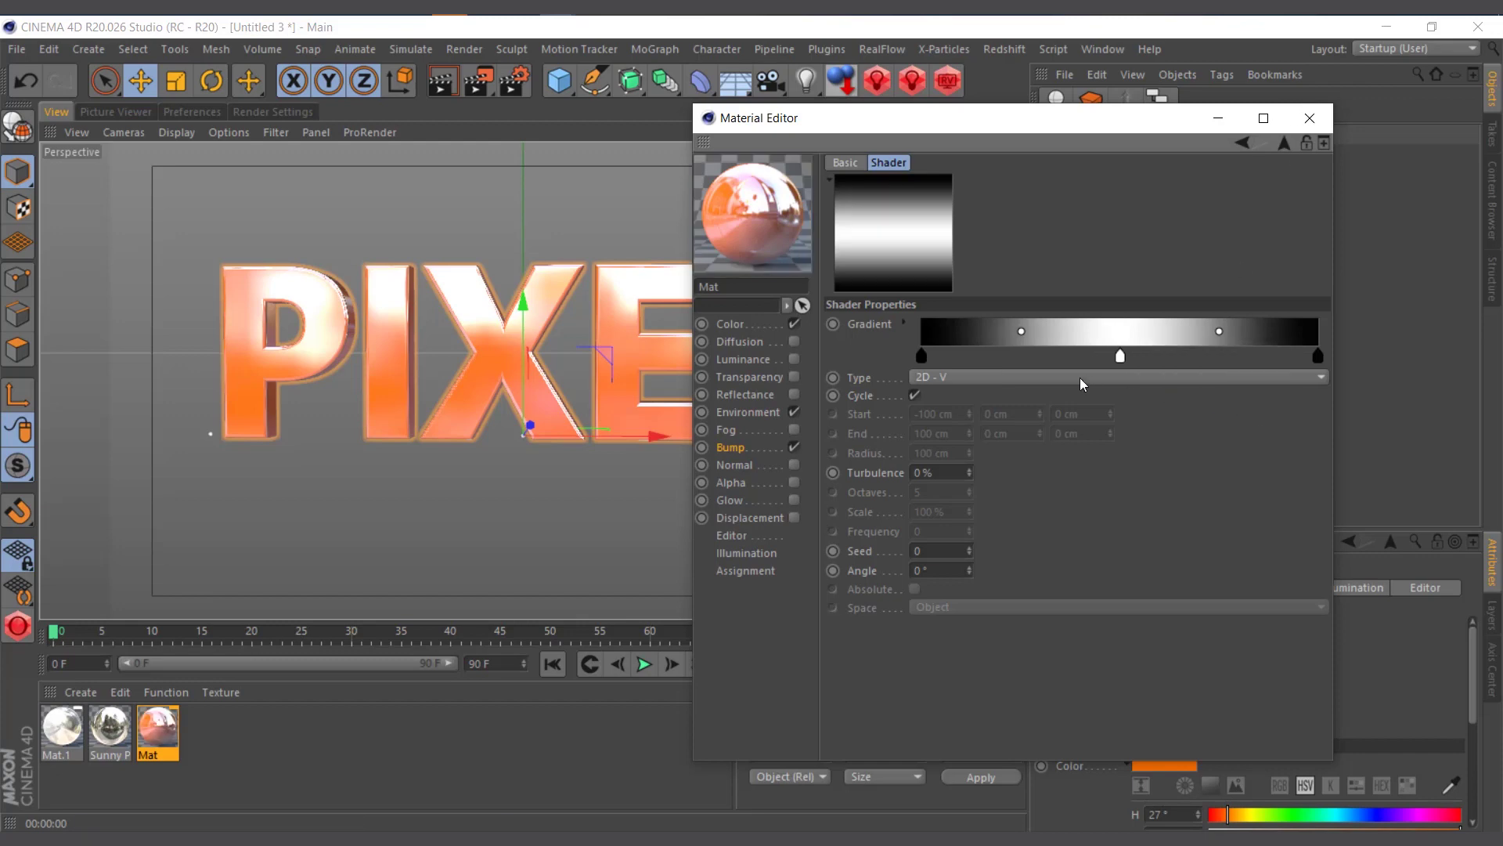
Fit the Mat texture tag's mapping to a rectangle drawn around the PIXEL text.
click(1310, 121)
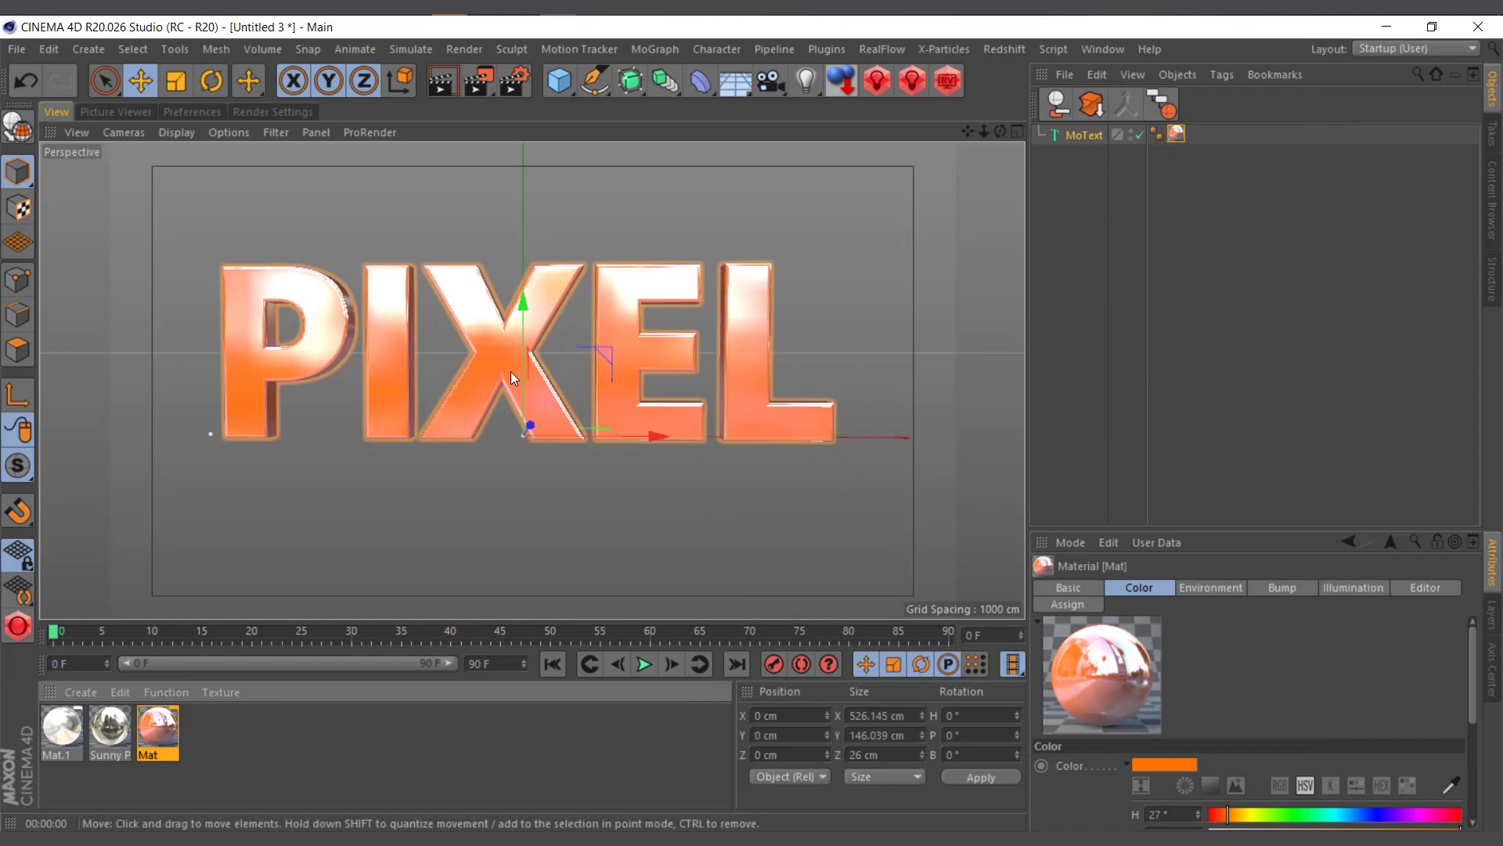
right_click(1176, 135)
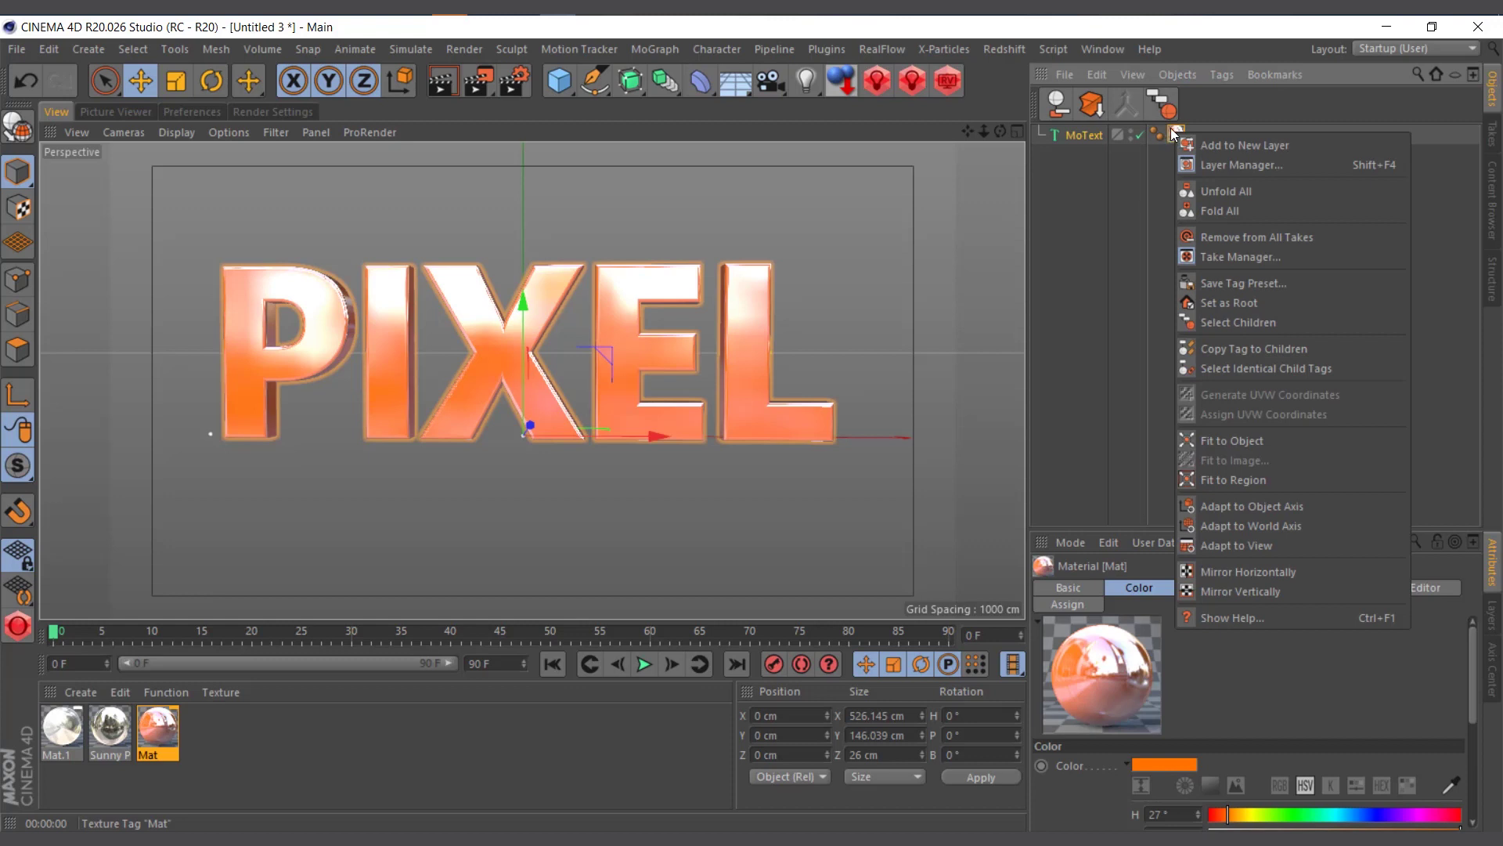
click(1265, 481)
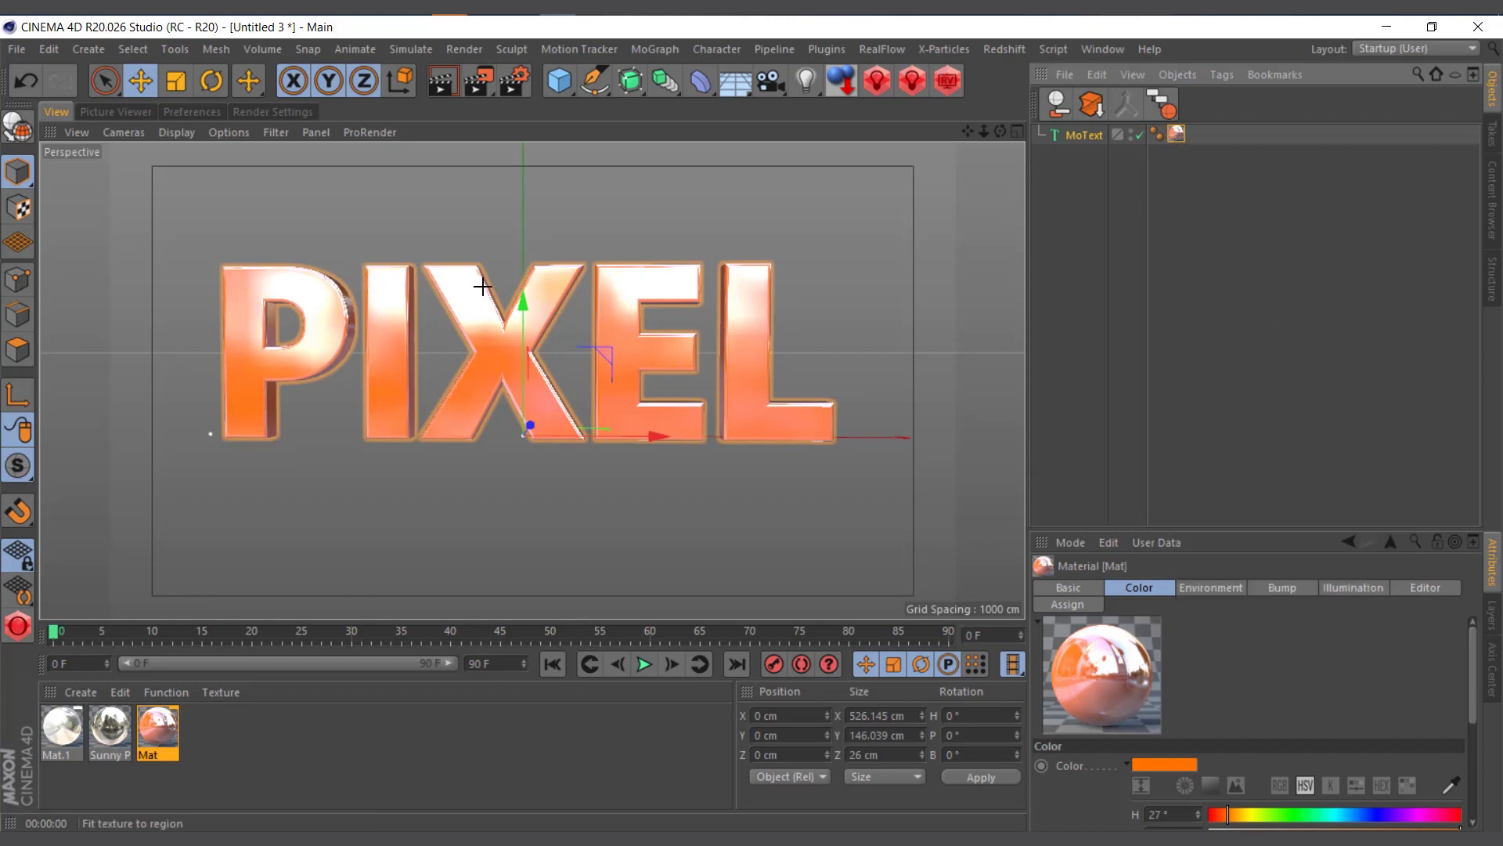
drag(184, 221, 880, 485)
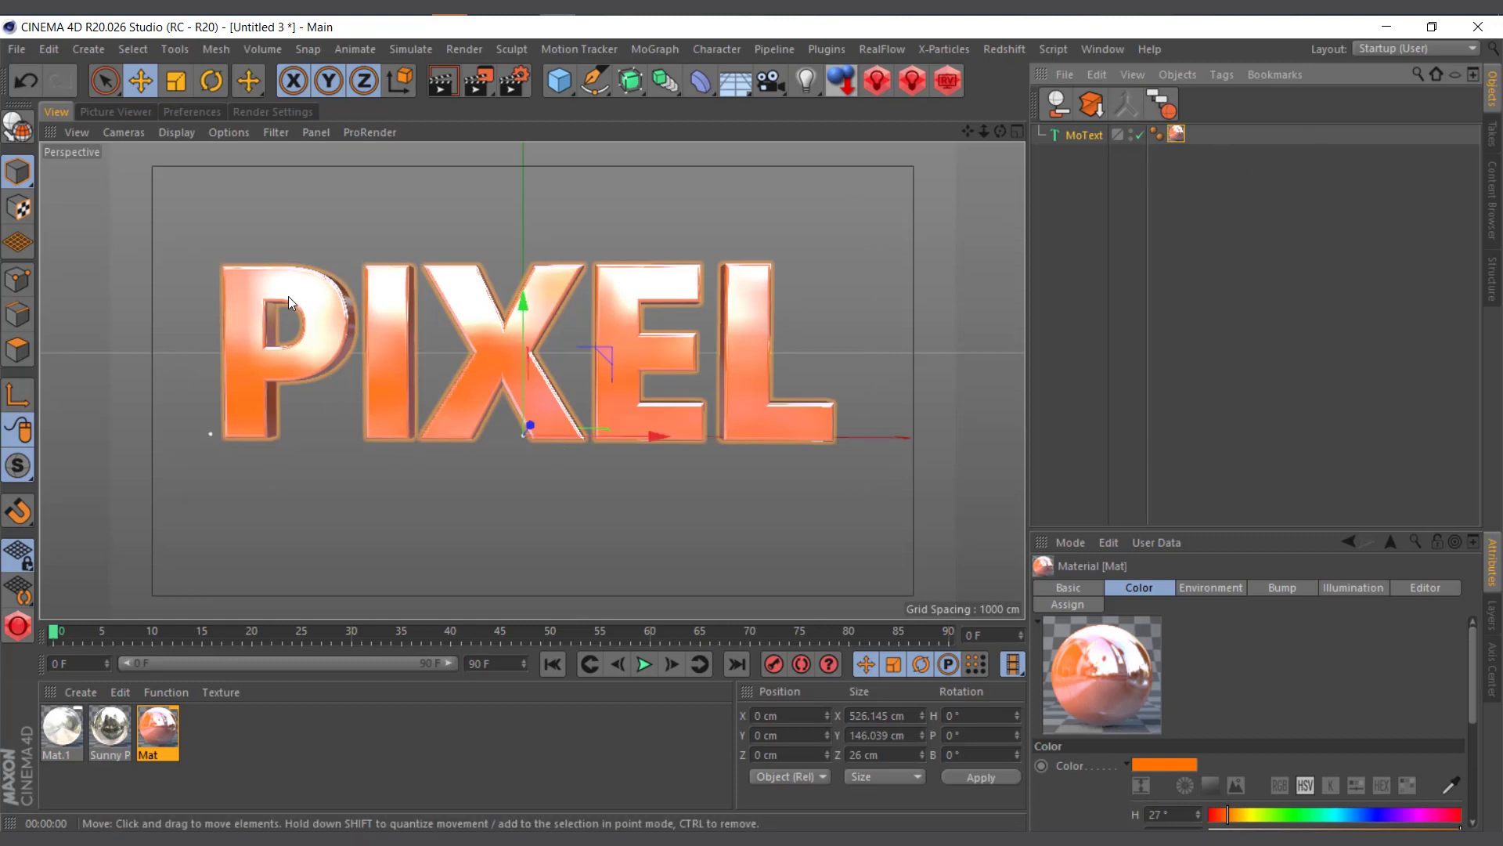
Render a preview, then set the Mat material's bump strength to 1000%.
click(445, 87)
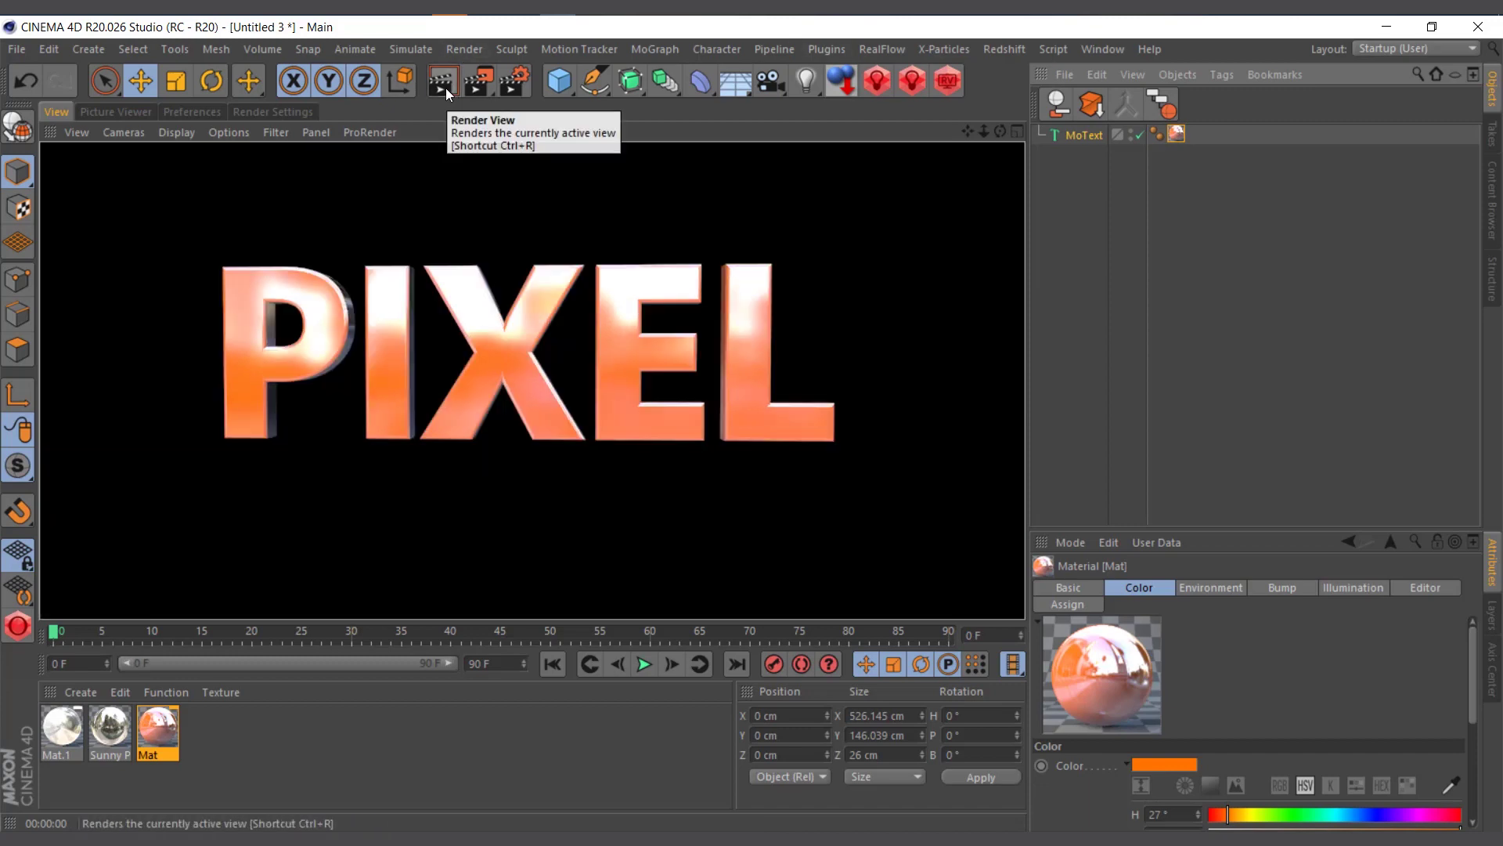
click(166, 725)
double_click(166, 725)
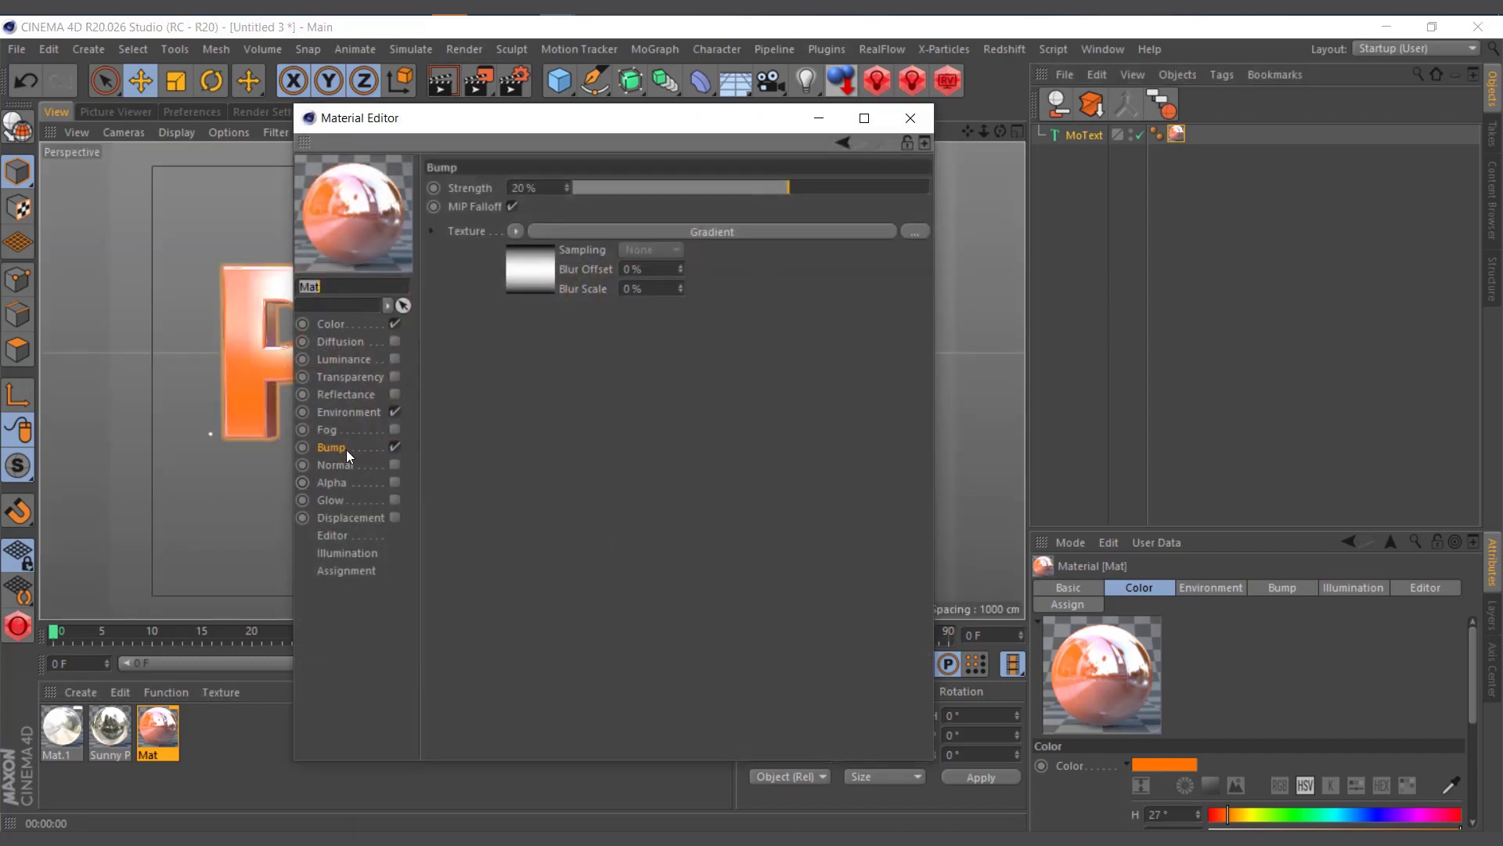
double_click(529, 188)
text(1000)
key(Return)
Render the bump effect and reopen Mat on its Environment channel.
click(911, 117)
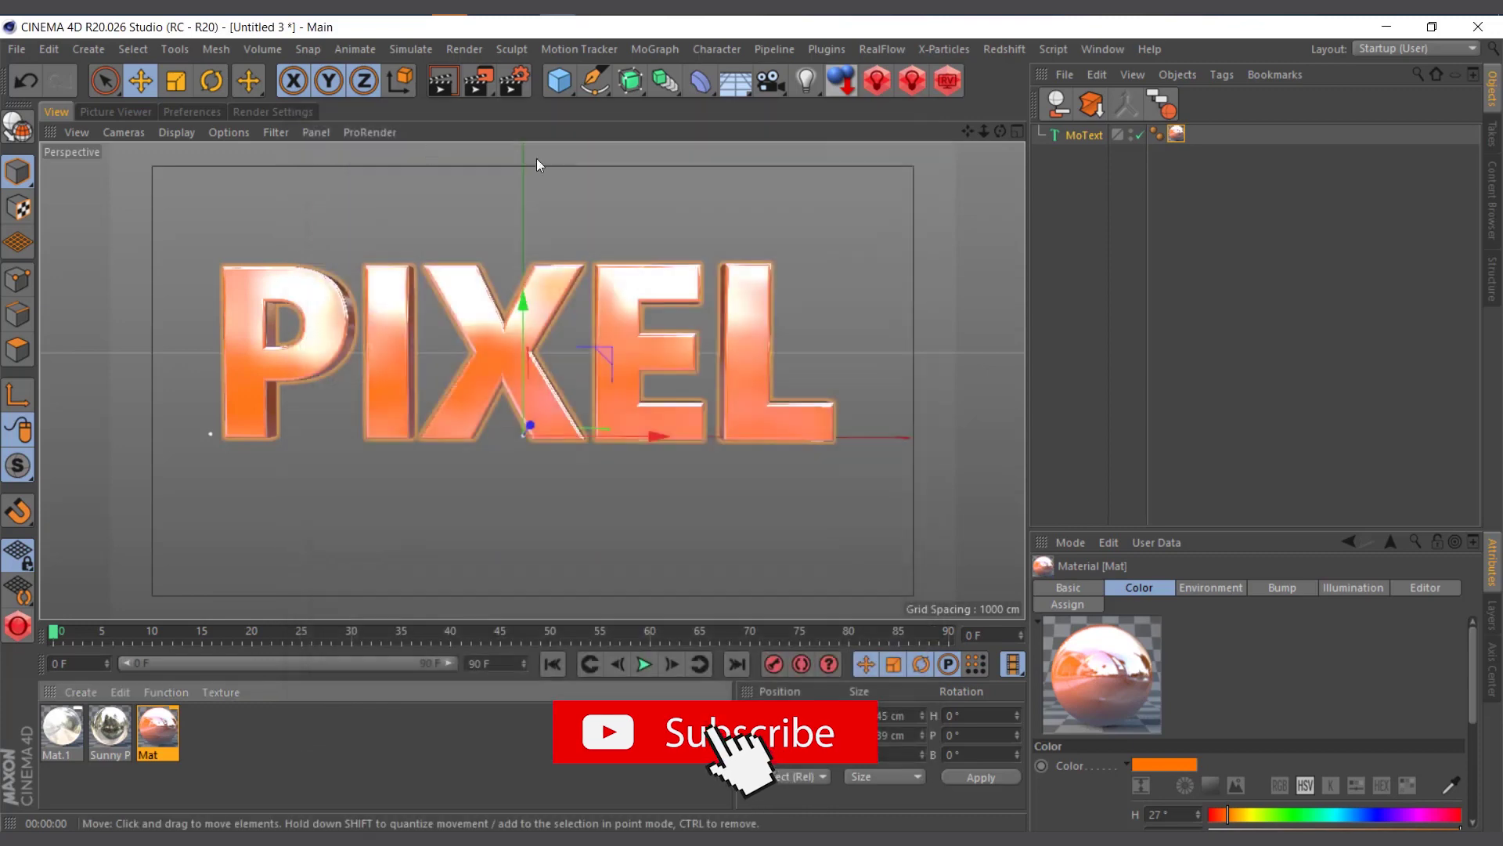
click(442, 78)
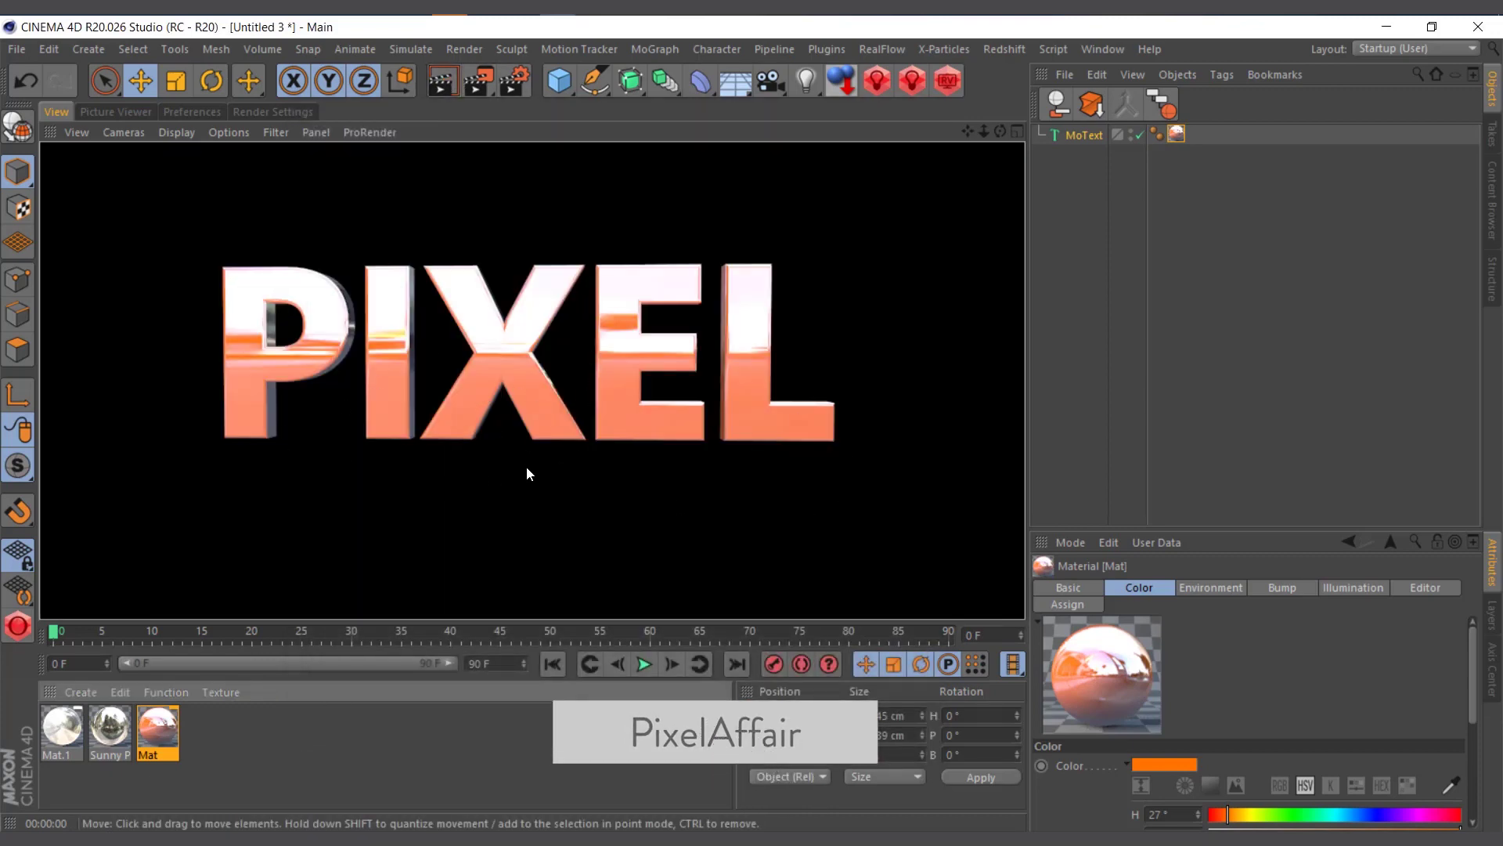
double_click(164, 728)
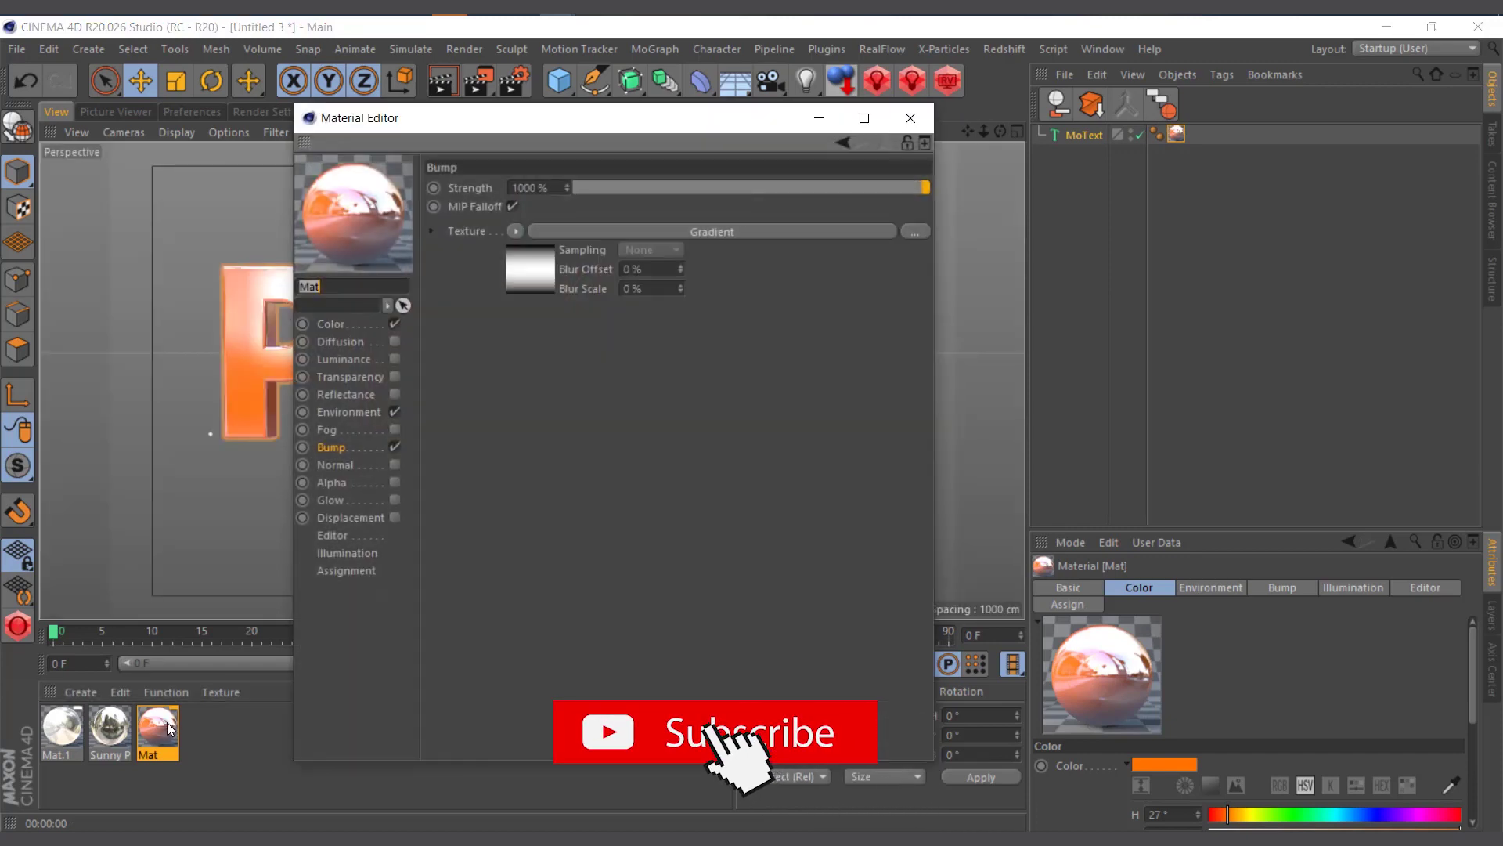
click(361, 415)
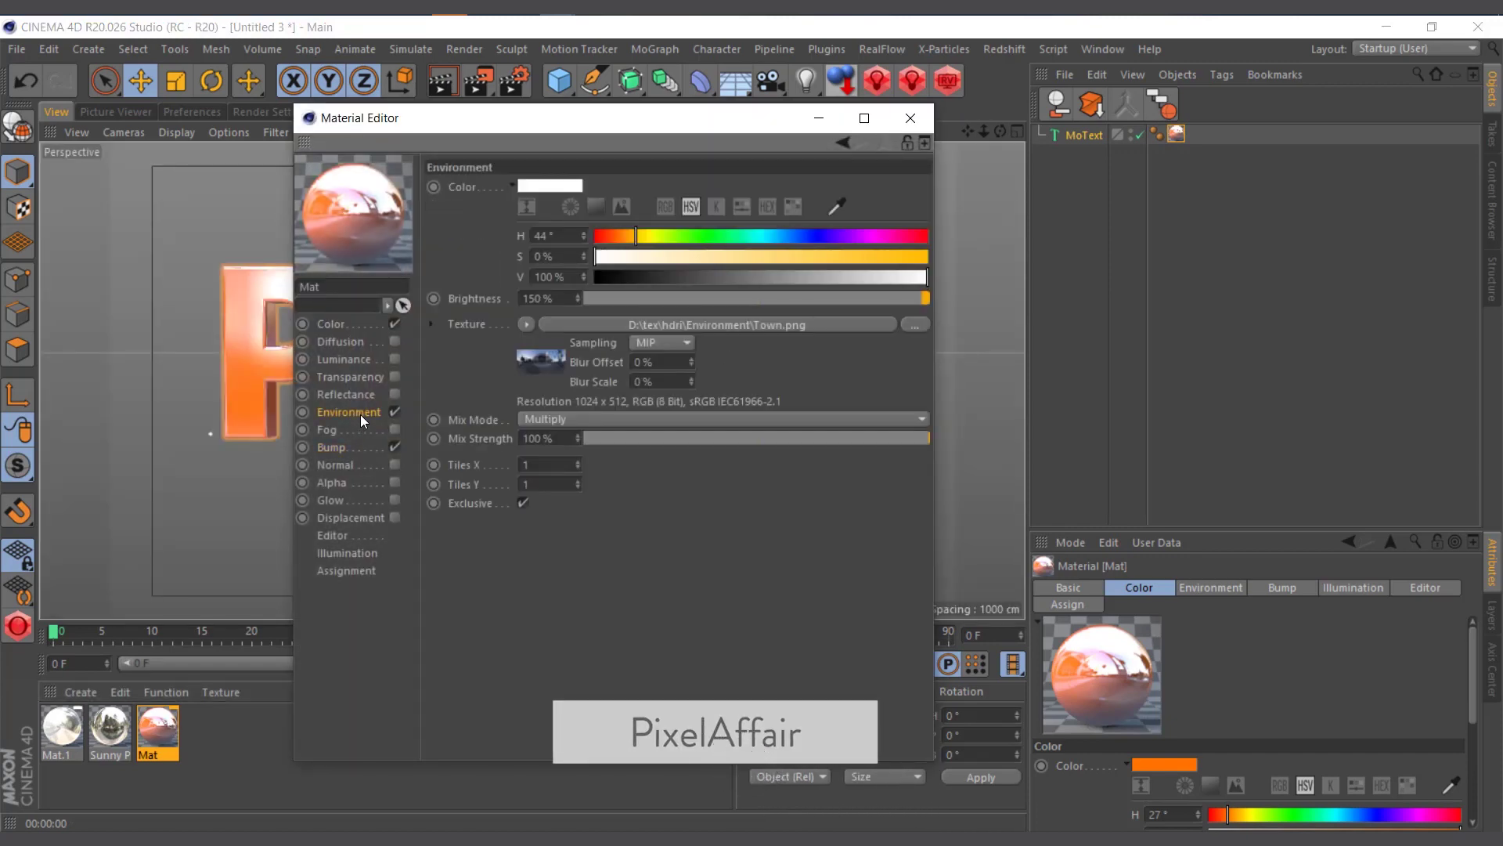
Wrap Mat's environment texture in a Layer shader with a Multiply Fresnel layer above the bitmap.
click(525, 323)
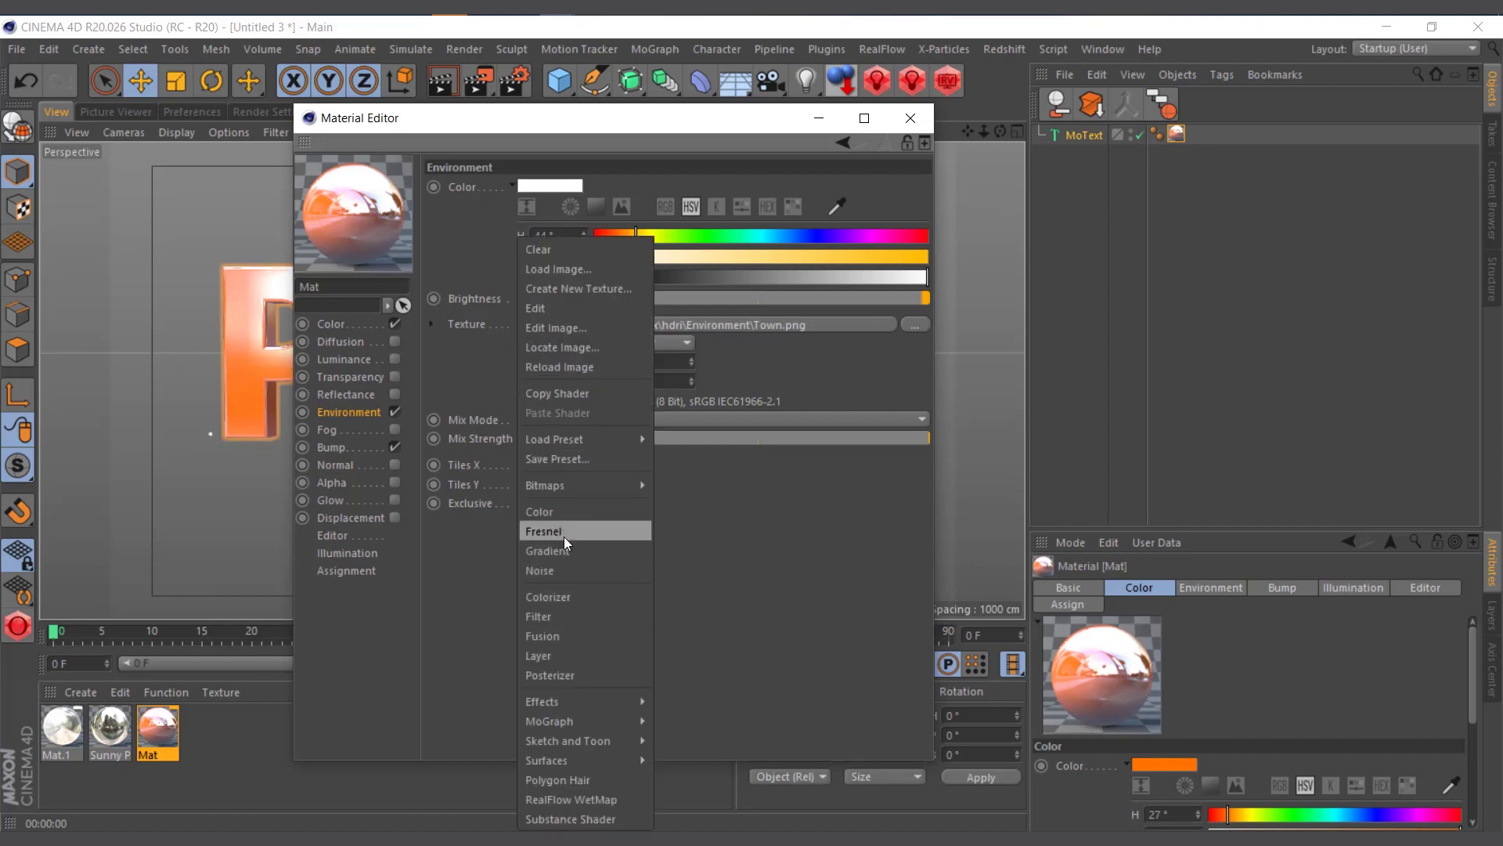
click(551, 660)
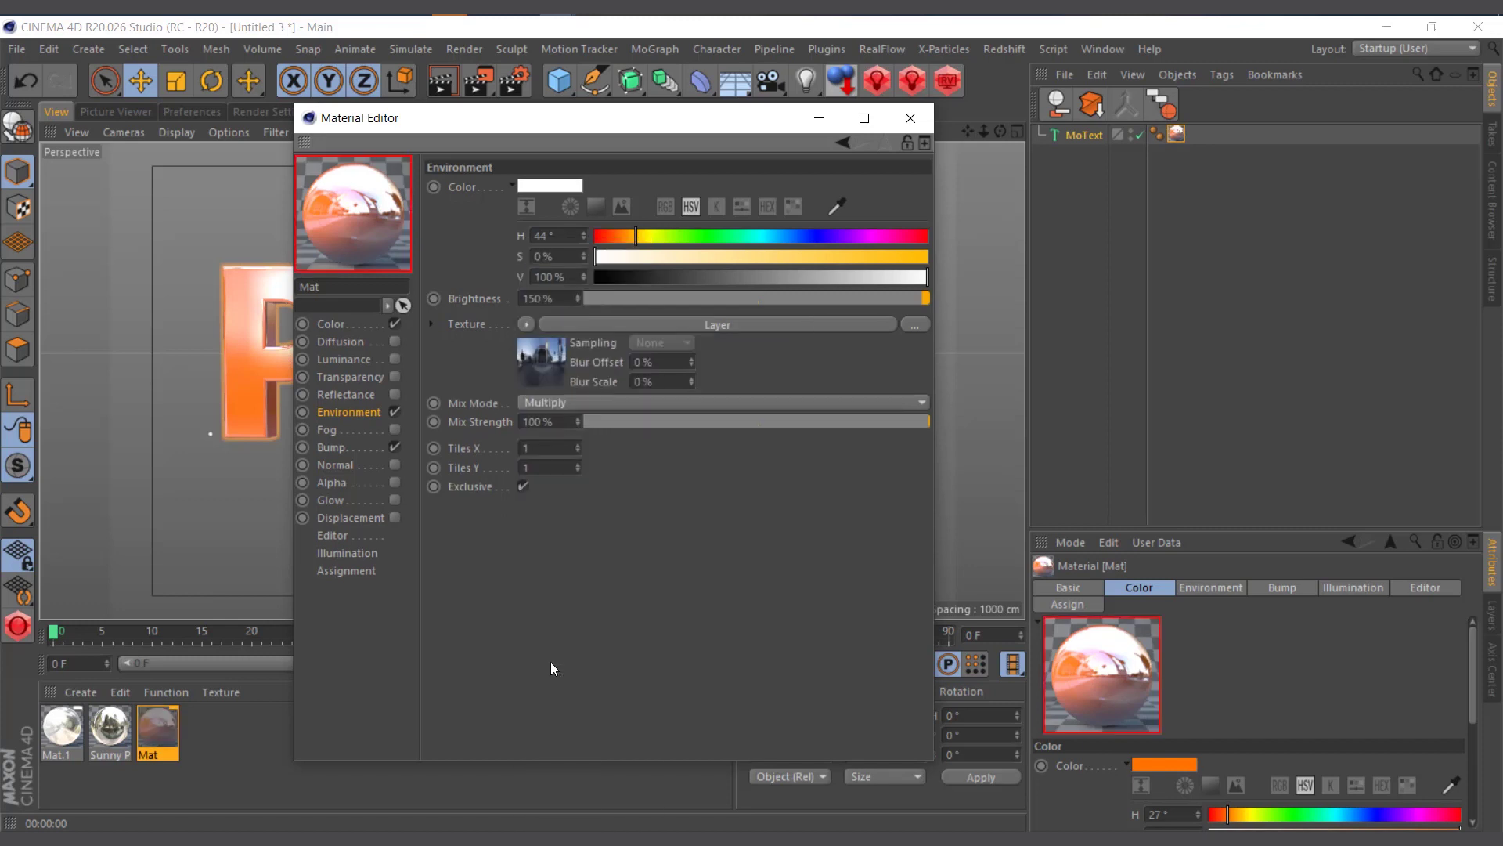
click(552, 363)
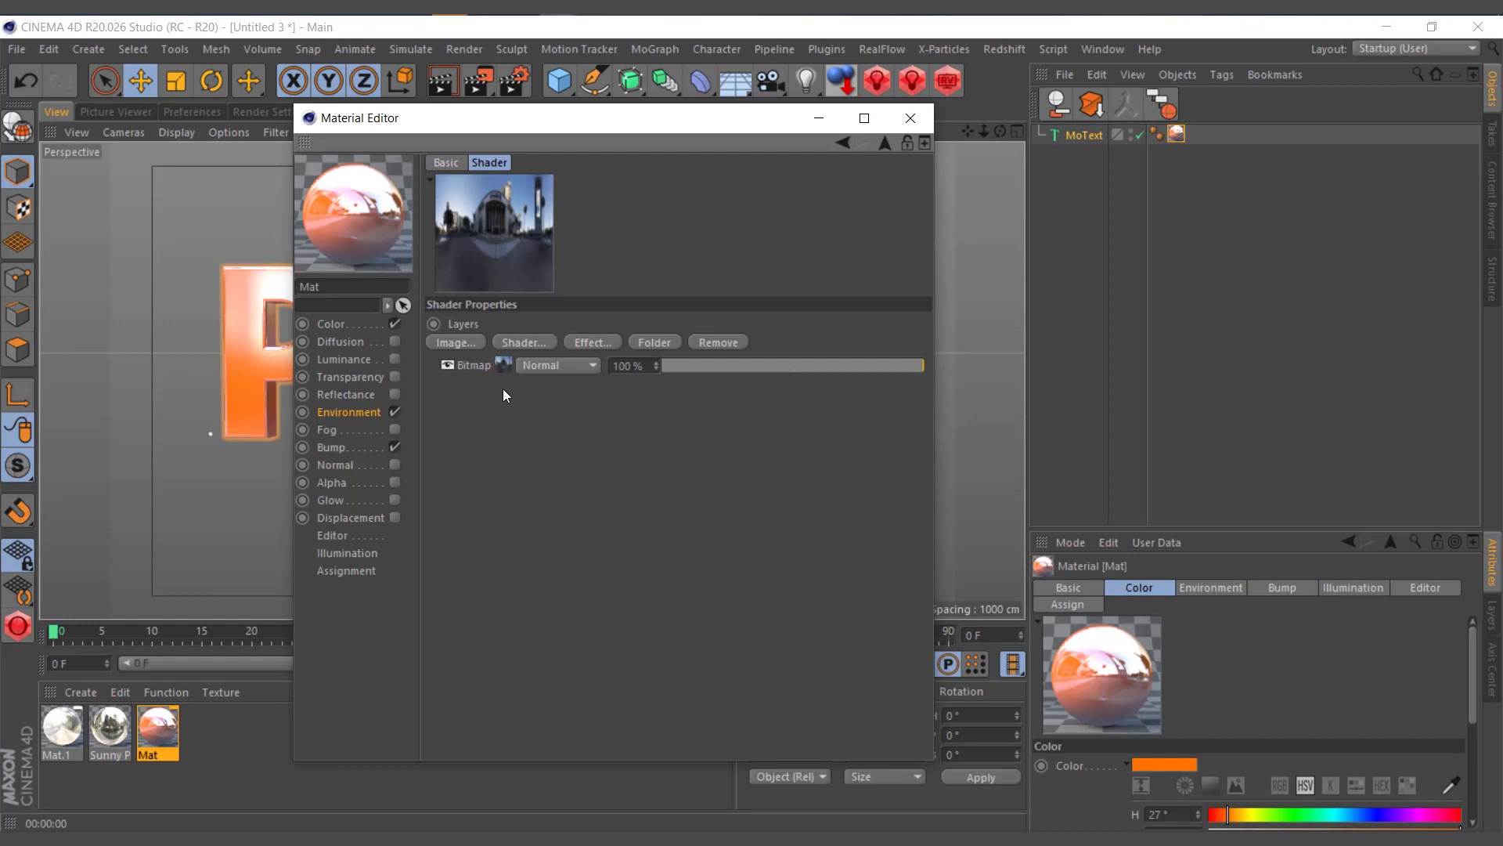
click(515, 344)
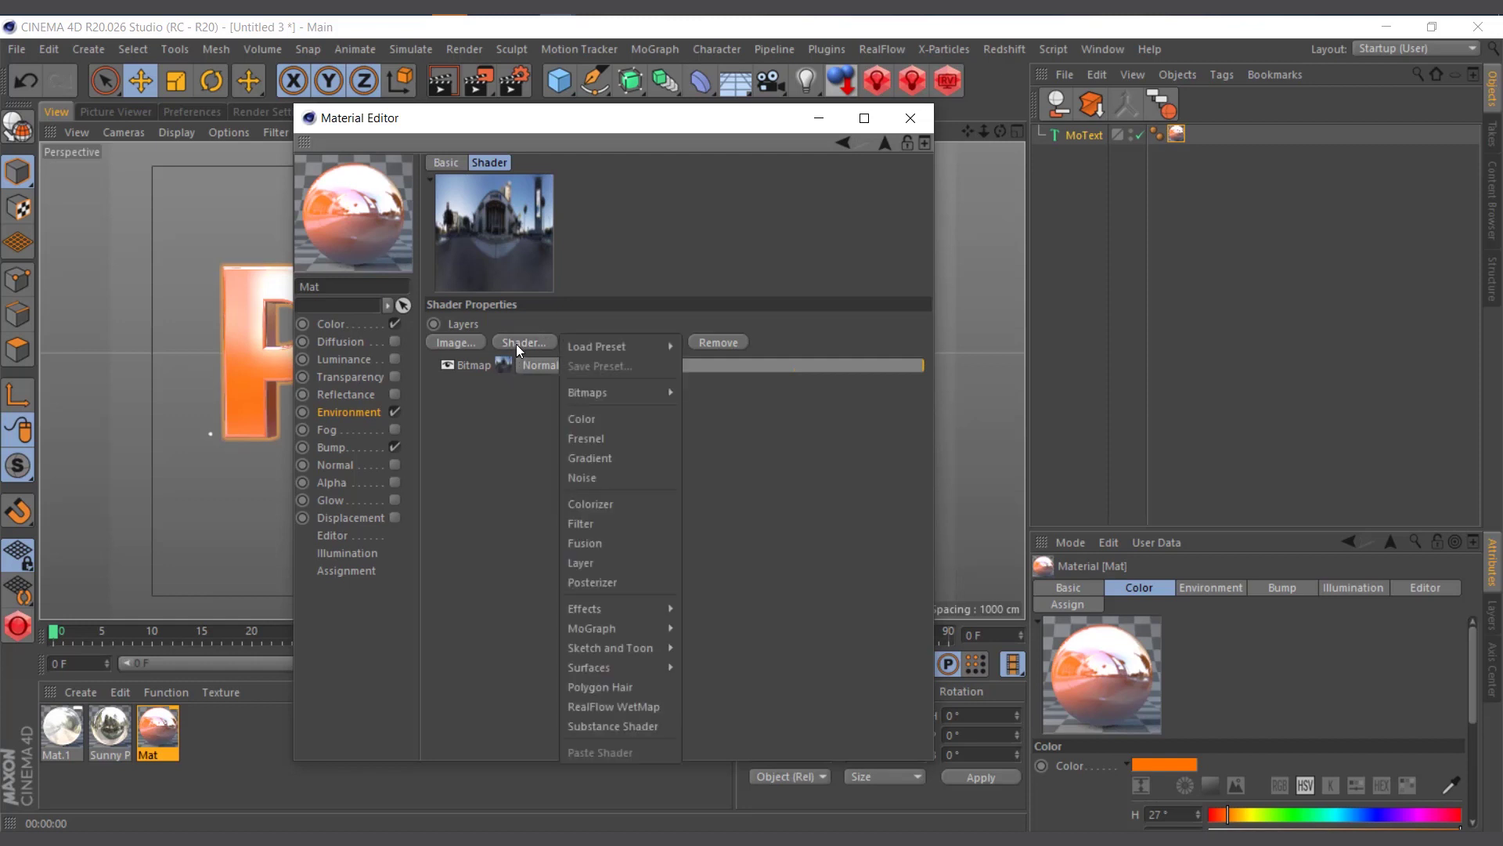
click(585, 439)
click(562, 368)
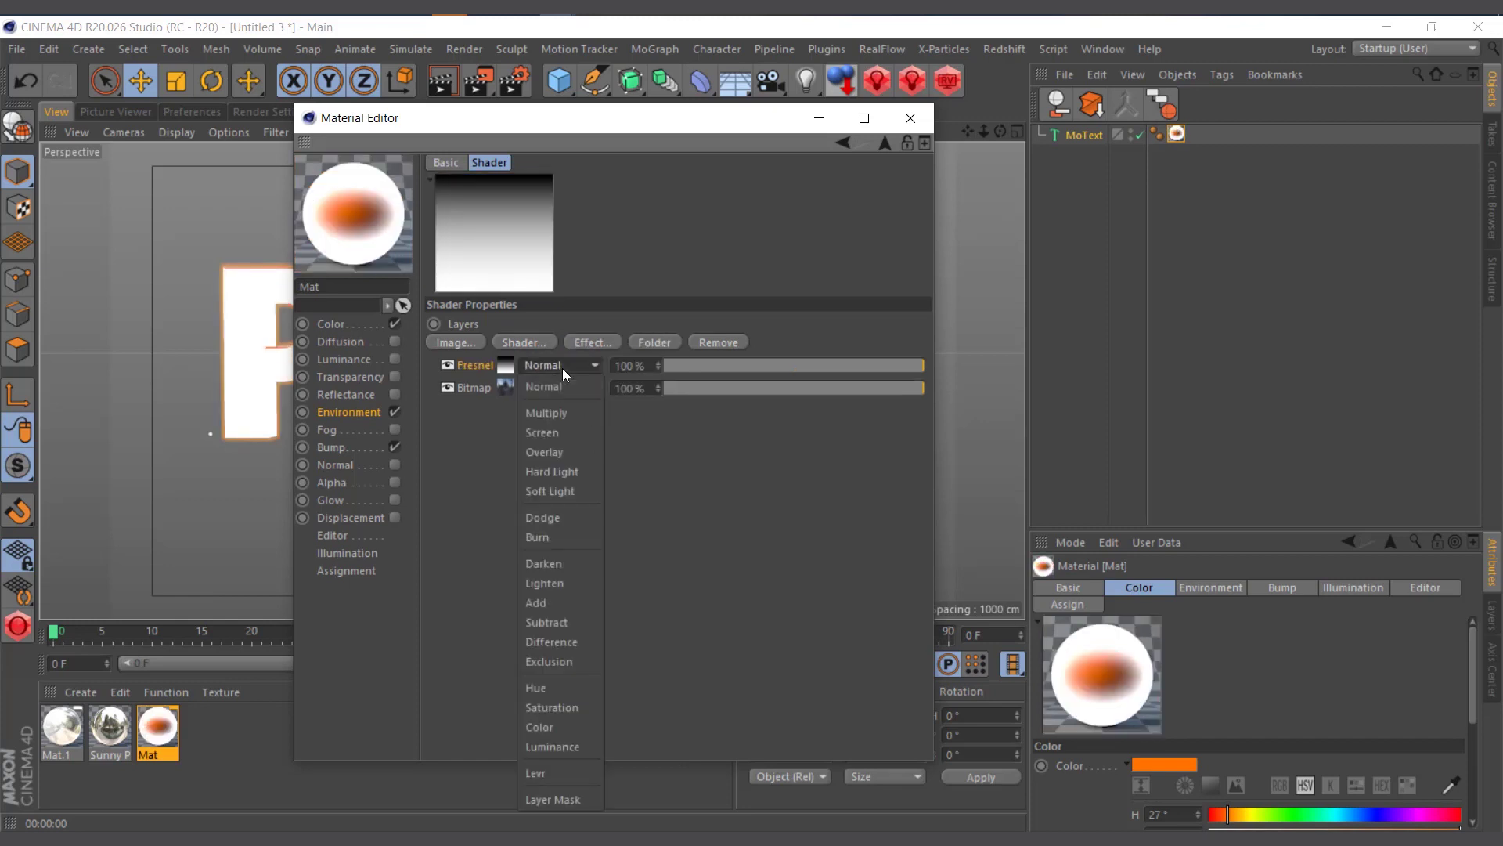
click(548, 413)
Lower the Fresnel layer opacity to 66% while previewing renders, then close the material editor.
drag(609, 129, 1017, 148)
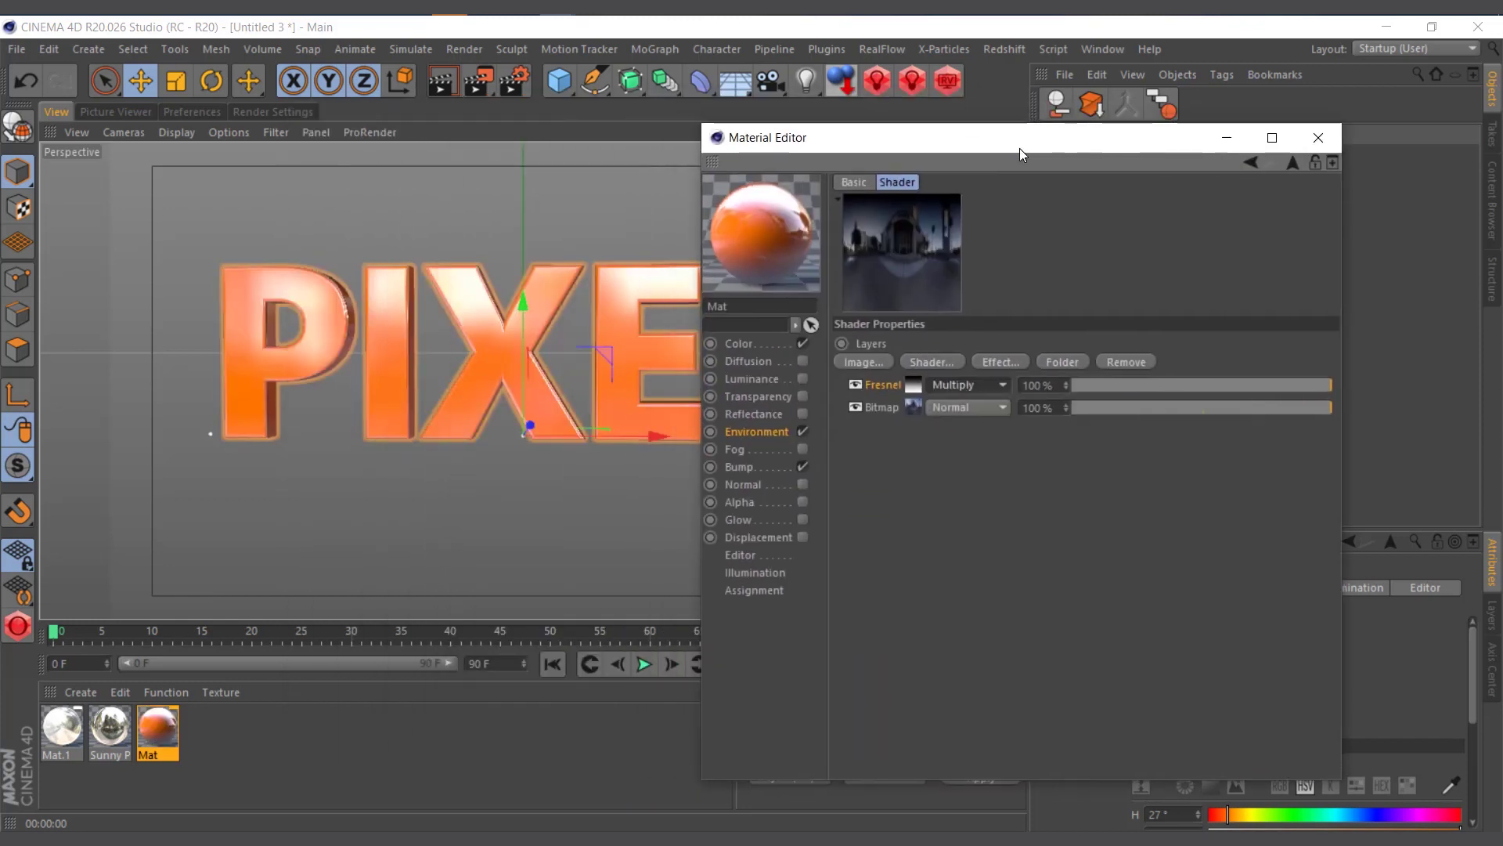
click(442, 88)
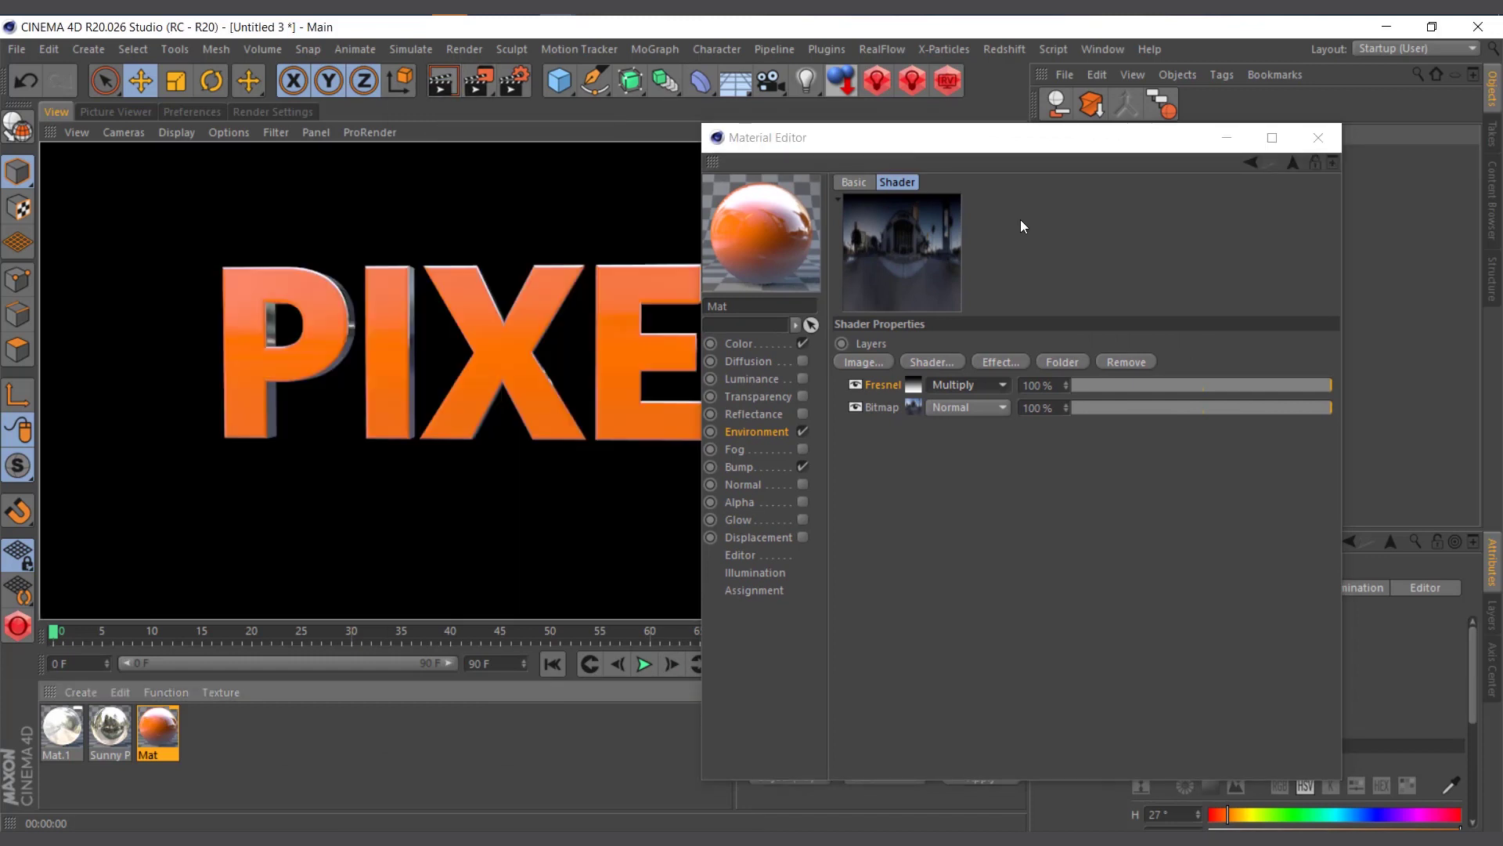
drag(990, 141, 1185, 173)
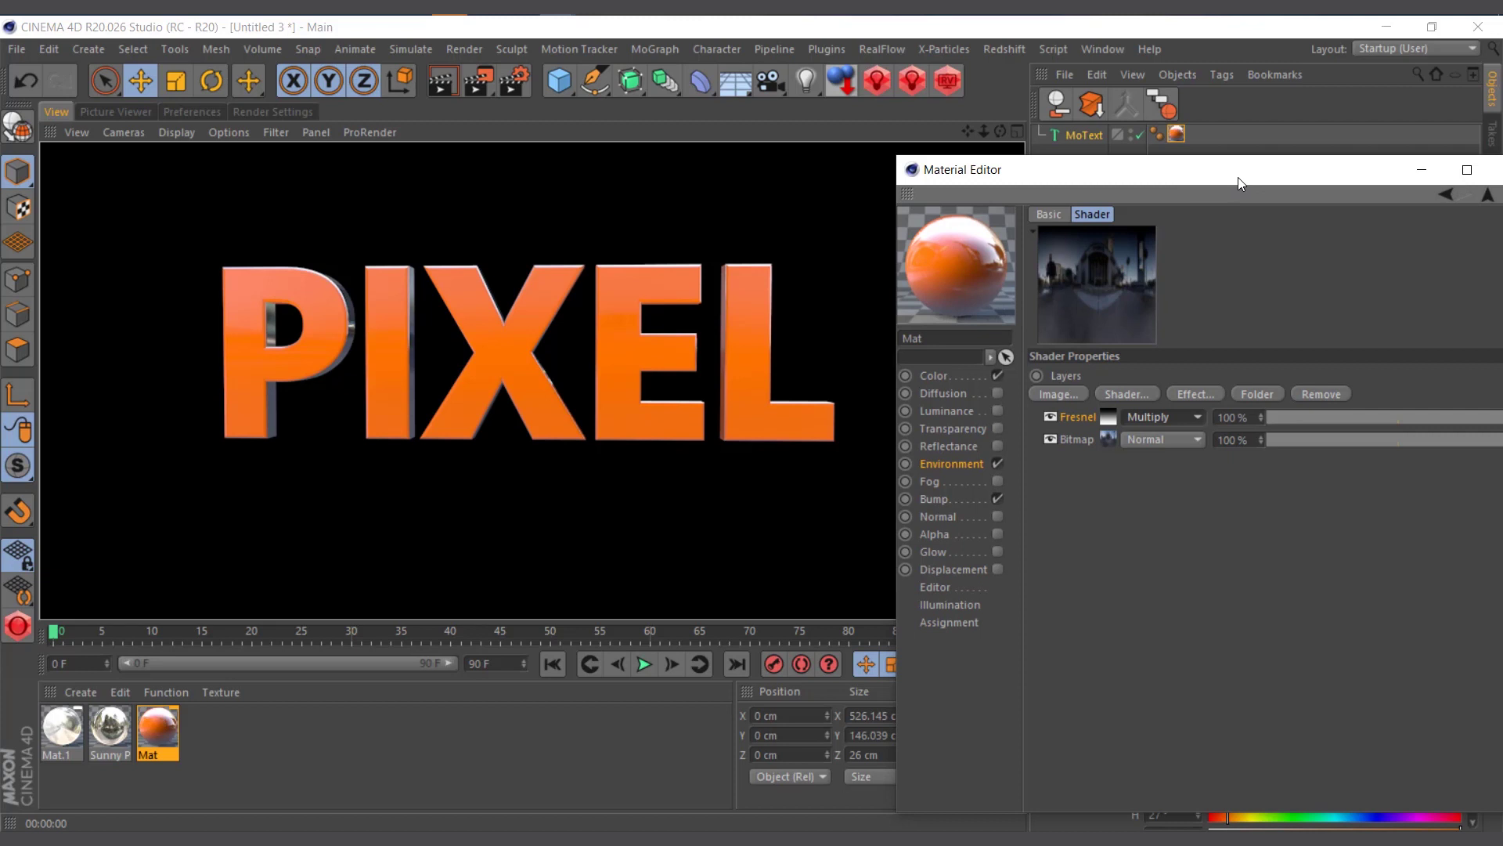
drag(1237, 184, 1159, 161)
drag(1417, 396, 1403, 393)
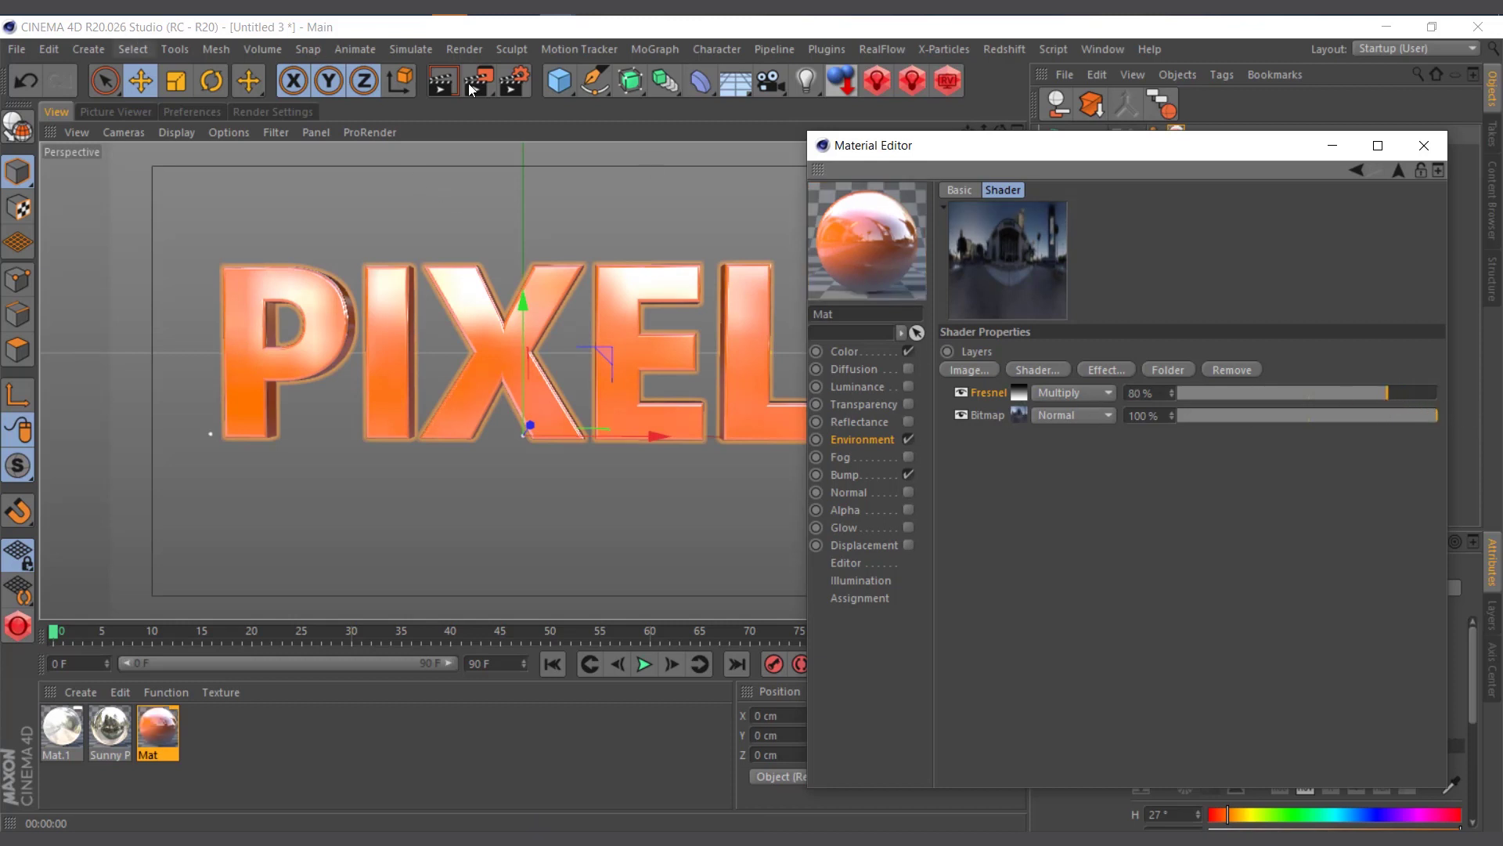
click(441, 83)
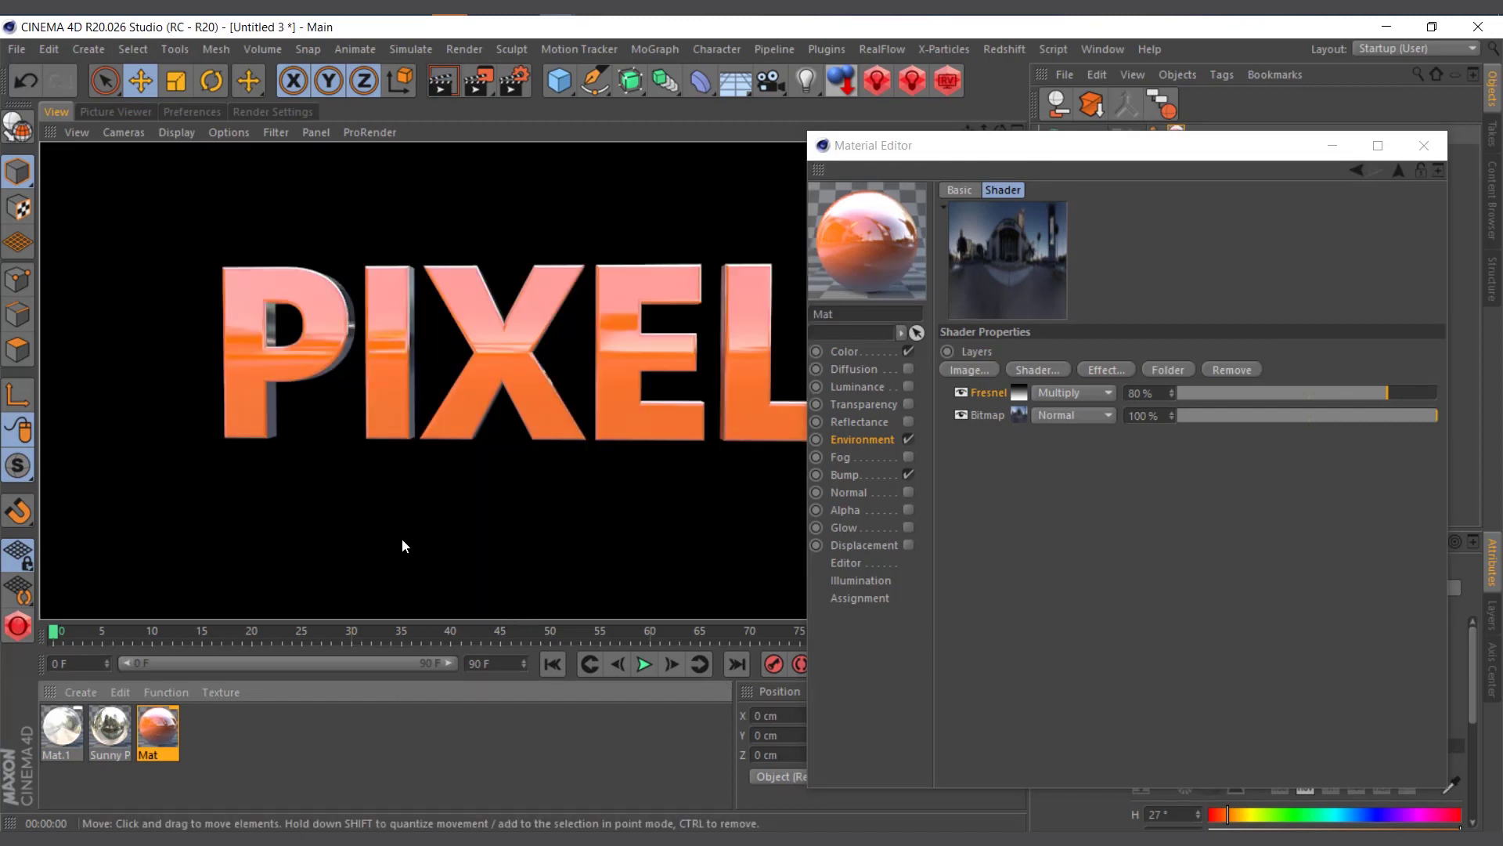
drag(1369, 393, 1345, 396)
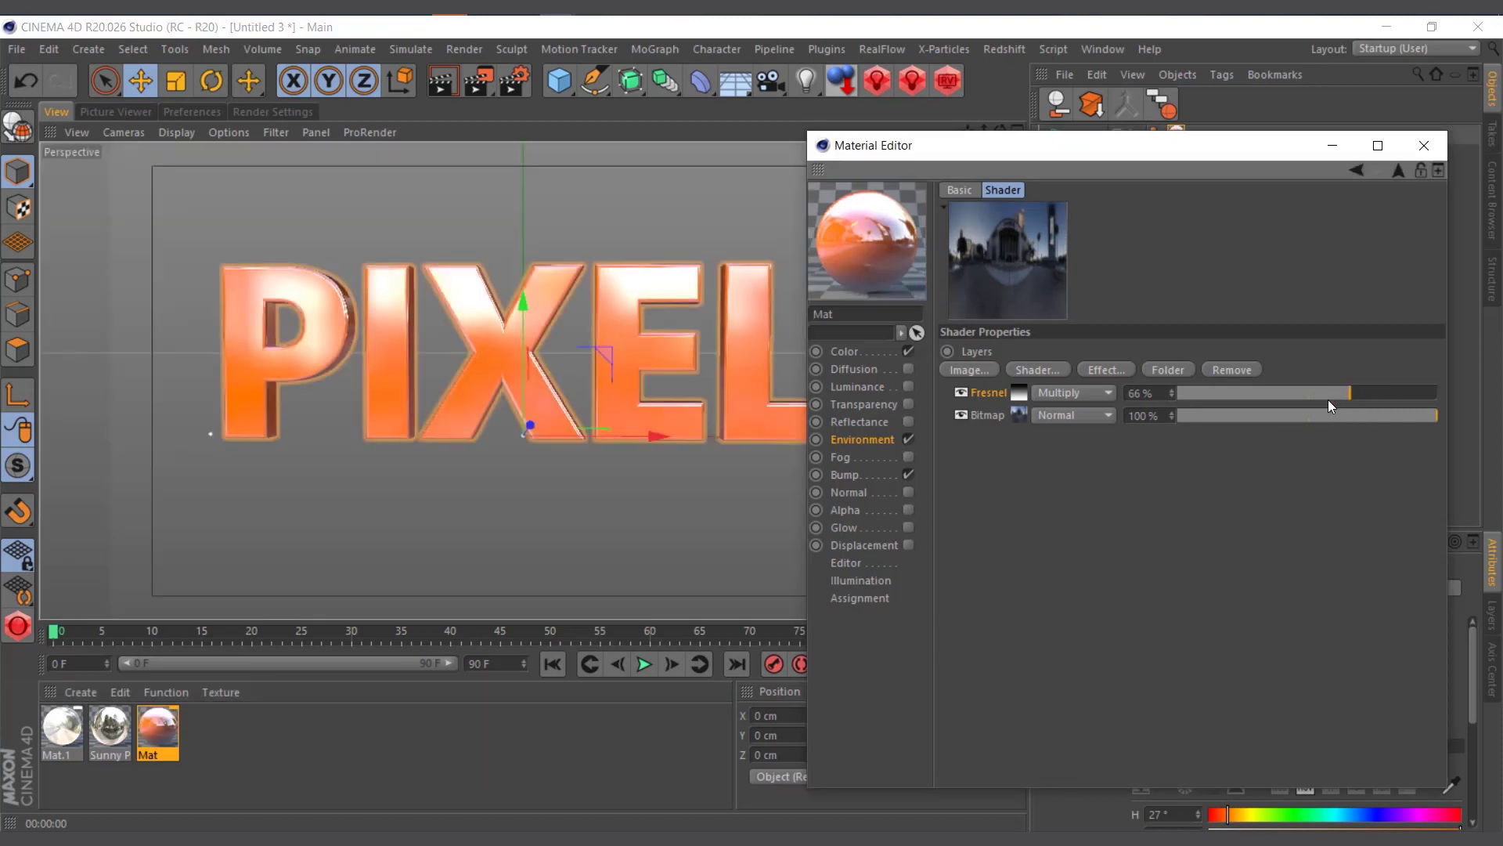
click(1427, 152)
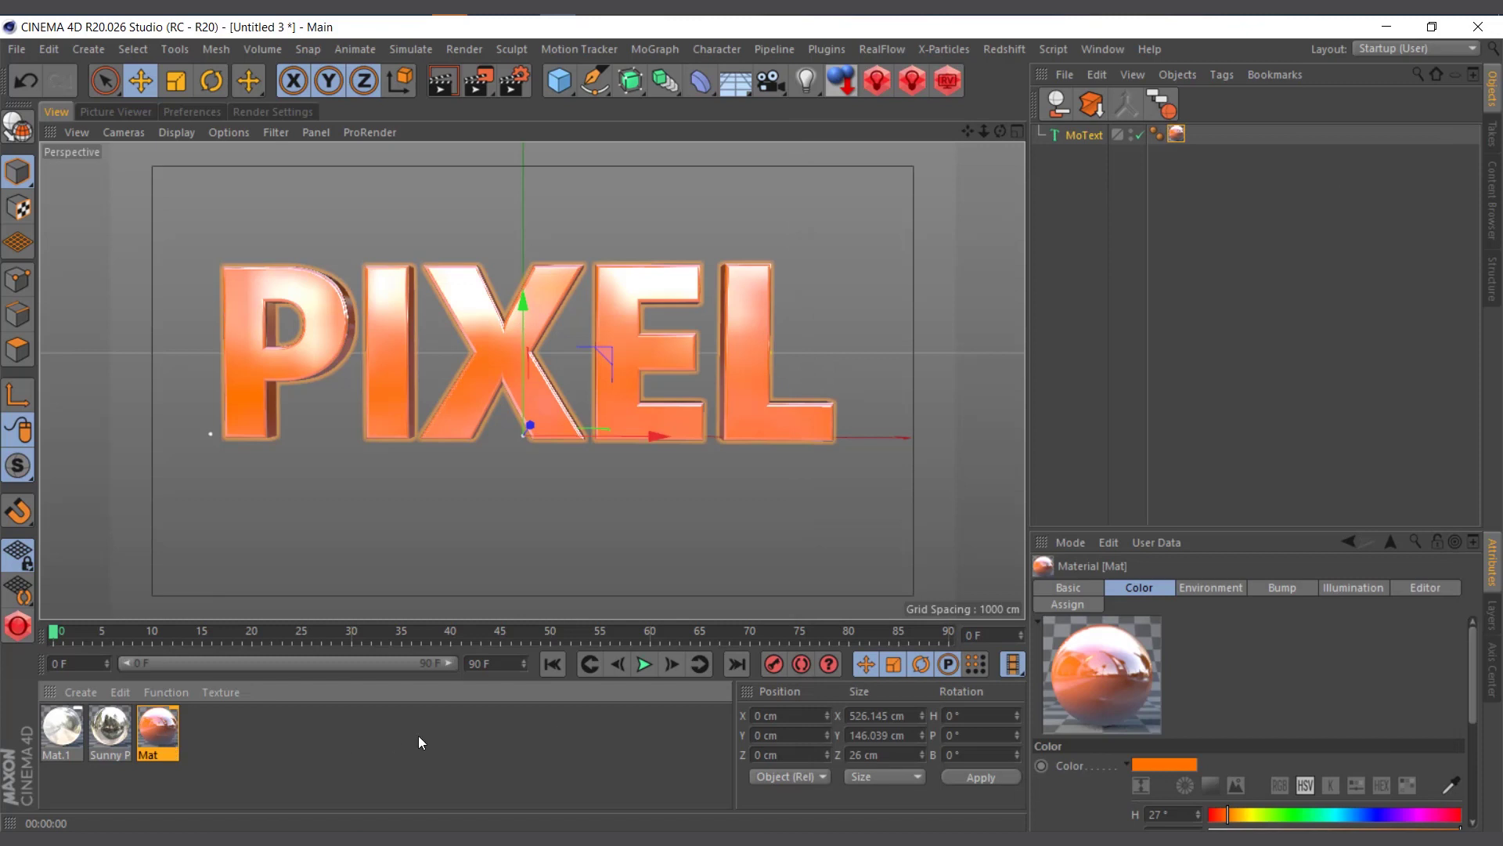
click(277, 768)
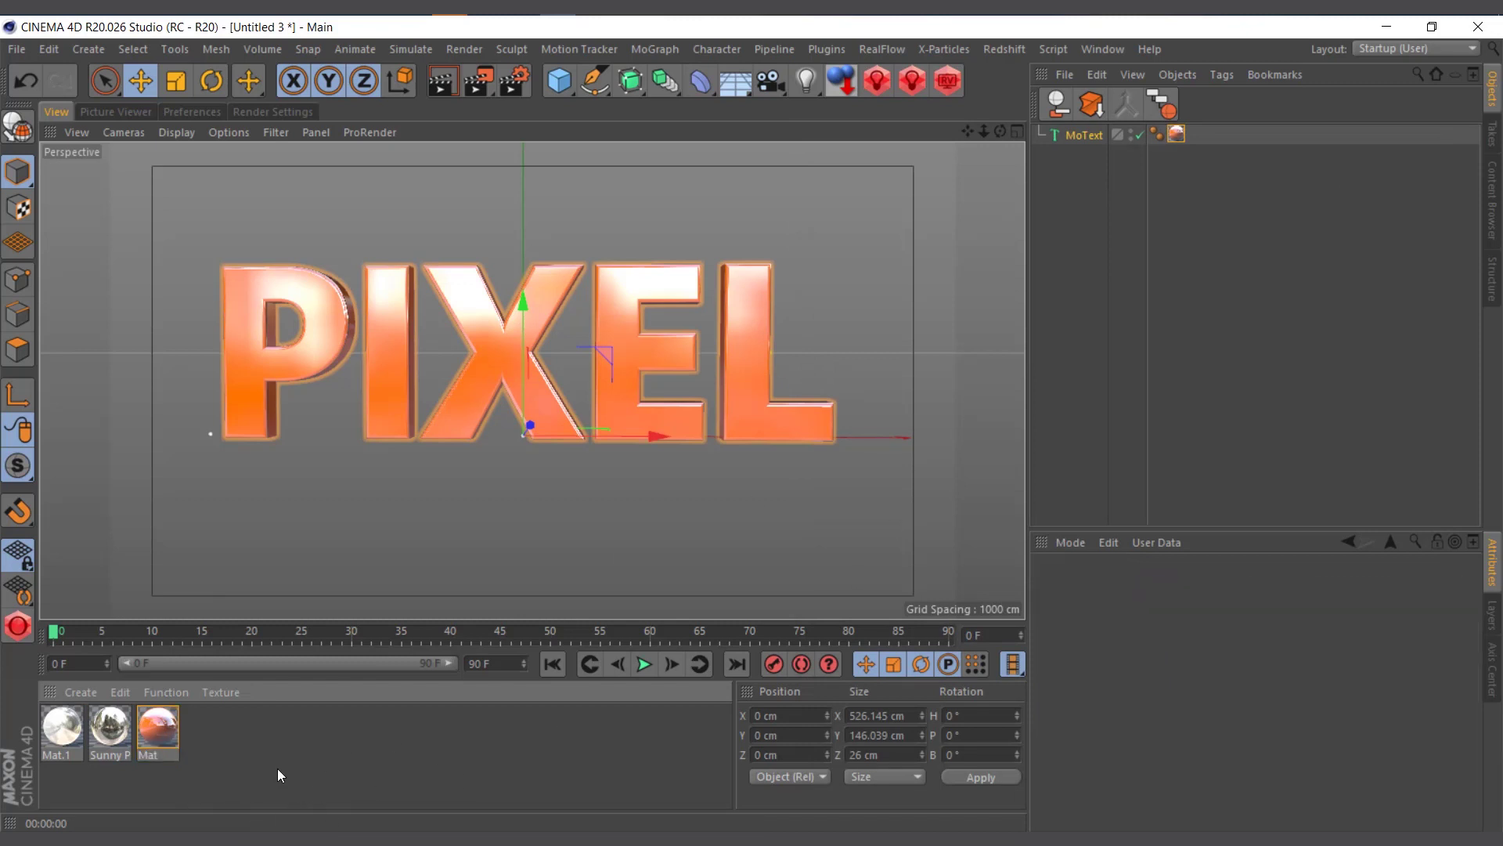
Create Mat.2 with Transparency and Environment on and Color and Reflectance off.
double_click(275, 743)
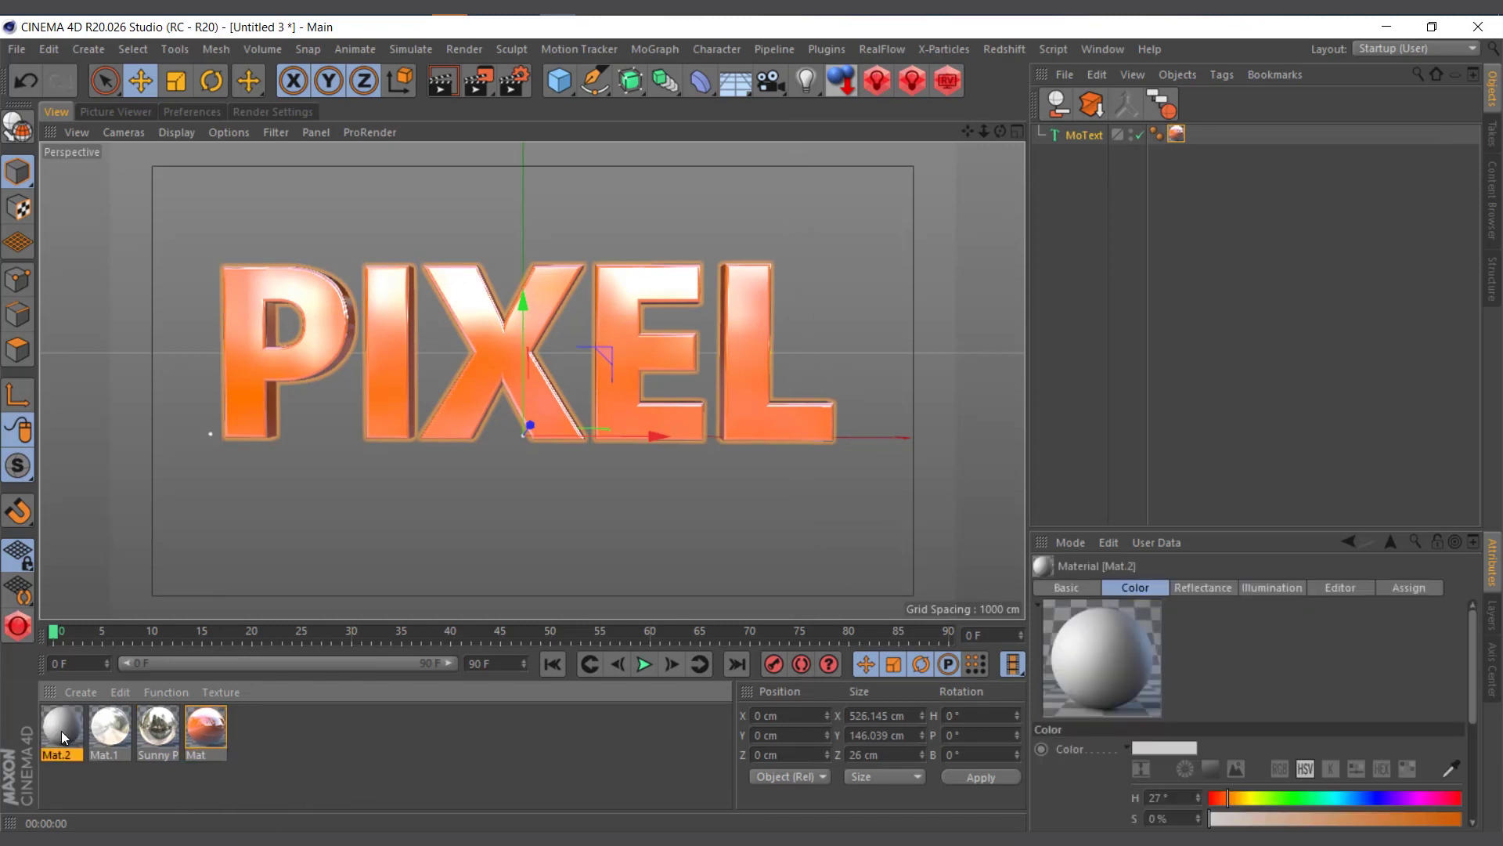
drag(472, 754, 244, 754)
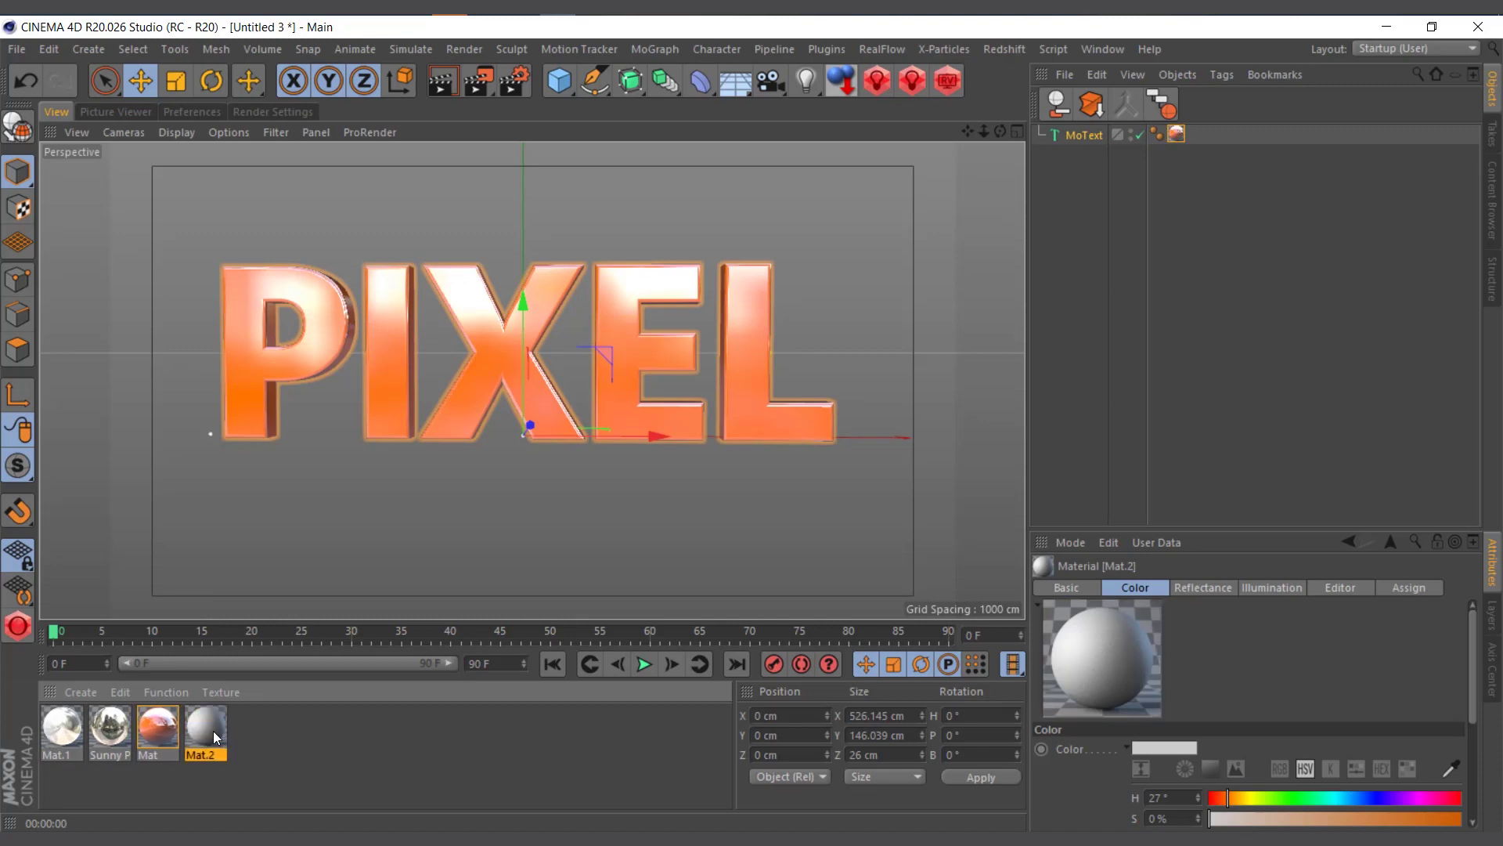
double_click(213, 730)
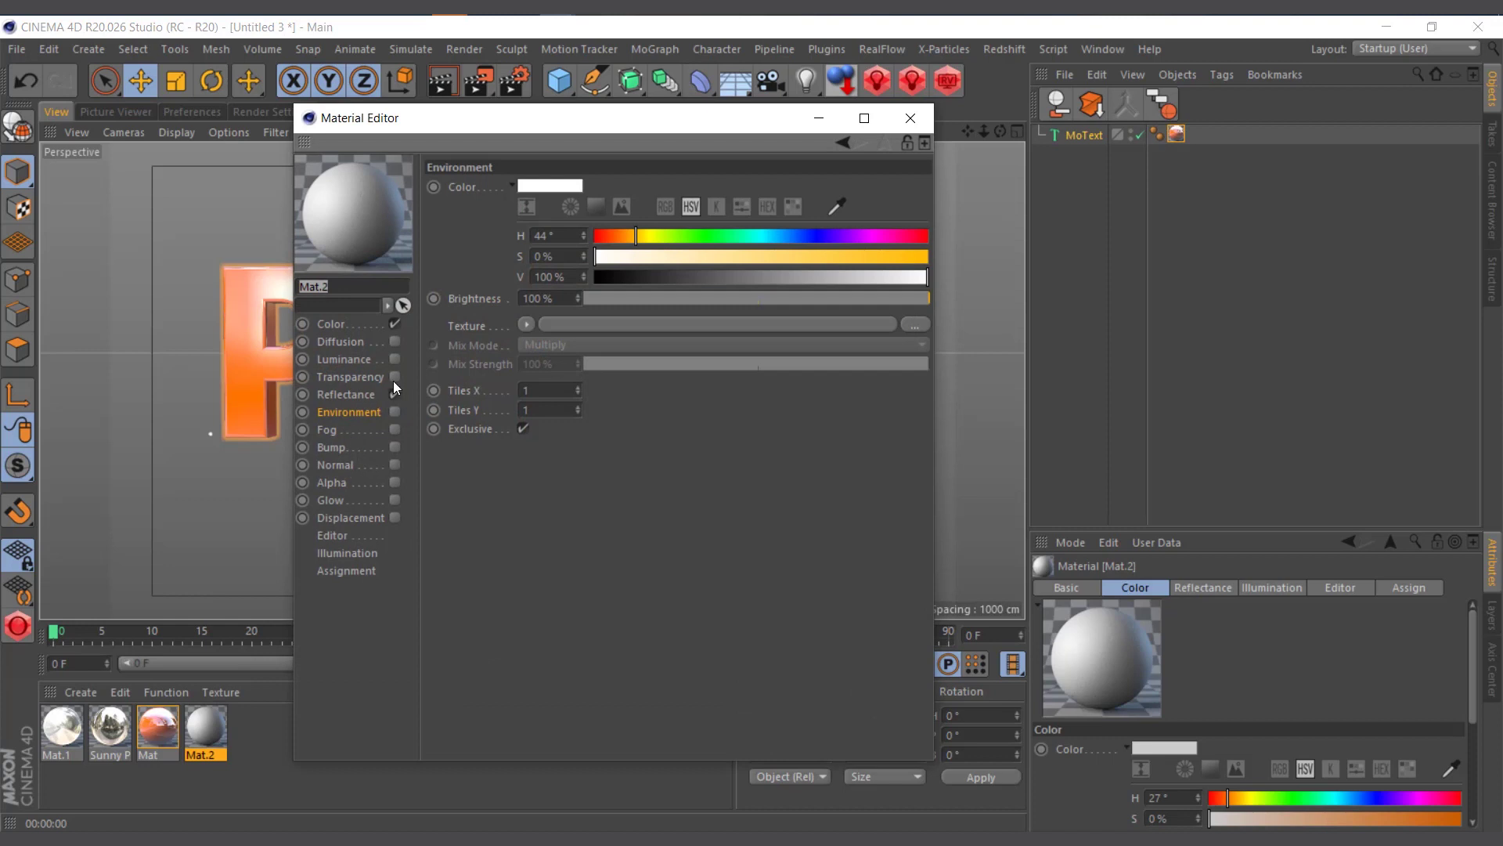
click(396, 378)
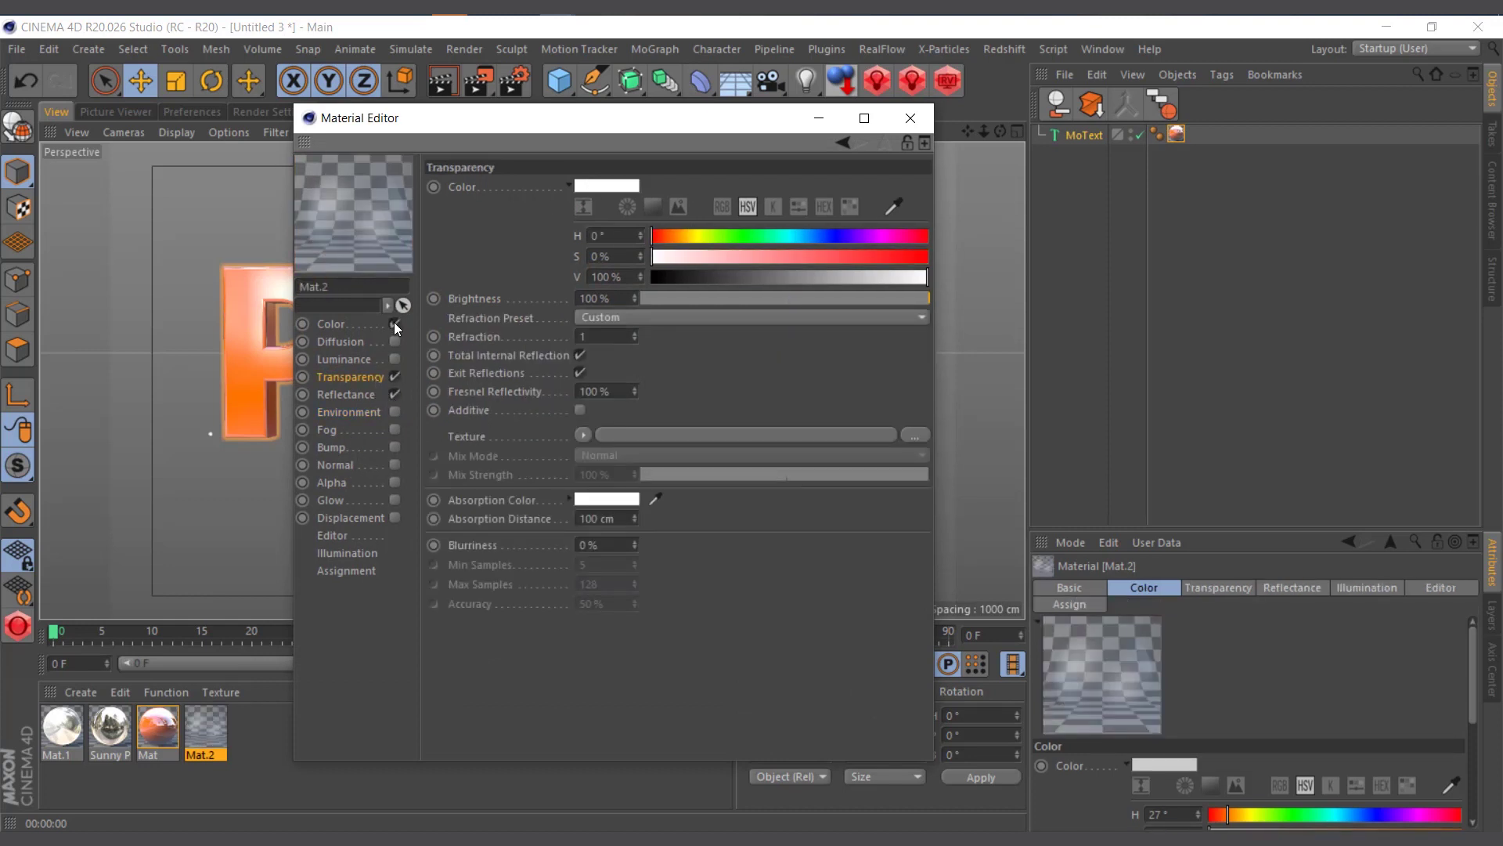
click(395, 323)
click(396, 395)
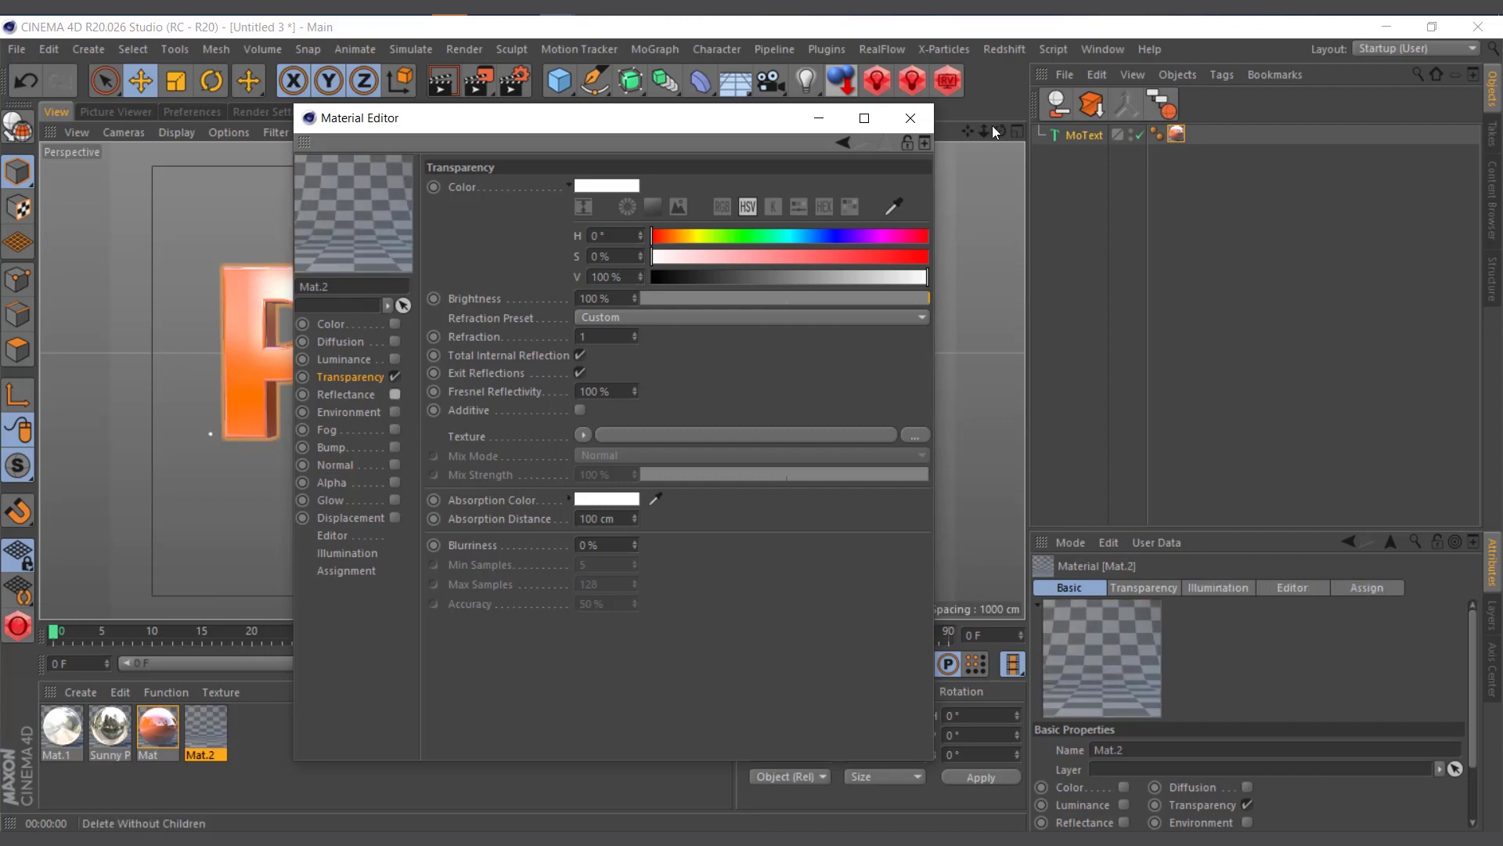
click(394, 413)
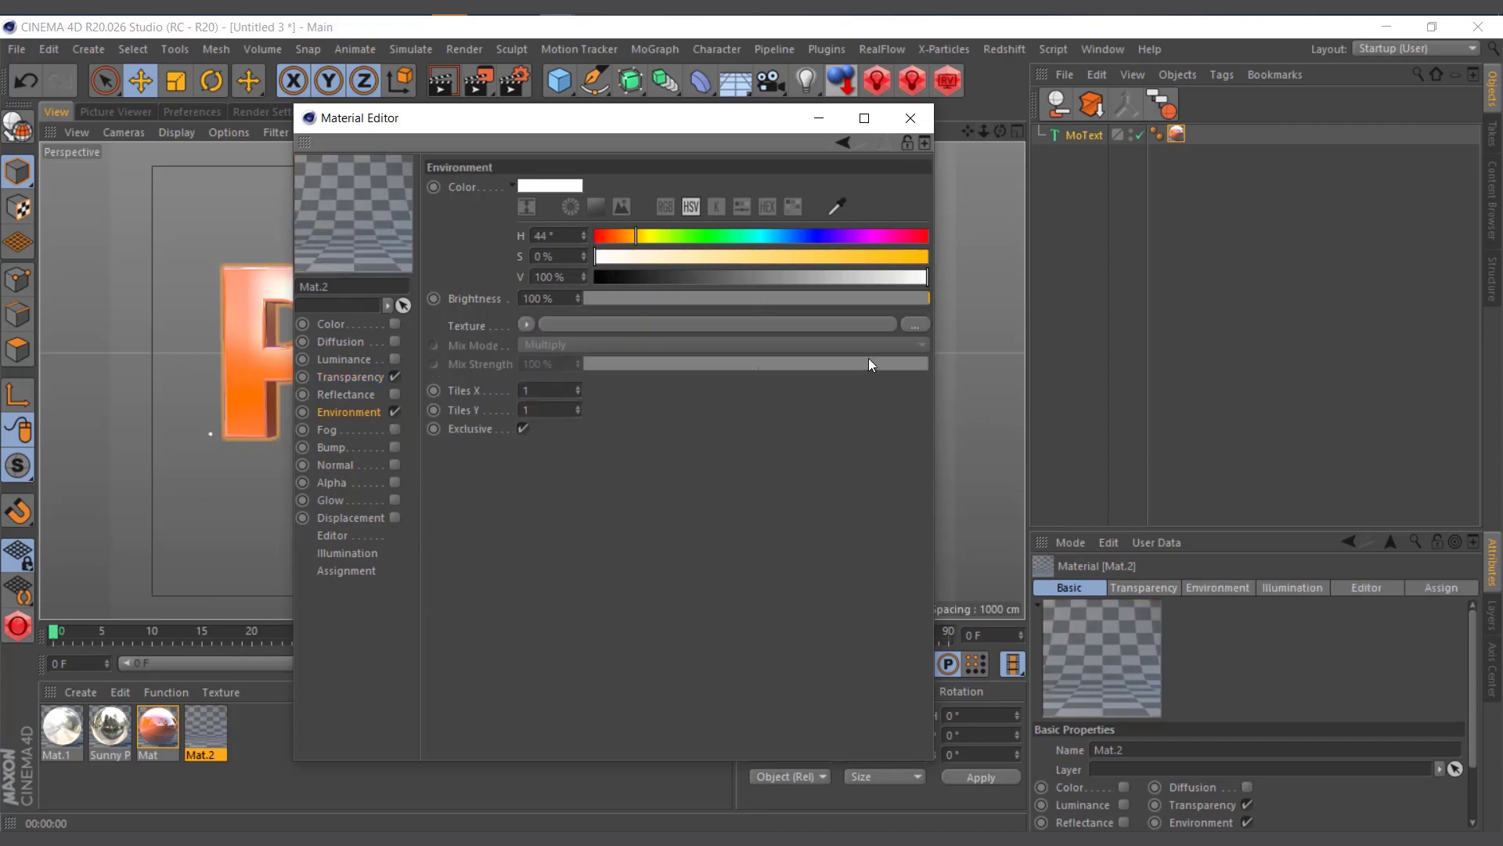
Load Town.png as Mat.2's environment texture without copying it into the project.
click(914, 324)
click(1227, 459)
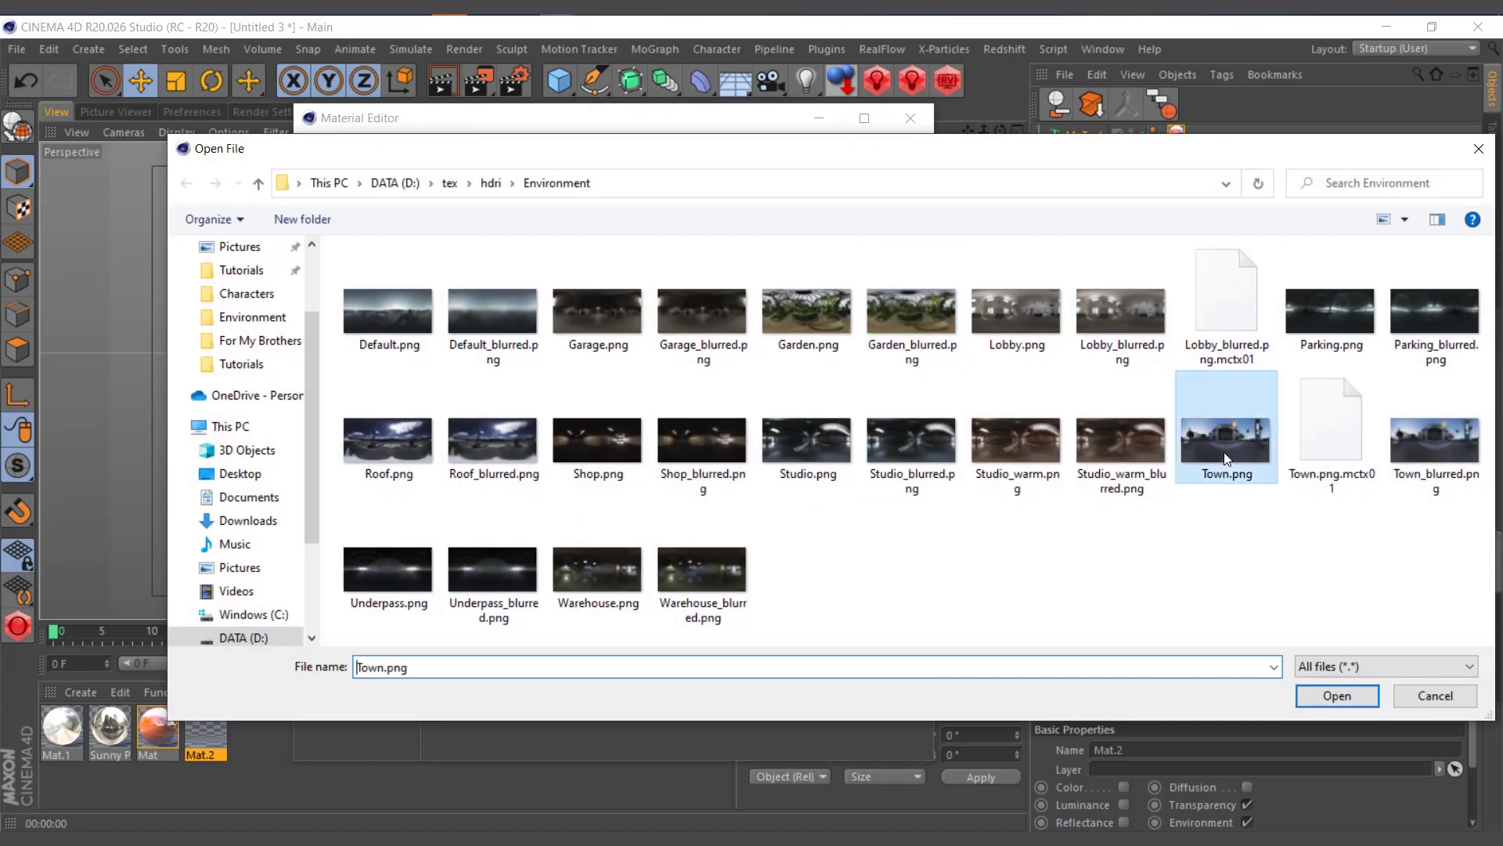
click(1348, 701)
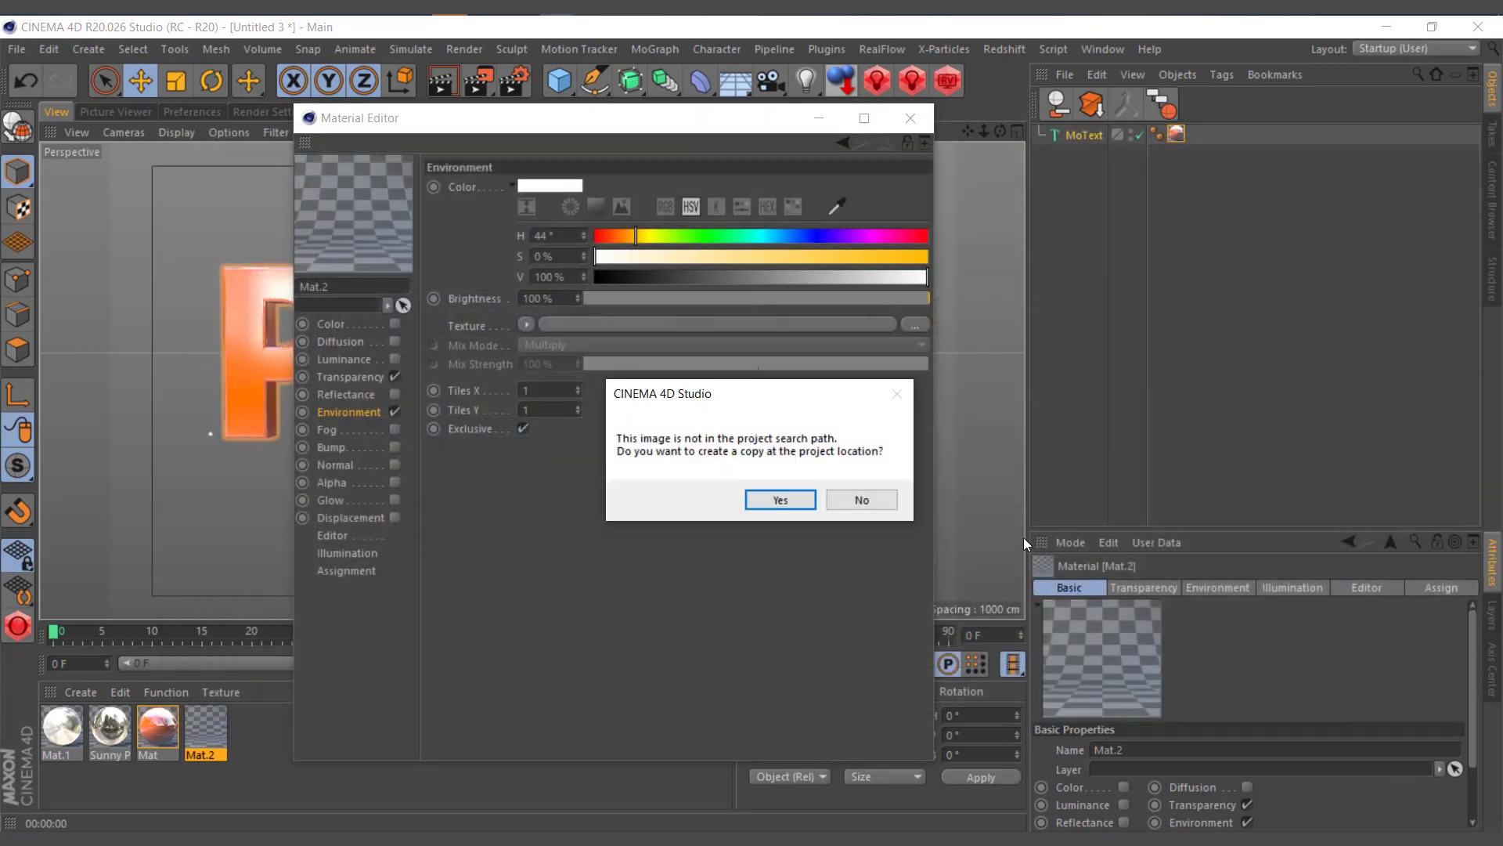
click(864, 501)
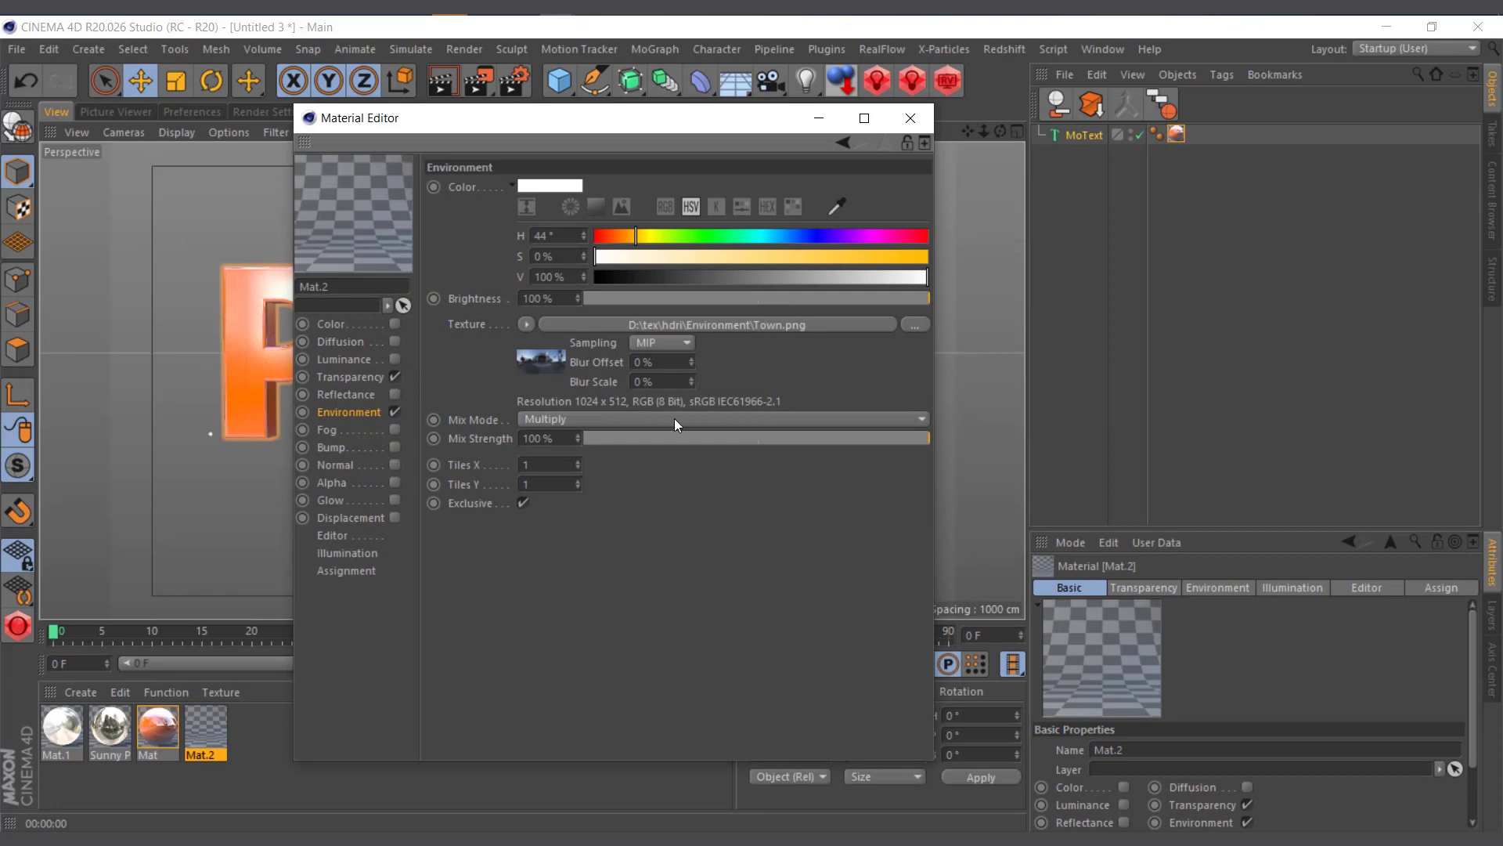
Apply Mat.2 to the PIXEL MoText and render a preview.
drag(739, 118, 1088, 429)
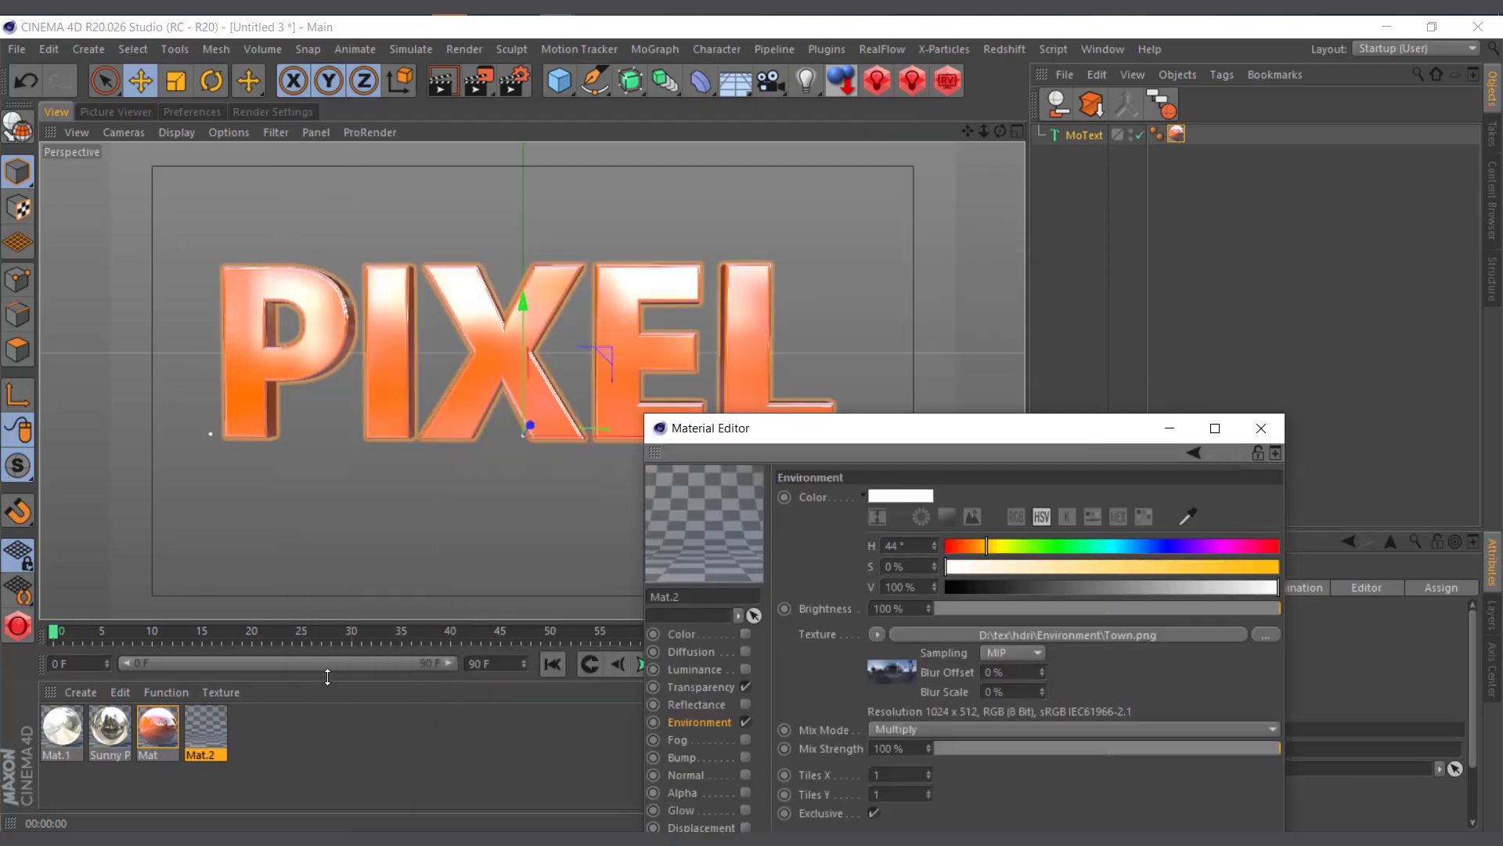
drag(217, 727, 1177, 135)
drag(983, 430, 1187, 261)
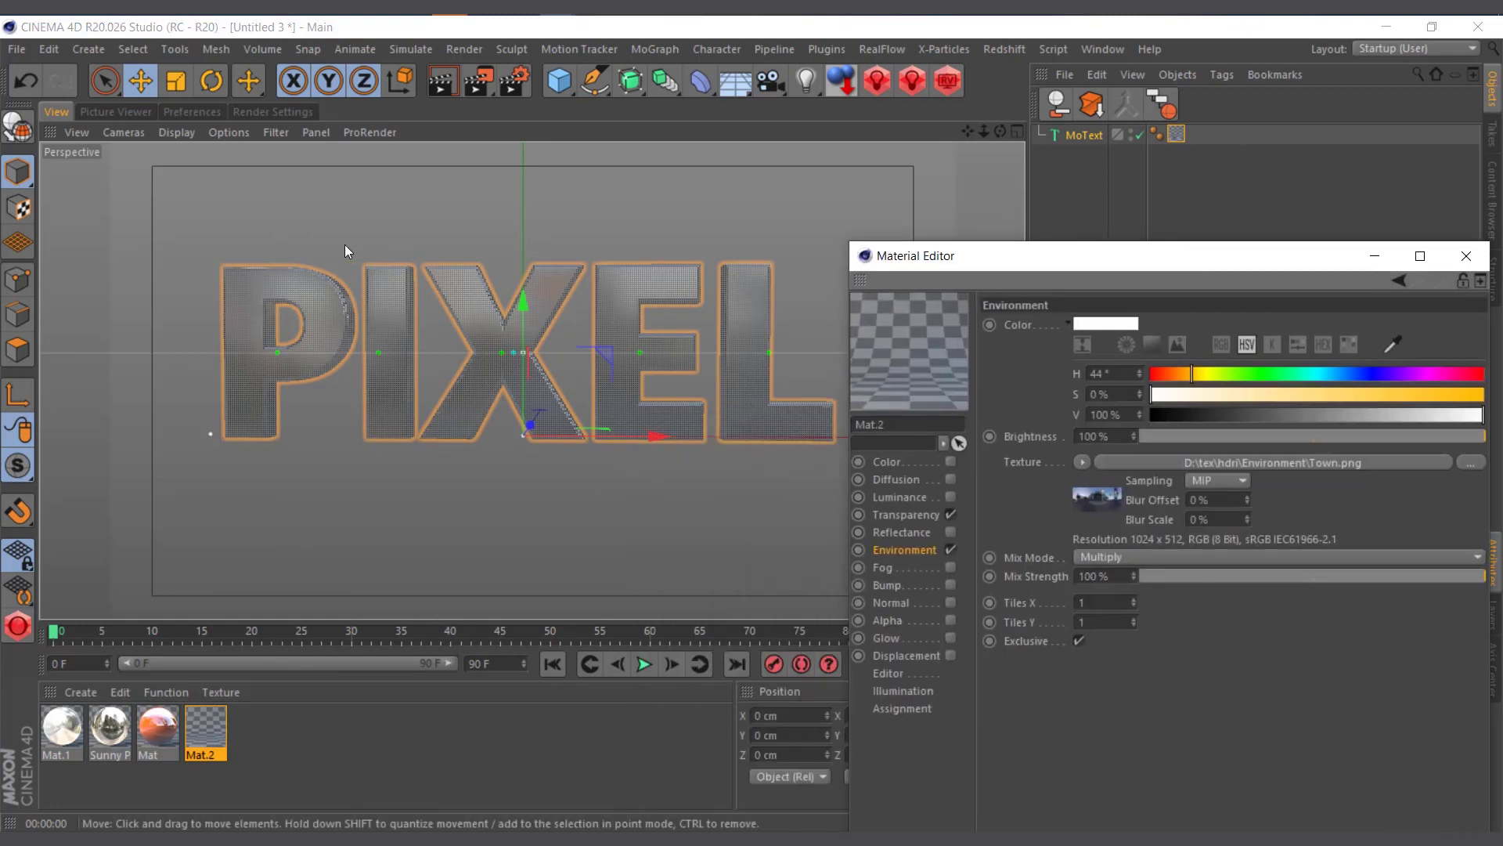
click(441, 80)
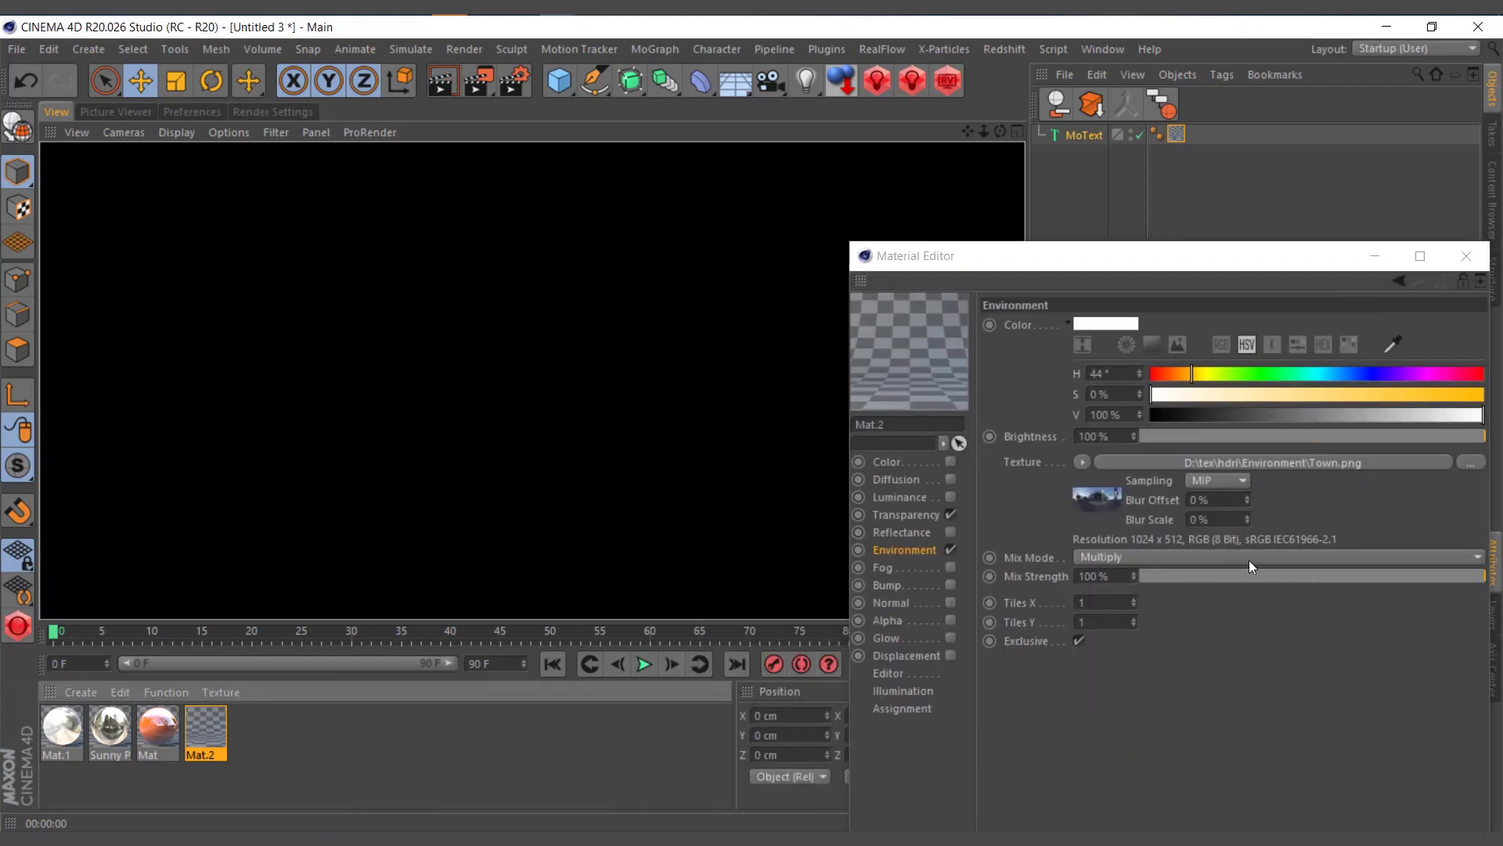
Set Mat.2's transparency refraction to 1.5 and render a preview.
click(1191, 258)
click(930, 515)
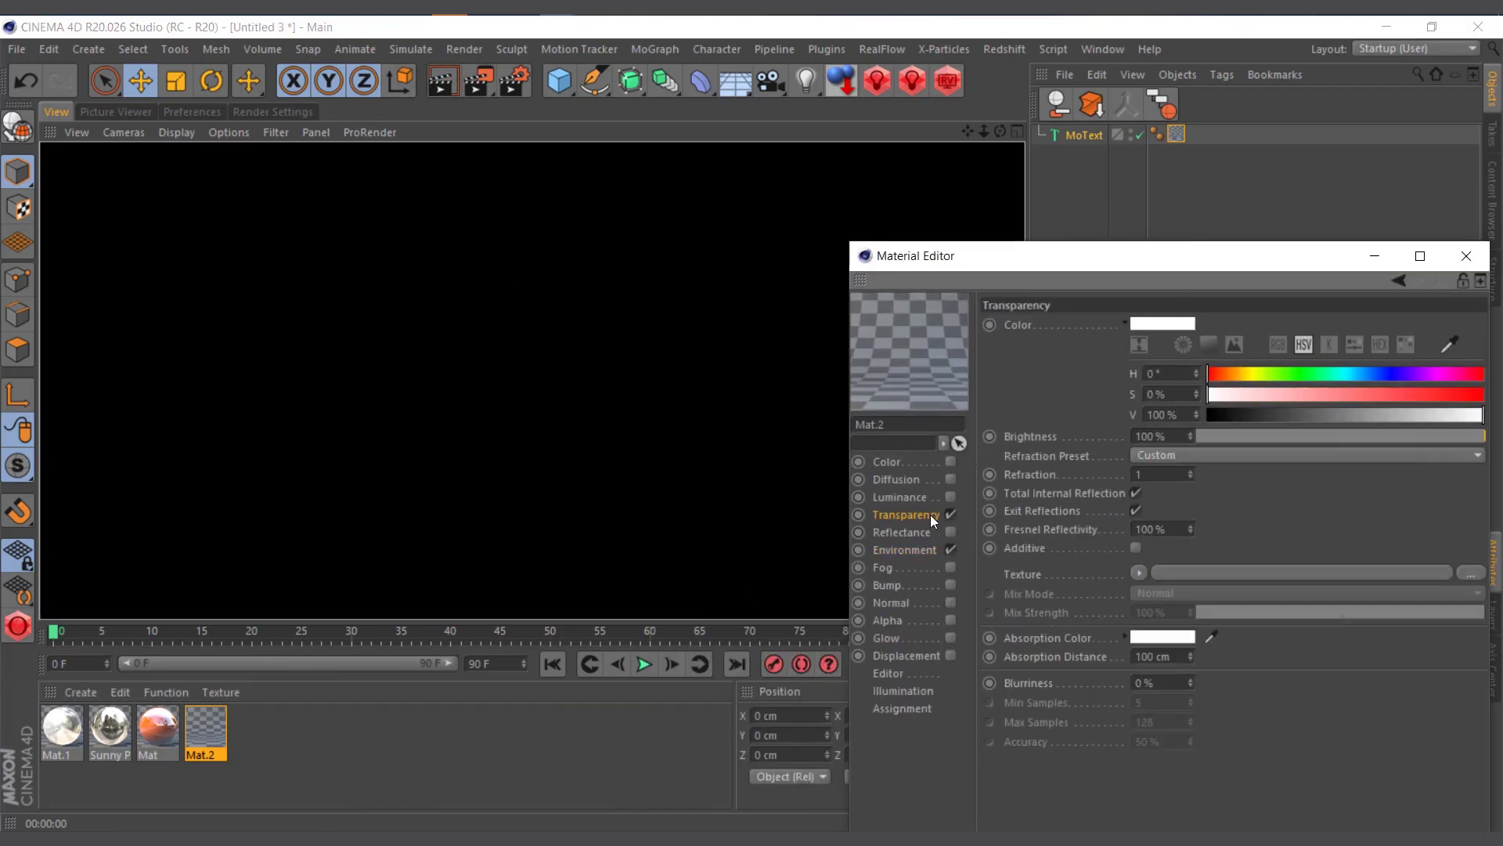
click(1153, 476)
text(.5)
key(Return)
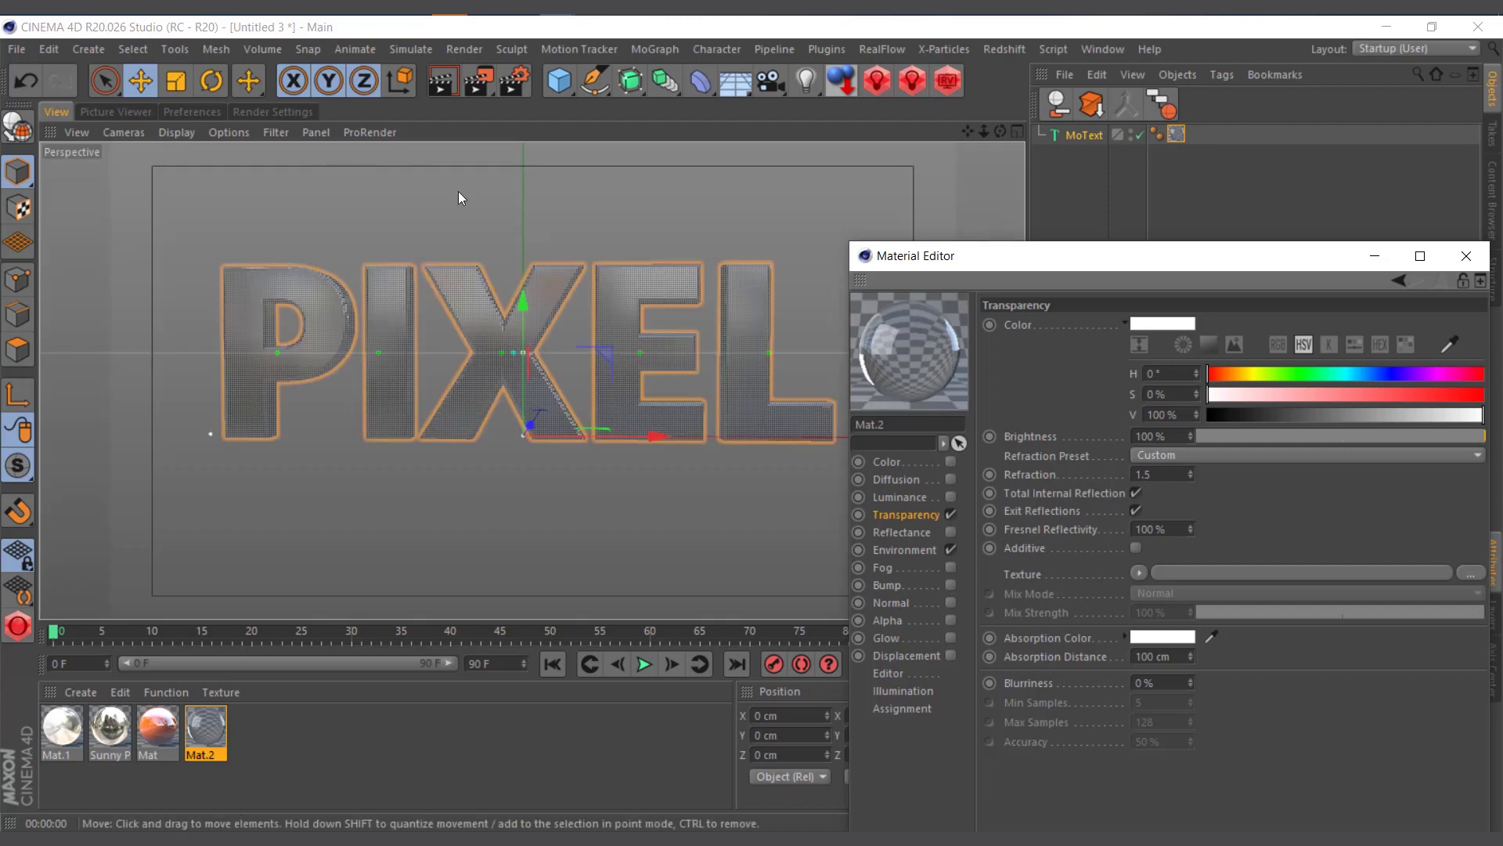
click(442, 82)
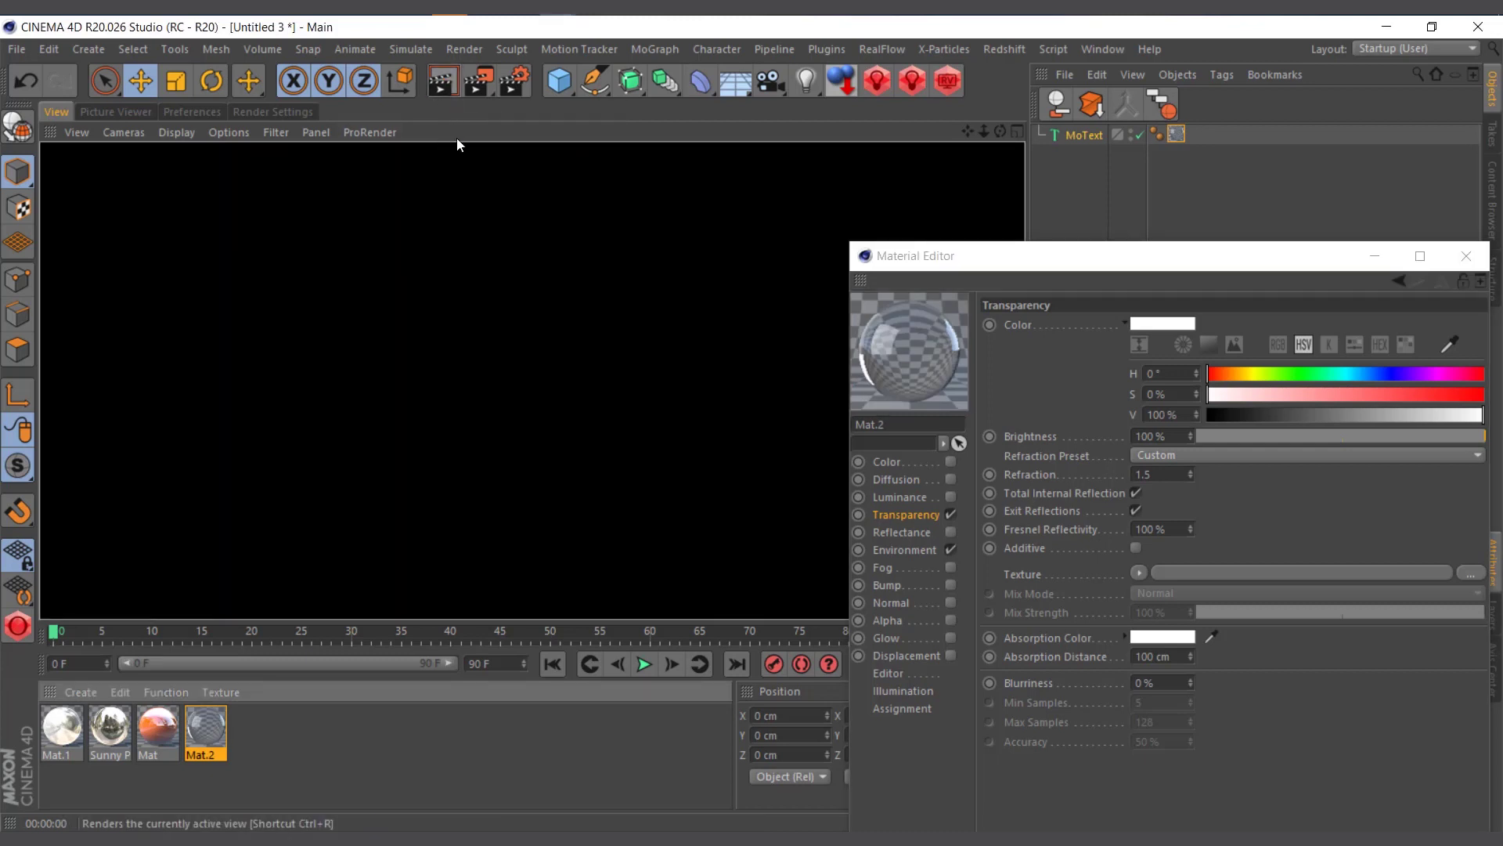
Make Mat.2's transparency additive and render the glassy PIXEL text.
drag(1074, 262, 1057, 251)
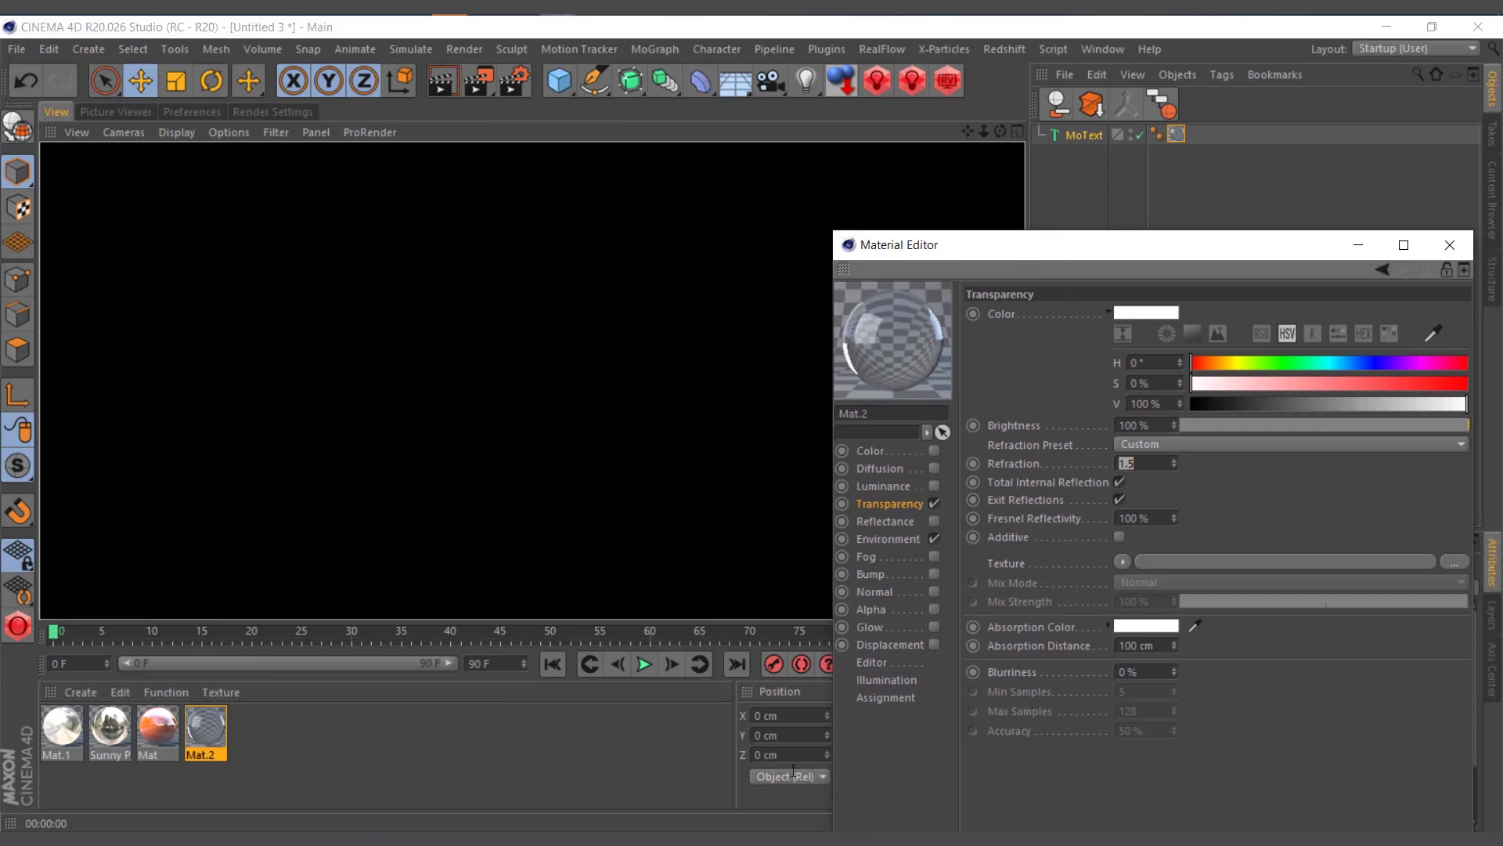
click(900, 503)
click(1120, 537)
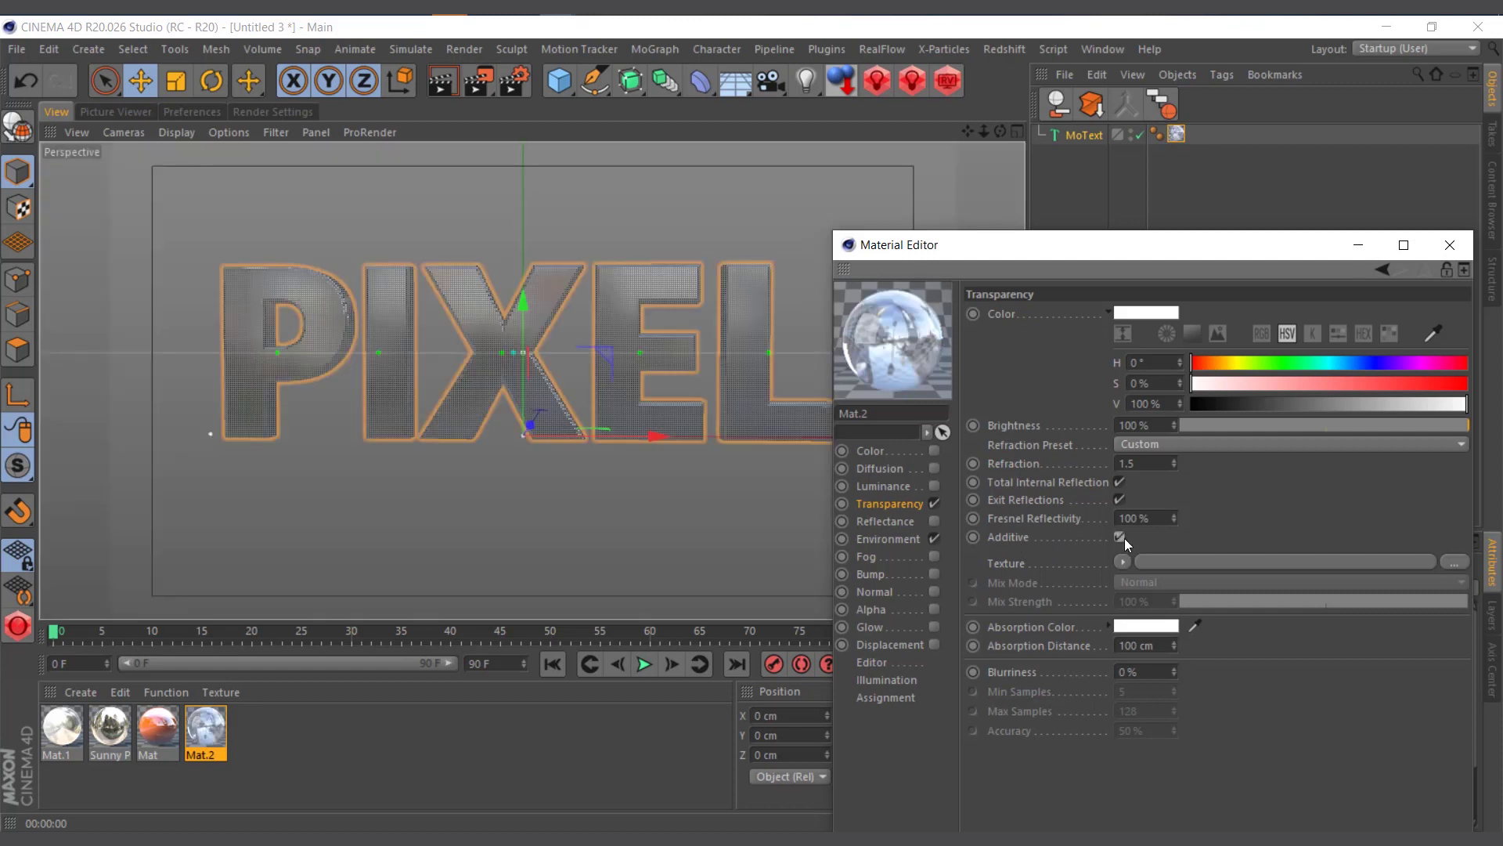
click(443, 81)
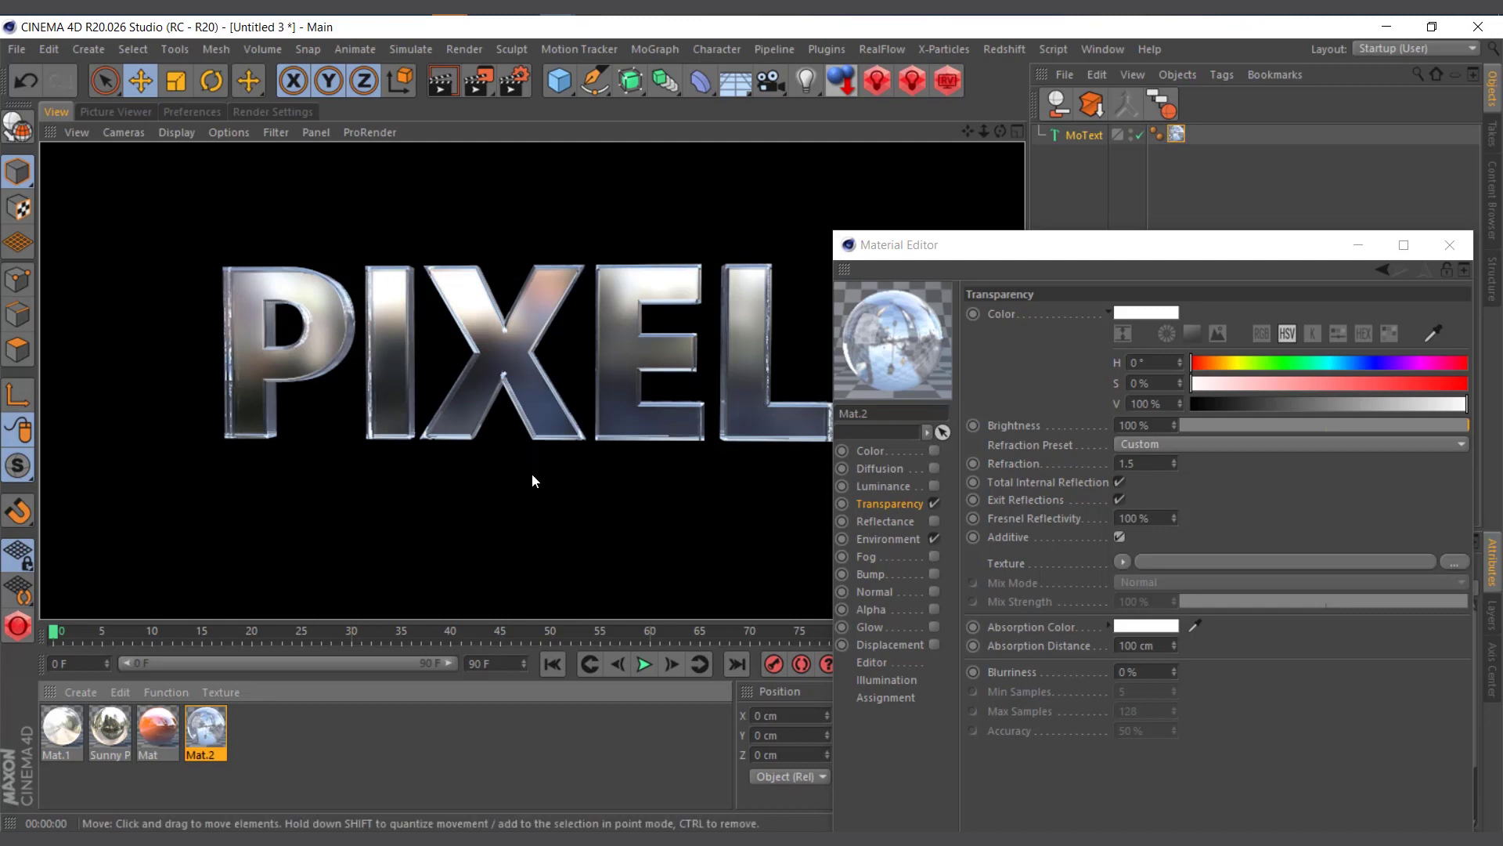
click(902, 537)
Replace Mat.2's environment texture with a Layer shader holding a Multiply Fresnel layer.
click(1070, 451)
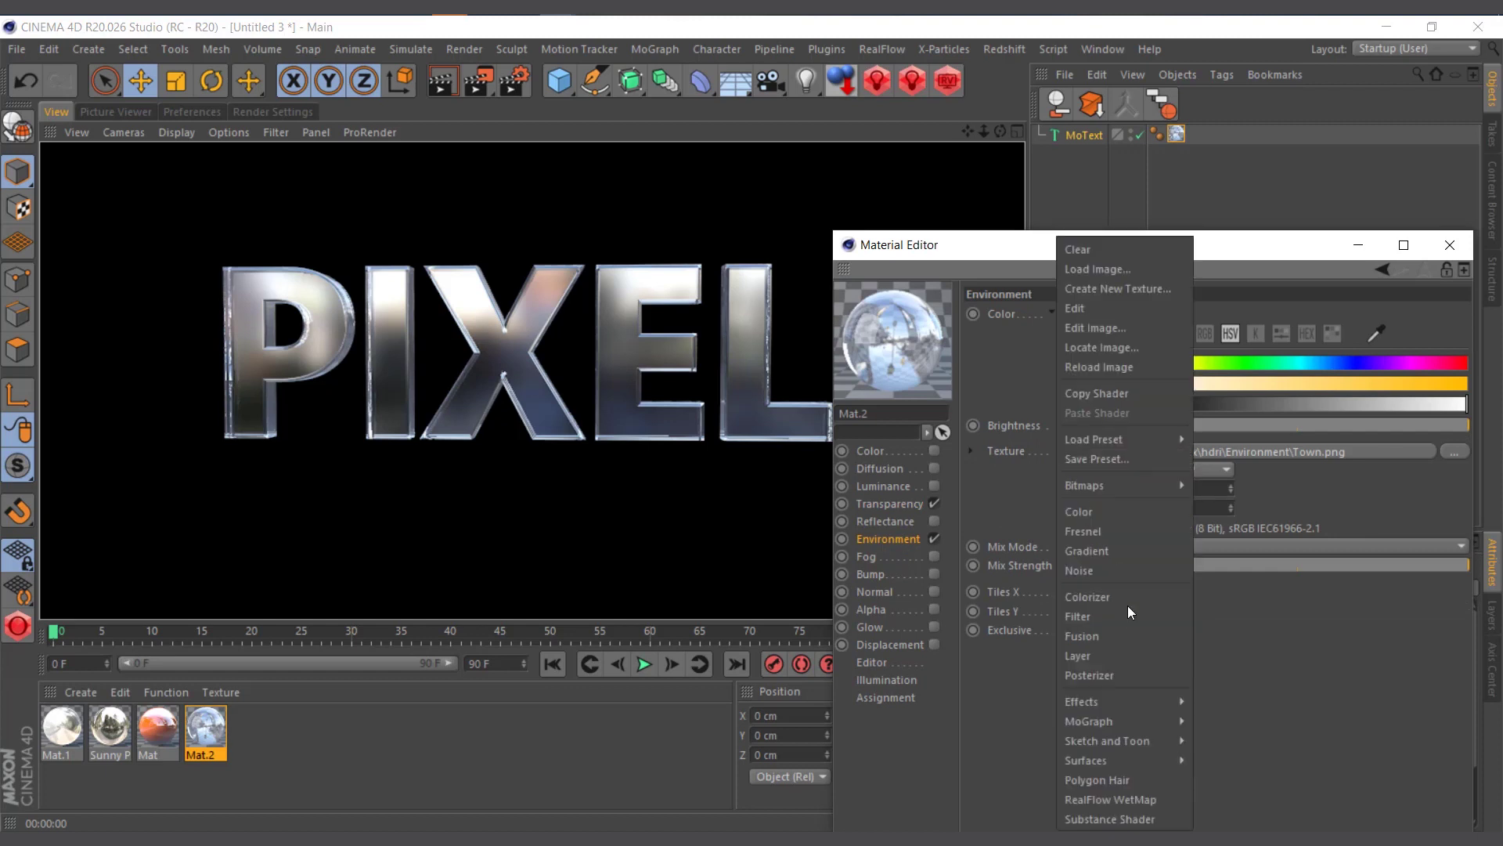
click(1129, 658)
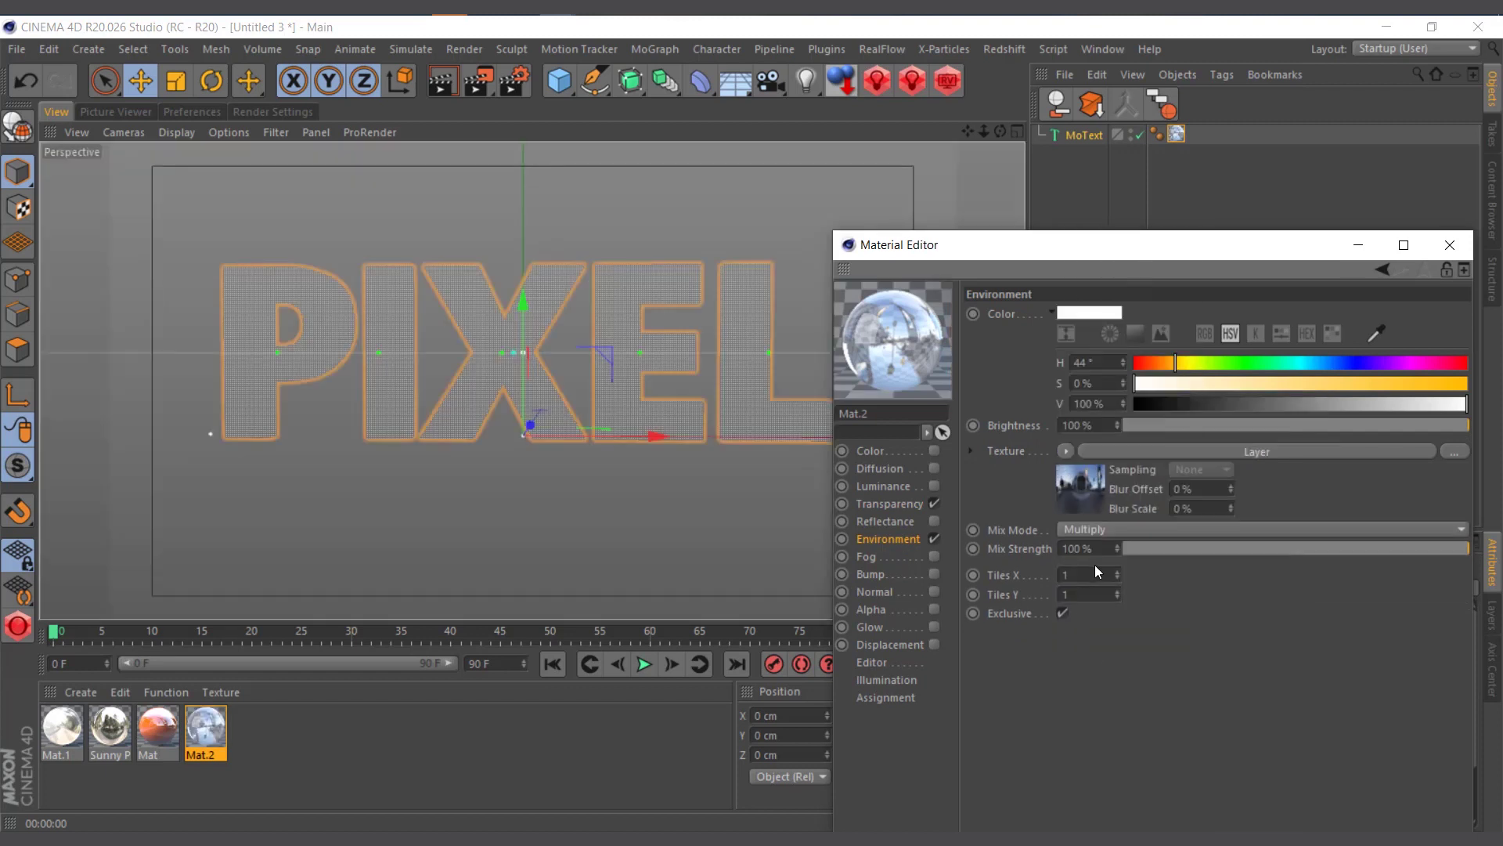
click(1079, 496)
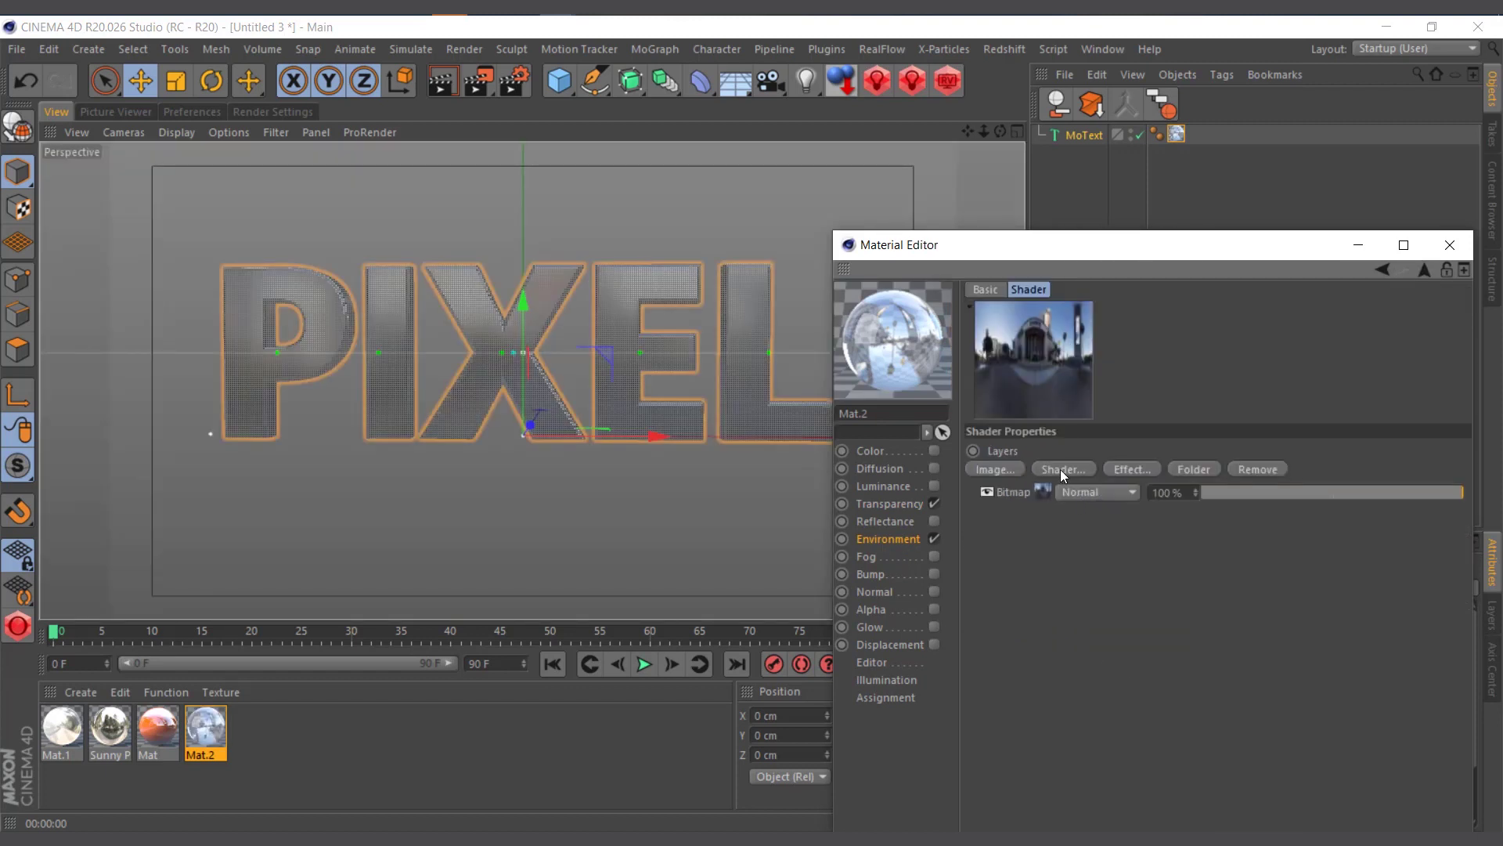
click(1060, 469)
click(1129, 505)
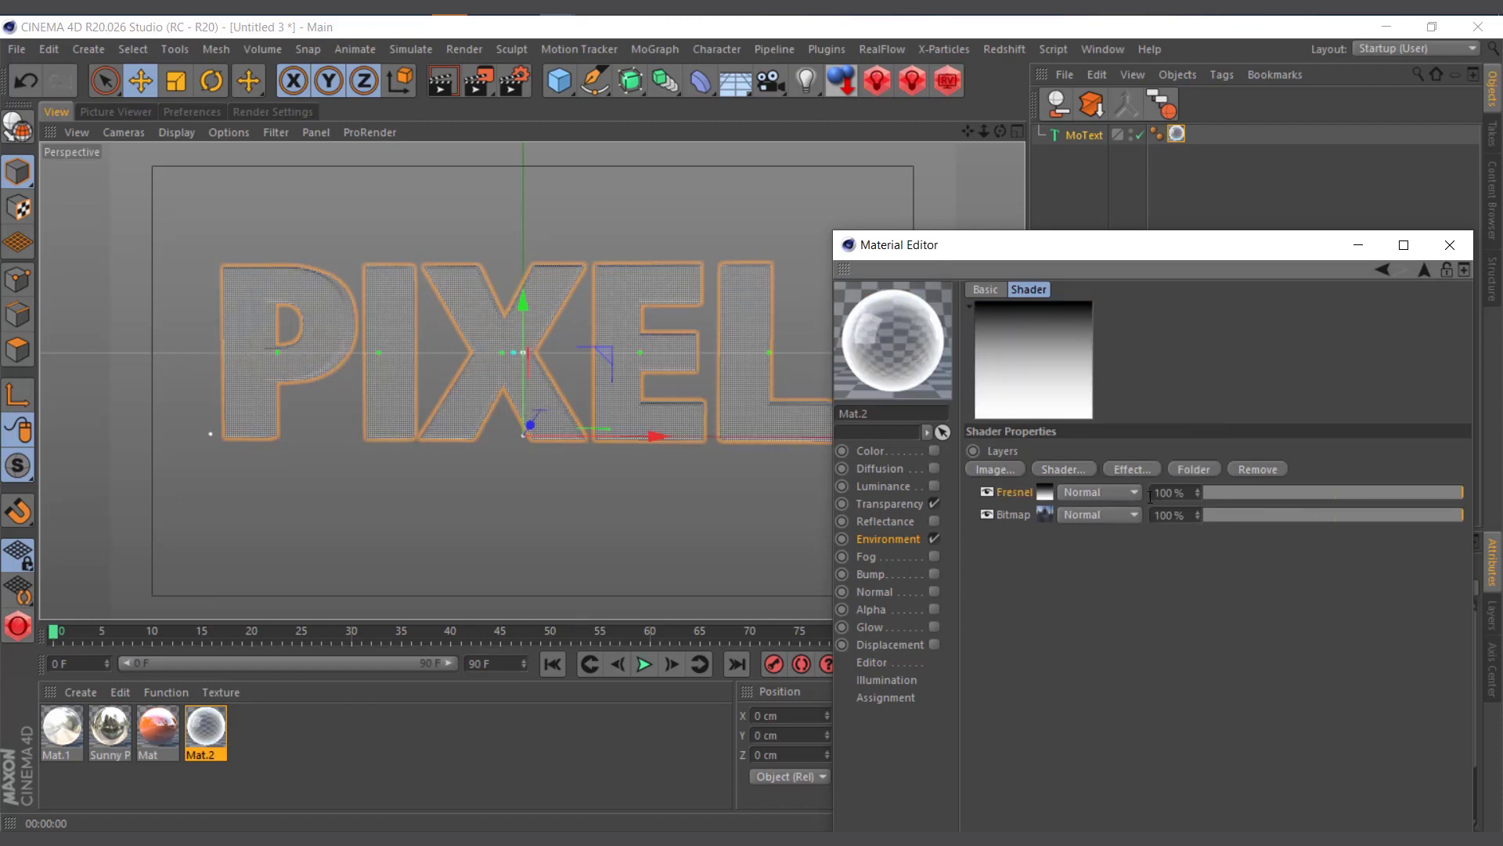
click(1096, 493)
click(1101, 87)
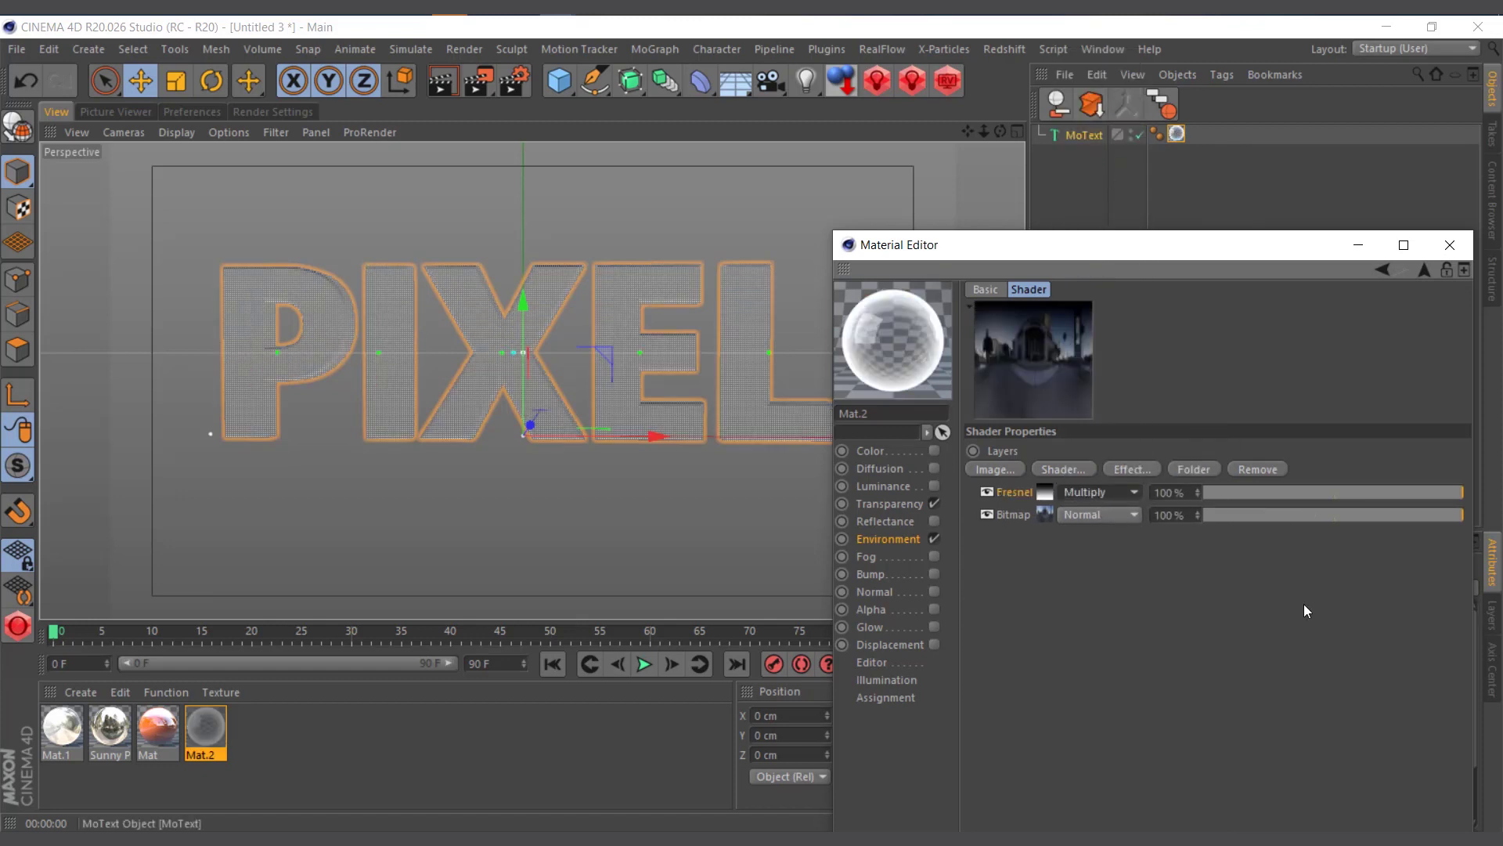
Lower the Fresnel layer to 68% and render the glass PIXEL text.
click(1378, 490)
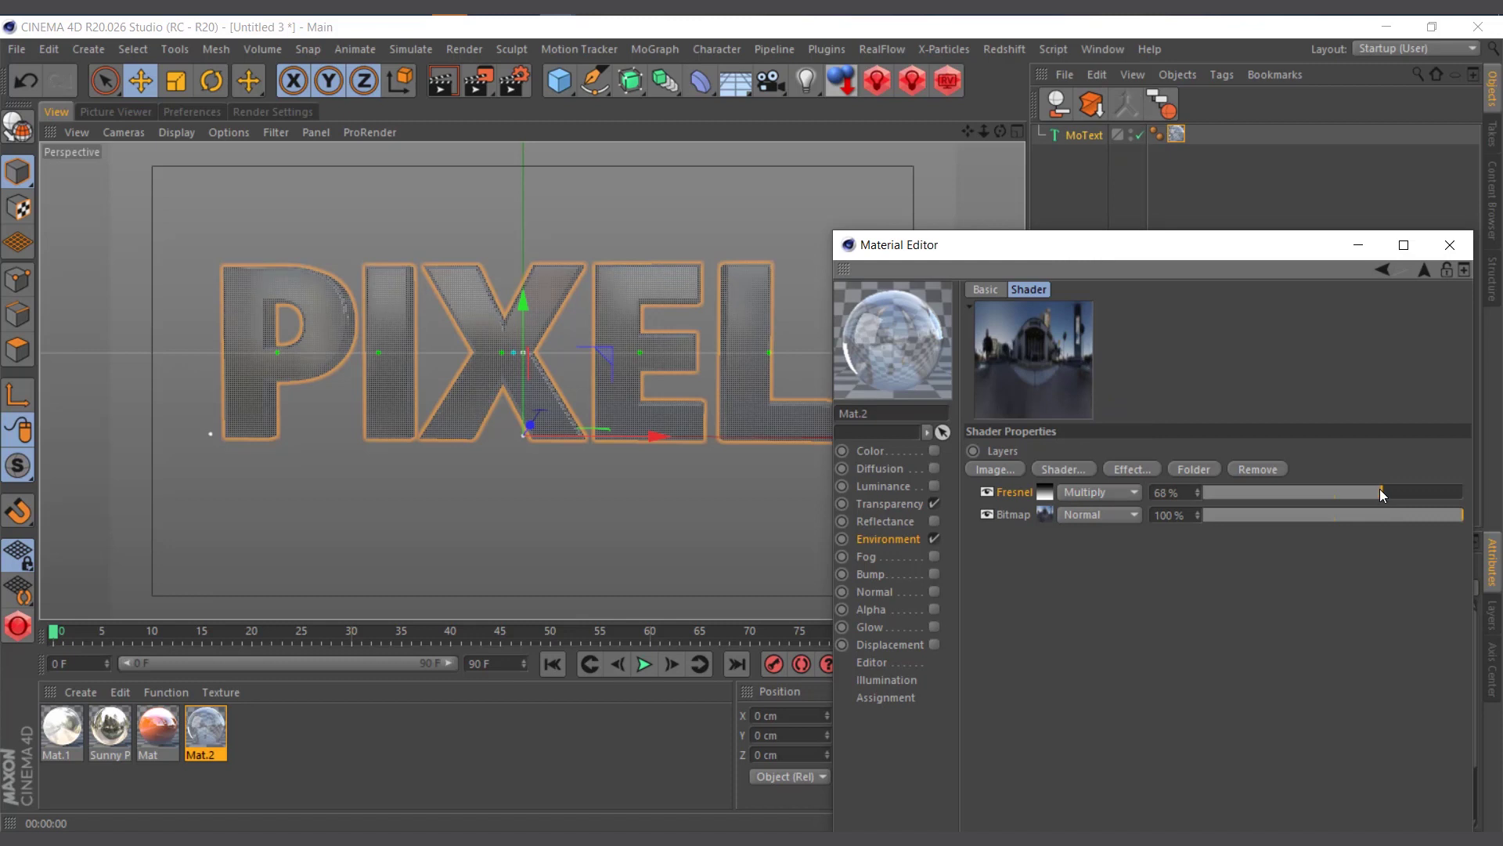
click(450, 86)
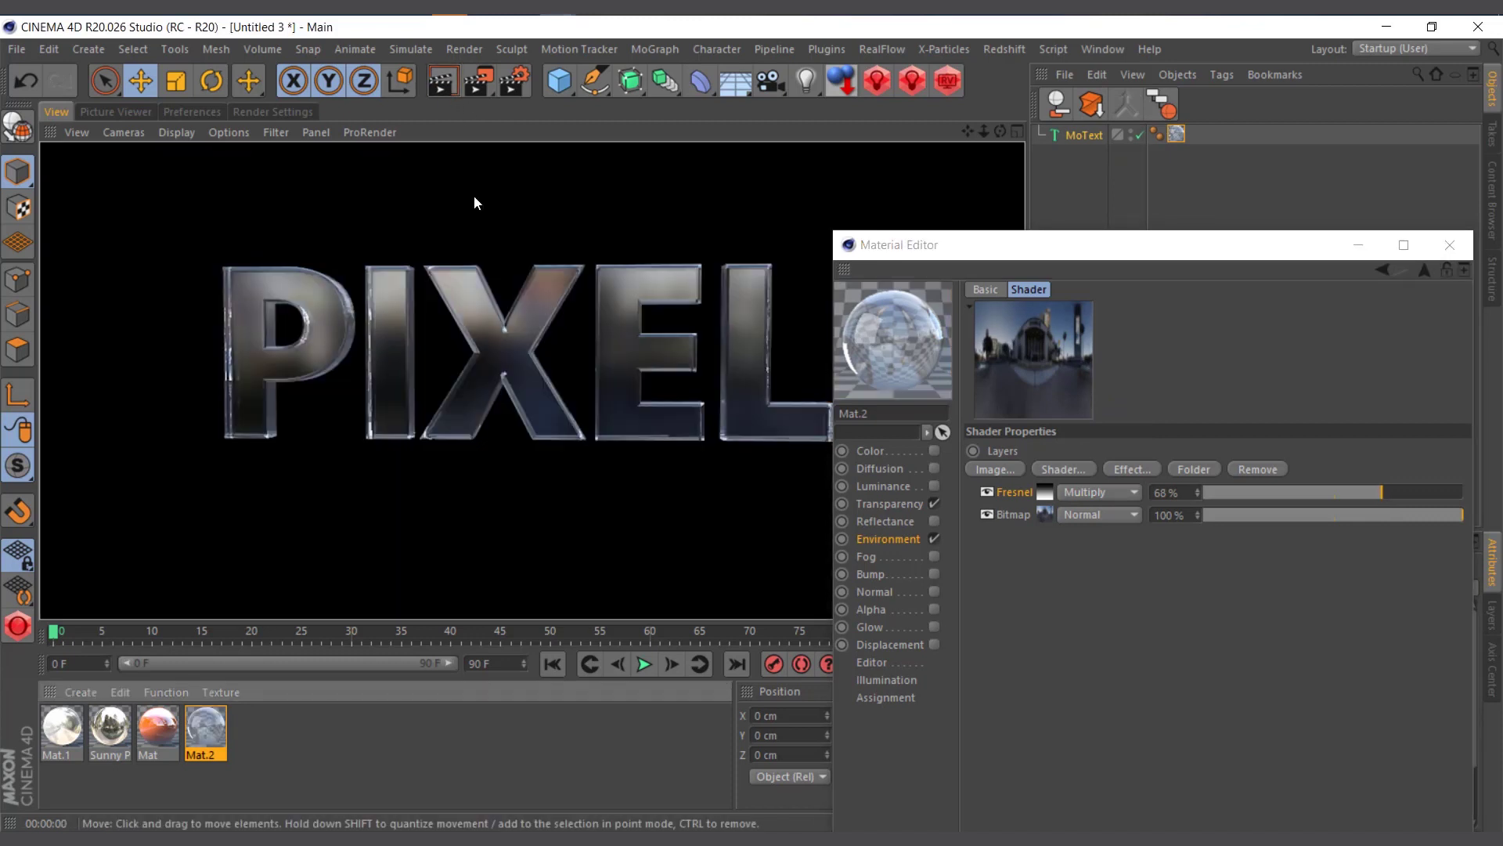
drag(1093, 251, 1118, 240)
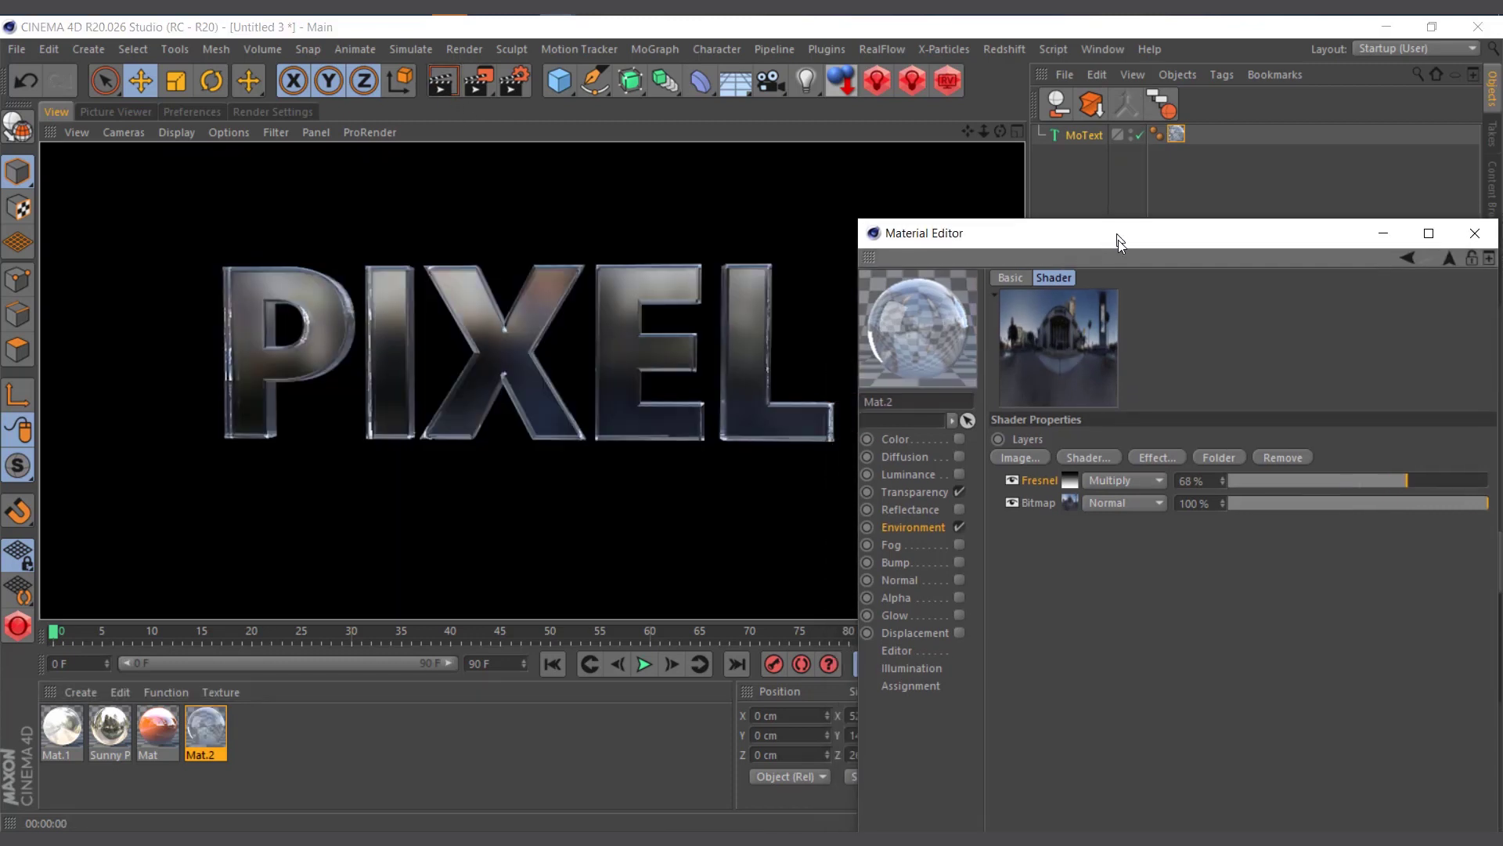
click(917, 528)
Tile Mat.2's environment reflection 3 × 3 and render to check it.
double_click(1092, 563)
text(3)
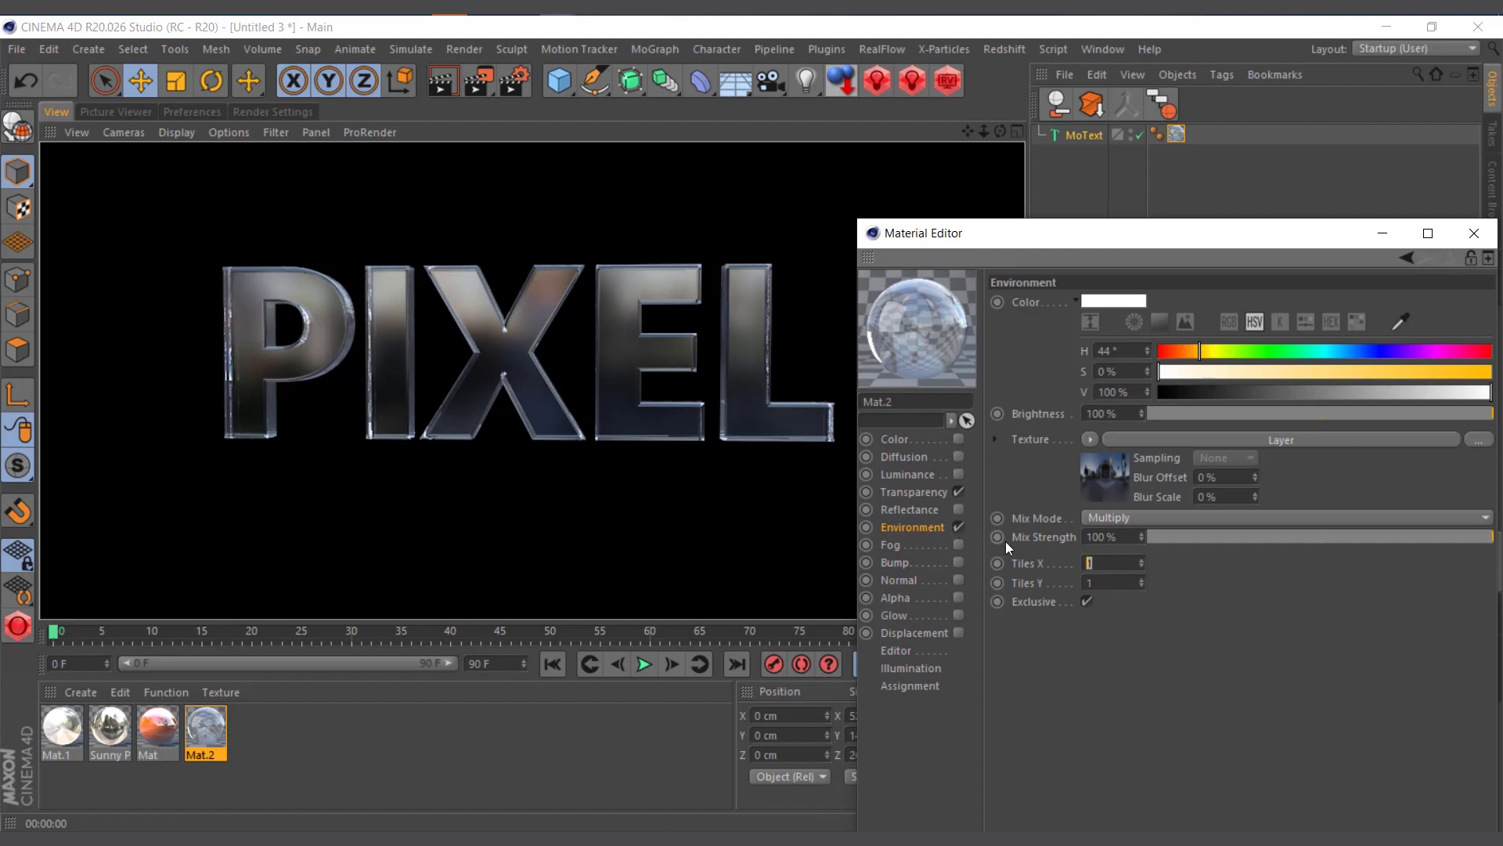
key(Tab)
text(3)
key(Return)
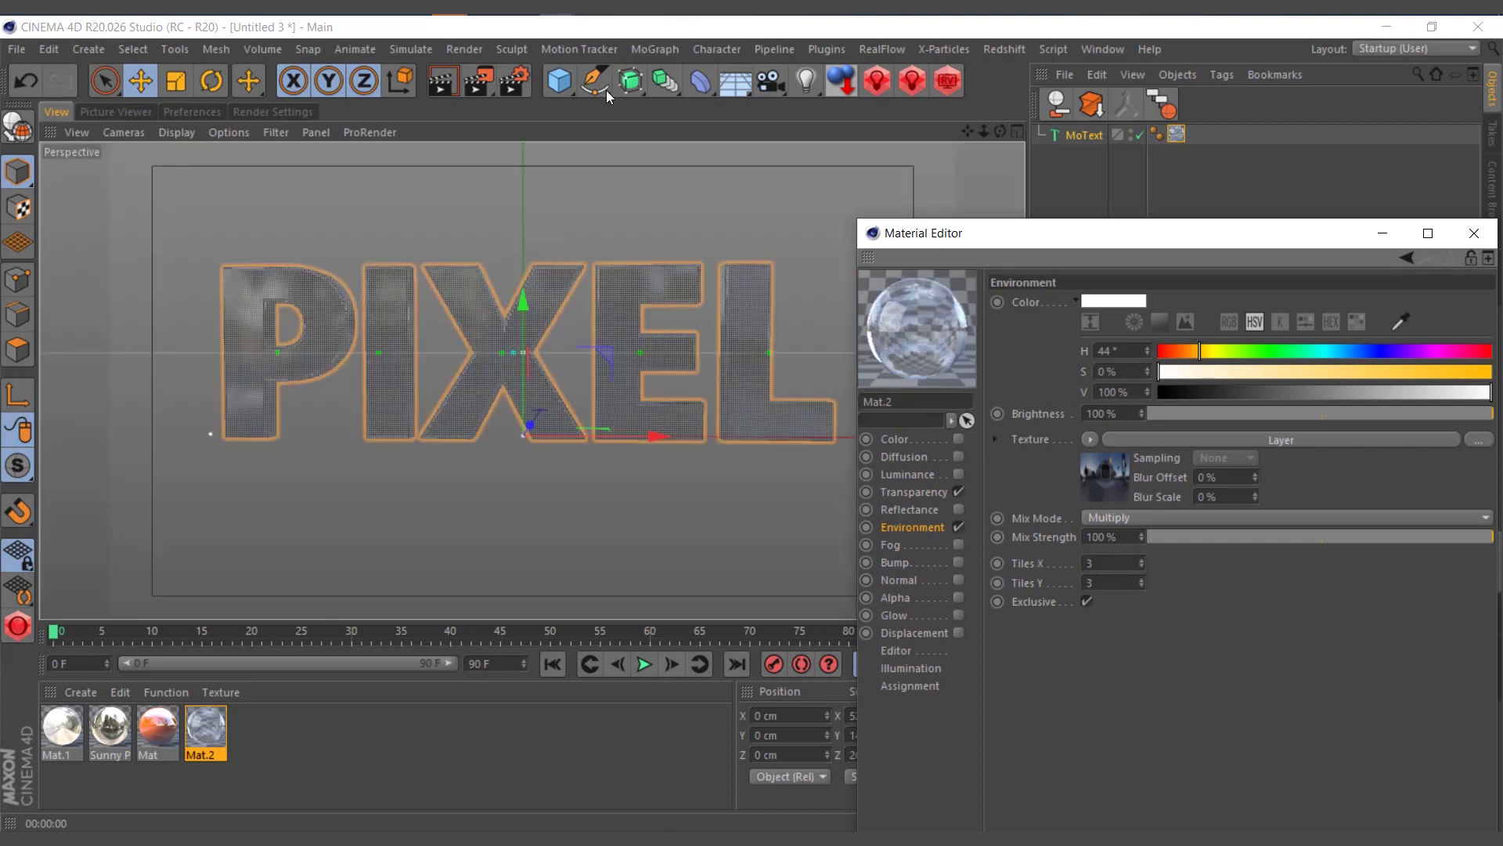
click(448, 91)
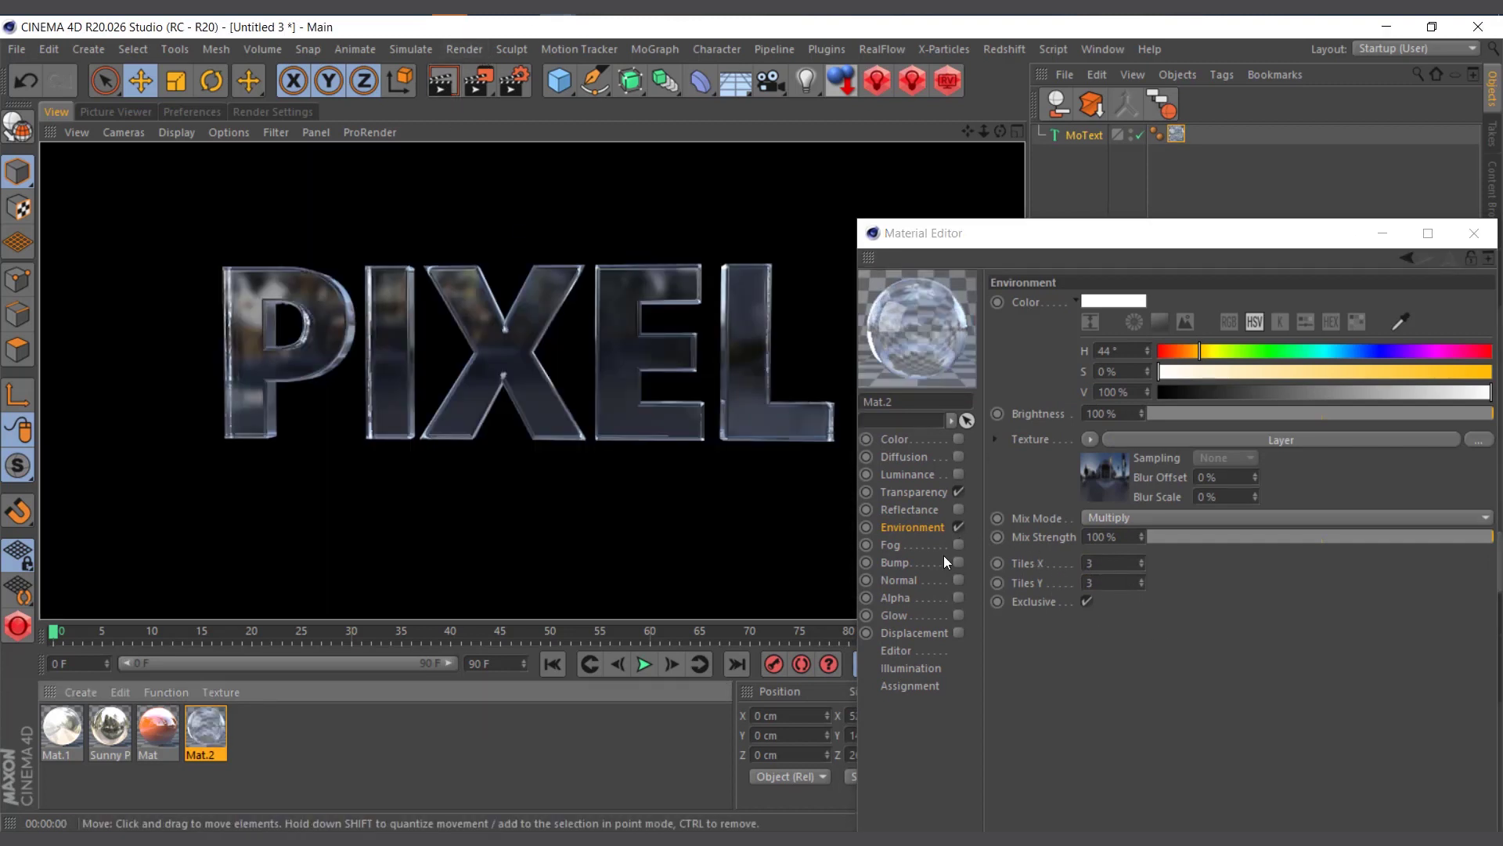
drag(1088, 241, 1169, 256)
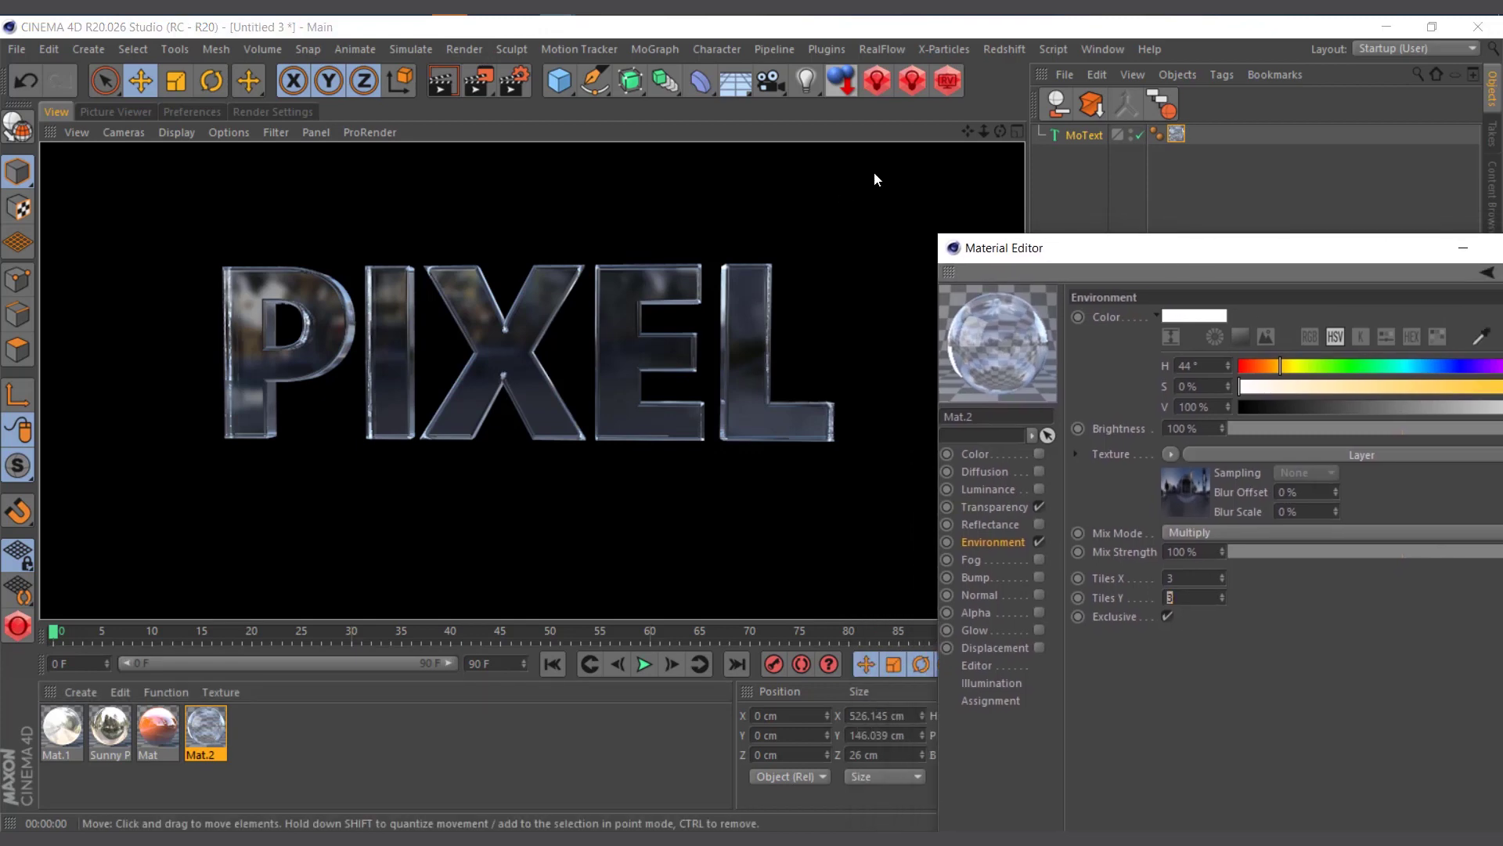
click(978, 131)
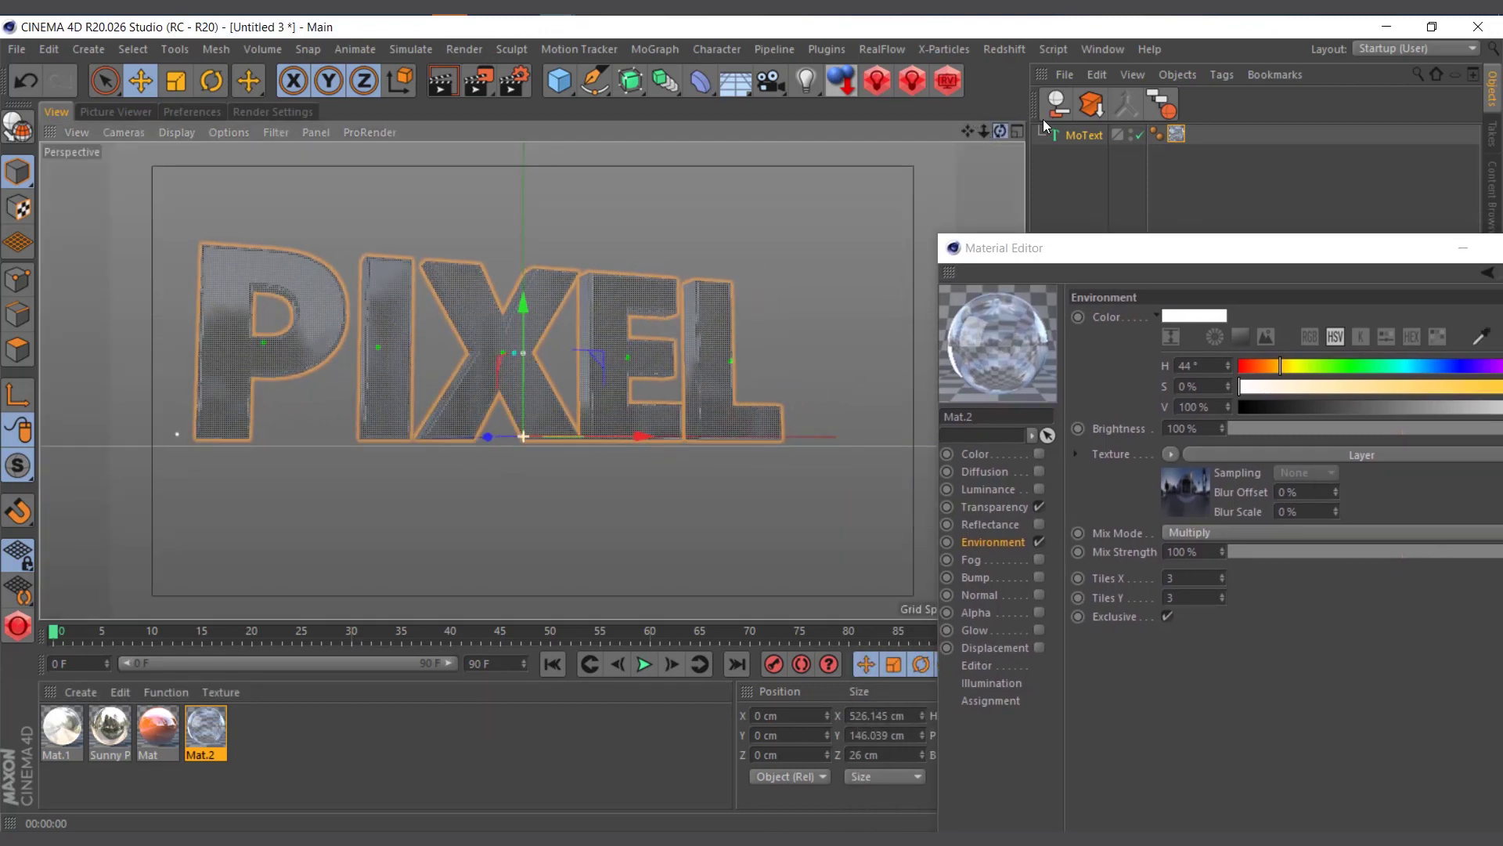
Increase the tiling to 5 × 5, re-render, and close the material editor.
scroll(433, 258, up, 3)
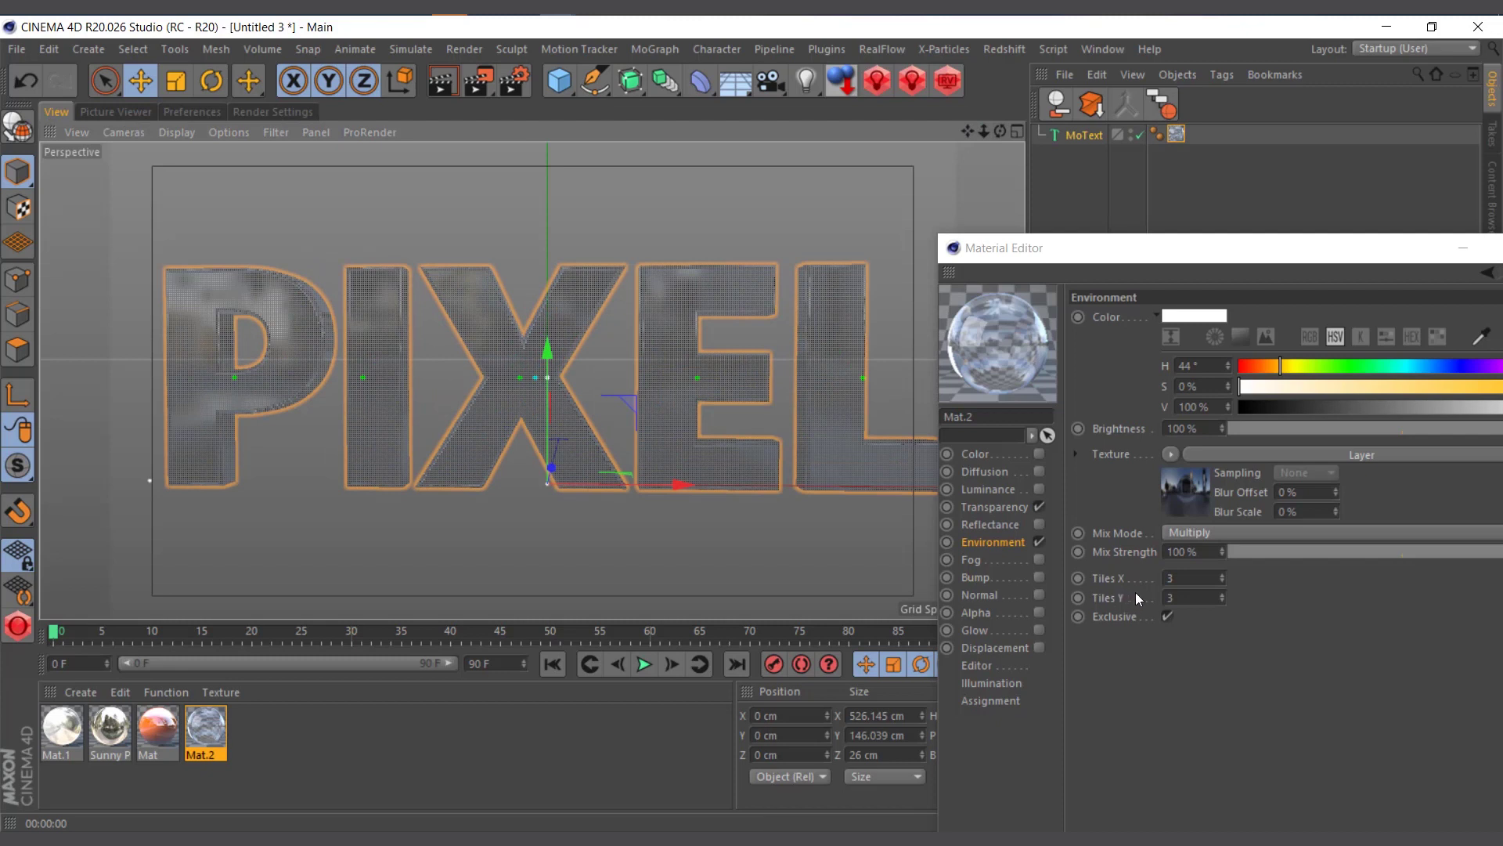
click(1197, 580)
text(5)
click(1192, 597)
text(5)
key(Return)
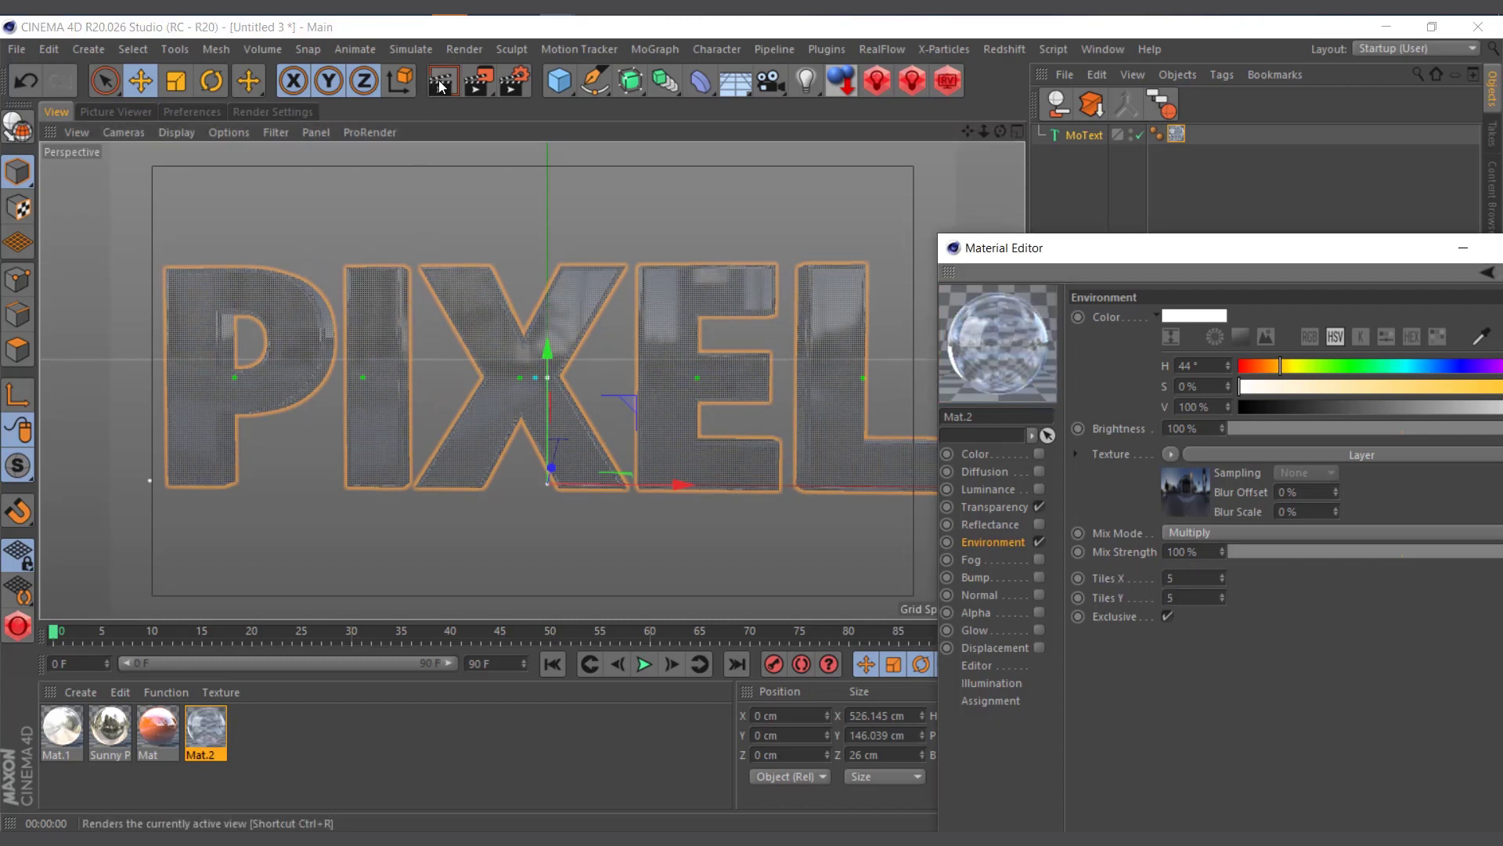
click(441, 83)
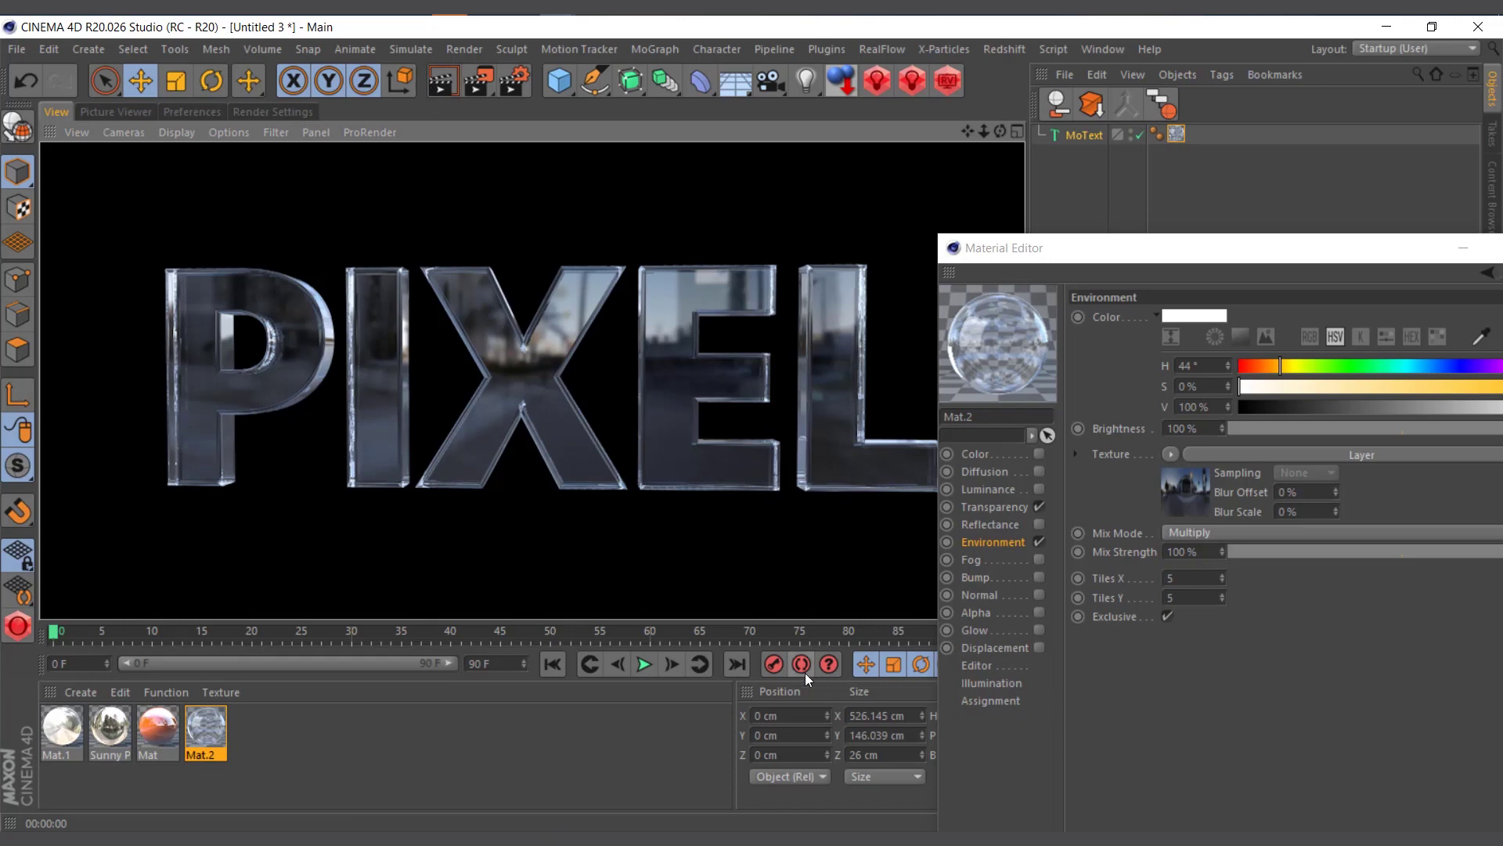
click(518, 328)
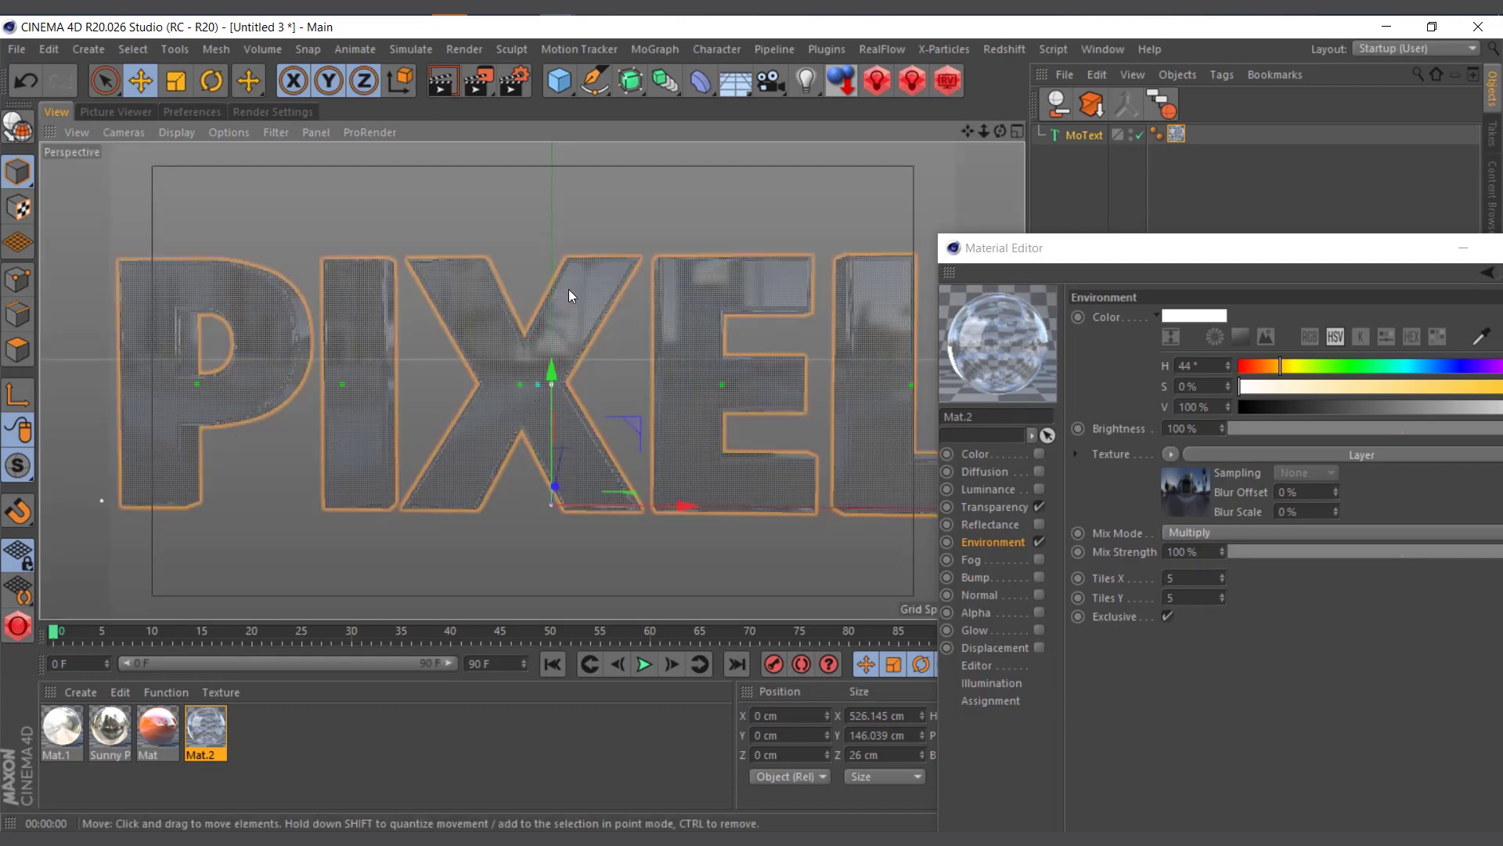
click(439, 88)
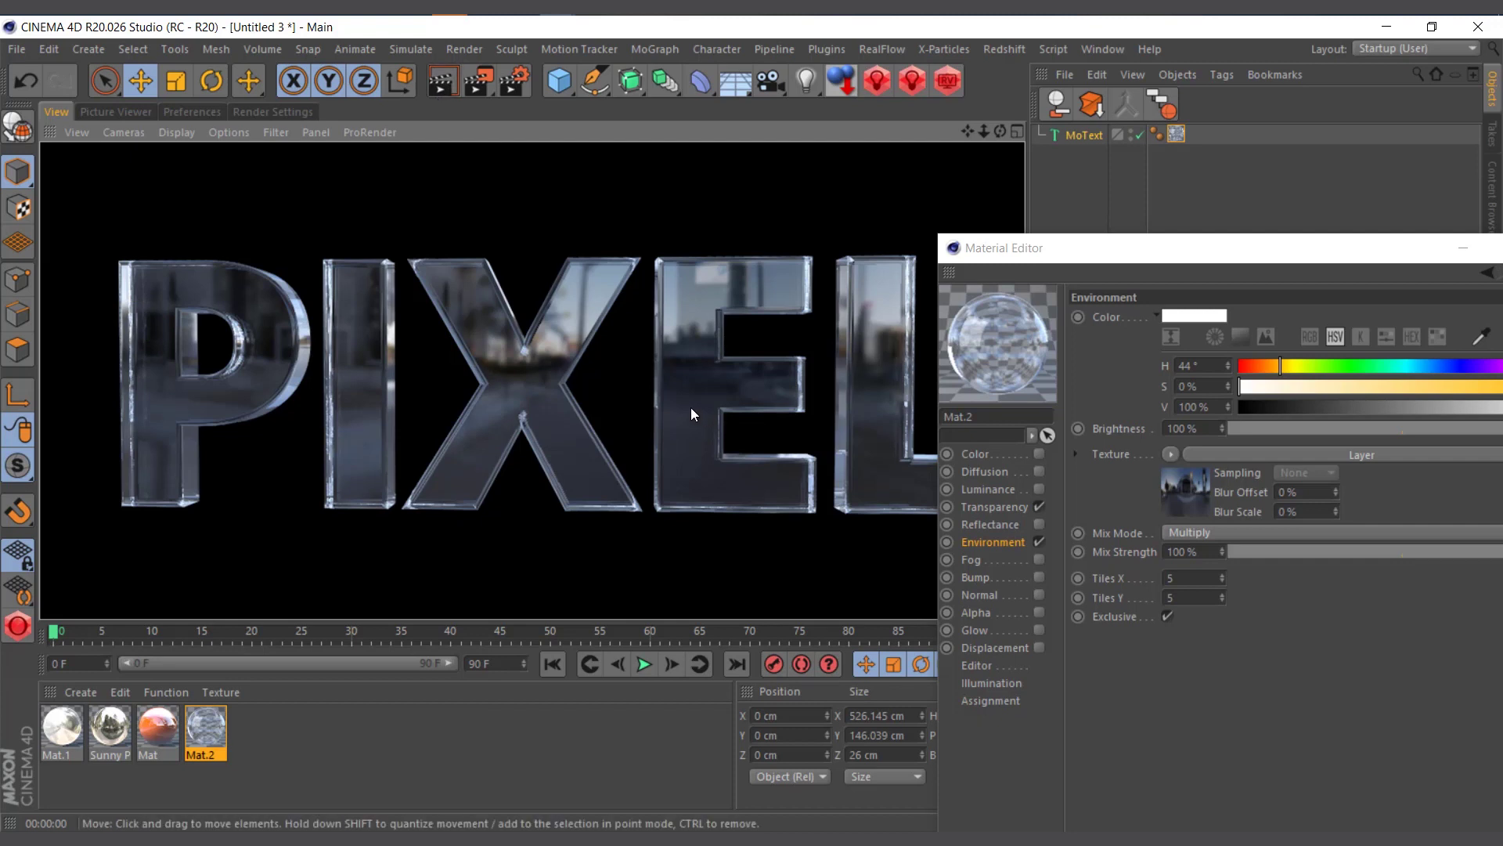
click(547, 346)
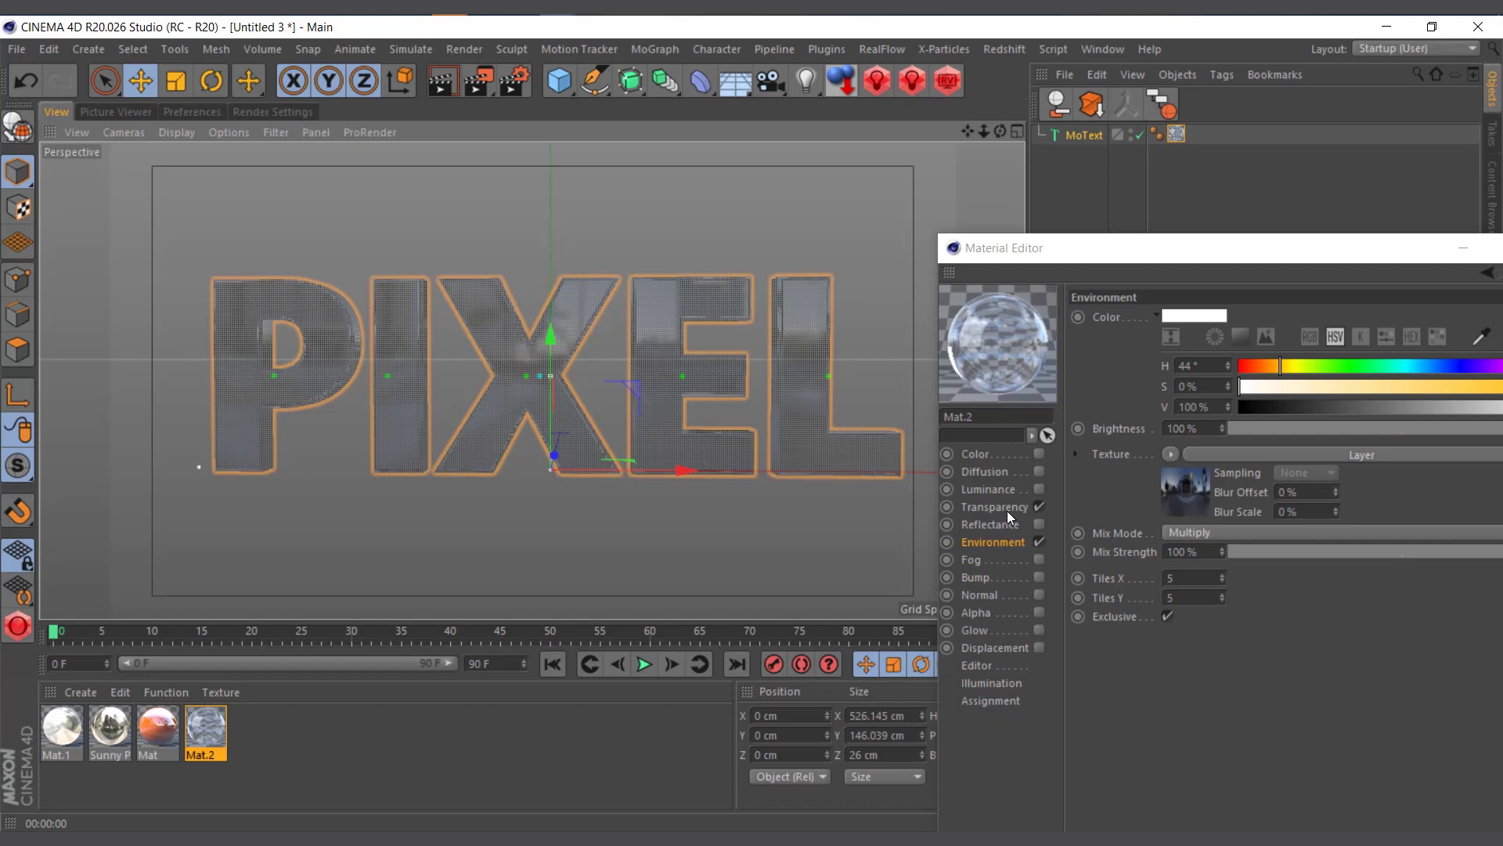
click(222, 731)
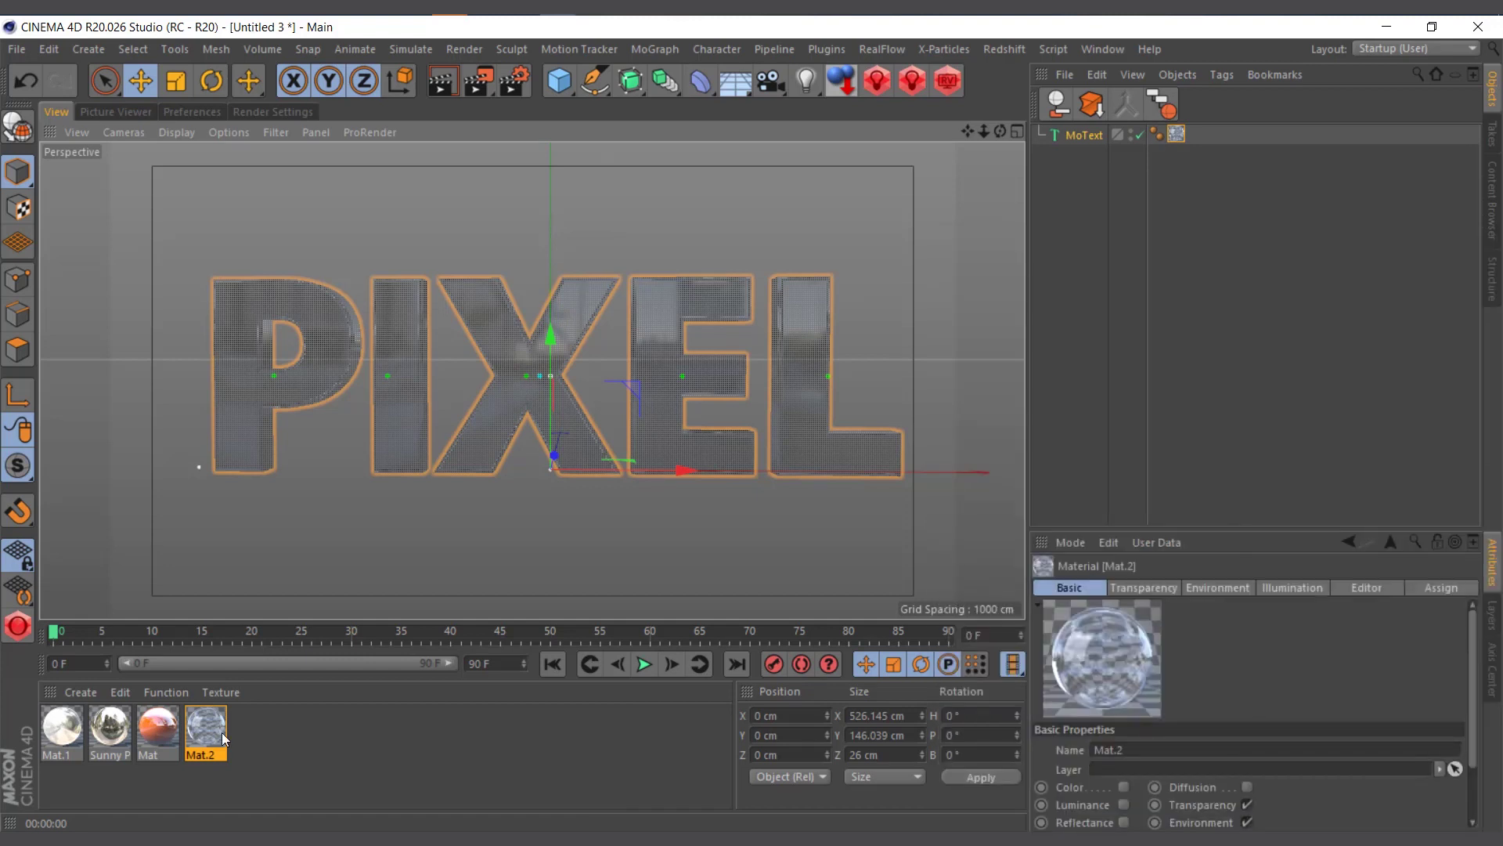
Duplicate Mat.2 as Mat.3, disable transparency, and tint the environment orange (H 39°, S 100%).
drag(222, 731, 216, 723)
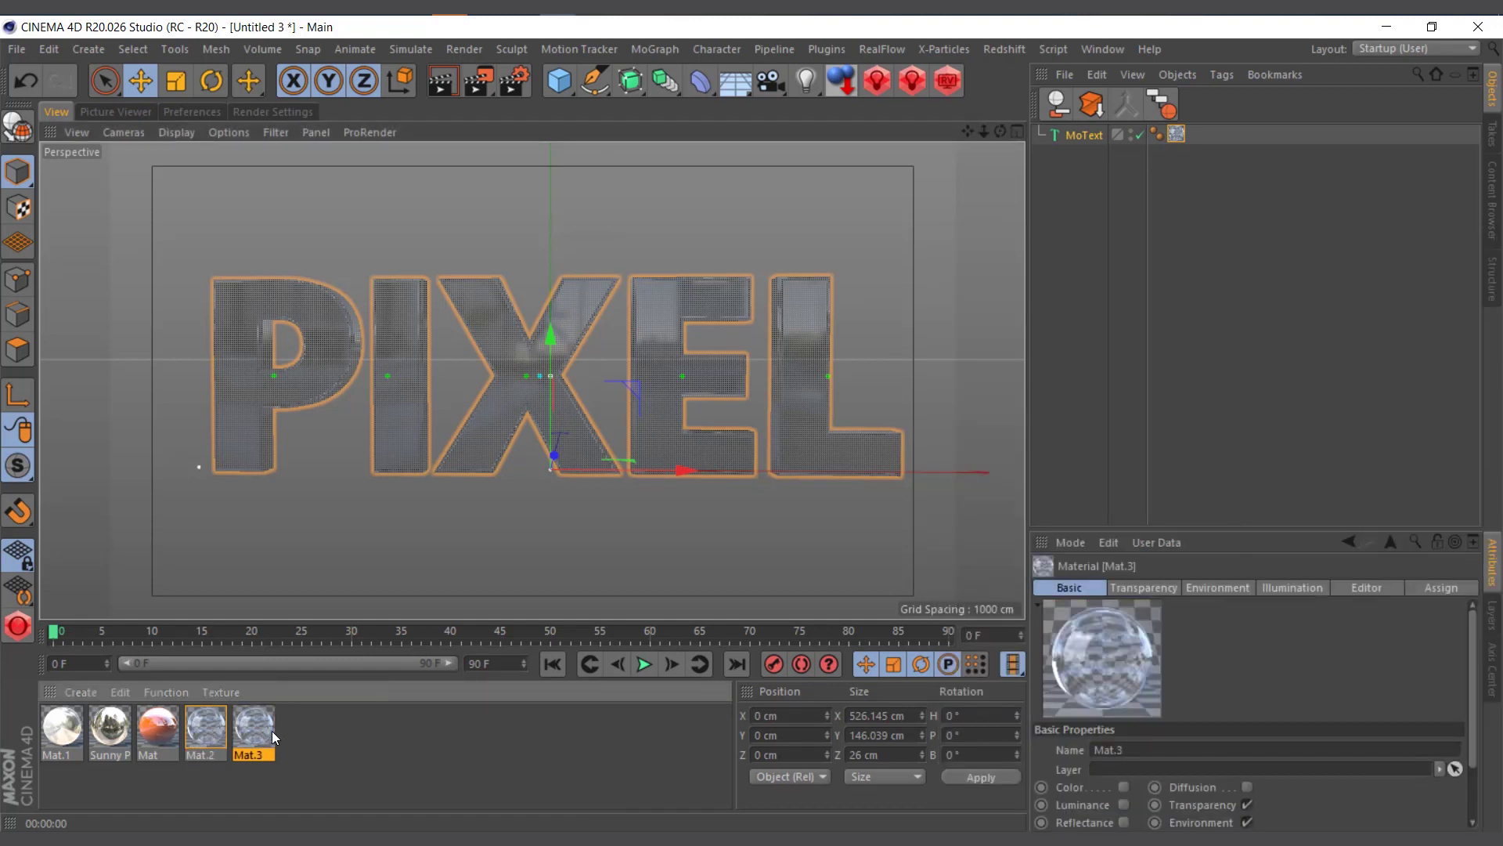
double_click(255, 732)
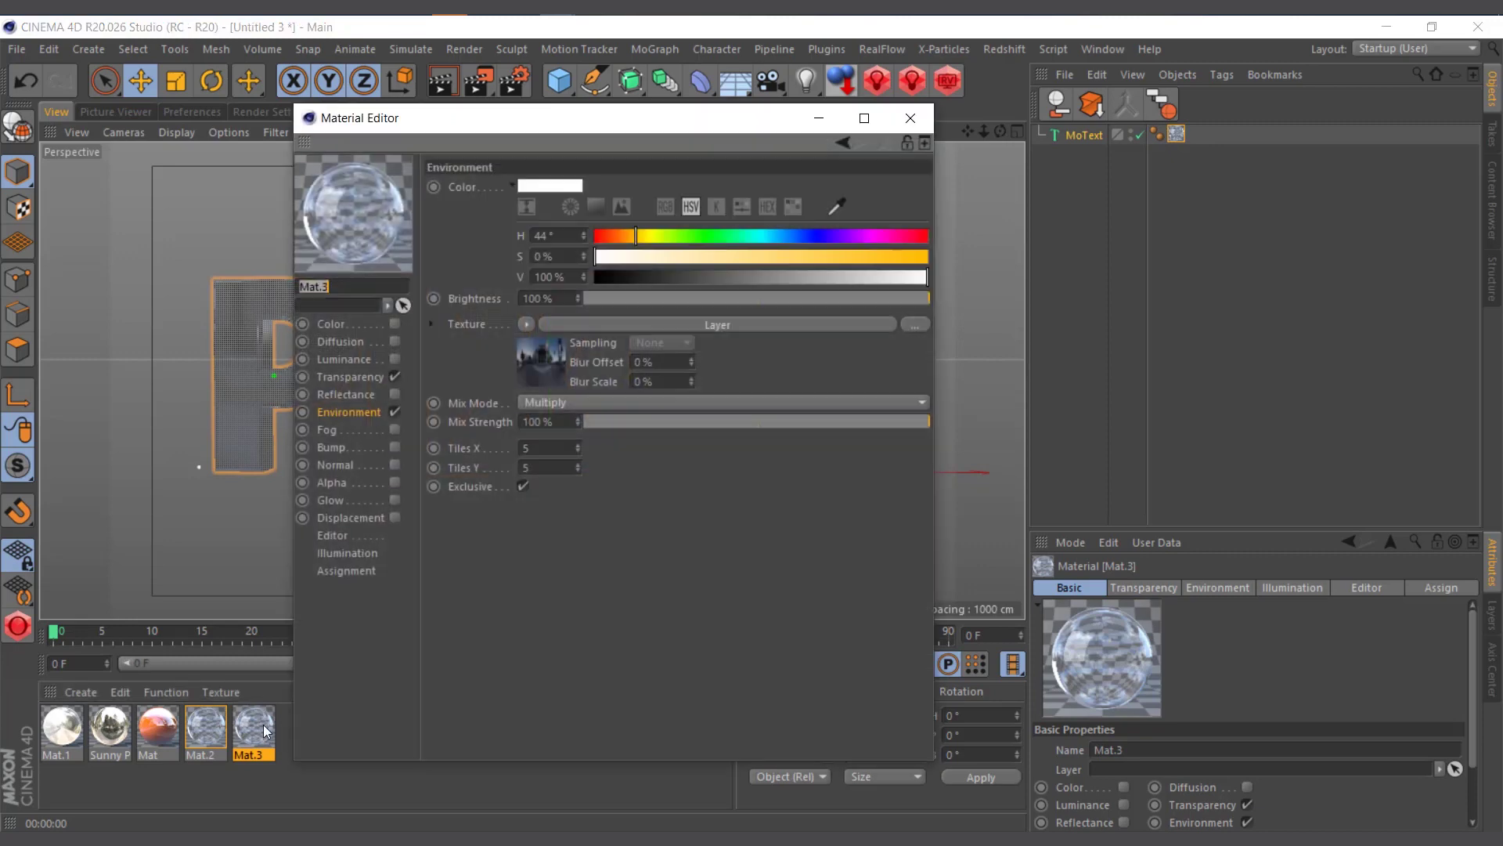
click(394, 375)
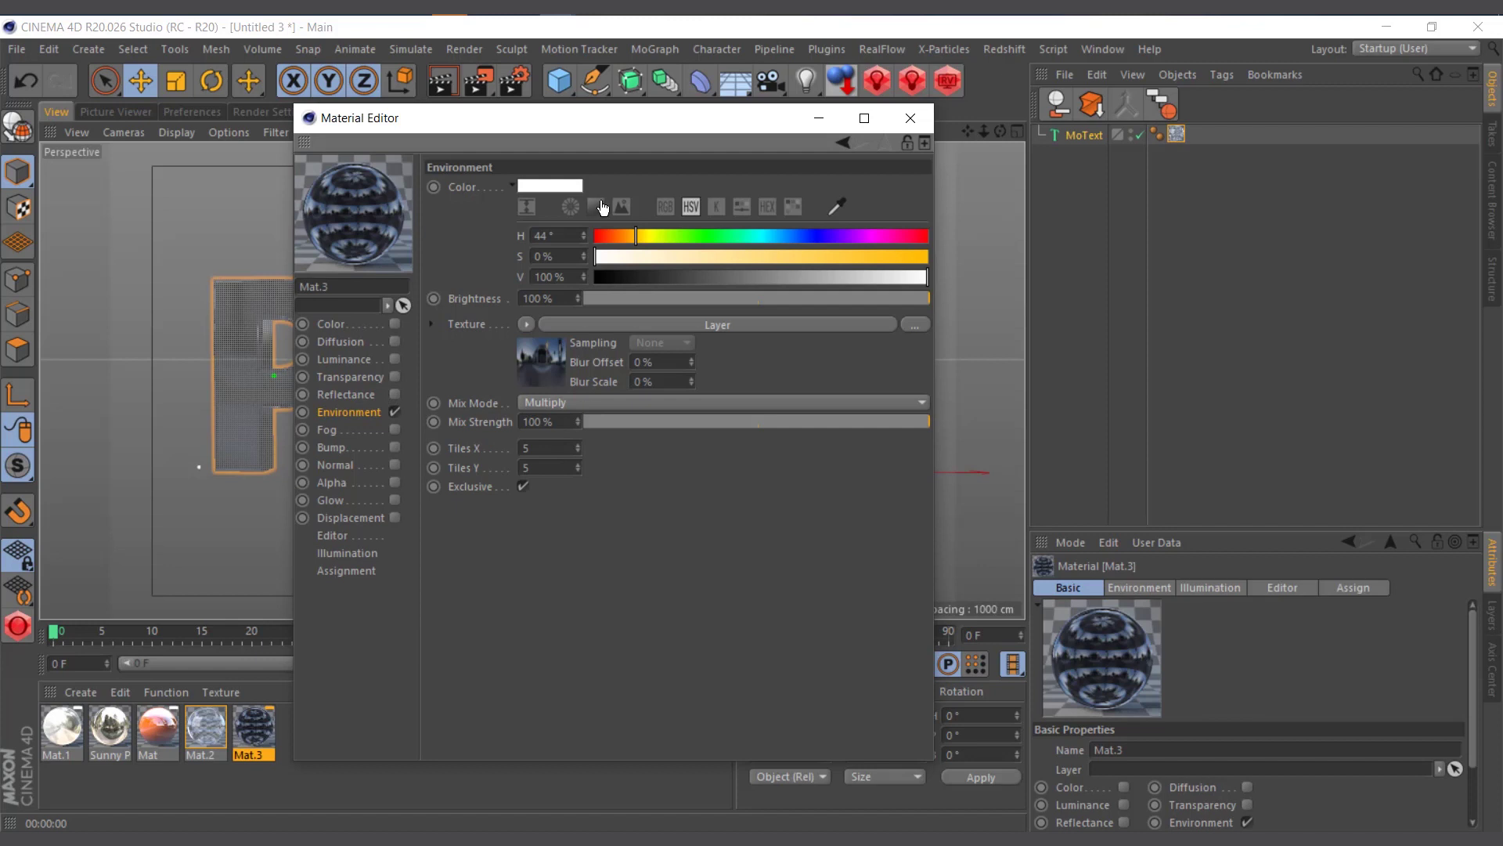
click(552, 187)
click(469, 181)
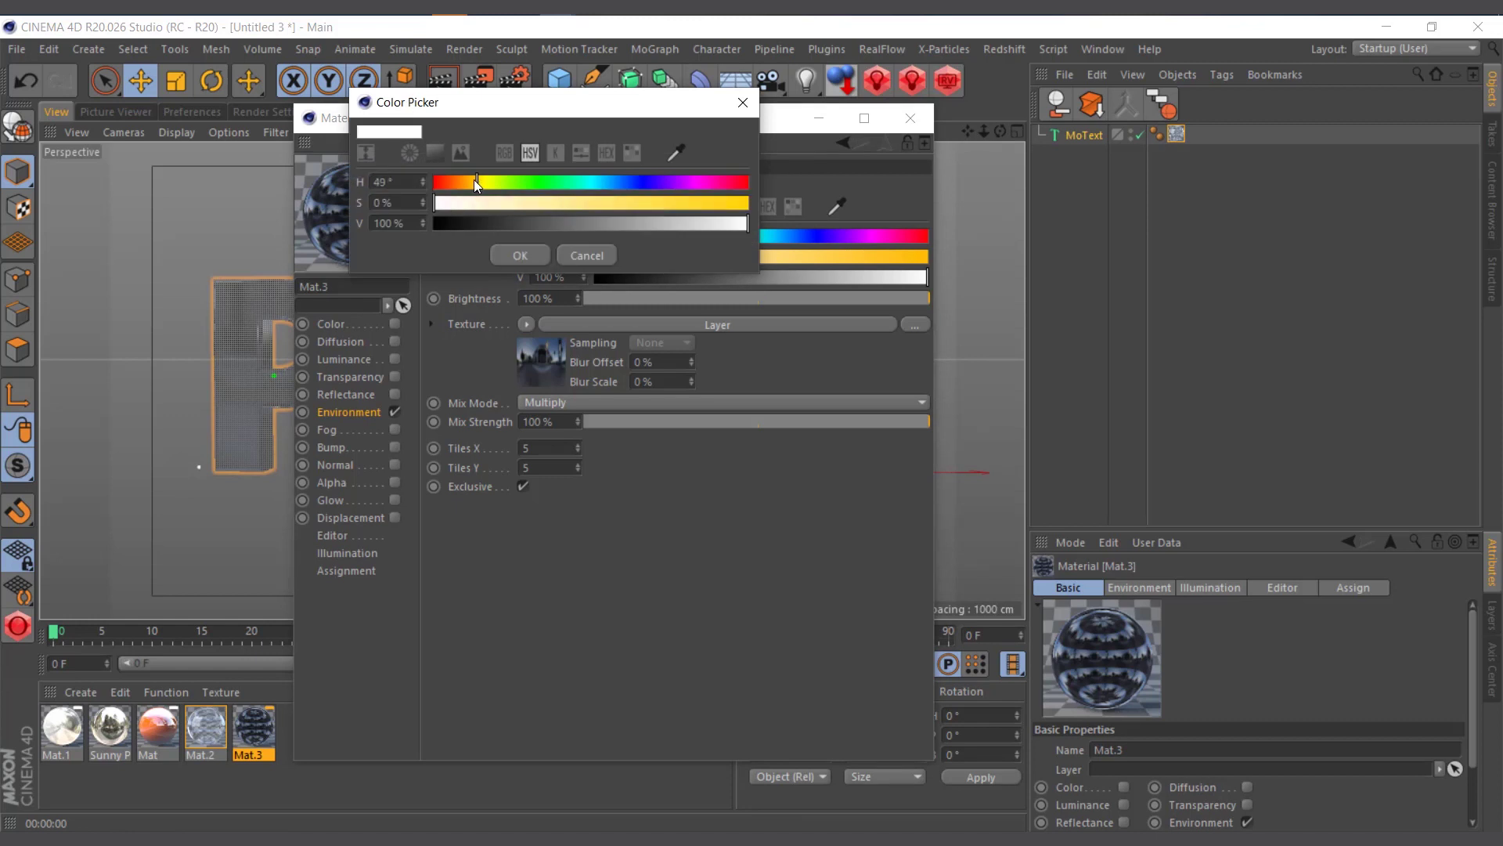
click(747, 203)
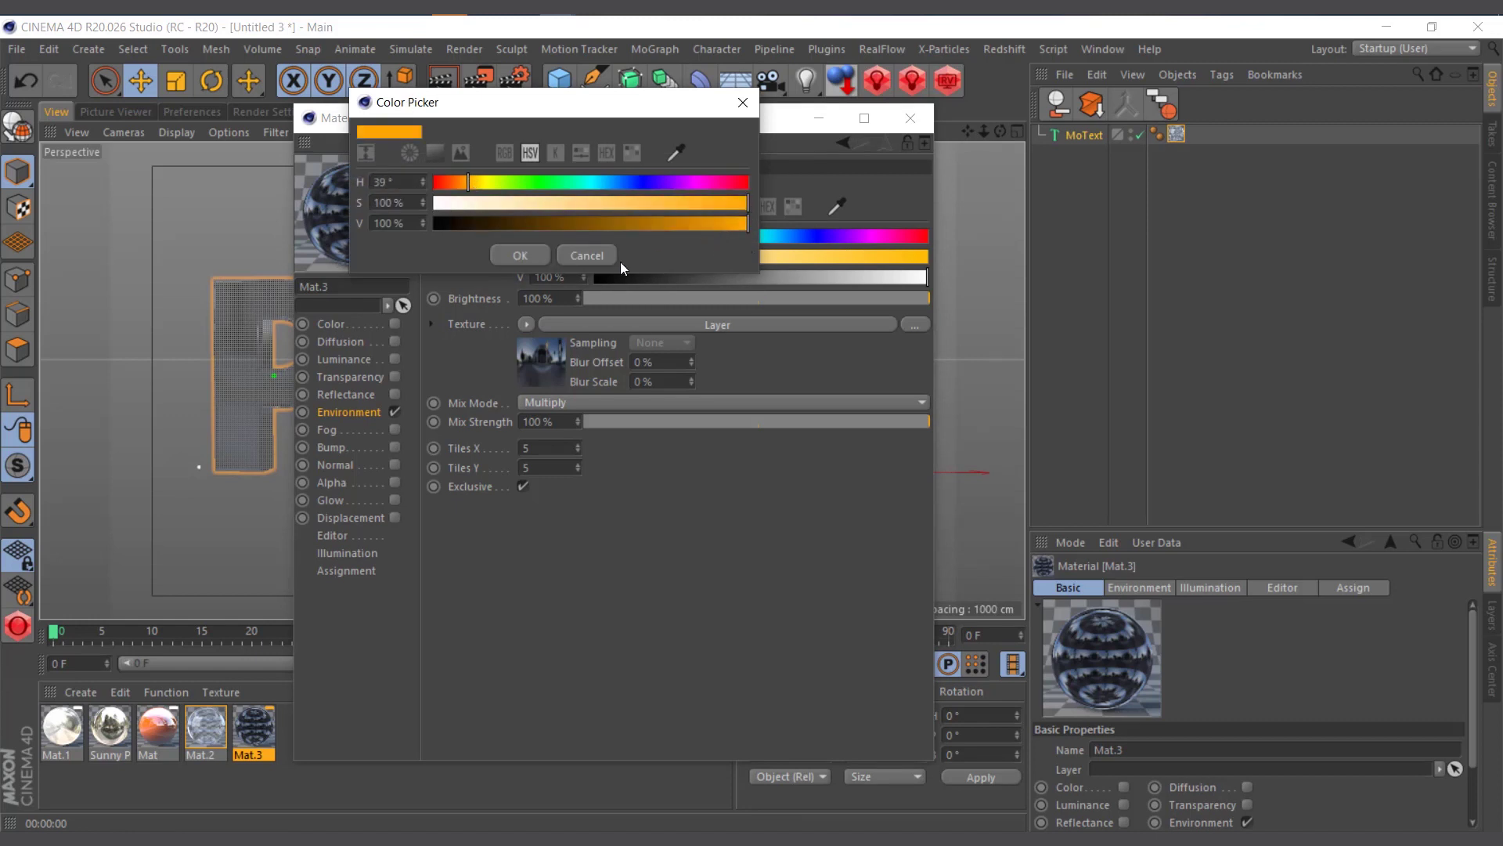
click(535, 257)
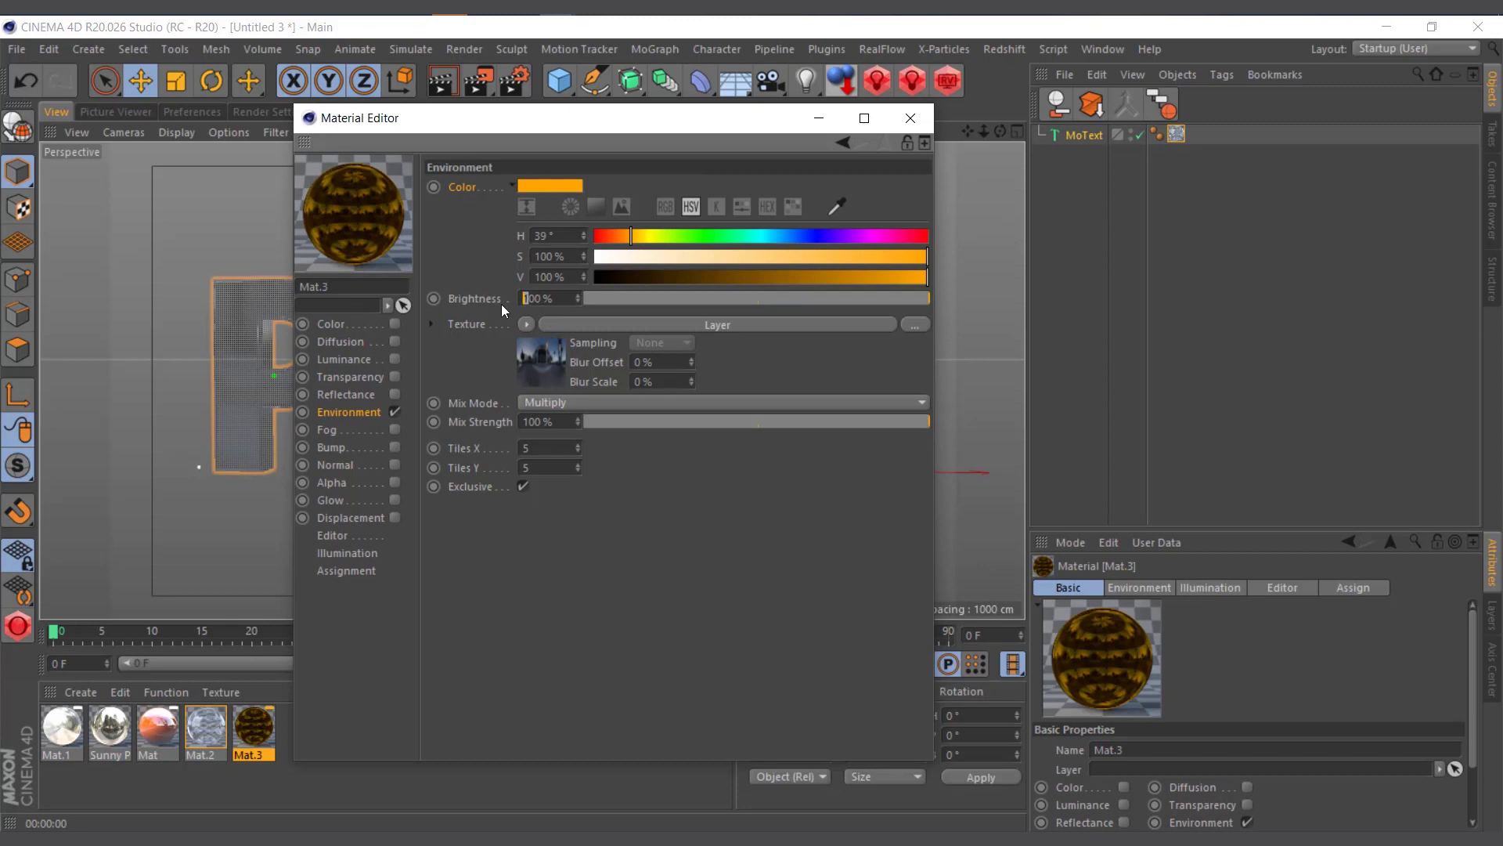
Set Mat.3's environment brightness to 260% and its tiling to 3 × 3.
text(200)
key(Return)
click(538, 297)
key(BackSpace)
double_click(555, 449)
double_click(539, 468)
text(3)
key(Return)
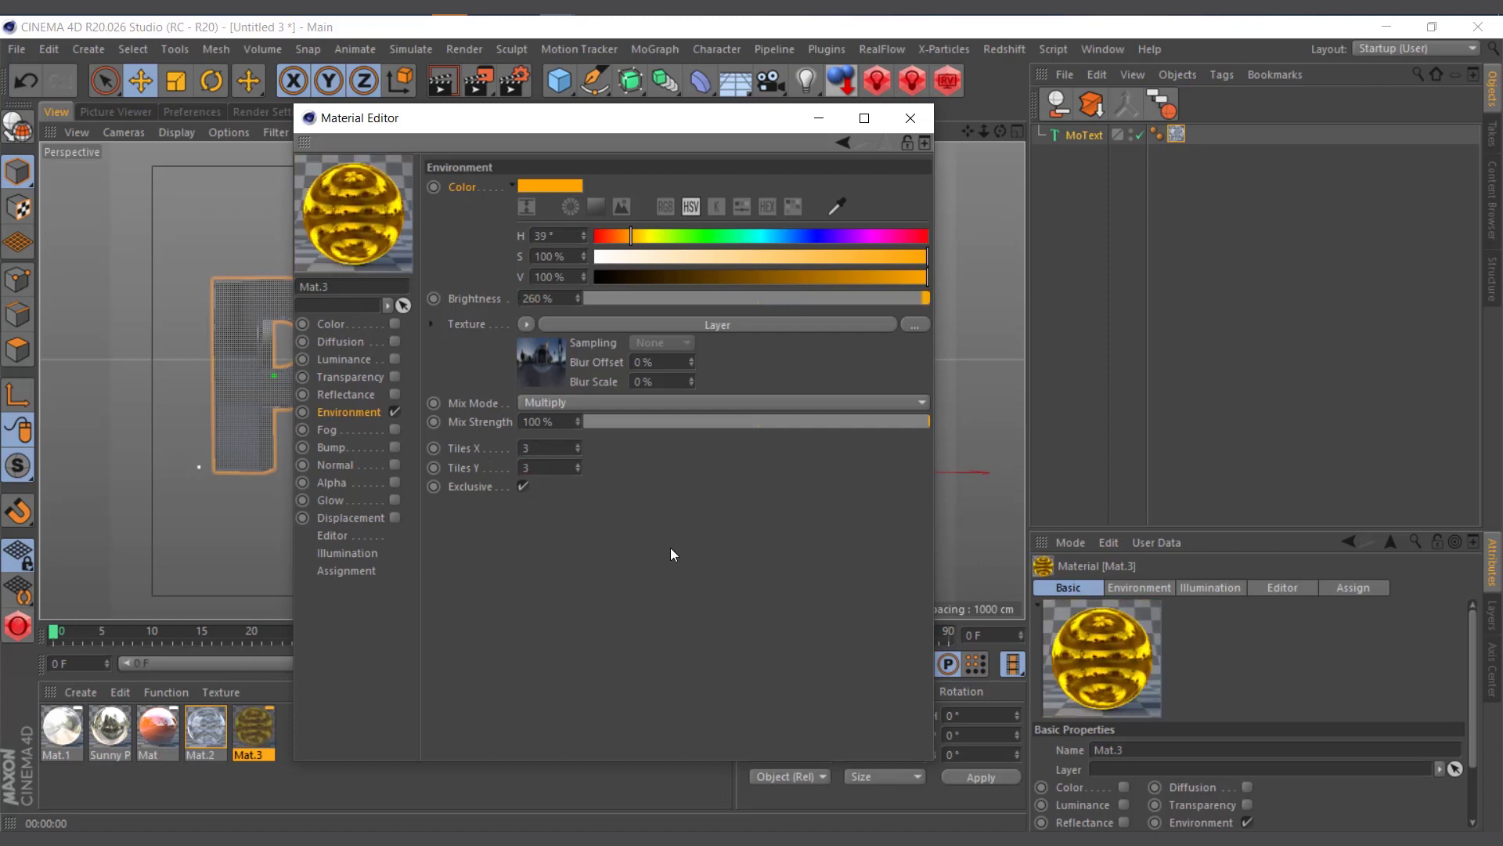
Apply Mat.3 to the PIXEL text and render it as shiny gold.
drag(650, 138, 1120, 431)
drag(267, 732, 1177, 138)
drag(922, 424, 917, 221)
click(442, 81)
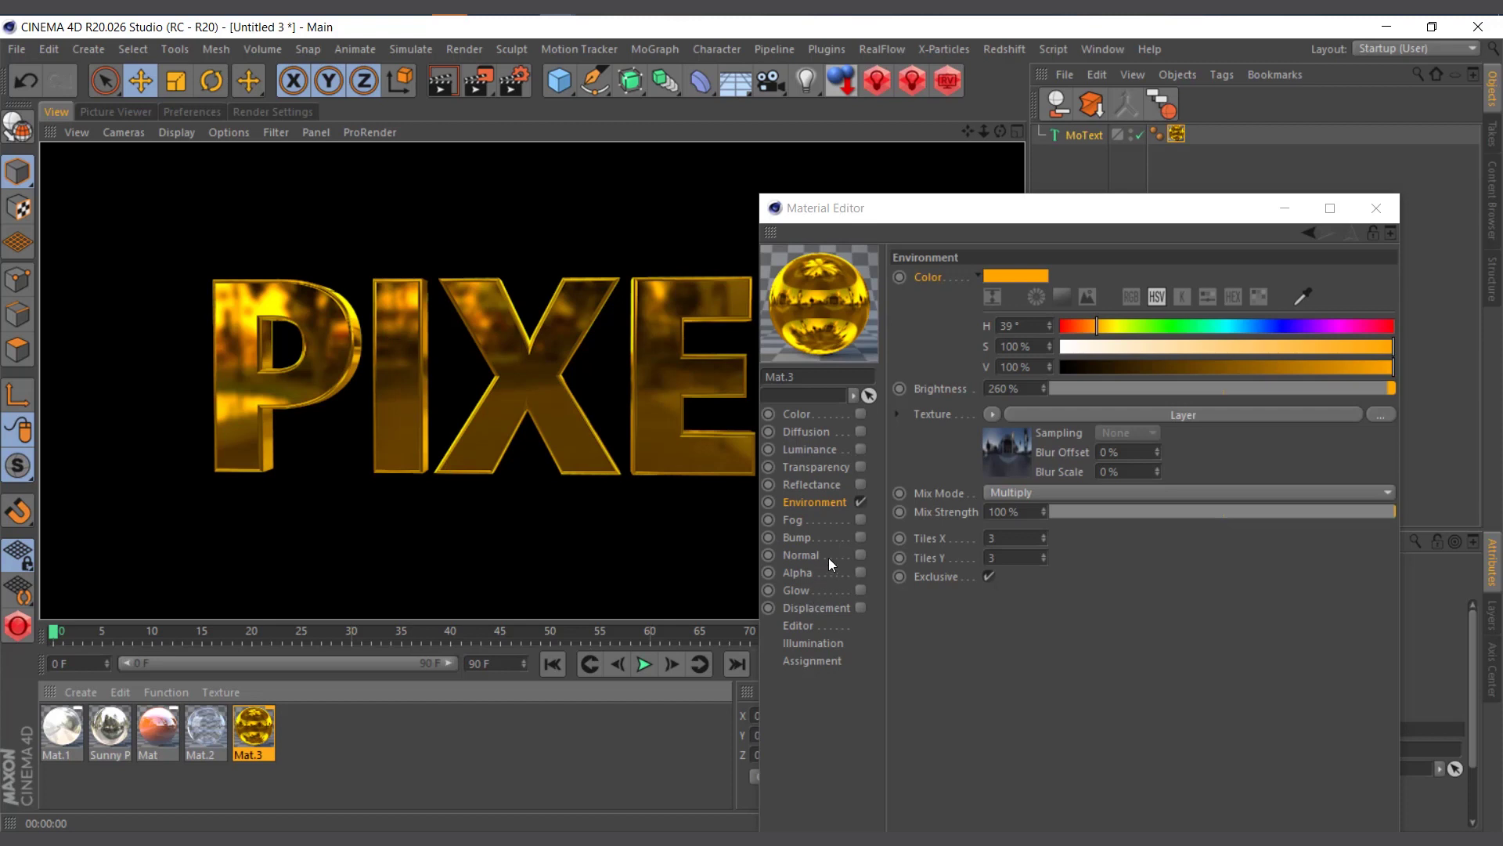
click(797, 537)
Enable Mat.3's bump using a Gradient texture of type 2D - V.
click(861, 536)
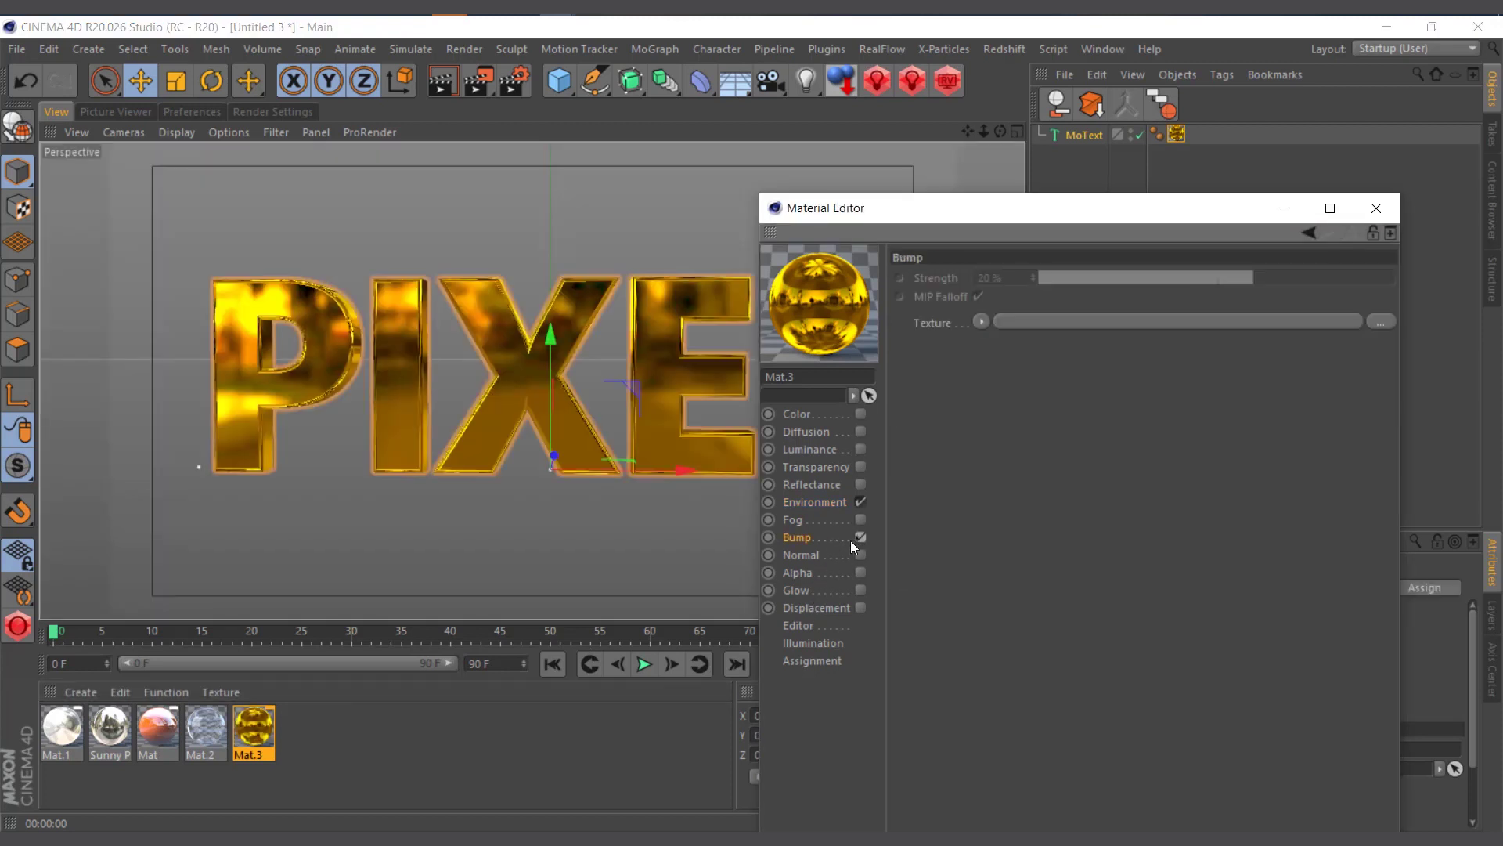
click(983, 321)
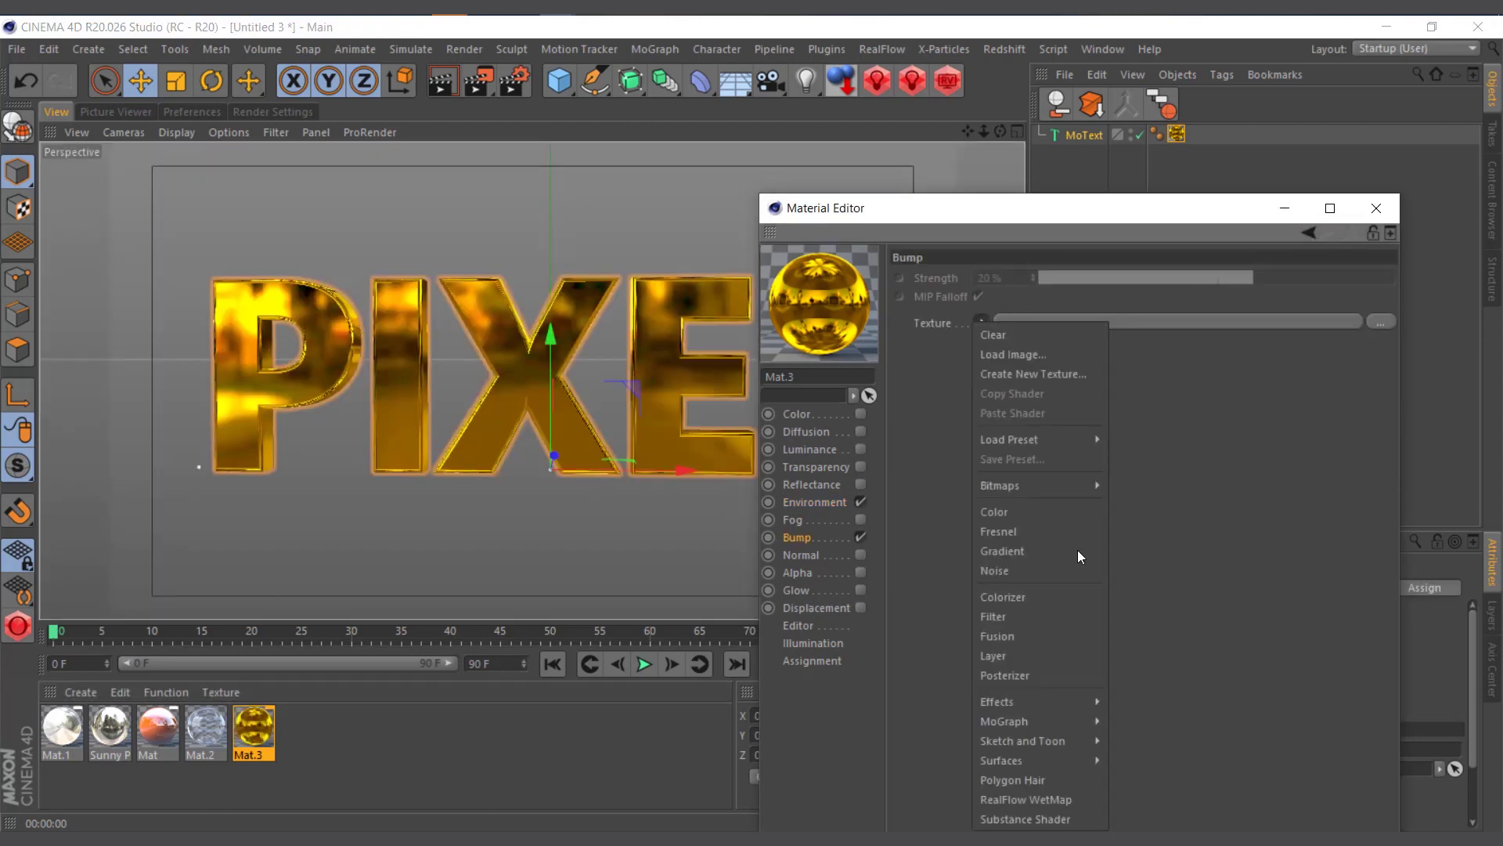
click(1051, 553)
click(999, 360)
click(1017, 467)
click(1022, 505)
Arrange the gradient knots black-white-black, distribute them evenly, and close the editor.
drag(1384, 450, 1197, 454)
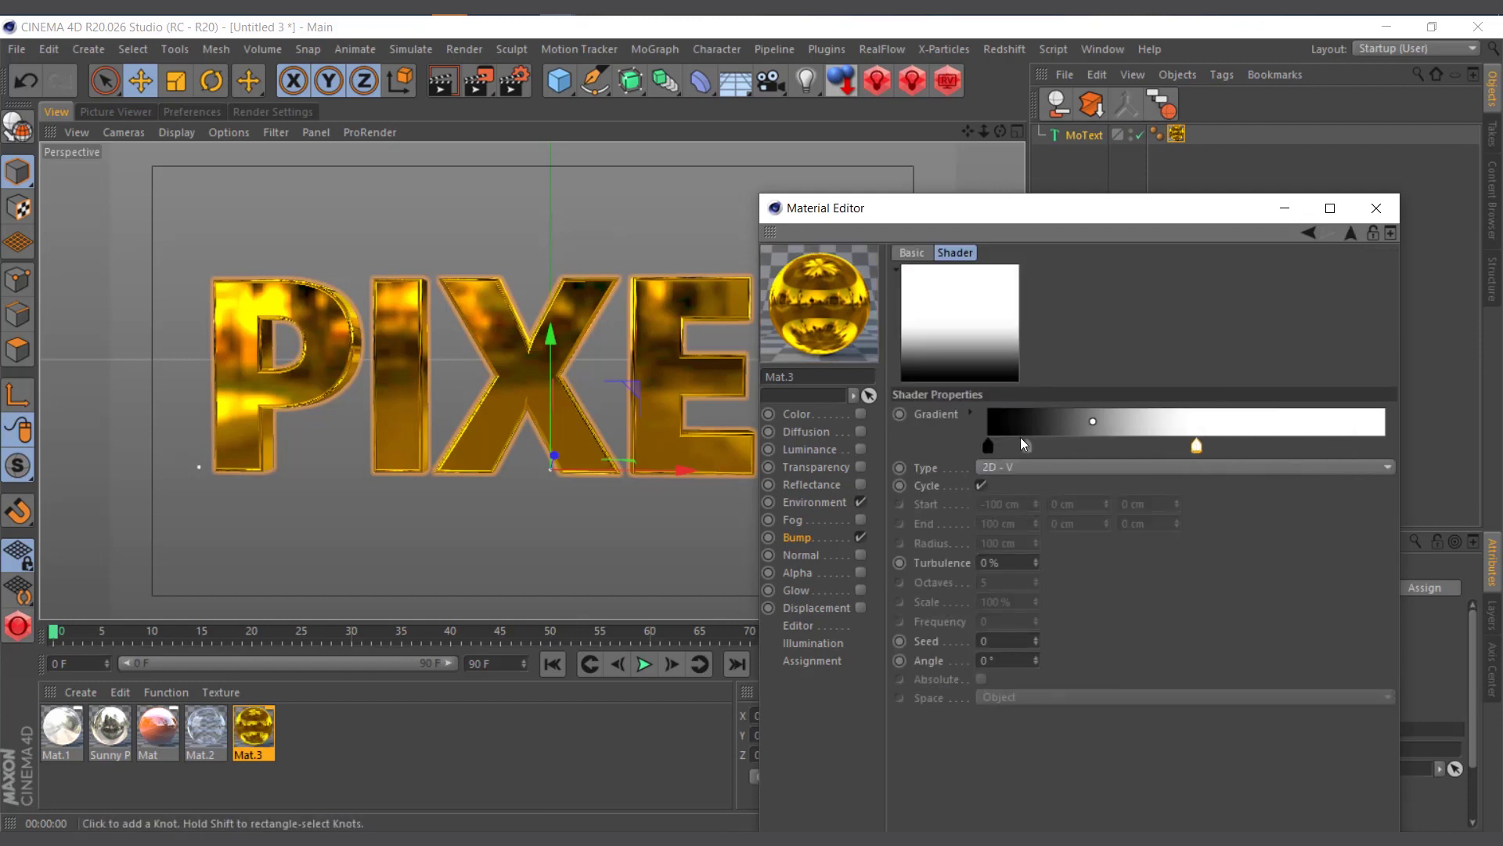
ctrl+drag(992, 447, 1386, 448)
right_click(1172, 416)
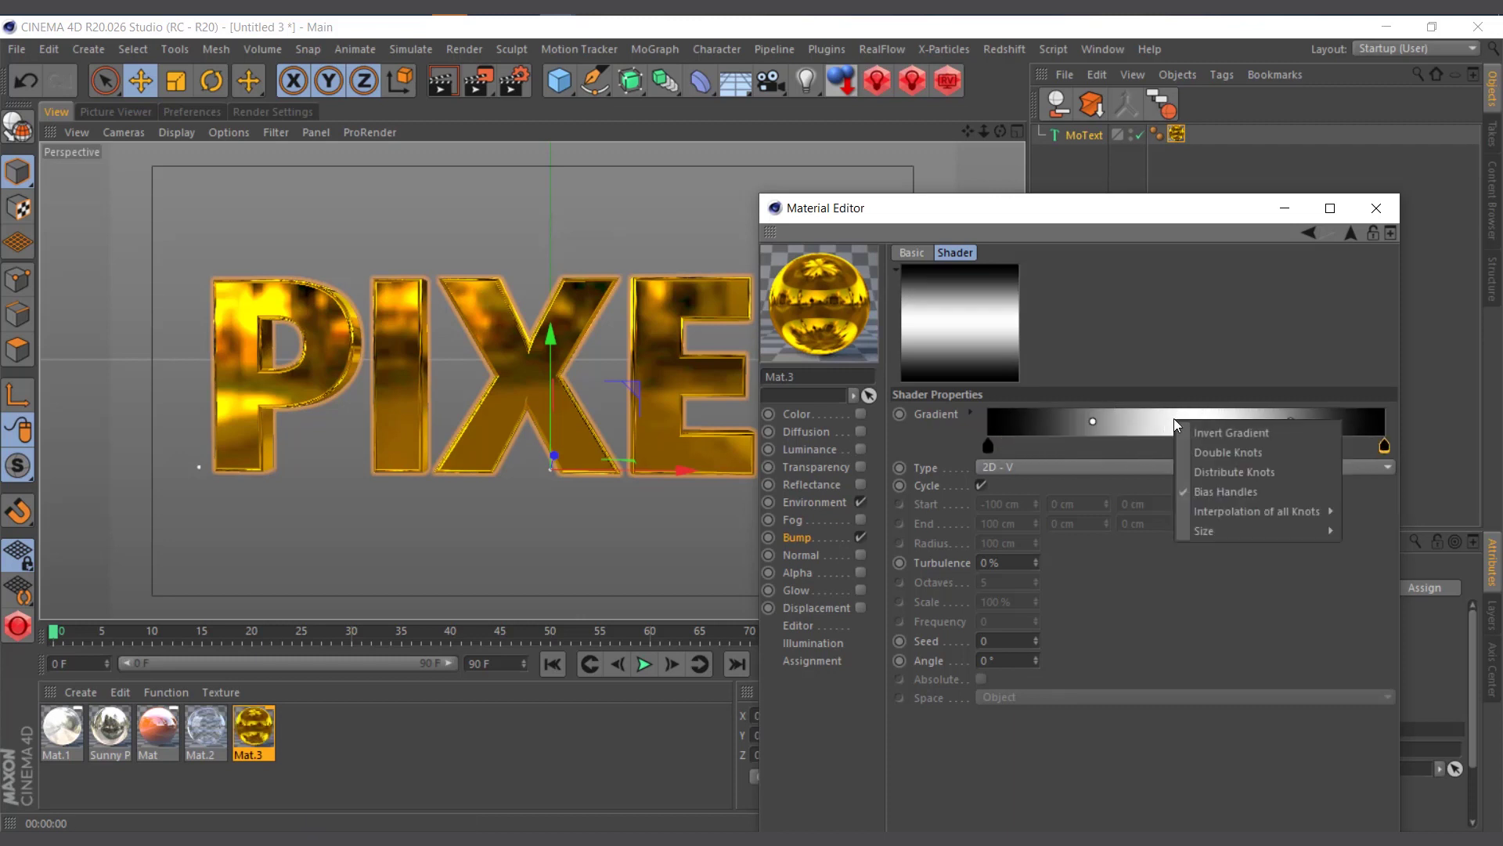
click(1253, 475)
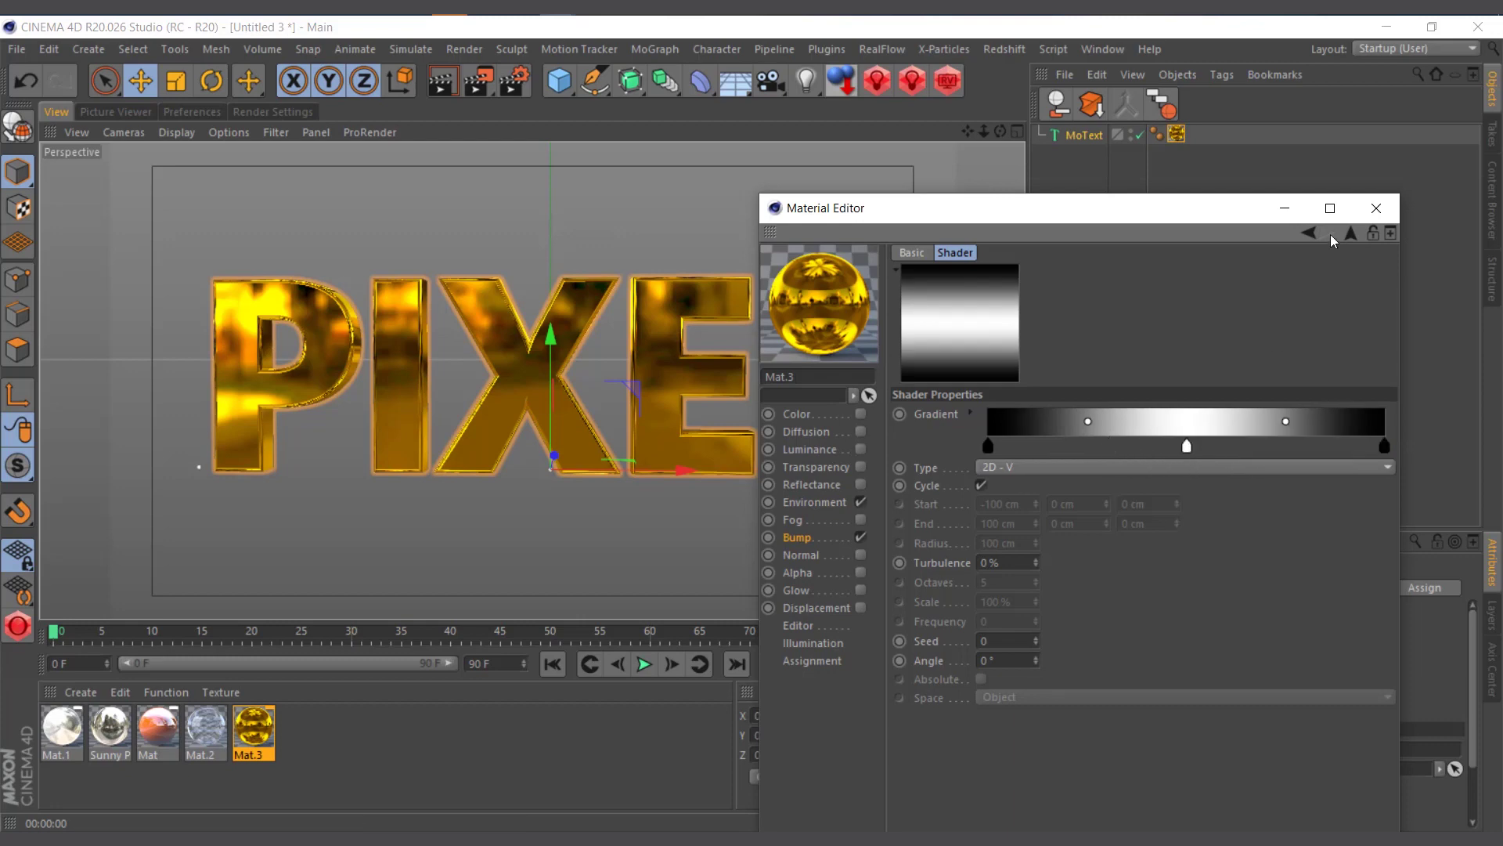
click(1376, 208)
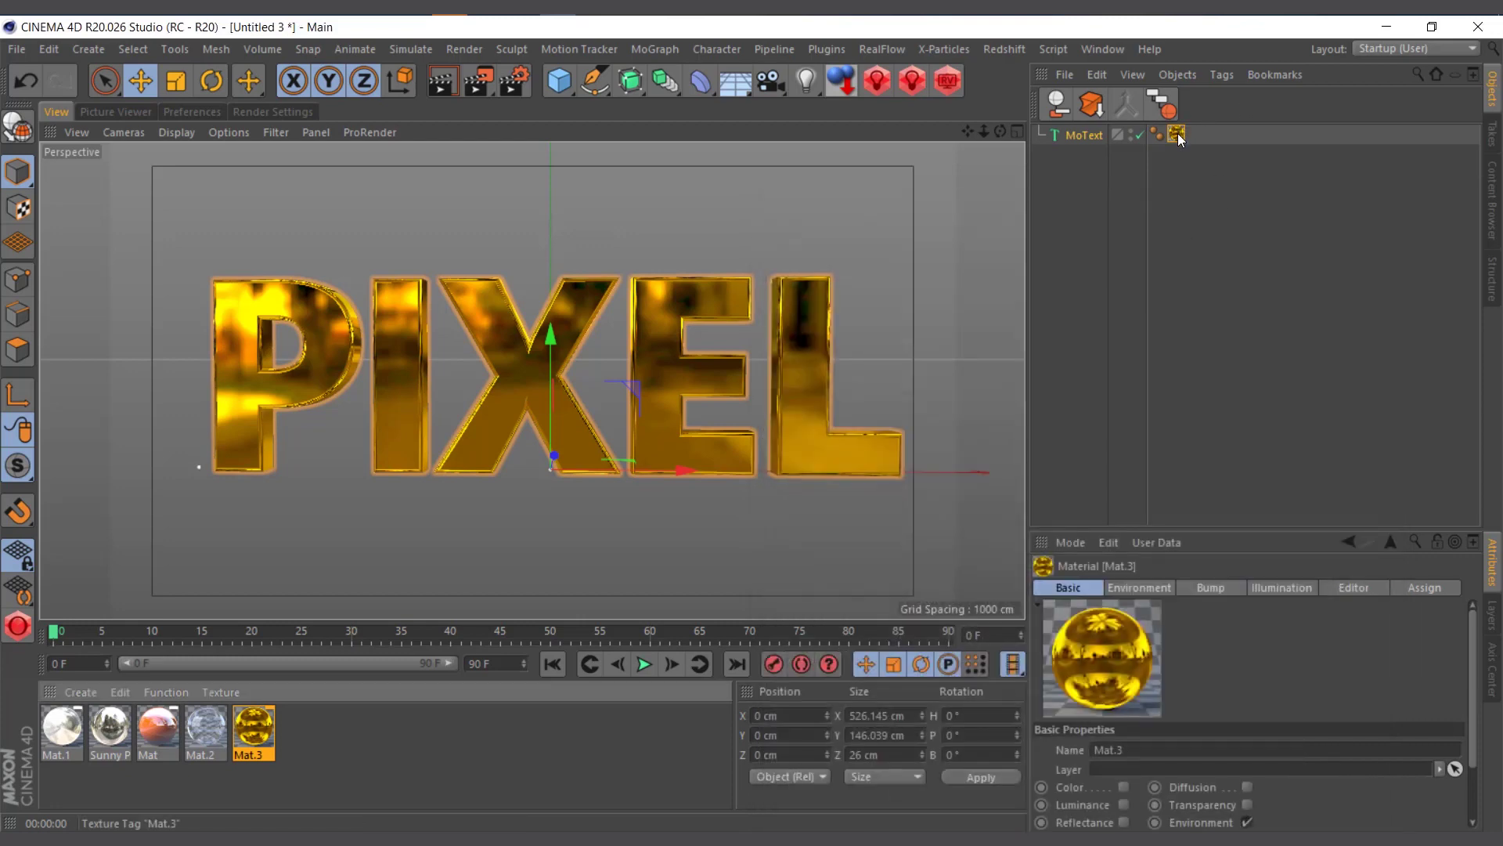
Select the PIXEL MoText and maximise the Front view around the lettering.
right_click(1177, 135)
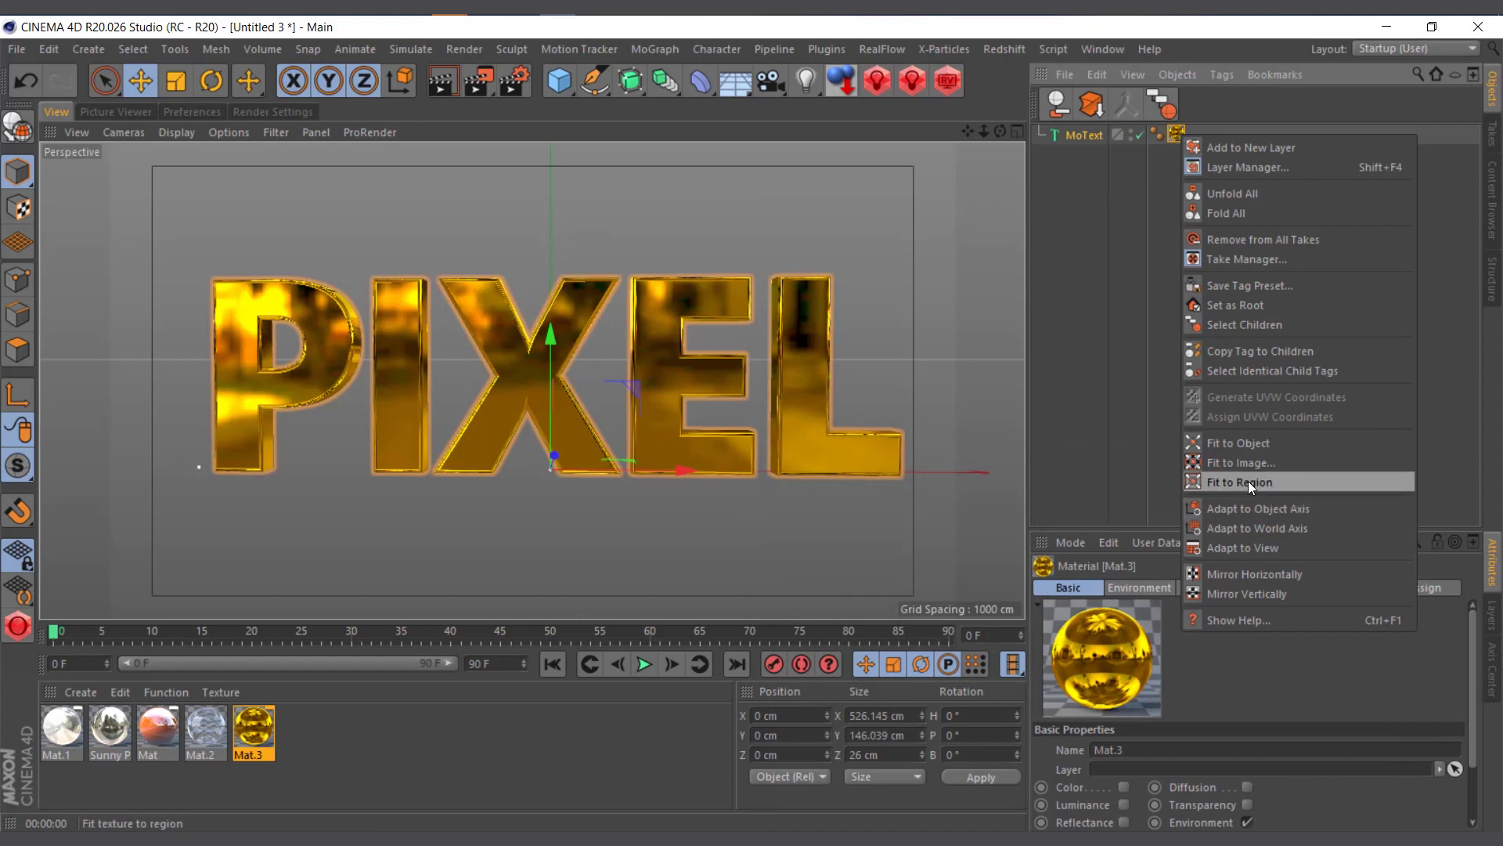
click(1091, 259)
click(1085, 138)
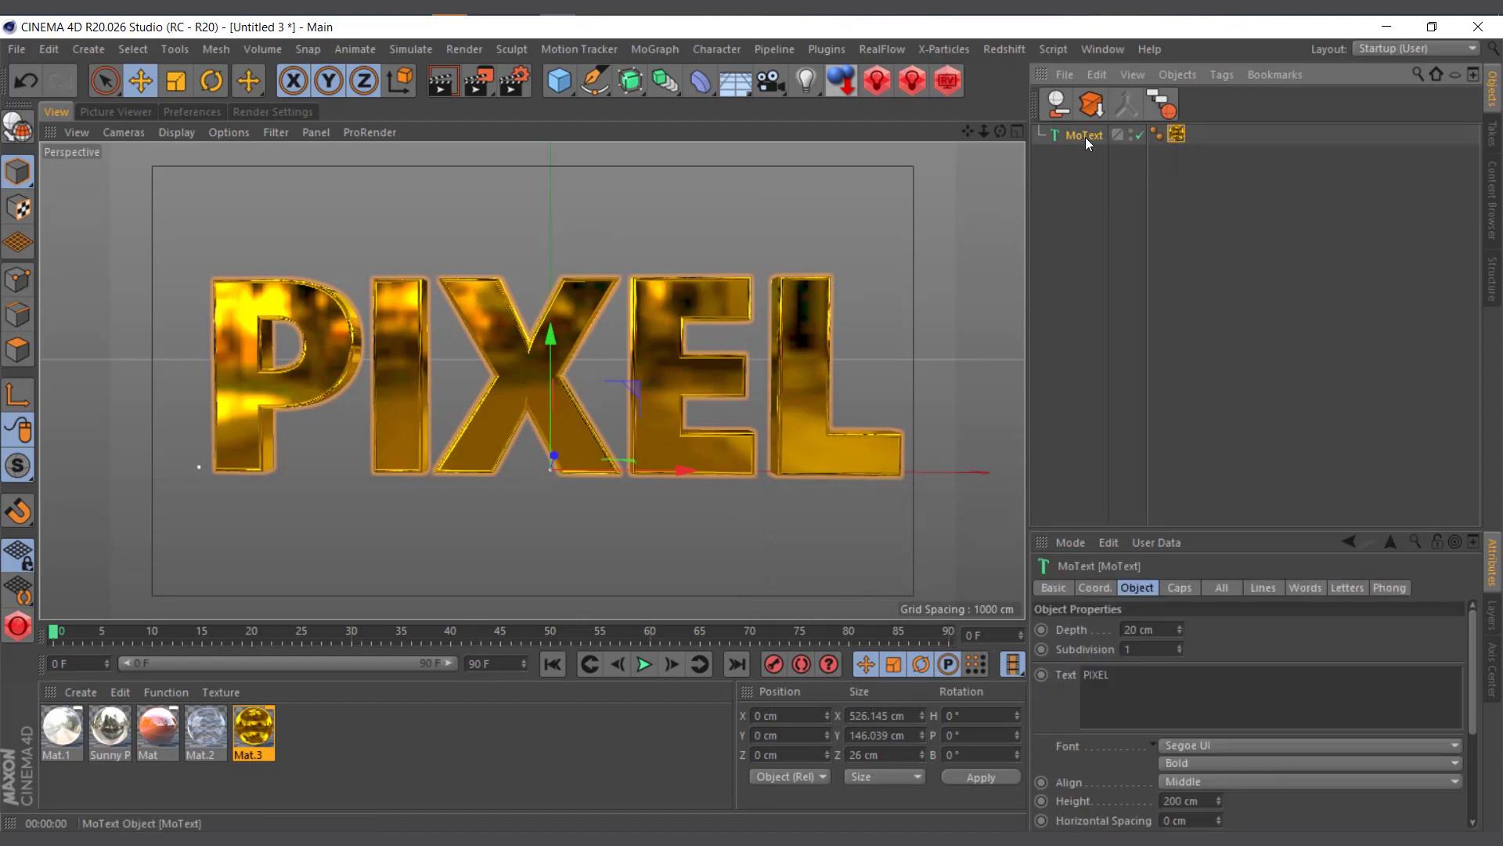
click(1016, 131)
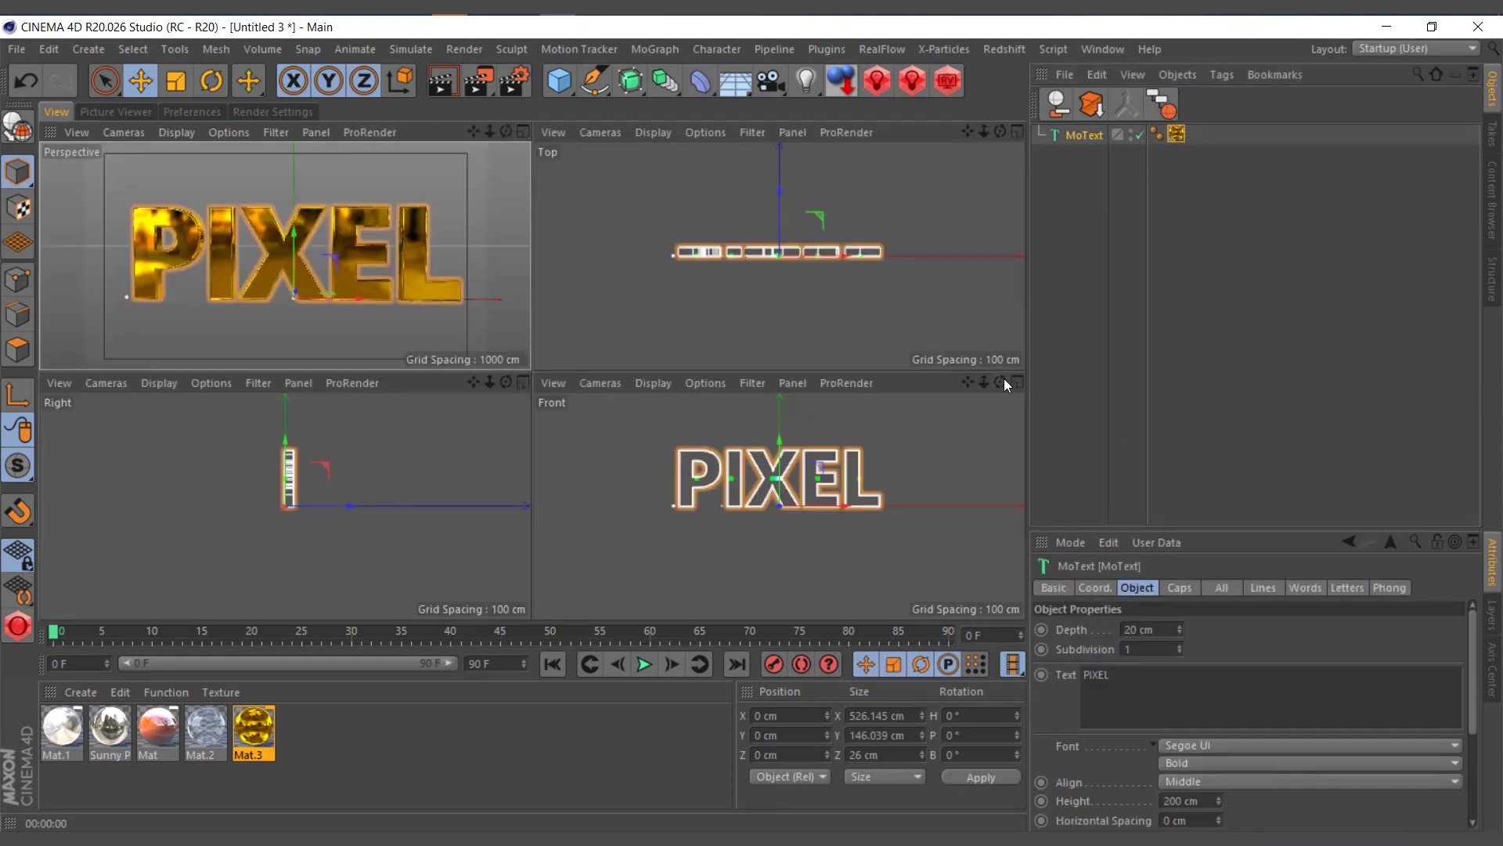
click(1019, 382)
scroll(345, 180, up, 2)
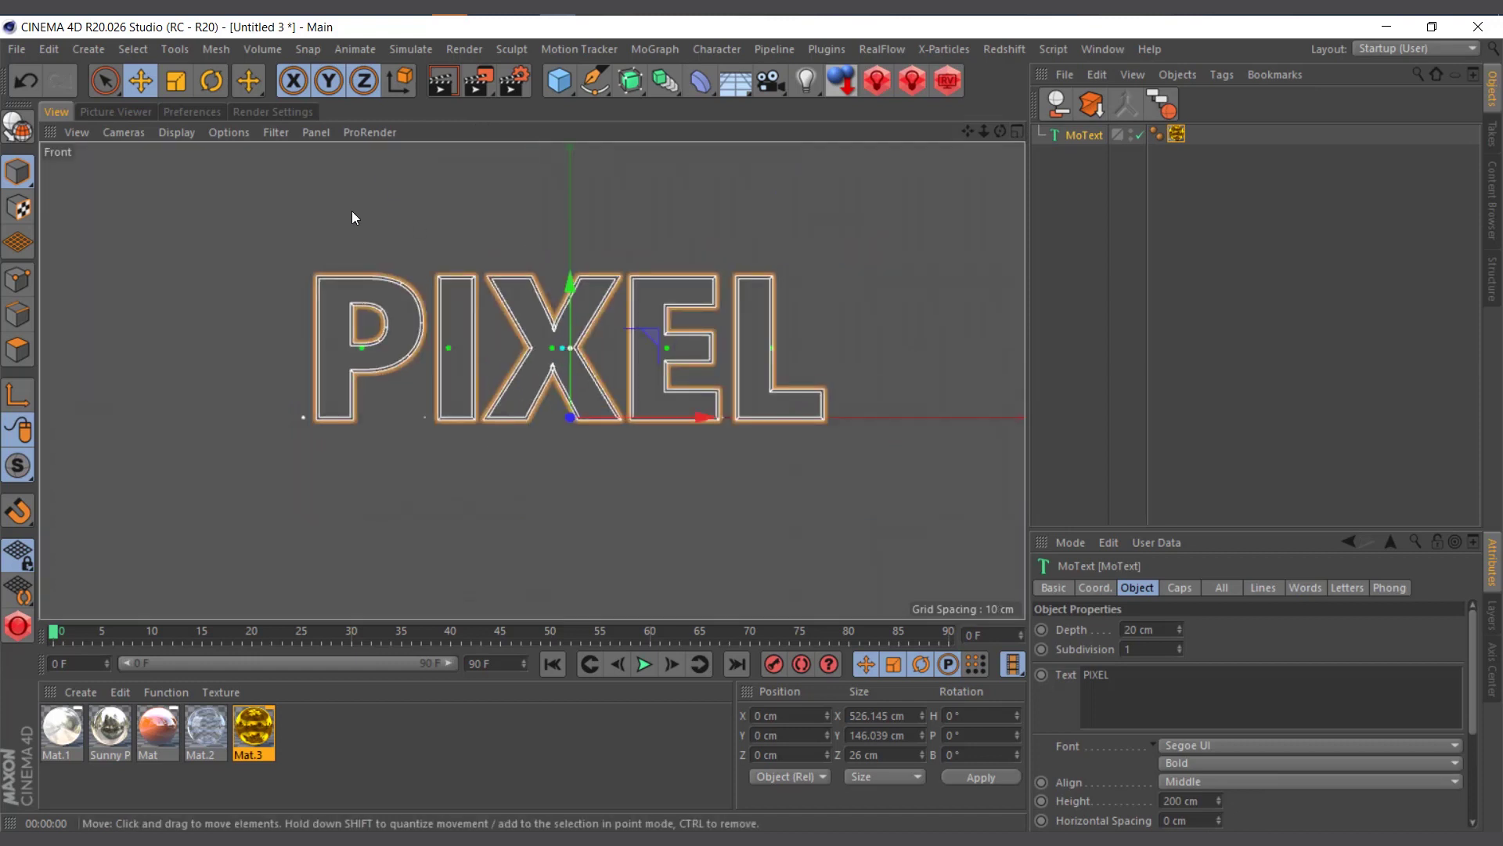
Fit Mat.3's texture tag to a region drawn around PIXEL, then return to Perspective view.
right_click(1179, 135)
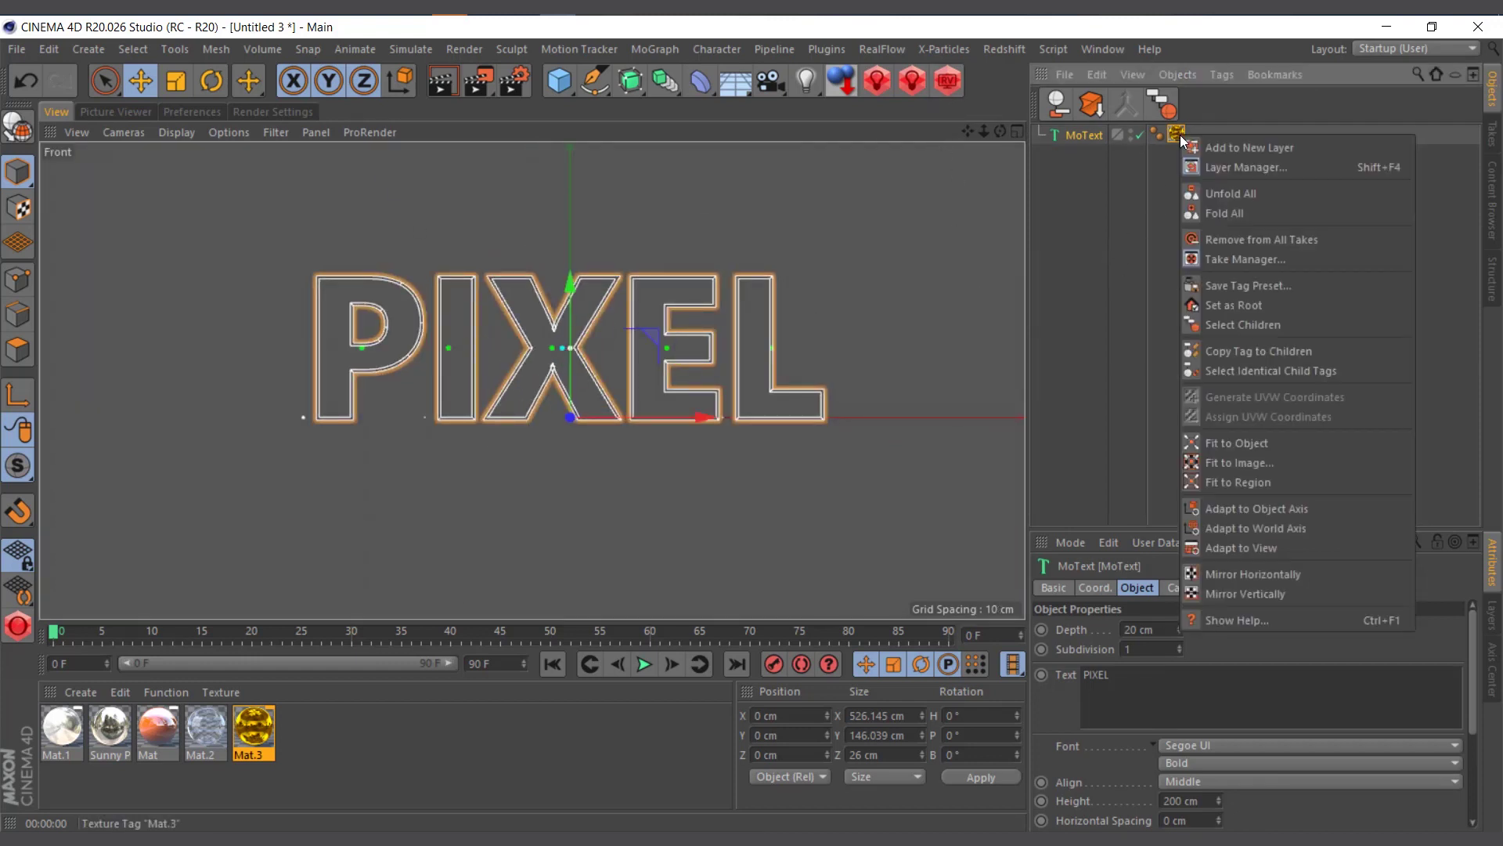
click(1266, 481)
drag(227, 216, 876, 472)
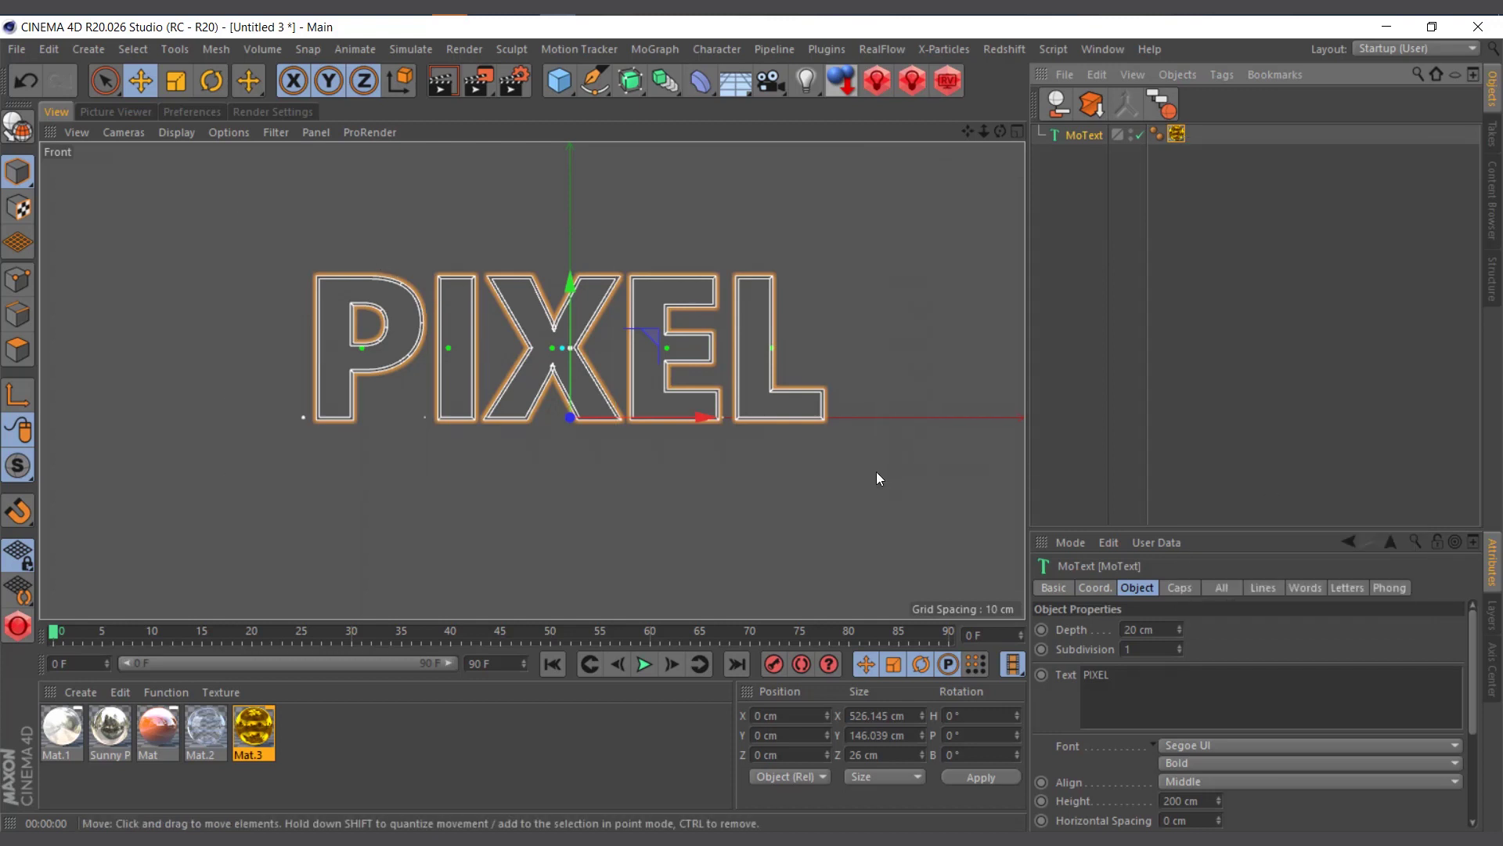
click(1017, 131)
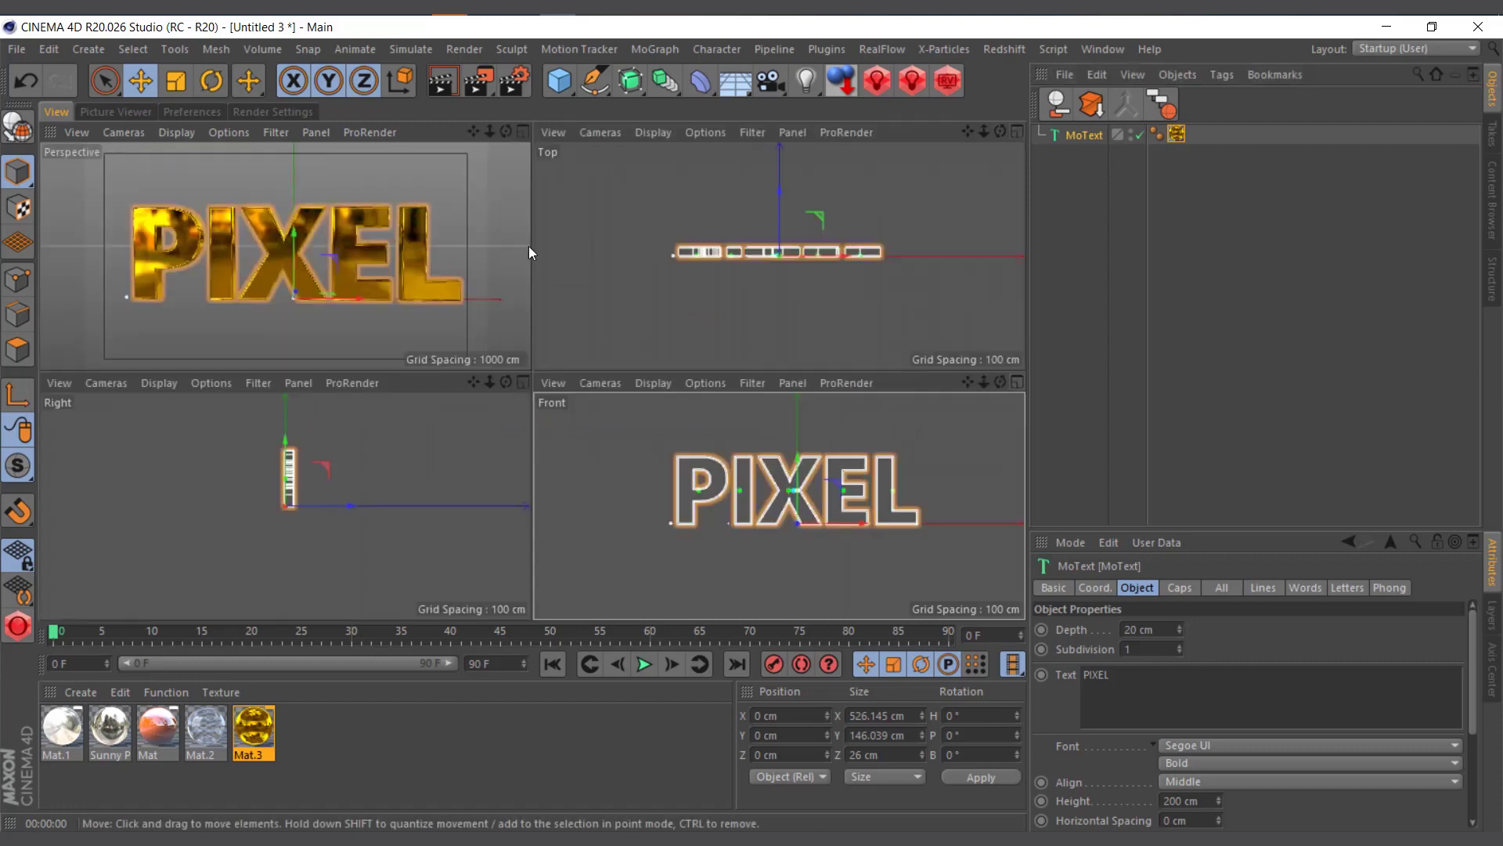
click(521, 131)
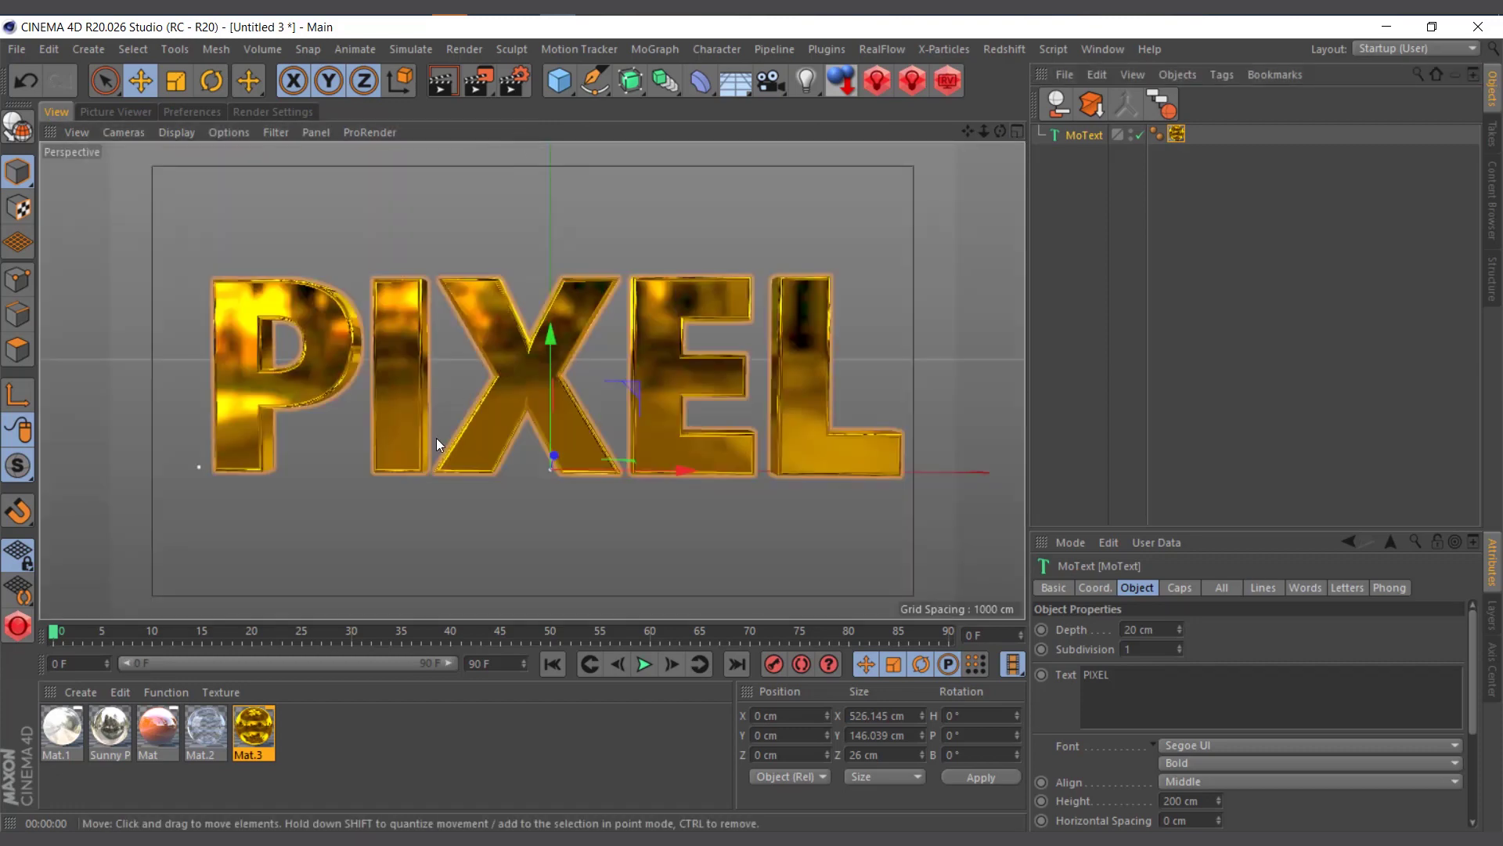
Raise Mat.3's bump strength to 1000%.
click(246, 731)
double_click(247, 731)
click(537, 192)
text(1000)
key(Return)
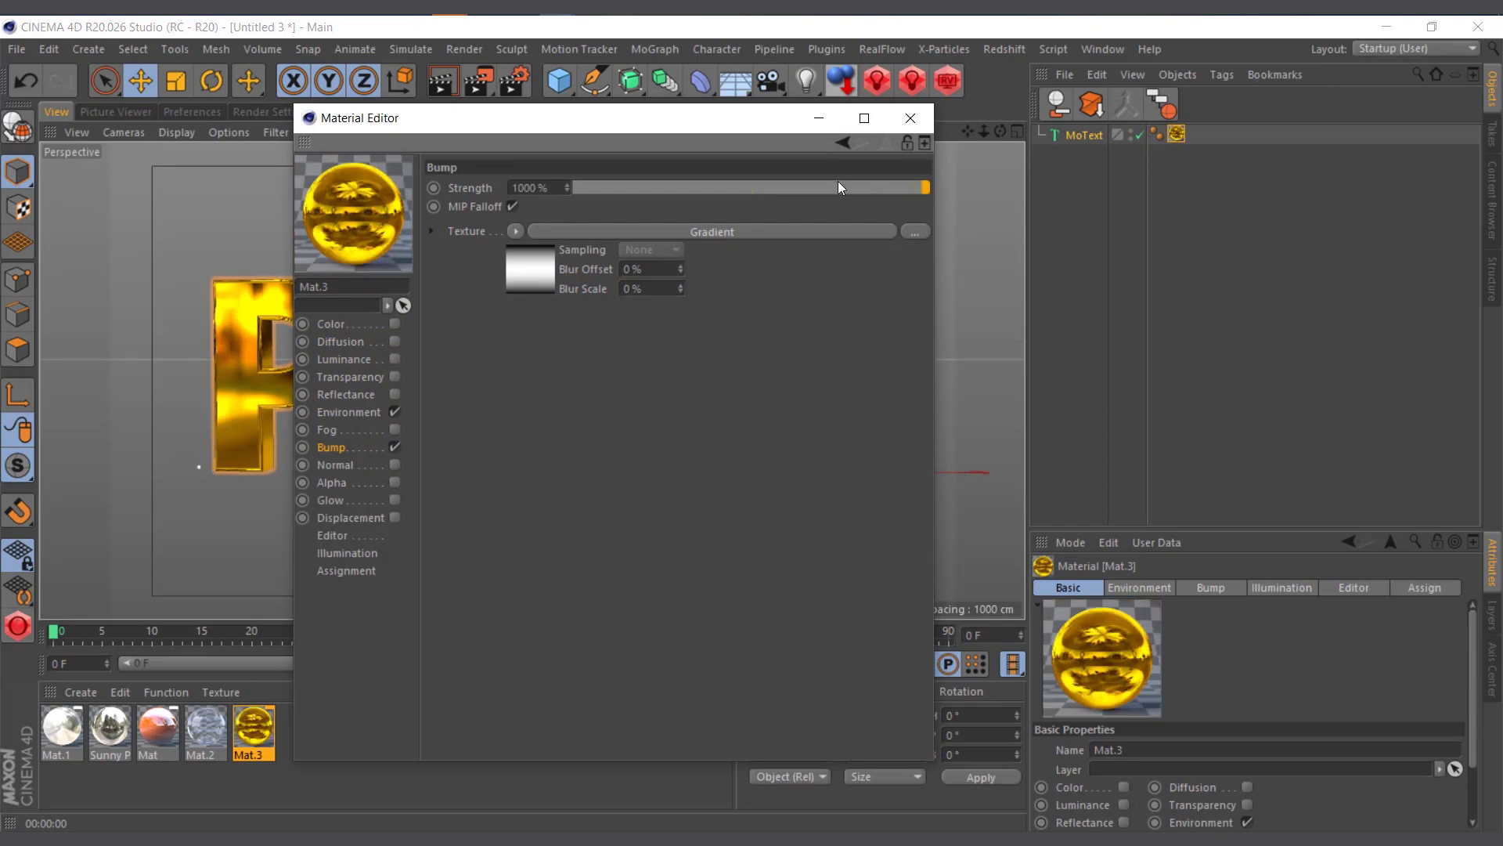
click(908, 119)
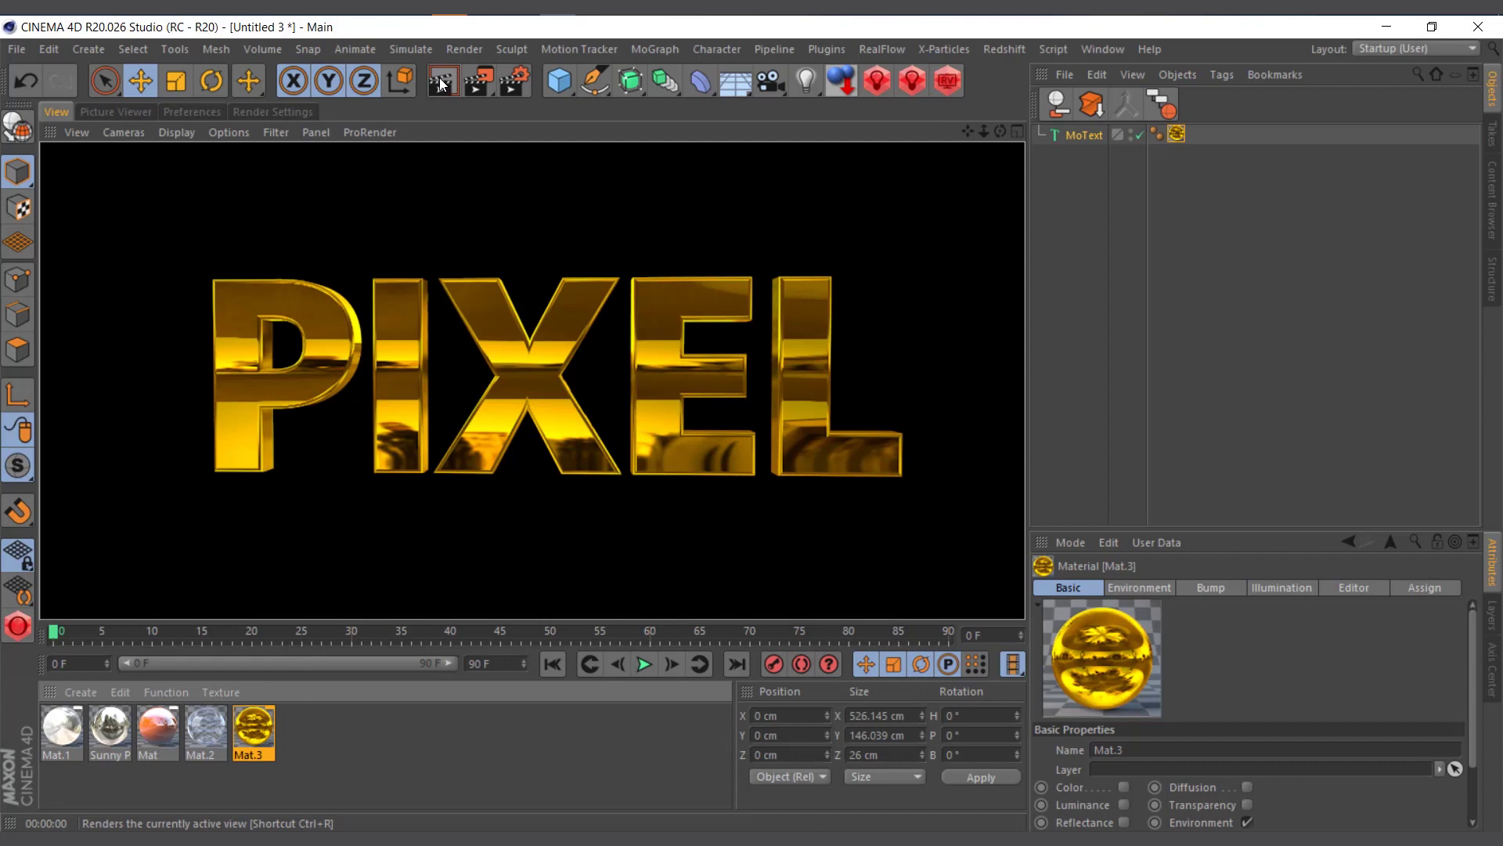
Set Mat.3's environment tiling to 1 by 1 and render the gold text.
double_click(274, 724)
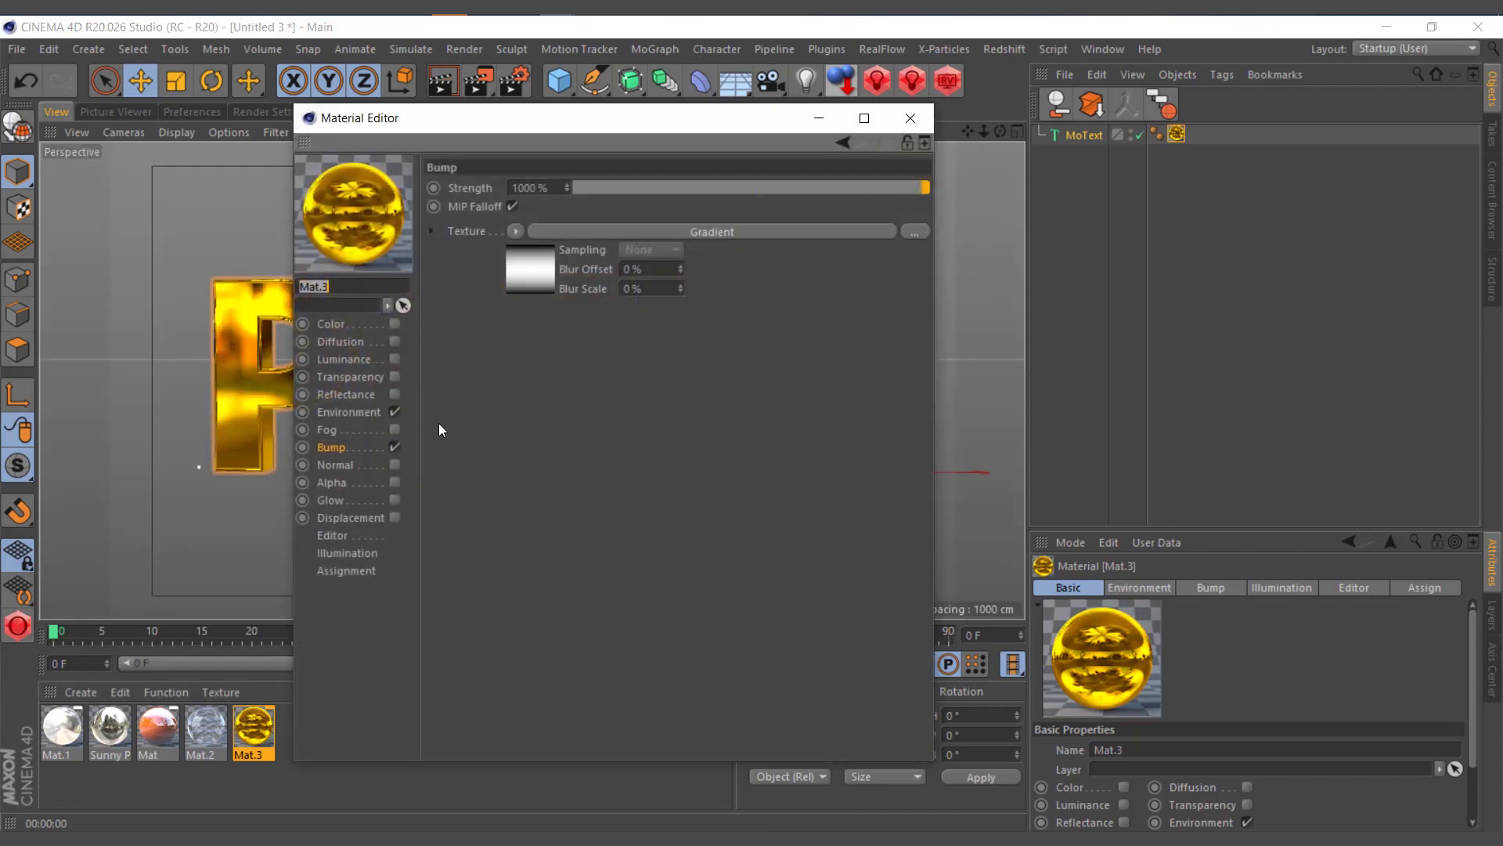
click(349, 412)
double_click(577, 451)
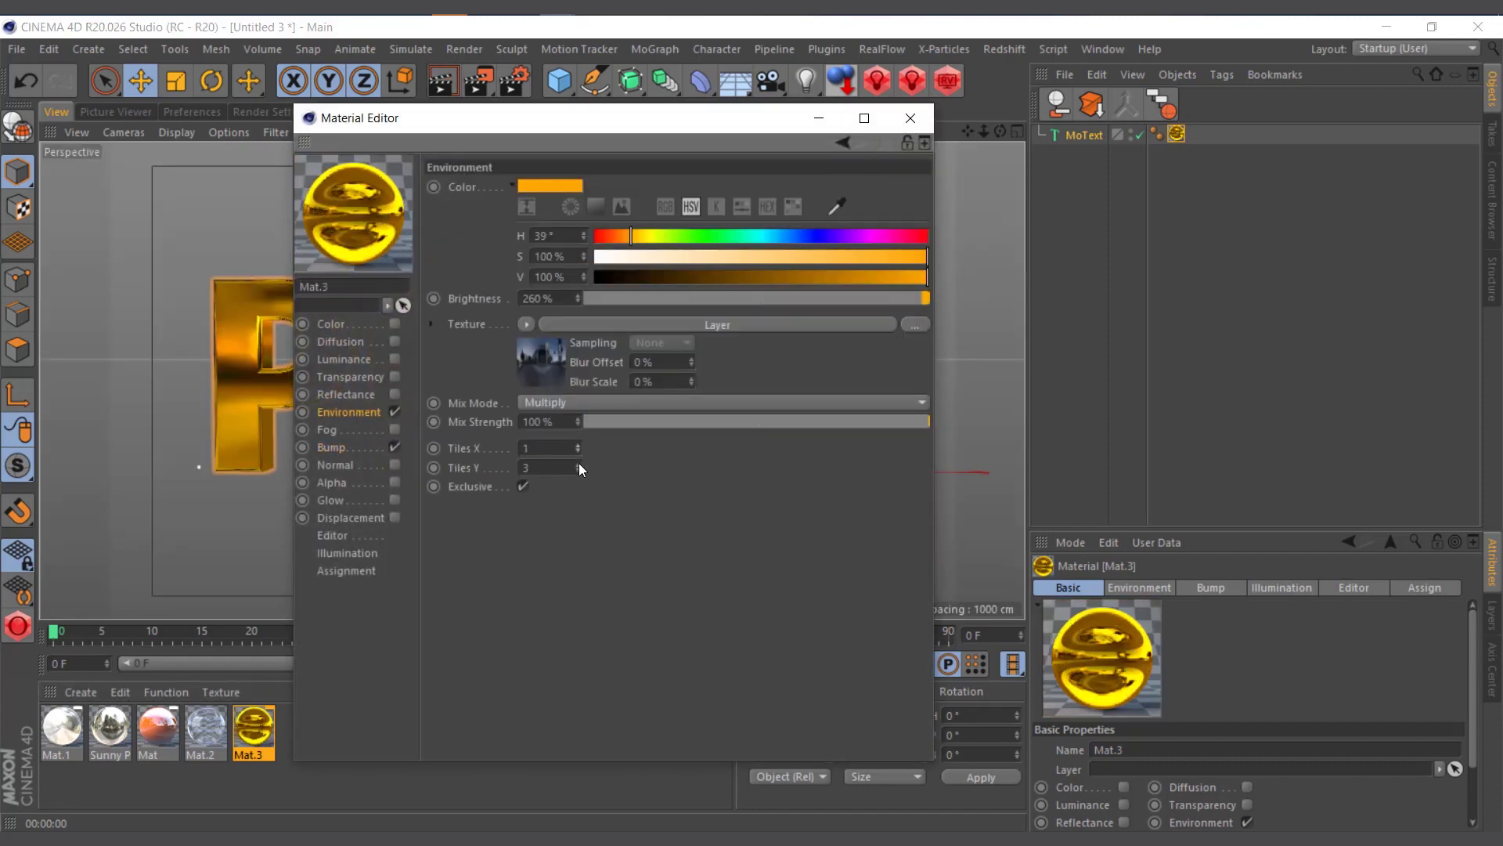
double_click(579, 468)
drag(694, 130, 1058, 295)
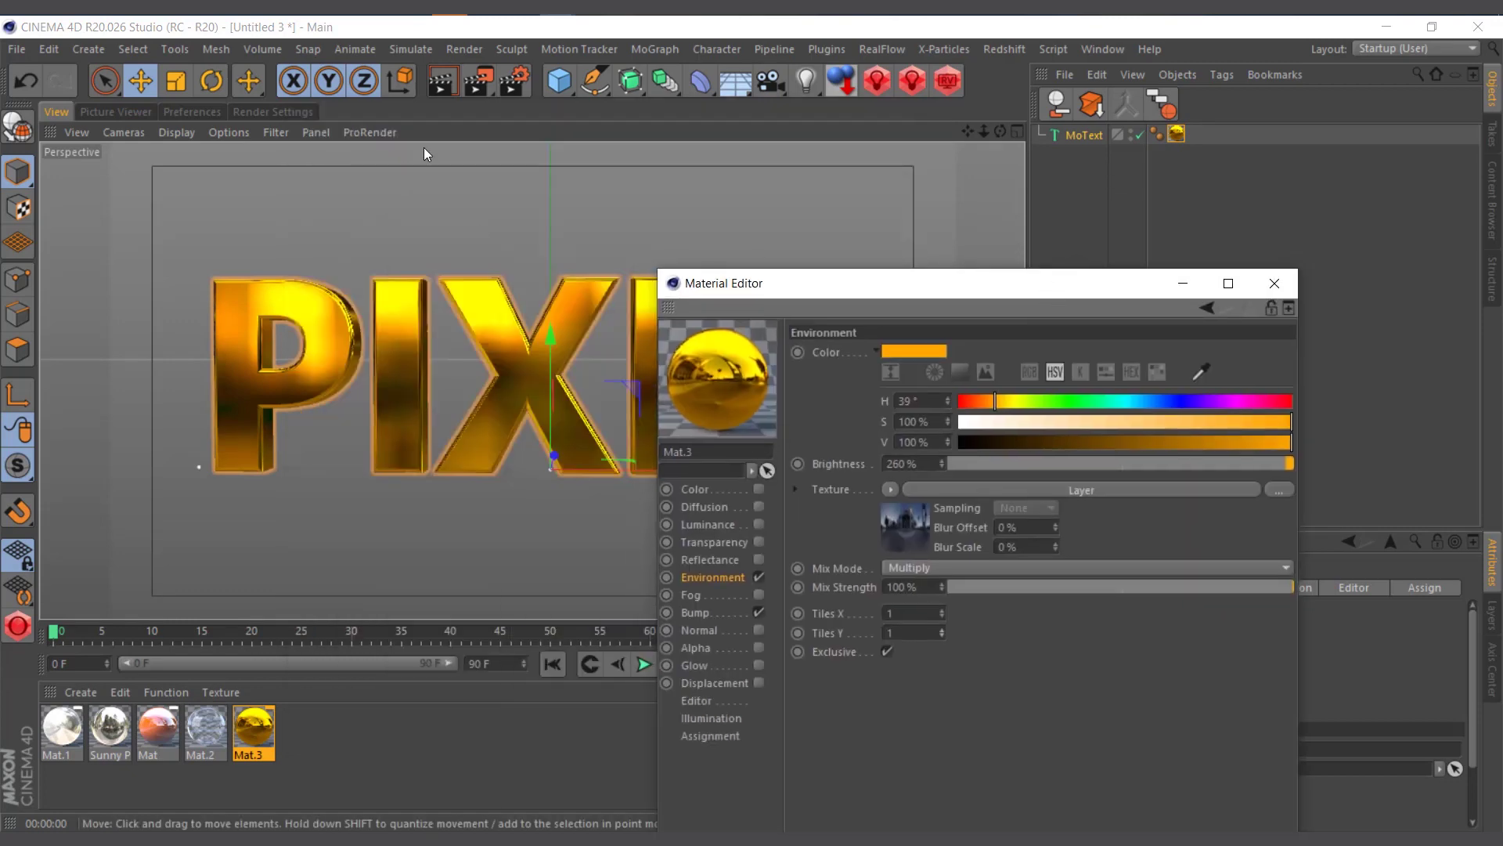
key(ctrl+r)
drag(931, 289, 1227, 180)
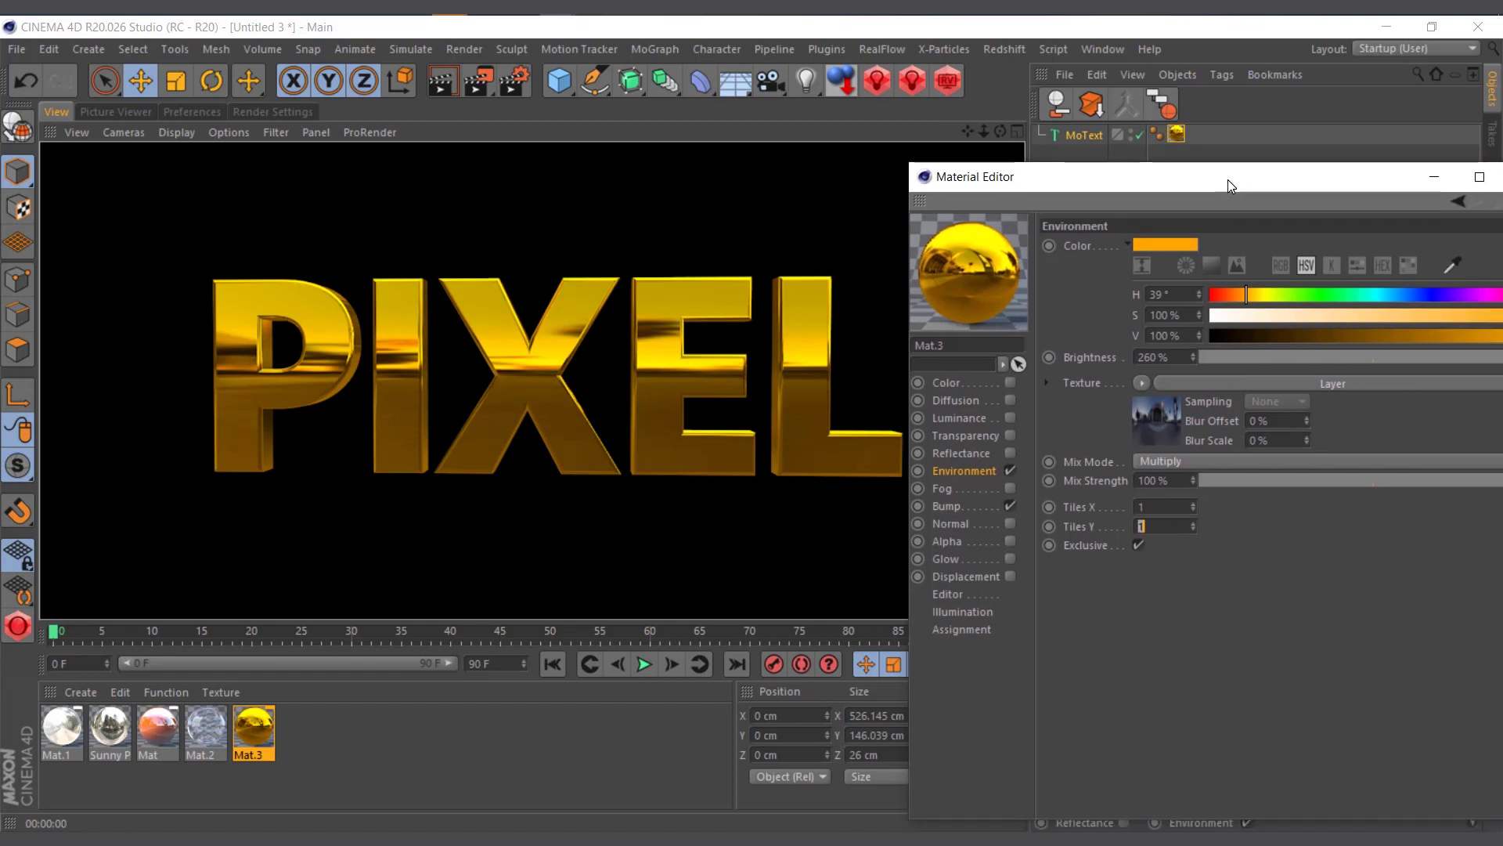
Shift the environment hue to 49° yellow, then try 53% saturation, rendering each.
click(1263, 291)
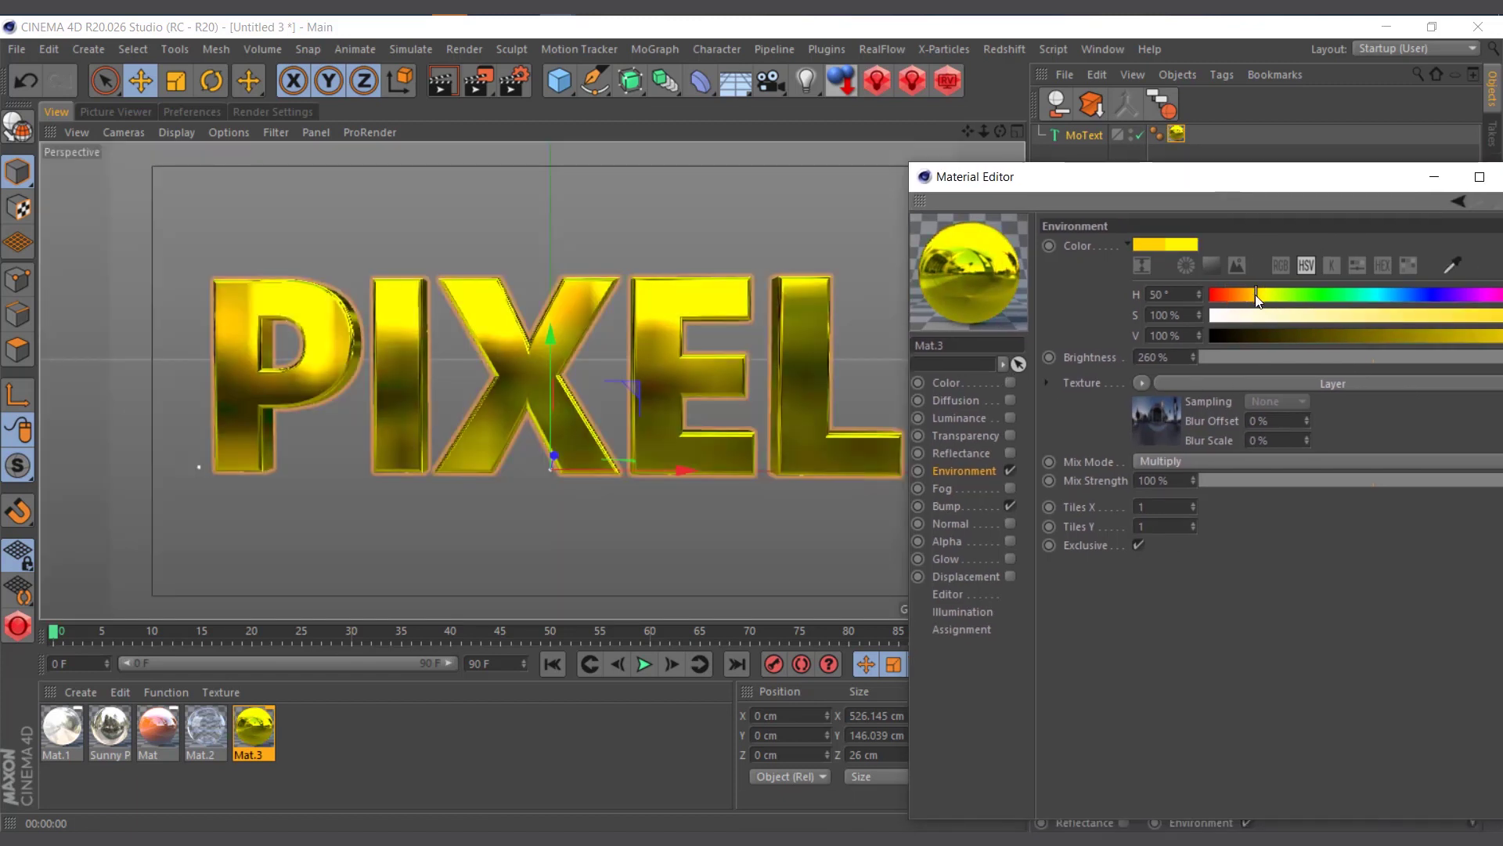
click(441, 80)
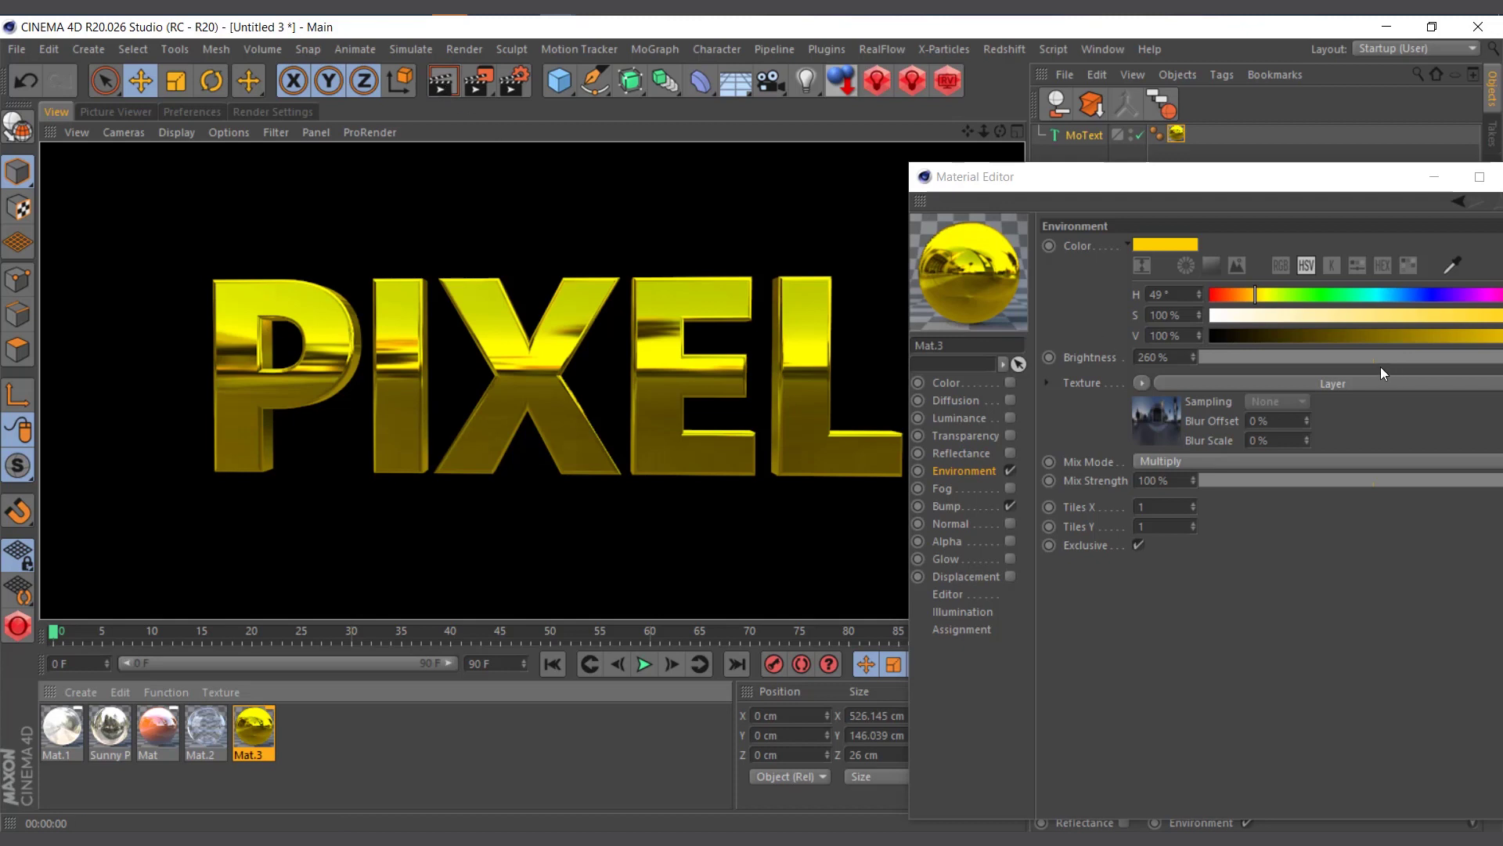
drag(1115, 176, 932, 149)
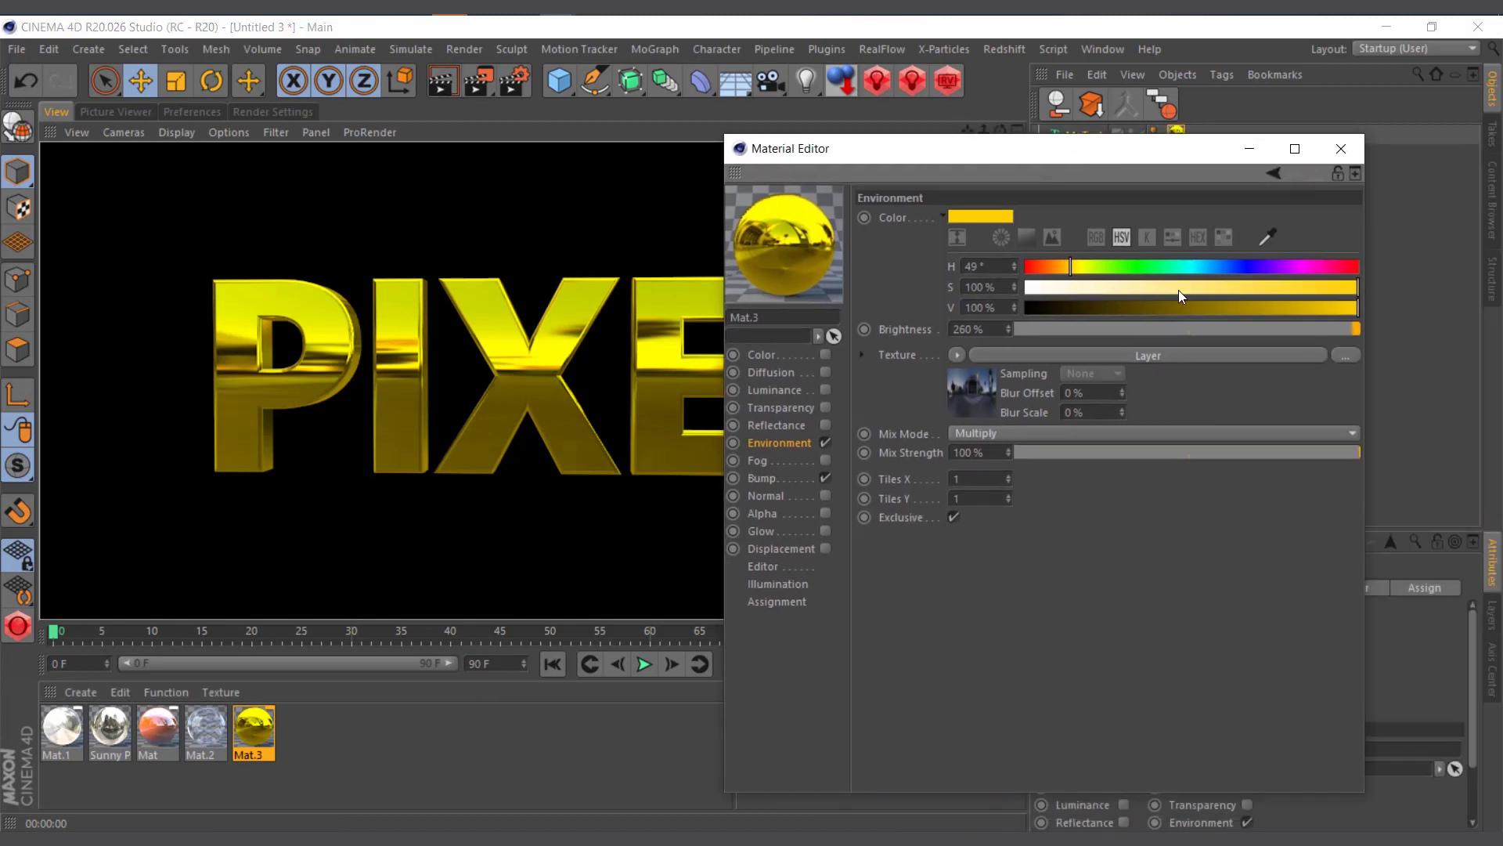
click(1202, 286)
click(441, 79)
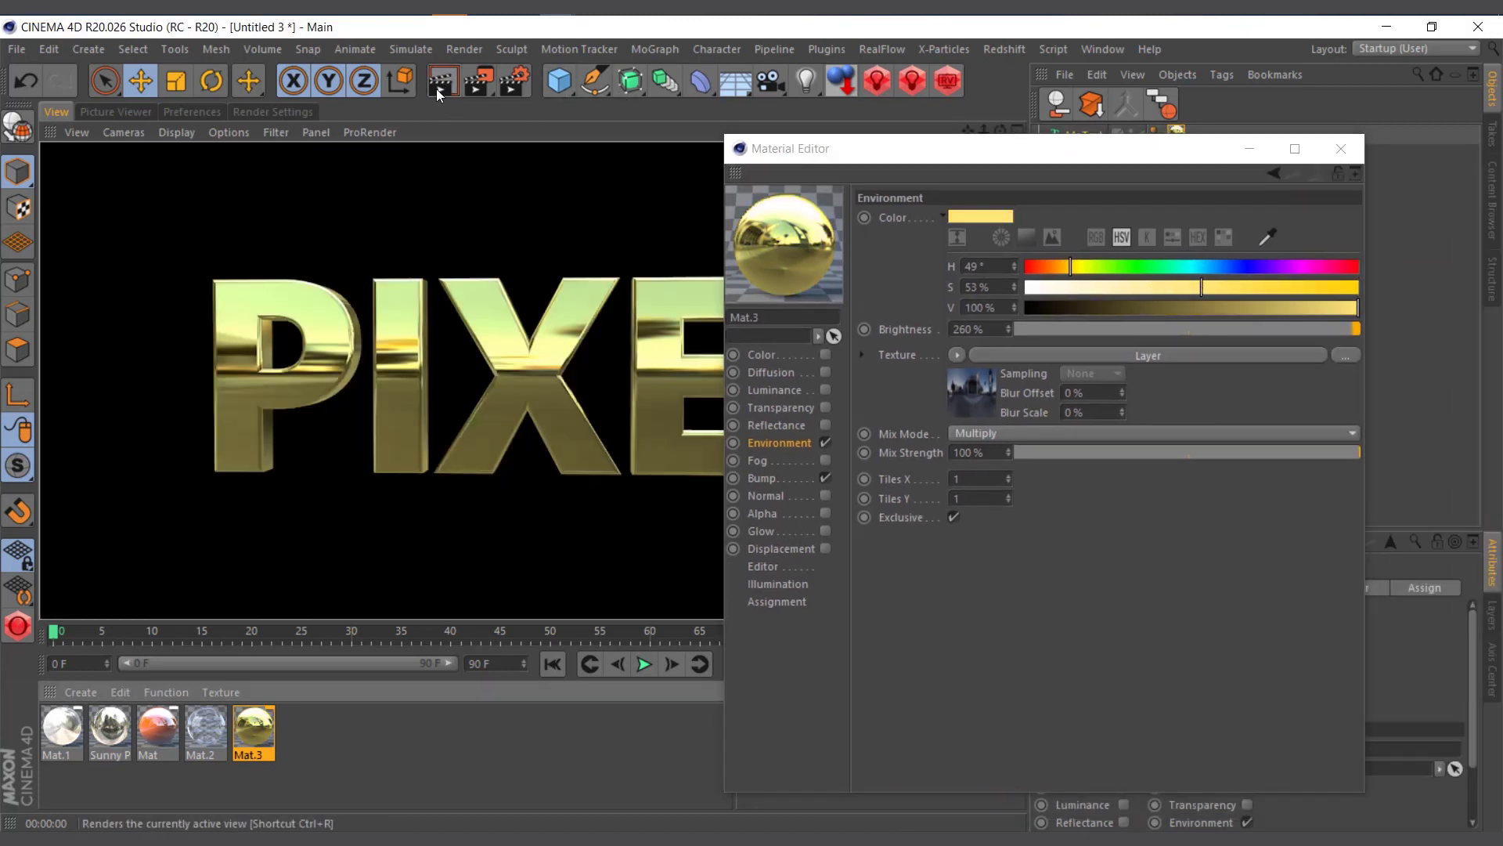
Restore 100% saturation, shift the environment hue to cyan, and render.
drag(1274, 281, 1357, 286)
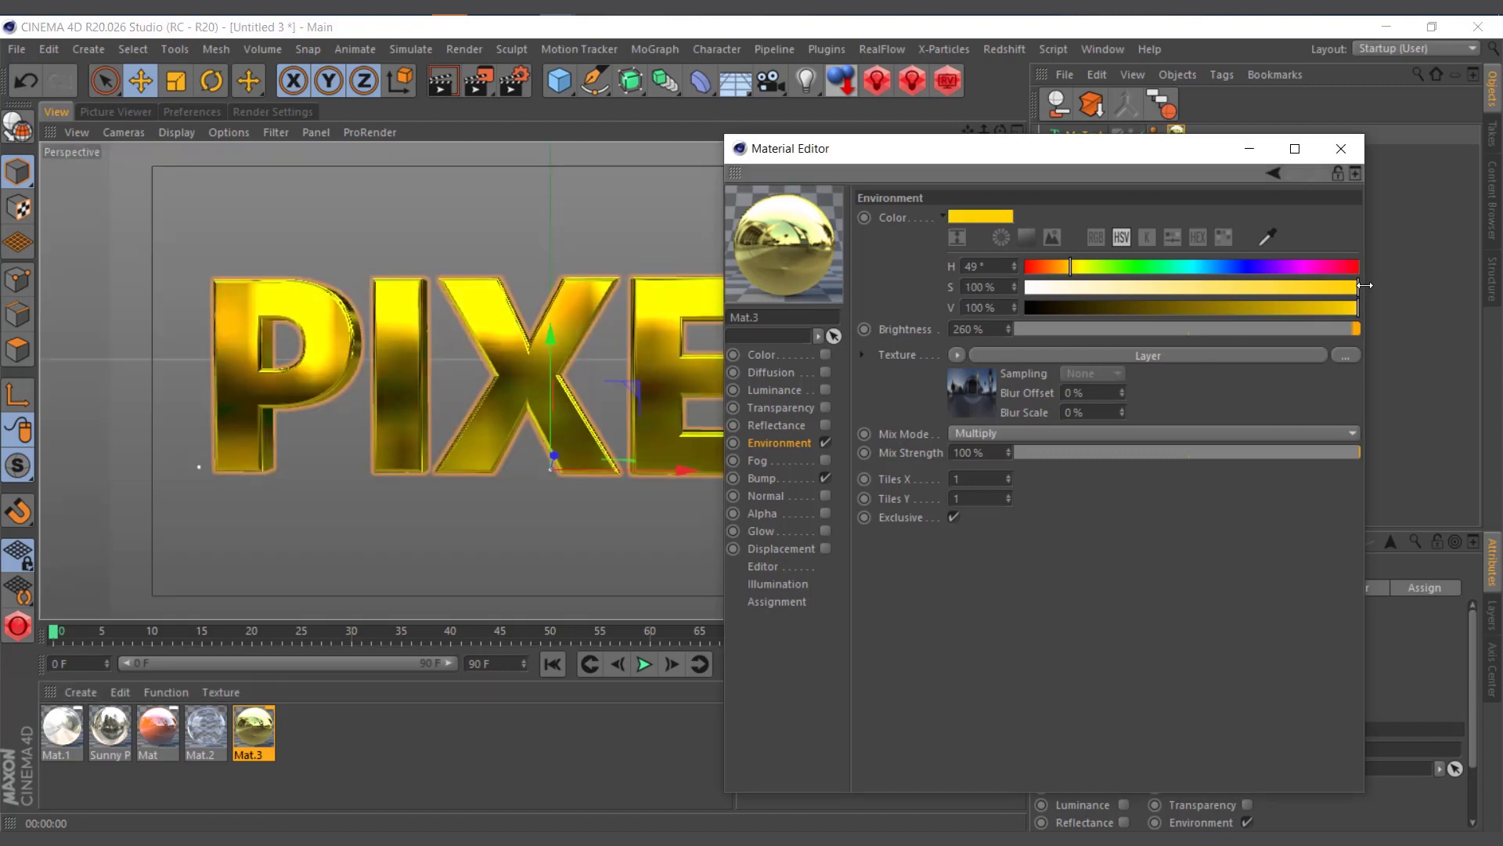
drag(1104, 267, 1184, 274)
click(443, 83)
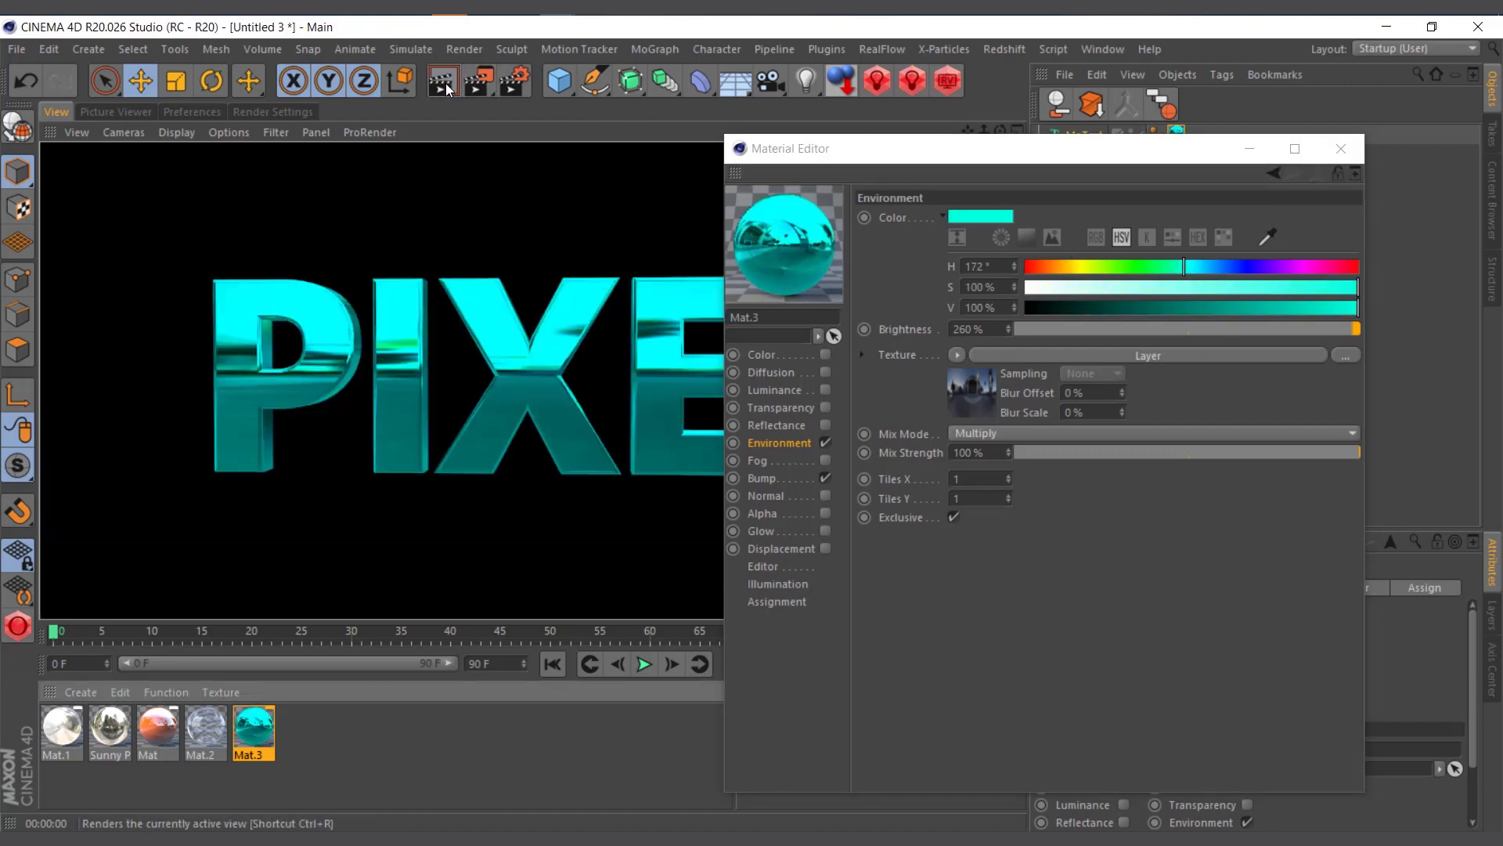
Set the environment hue to purple at 286°, render, and close the material editor.
drag(1206, 267, 1287, 275)
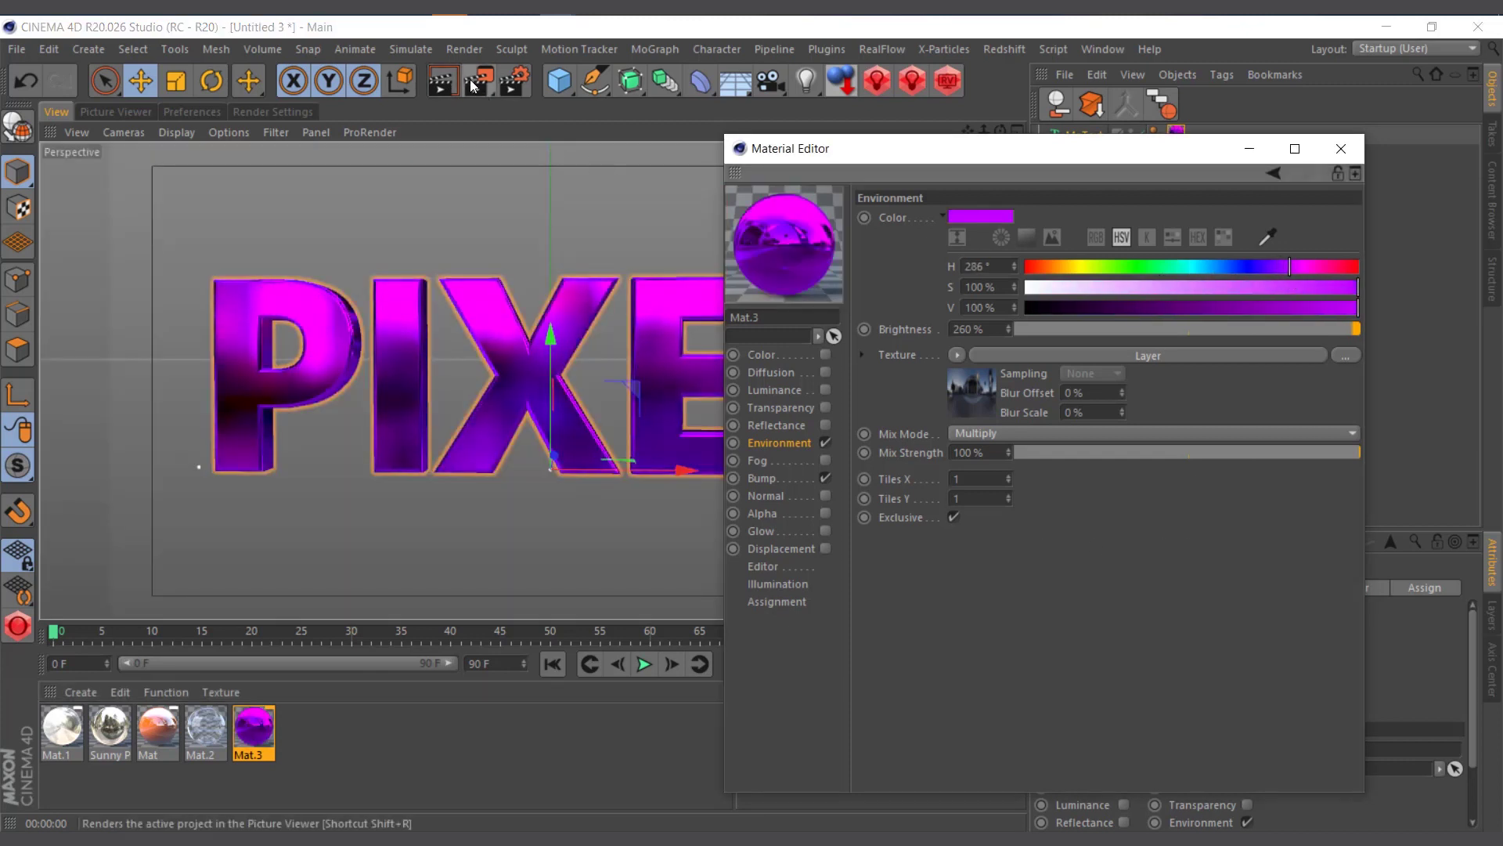
click(443, 82)
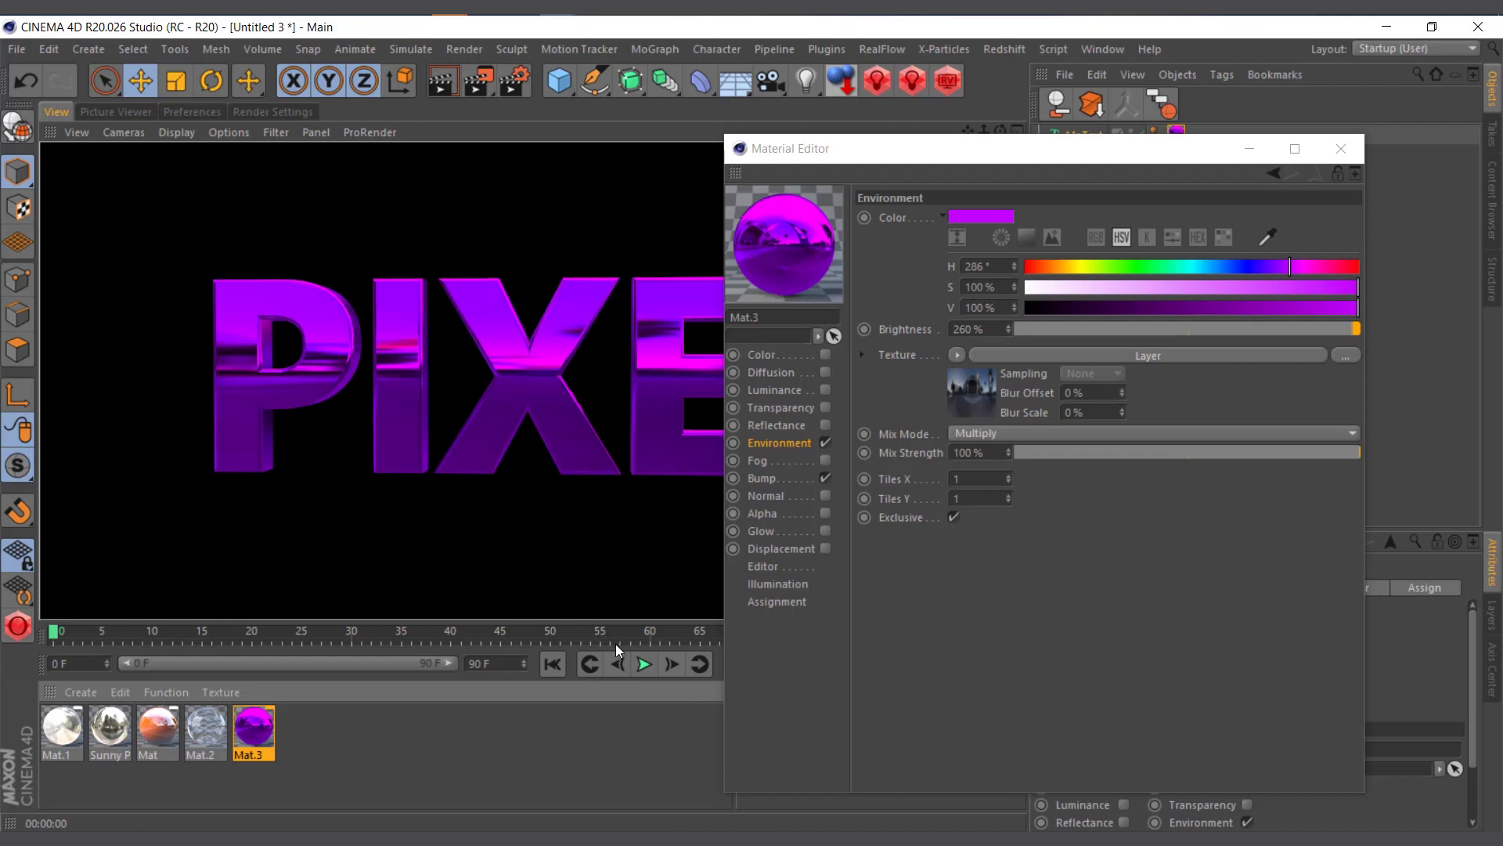
click(1340, 148)
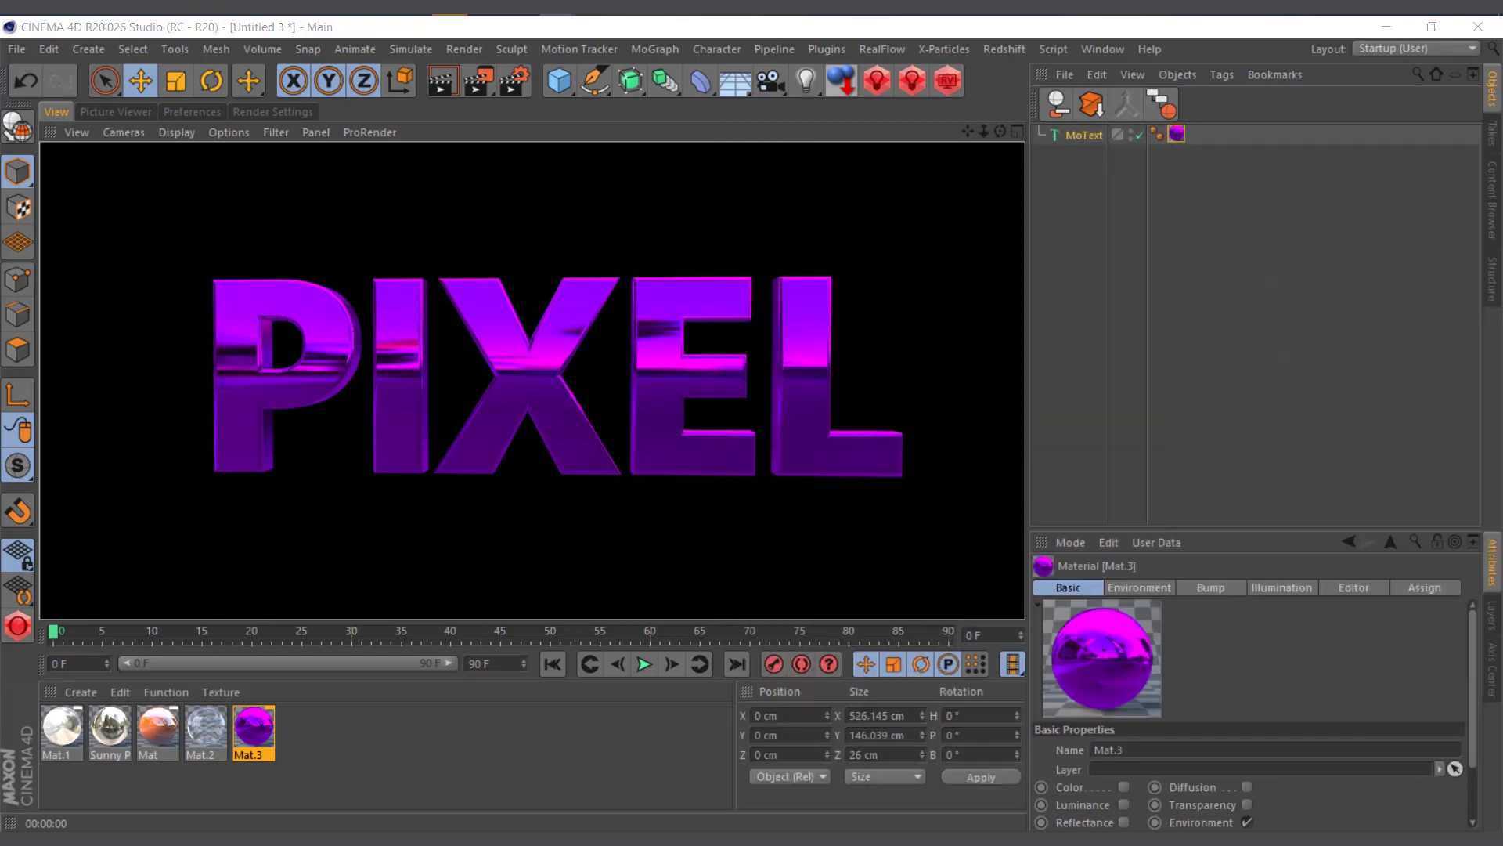